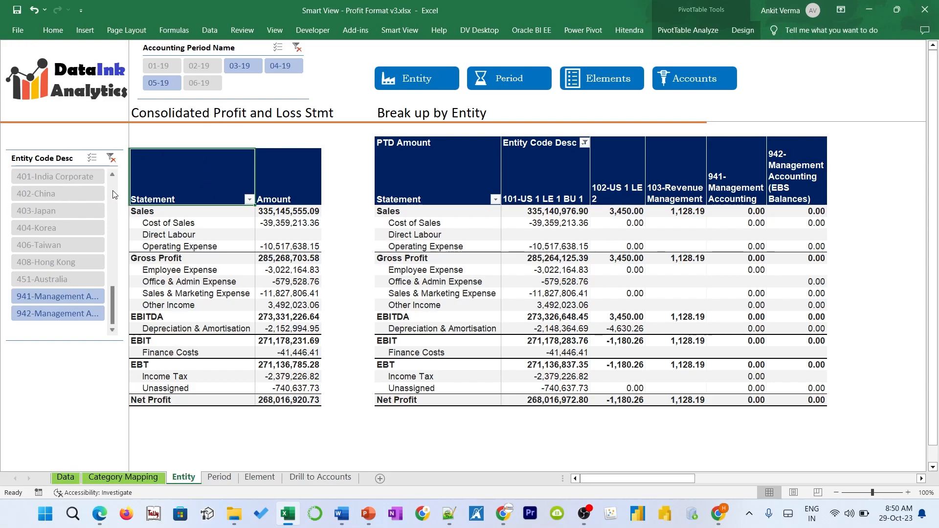
Add 120-Supremo Fitness to the entity filter and include 03-19 in the Period report's accounting periods
{"action": "scroll", "coordinate": [114, 198], "scroll_direction": "up", "scroll_amount": 10}
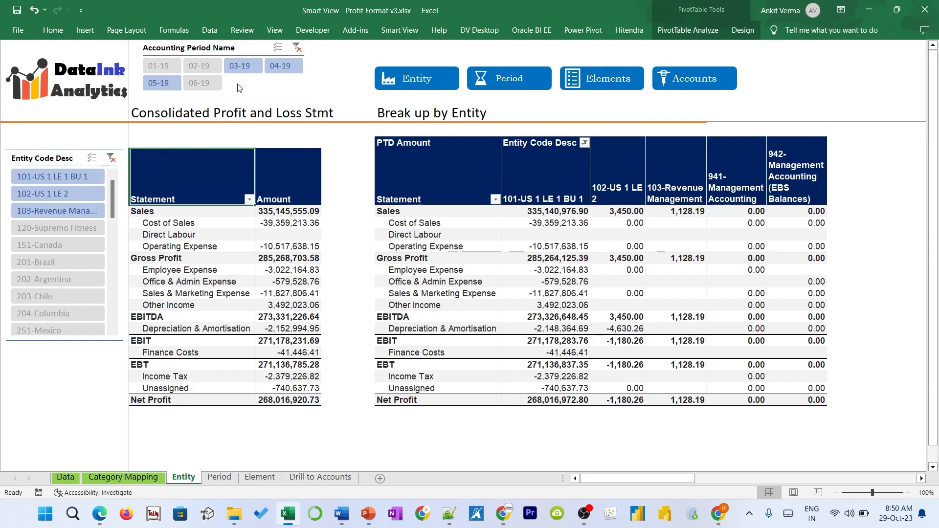
{"action": "left_click", "coordinate": [74, 229], "text": "ctrl"}
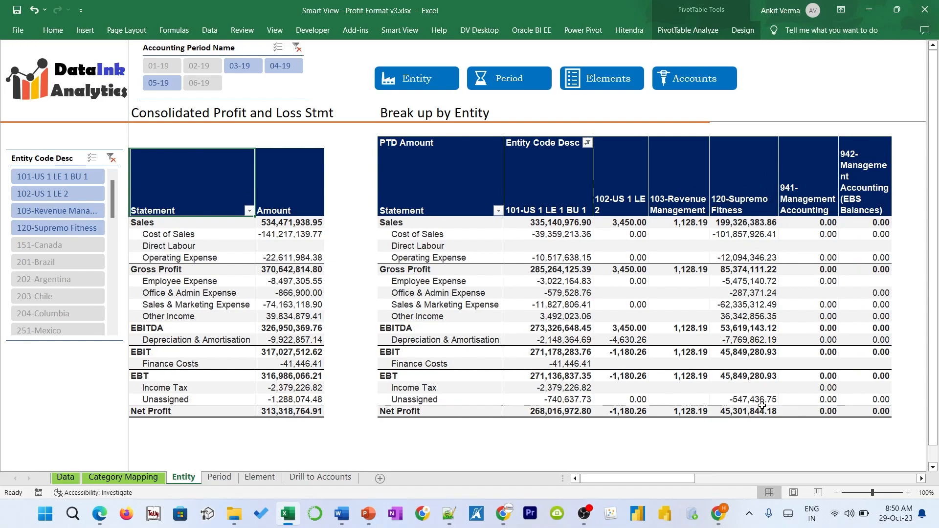
{"action": "left_click", "coordinate": [498, 80]}
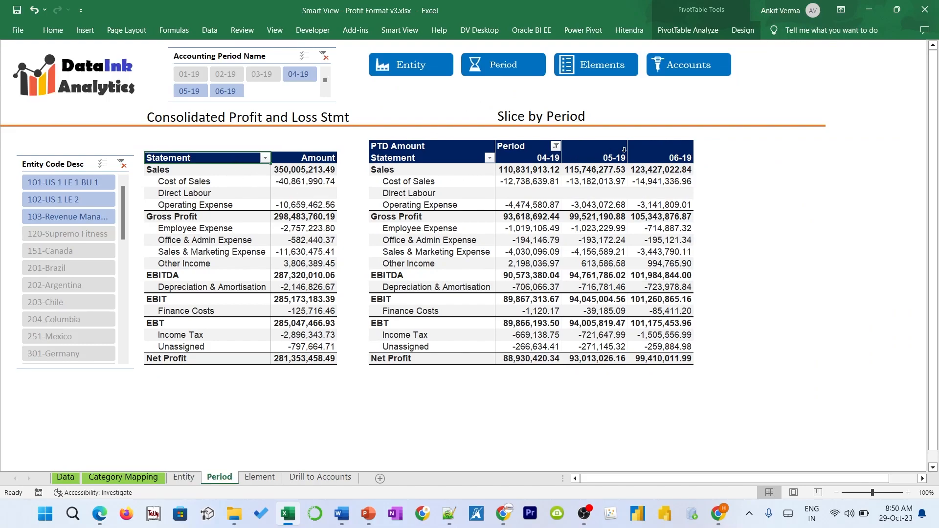
{"action": "left_click", "coordinate": [262, 74], "text": "ctrl"}
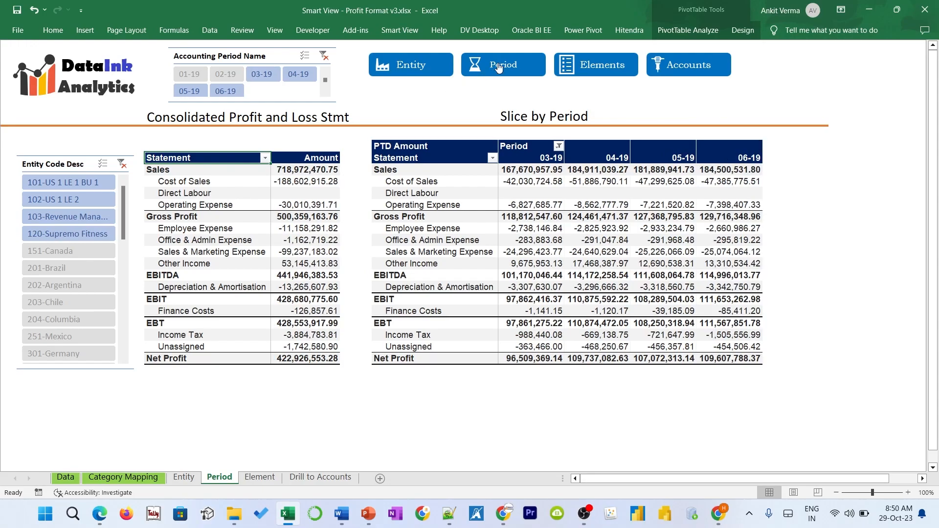
View the Elements report's breakdown by entity and period for Gross Profit, followed by Sales & Marketing Expense
{"action": "left_click", "coordinate": [601, 71]}
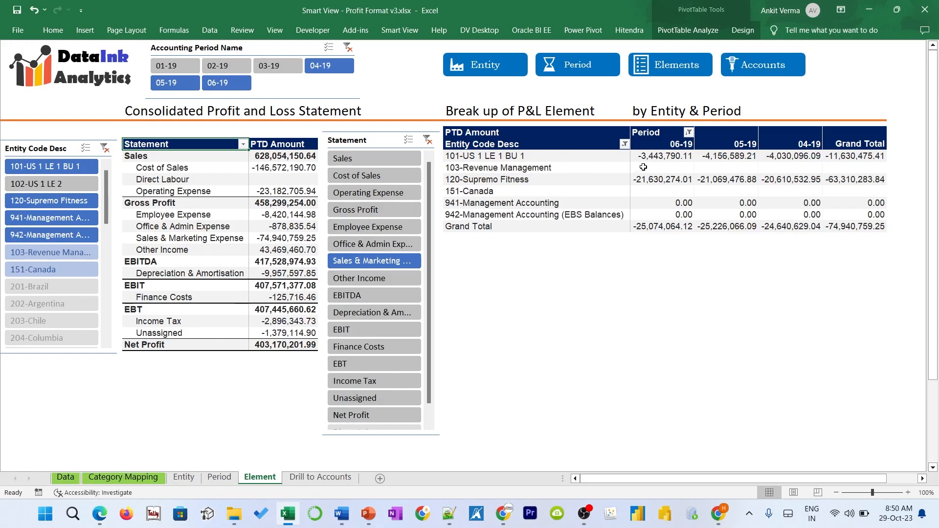
{"action": "mouse_move", "coordinate": [643, 167]}
{"action": "mouse_move", "coordinate": [265, 208]}
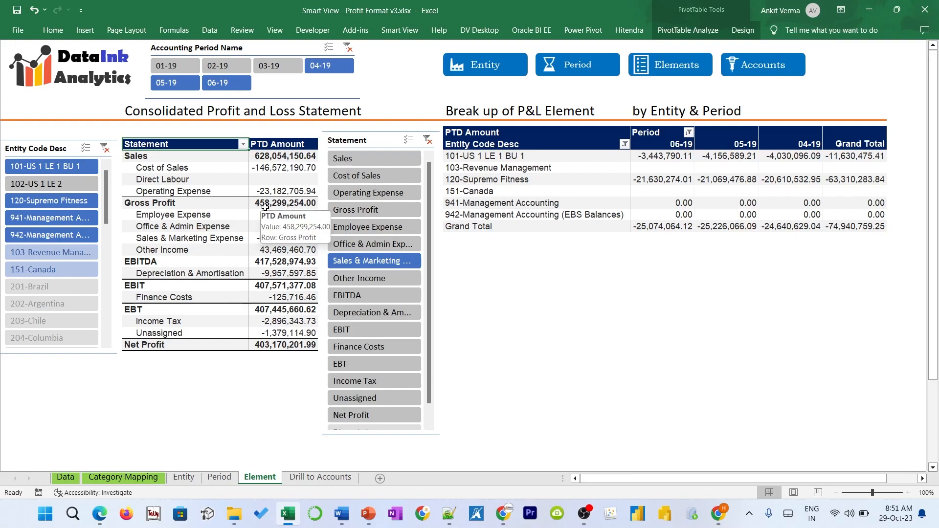
{"action": "left_click", "coordinate": [375, 213]}
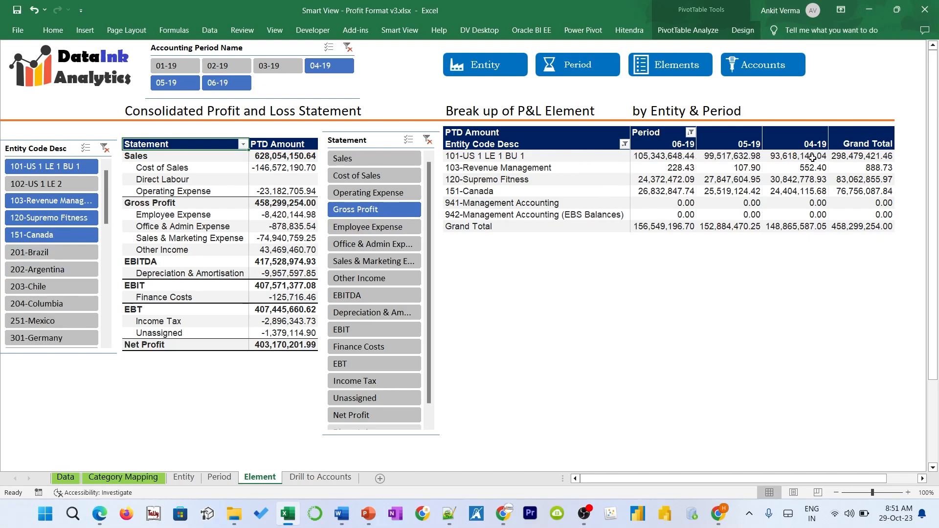
{"action": "mouse_move", "coordinate": [813, 158]}
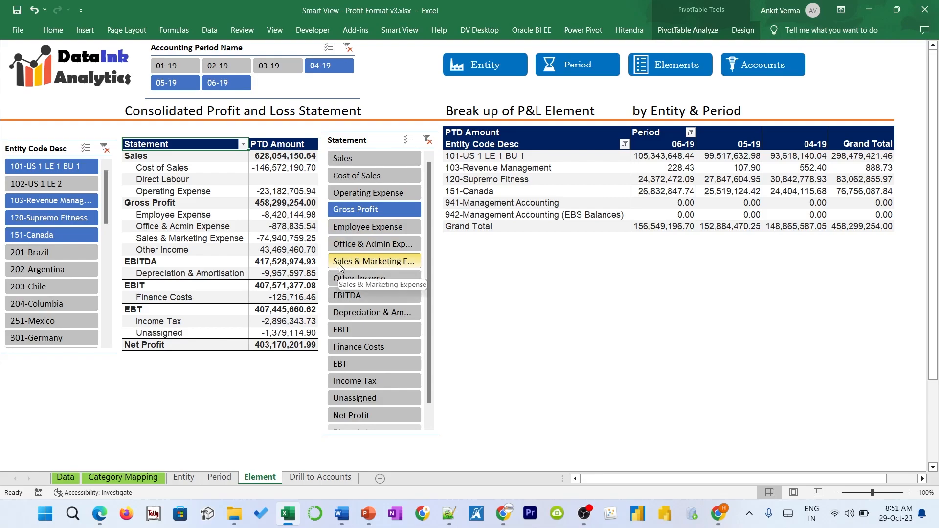
{"action": "mouse_move", "coordinate": [267, 242]}
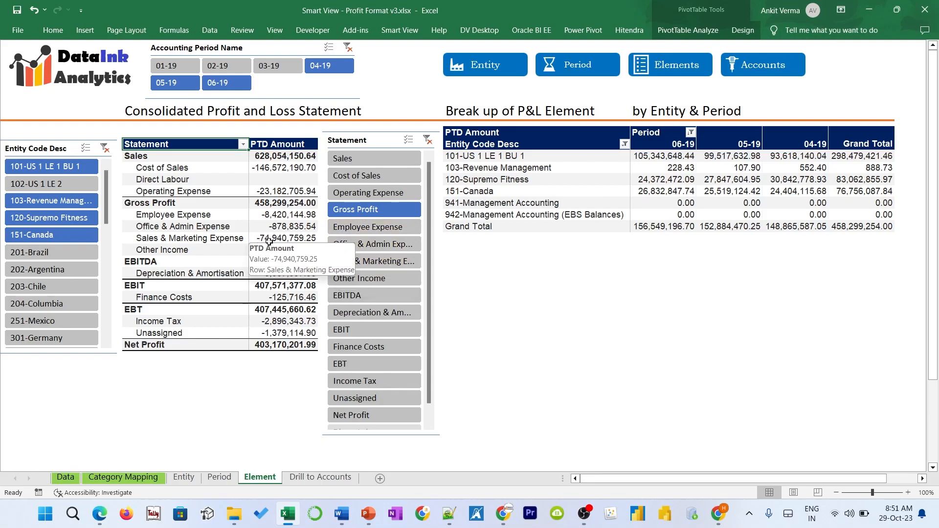
{"action": "left_click", "coordinate": [383, 263]}
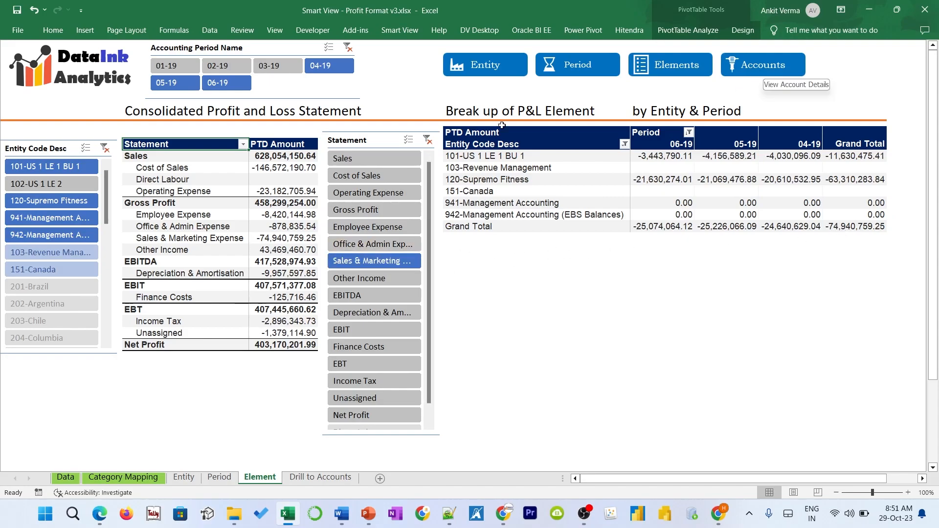
Open the Accounts drill-down report, then collapse and re-expand Raw material costs under Cost of Sales
{"action": "left_click", "coordinate": [775, 71]}
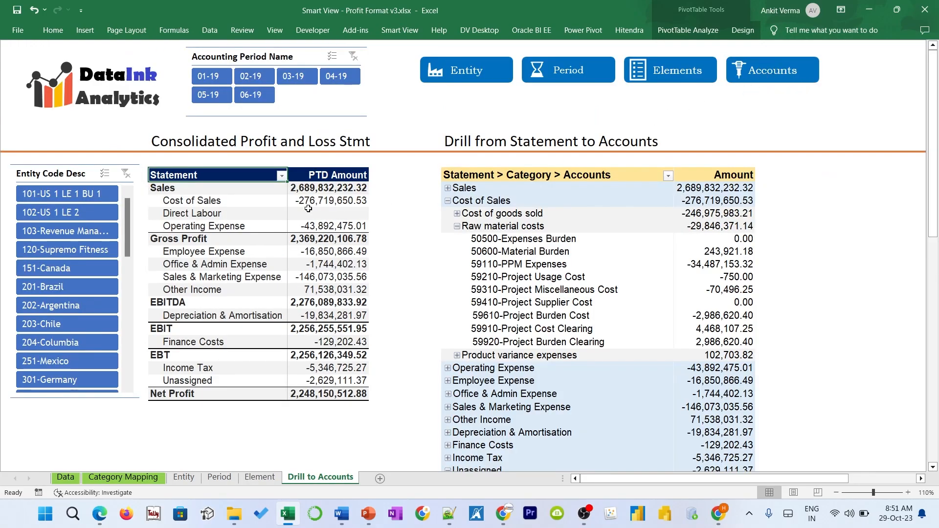
{"action": "mouse_move", "coordinate": [326, 203]}
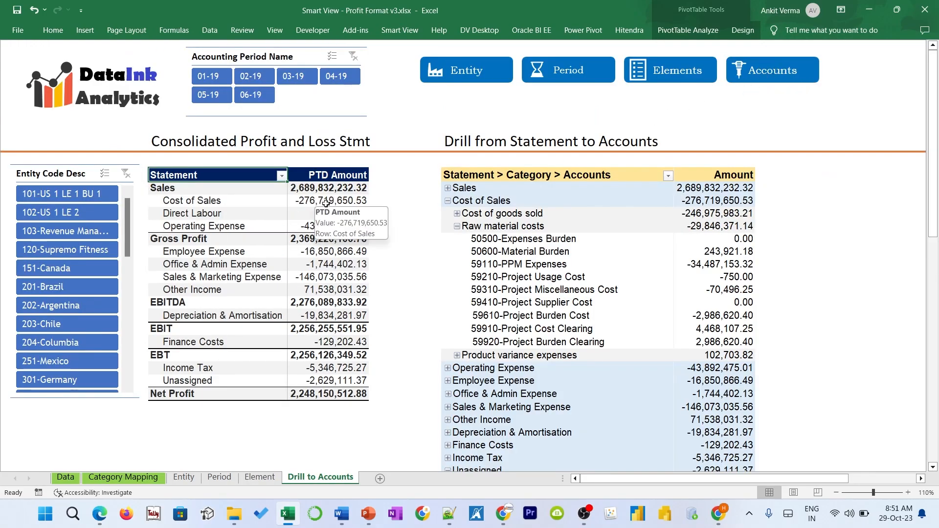
{"action": "left_click", "coordinate": [457, 226]}
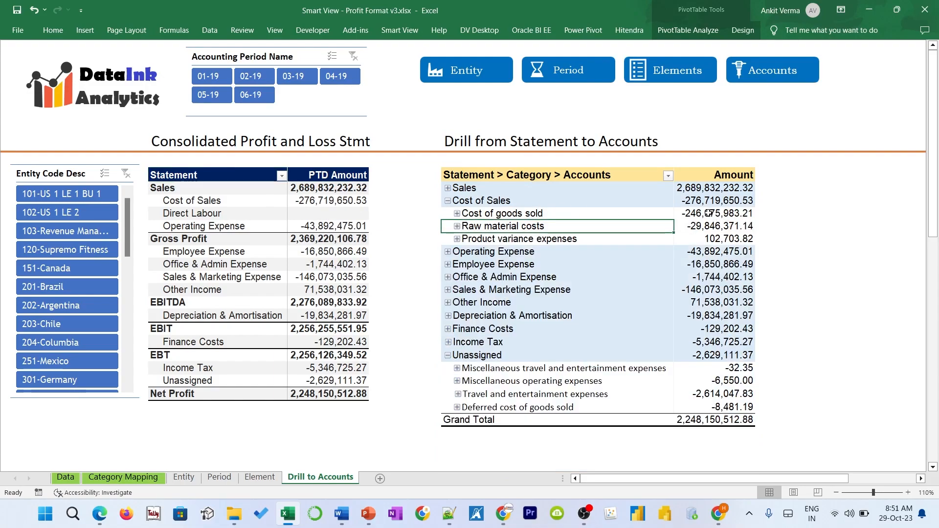
{"action": "left_click", "coordinate": [456, 226]}
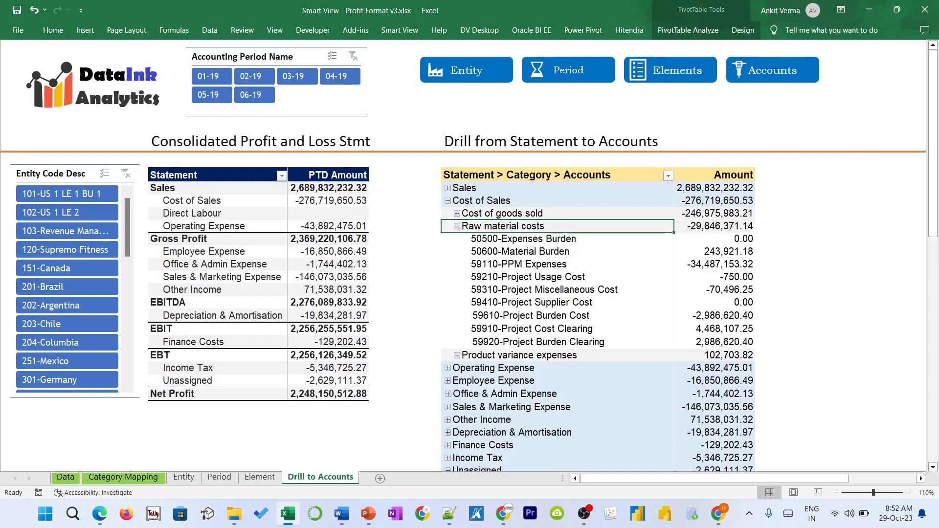
Switch to the Oracle BI analysis GL Financial Category - Profit & Loss, review its result columns and open its prompts
{"action": "key", "text": "alt+Tab"}
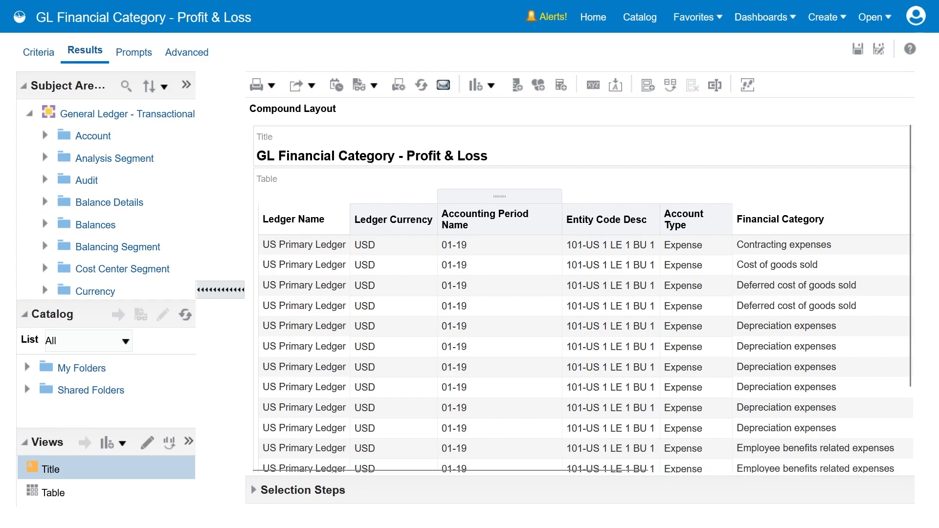
{"action": "left_click_drag", "start_coordinate": [509, 470], "coordinate": [759, 469]}
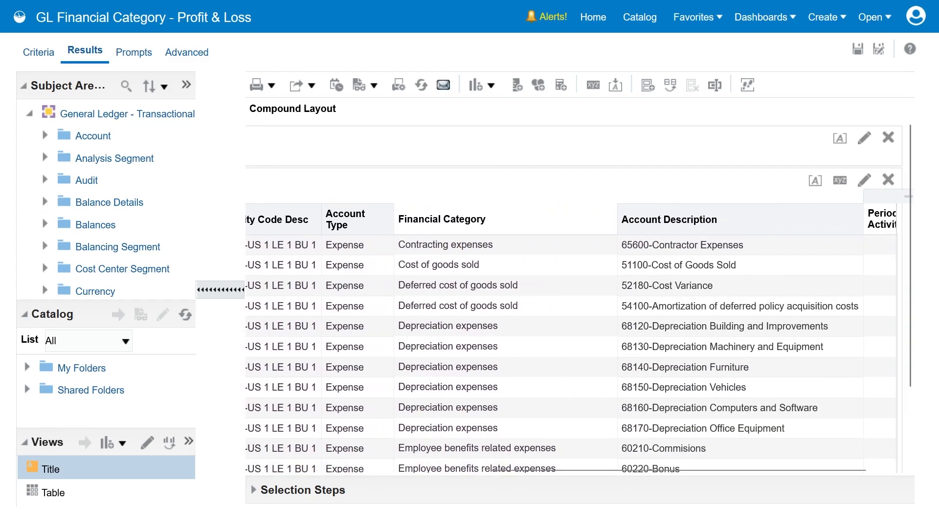
{"action": "left_click", "coordinate": [133, 52]}
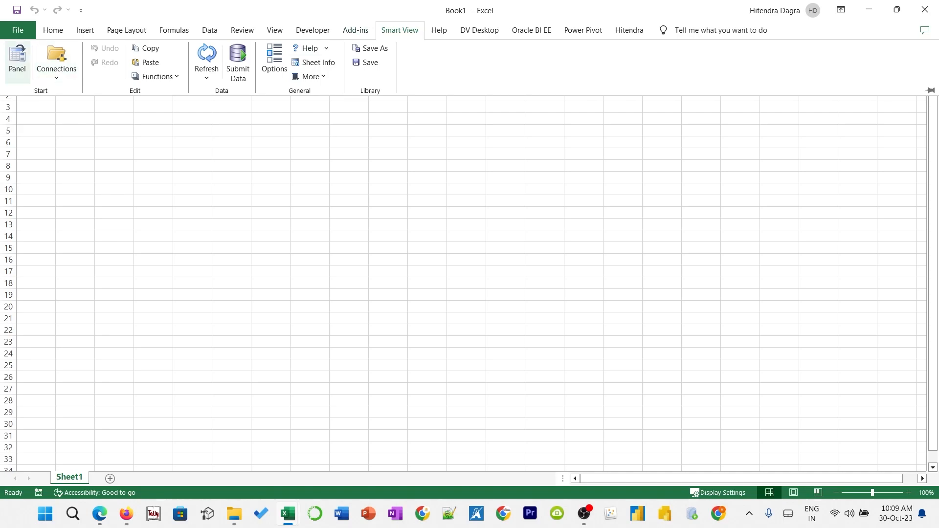
Connect Smart View to Test Environment and insert Table 1 of GL Financial Category - Profit & Loss from the DataInk folder
{"action": "left_click", "coordinate": [17, 57]}
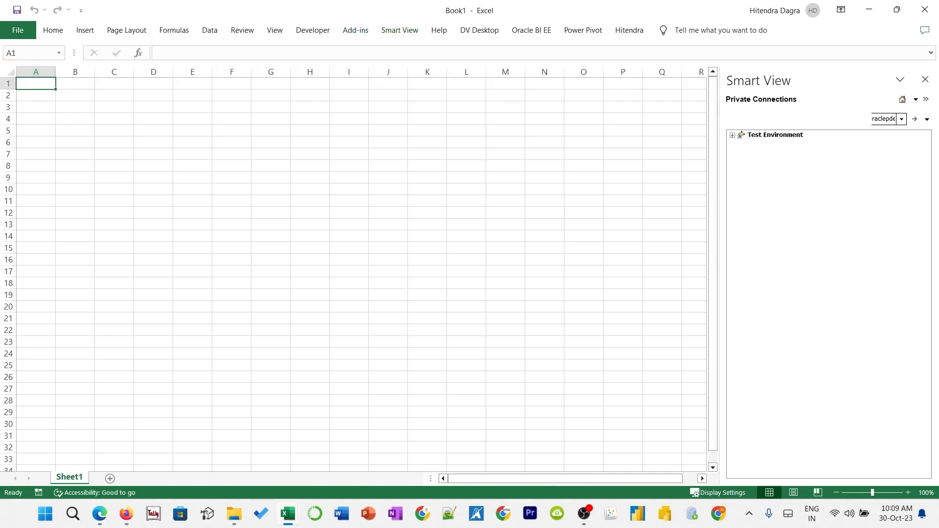
{"action": "left_click", "coordinate": [775, 135]}
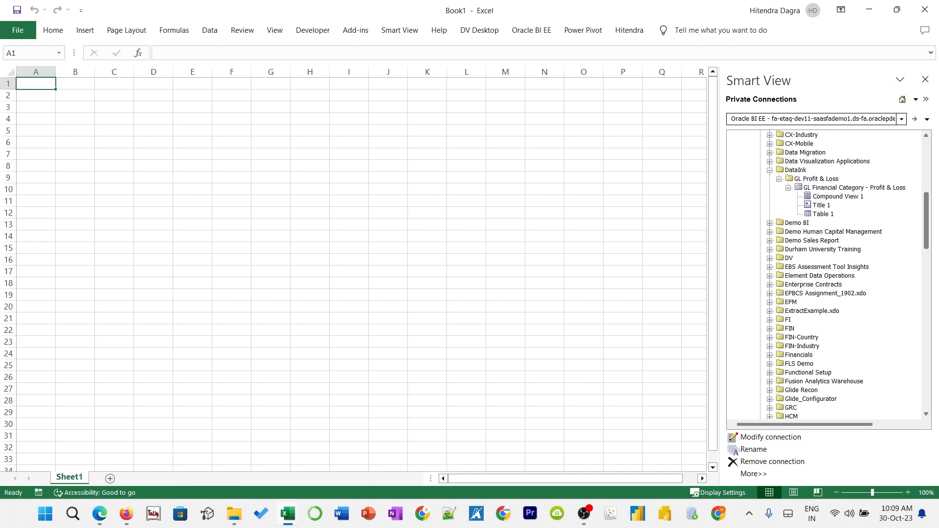
{"action": "left_click", "coordinate": [823, 215]}
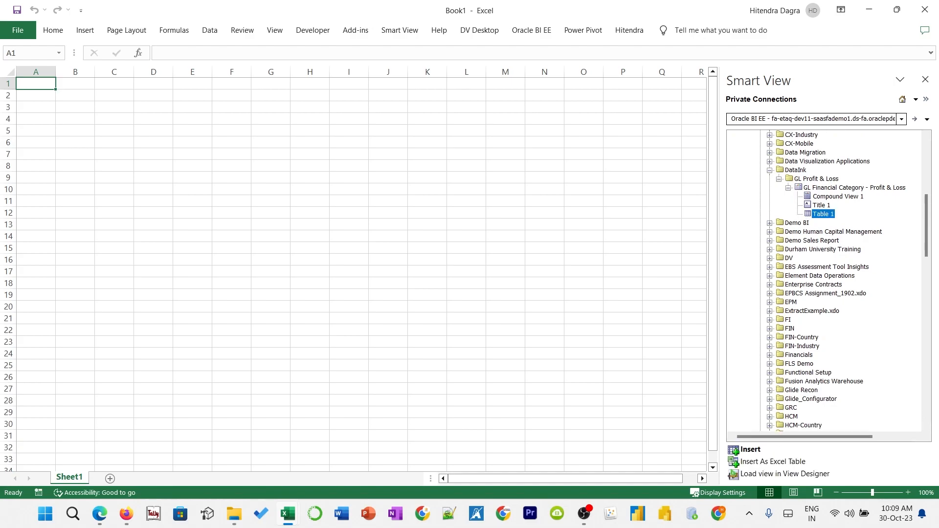
{"action": "left_click", "coordinate": [750, 449]}
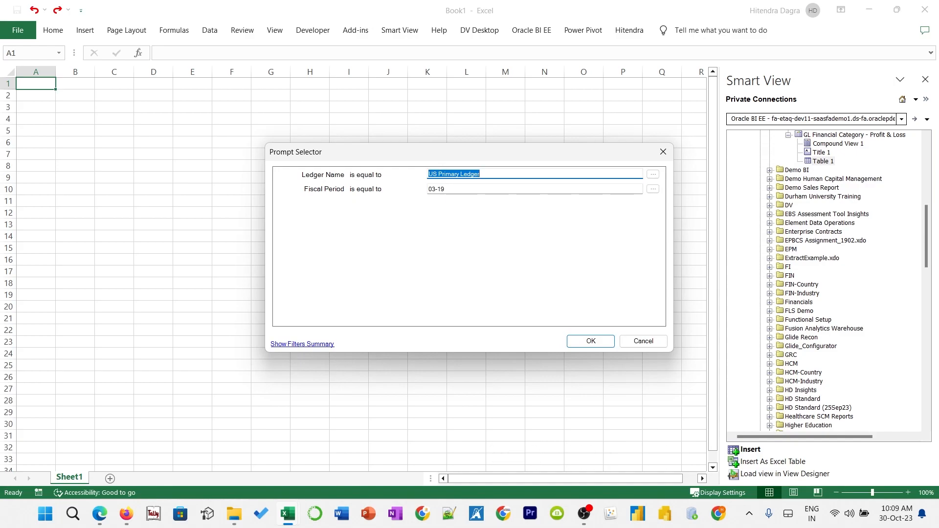
Search fiscal periods for -19, add 04-19, 05-19 and 06-19 to the selected 03-19, and load the report with these prompts
{"action": "left_click", "coordinate": [447, 189]}
{"action": "left_click", "coordinate": [653, 189]}
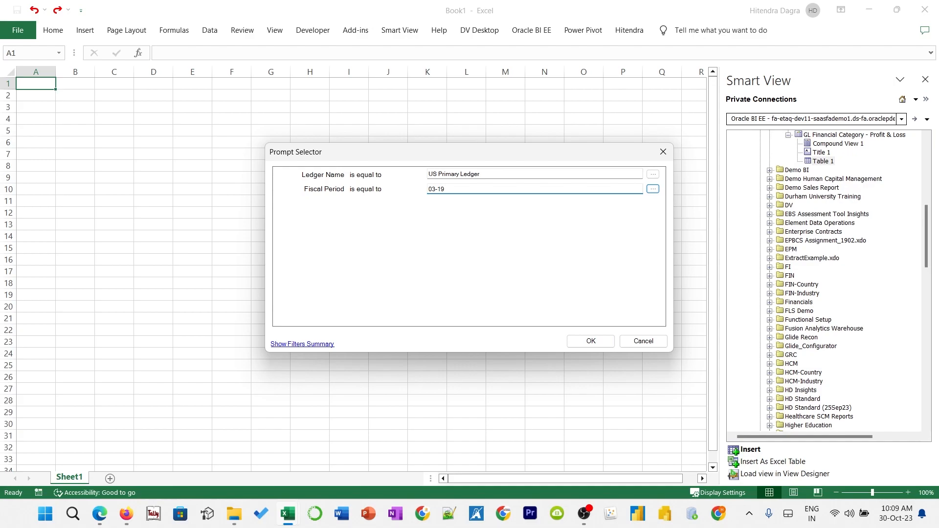
{"action": "type", "text": "-19"}
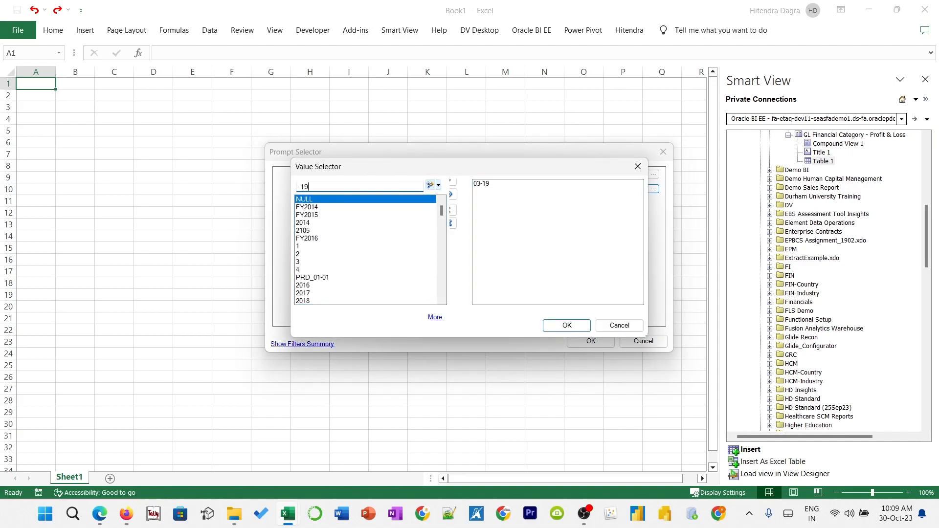
{"action": "left_click", "coordinate": [430, 185]}
{"action": "double_click", "coordinate": [304, 214]}
{"action": "double_click", "coordinate": [305, 214]}
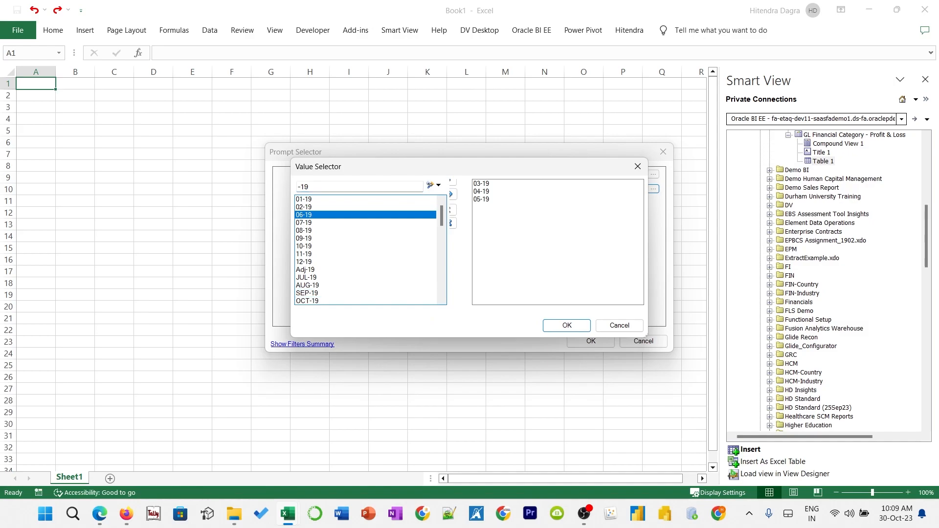
{"action": "double_click", "coordinate": [304, 215]}
{"action": "left_click", "coordinate": [567, 325]}
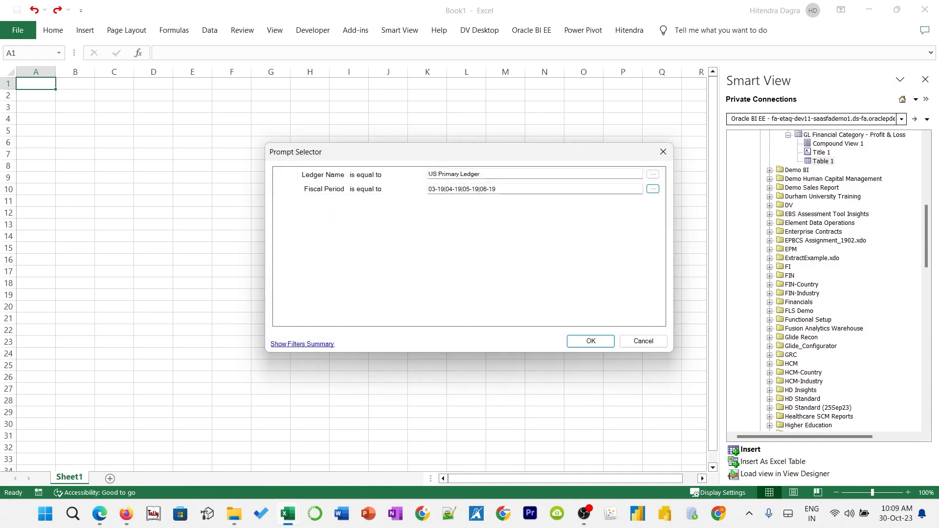
{"action": "left_click", "coordinate": [591, 342]}
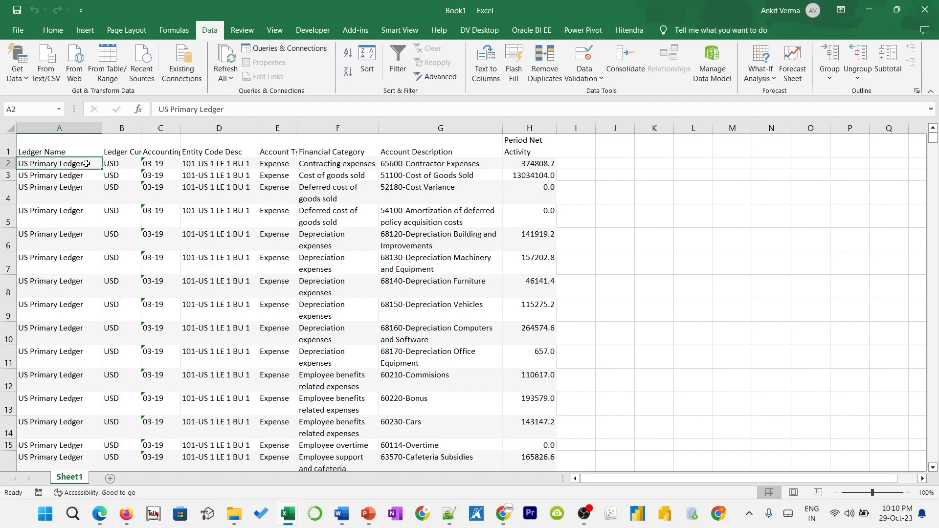
Examine the imported columns for ledger currency, accounting period, entity, account type, financial category, account description and period net activity
{"action": "left_click", "coordinate": [110, 164]}
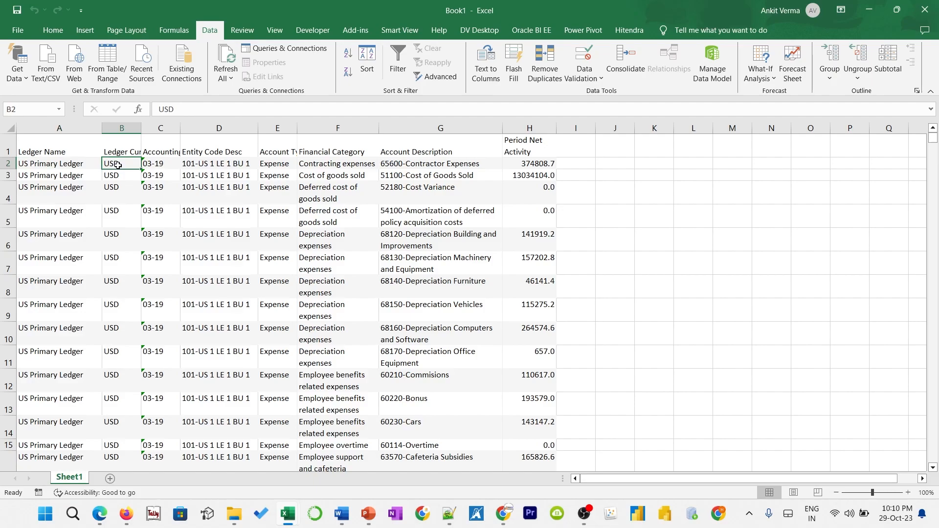
{"action": "left_click", "coordinate": [154, 163]}
{"action": "left_click", "coordinate": [159, 151]}
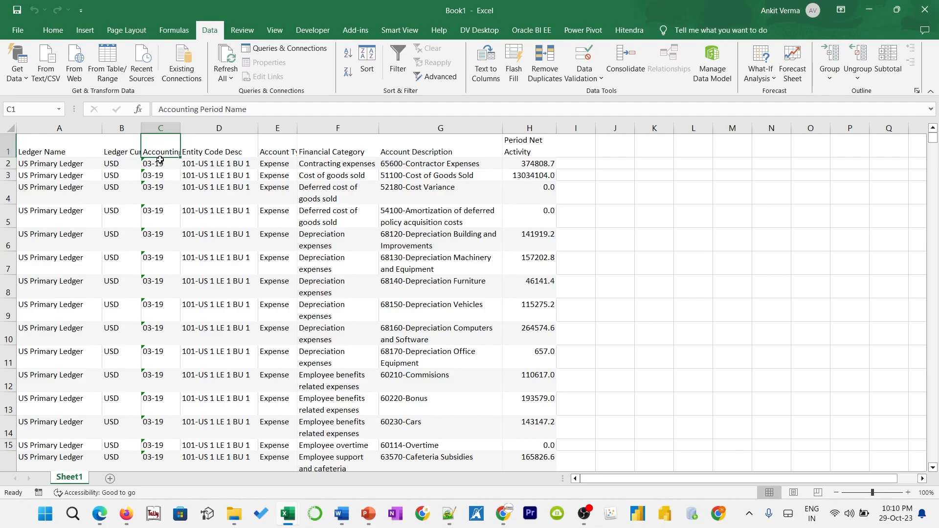
{"action": "left_click", "coordinate": [209, 165]}
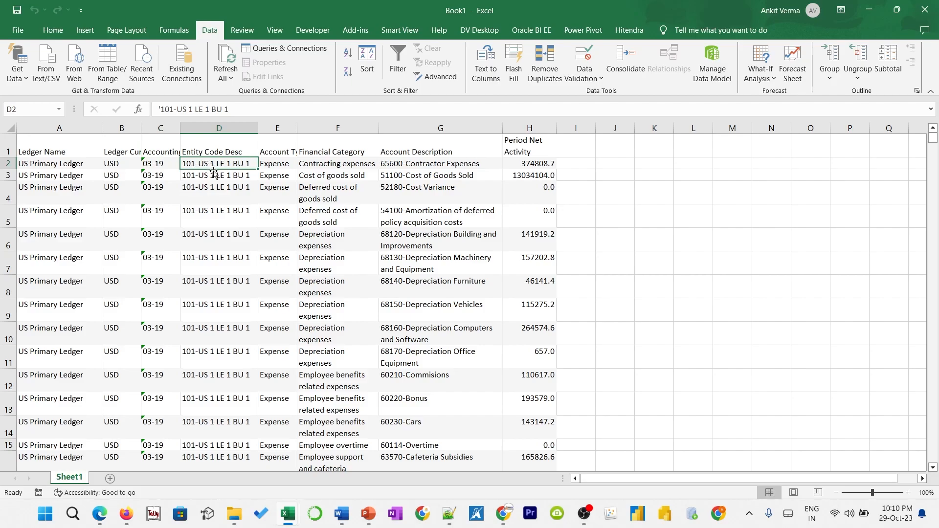
{"action": "left_click", "coordinate": [281, 154]}
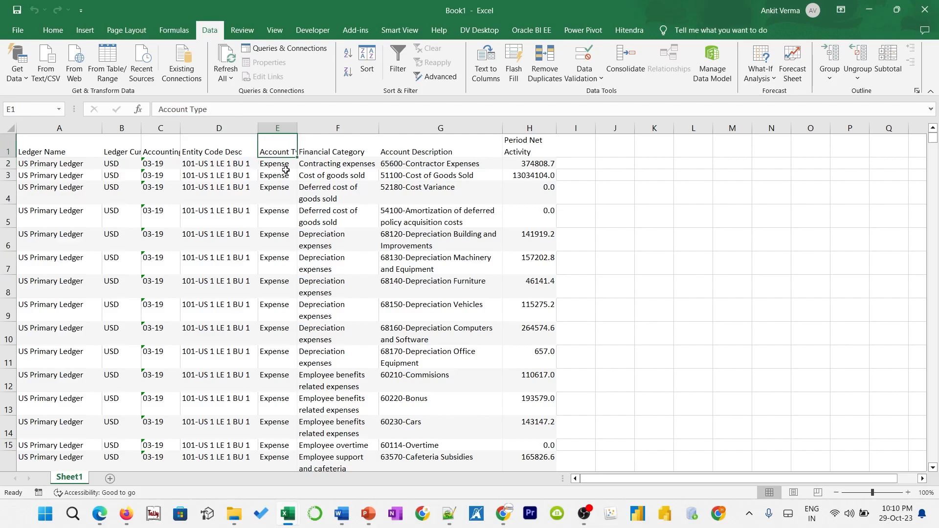
{"action": "left_click", "coordinate": [428, 154]}
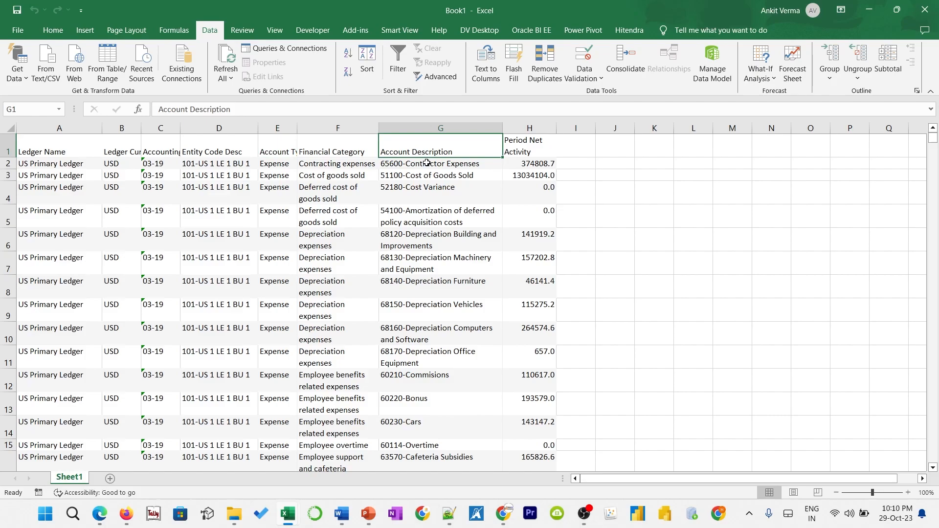
{"action": "left_click", "coordinate": [427, 168]}
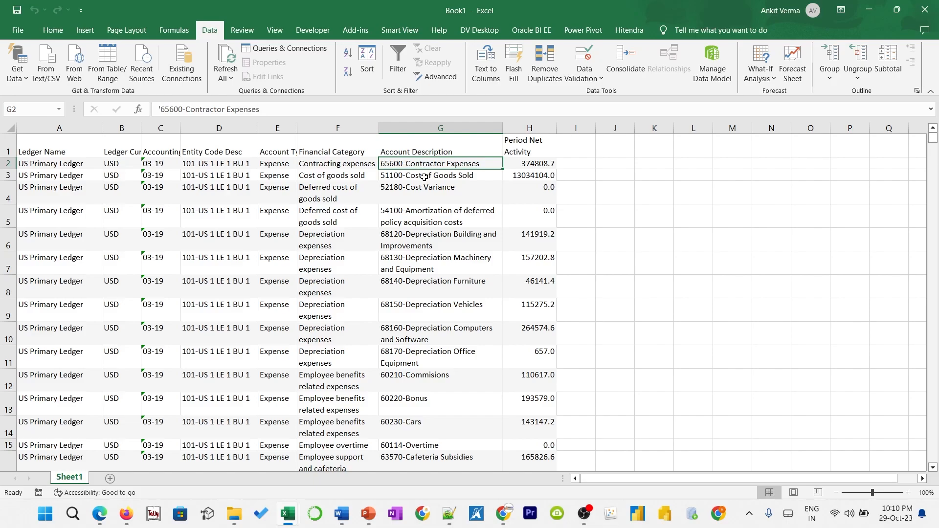
{"action": "key", "text": "Right"}
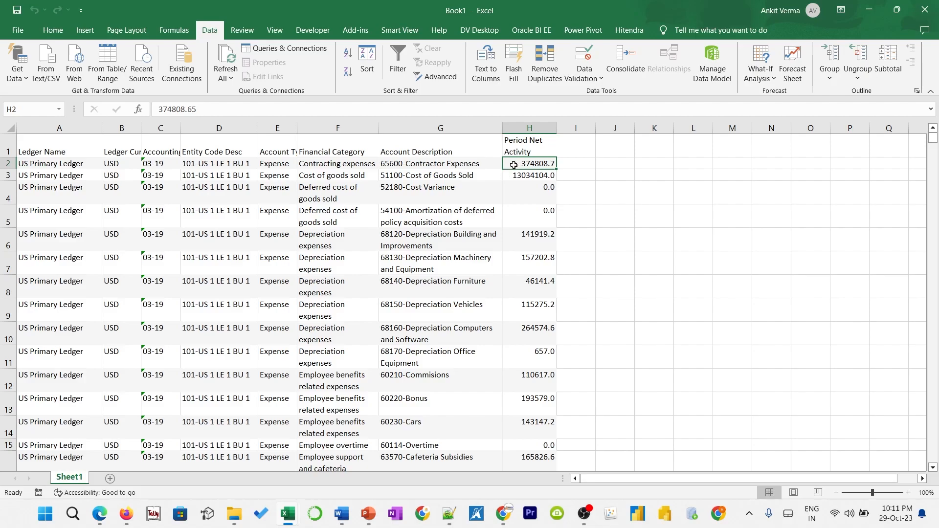
{"action": "left_click", "coordinate": [333, 165]}
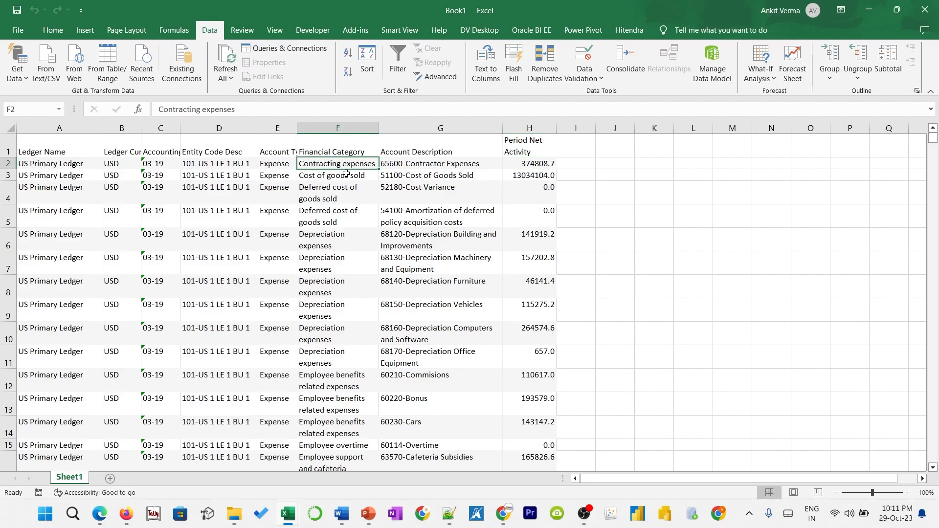
{"action": "left_click", "coordinate": [441, 162]}
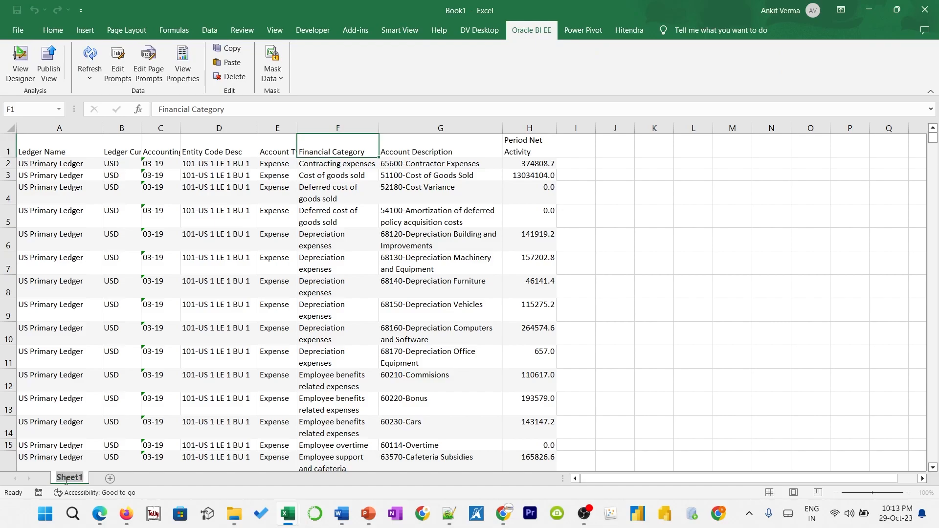
Rename the imported data sheet as Data and add a new worksheet to the workbook
{"action": "double_click", "coordinate": [66, 478]}
{"action": "type", "text": "Data"}
{"action": "key", "text": "Return"}
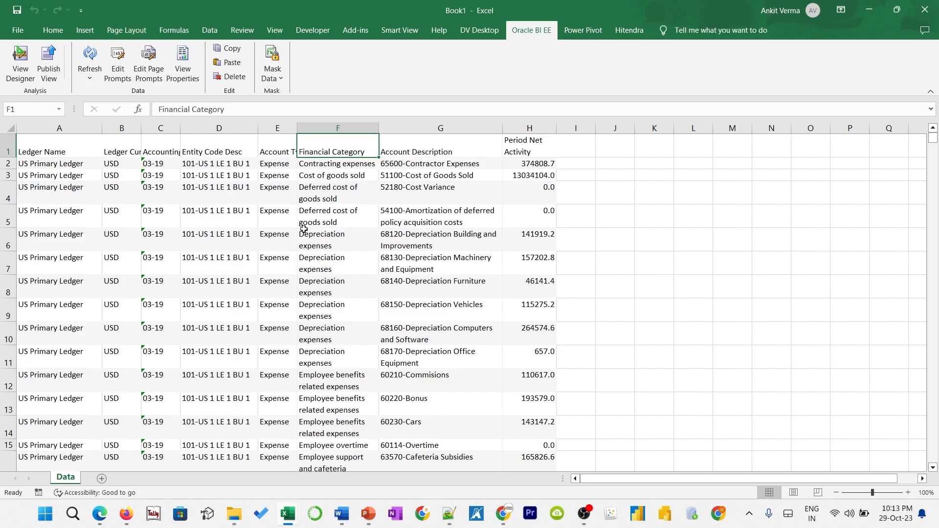
{"action": "left_click", "coordinate": [103, 479]}
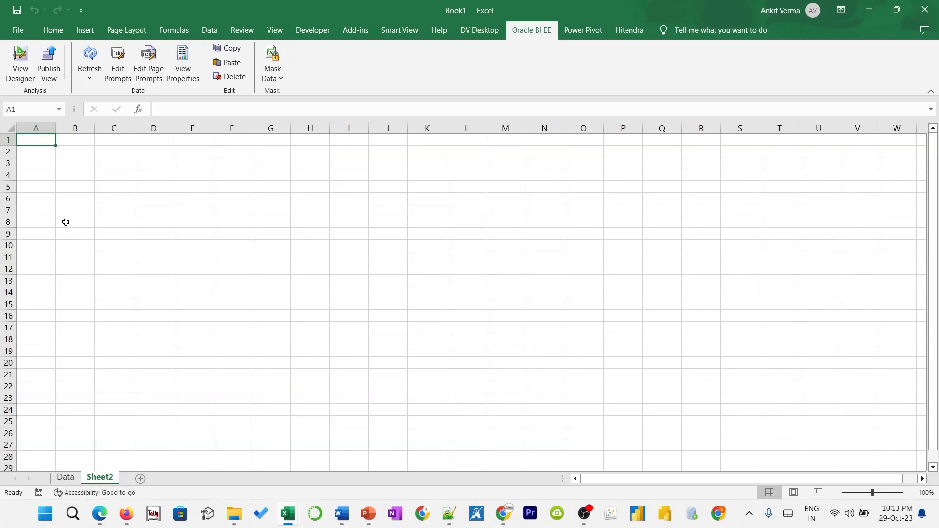
Paste the Category list into column A of Sheet2 and the matching Group list into column B
{"action": "key", "text": "ctrl+c"}
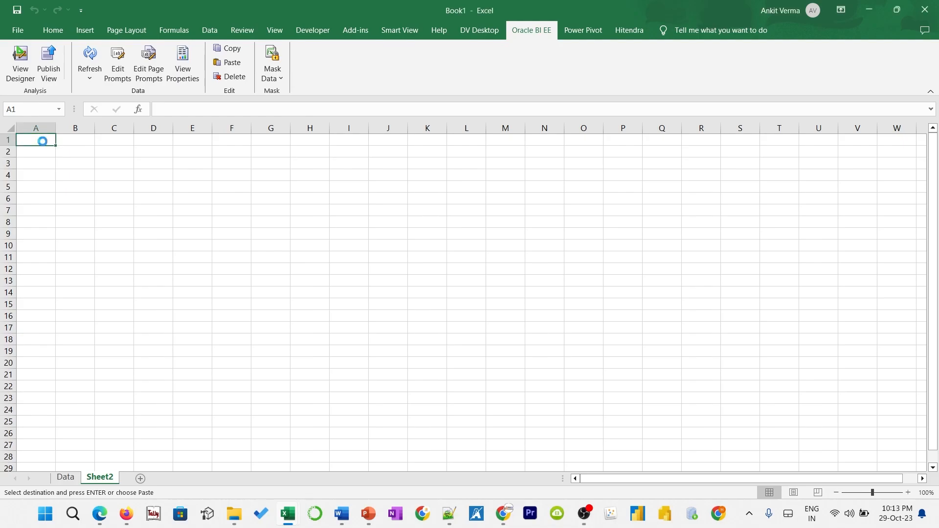
{"action": "key", "text": "ctrl+v"}
{"action": "left_click_drag", "start_coordinate": [58, 128], "coordinate": [198, 123]}
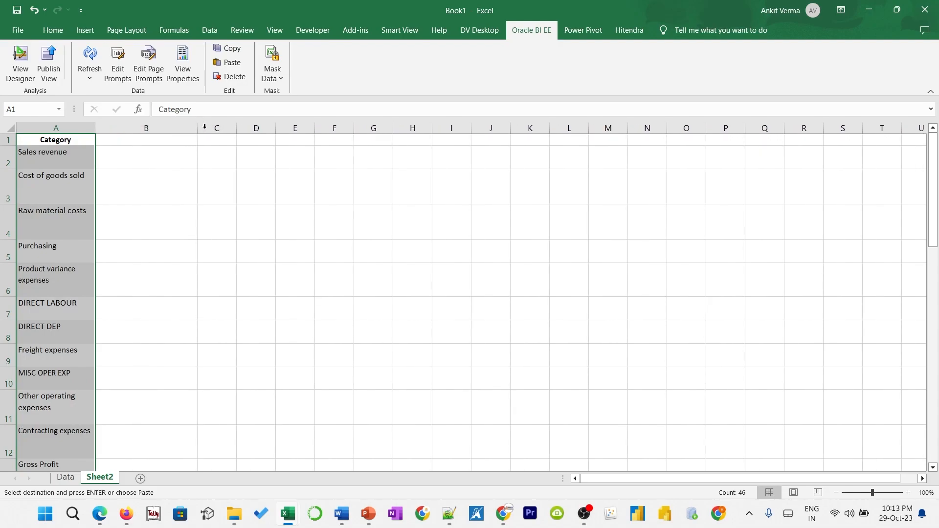
{"action": "left_click", "coordinate": [167, 139]}
{"action": "key", "text": "ctrl+v"}
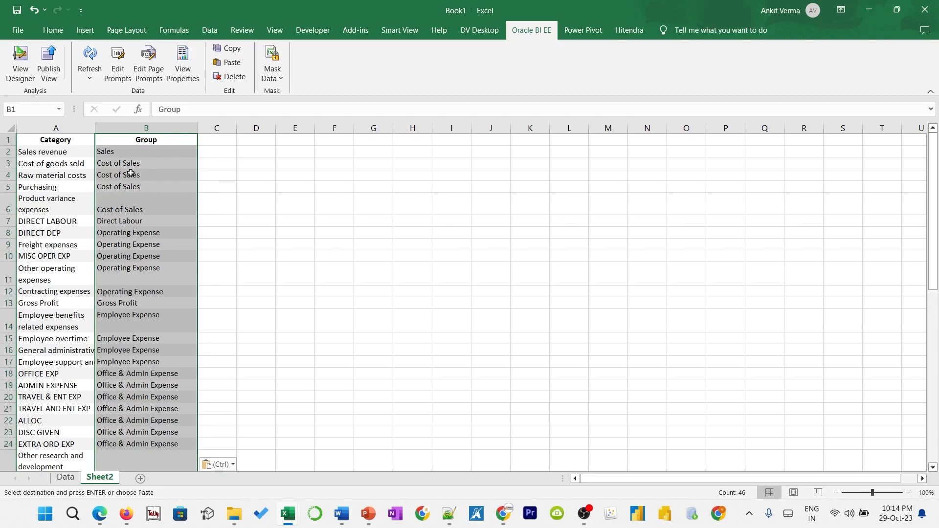
Review how the cost, labour and operating categories map to their groups and widen the Category column
{"action": "left_click", "coordinate": [82, 166]}
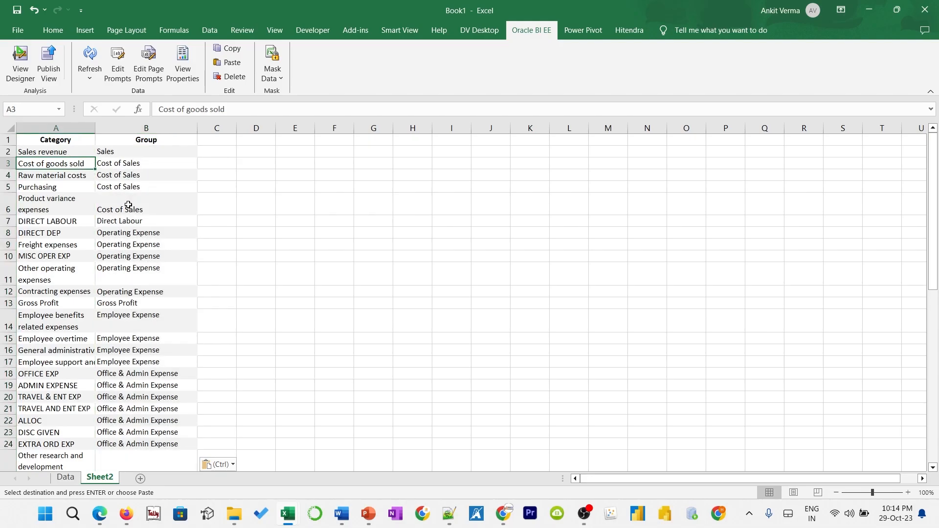
{"action": "left_click", "coordinate": [119, 220]}
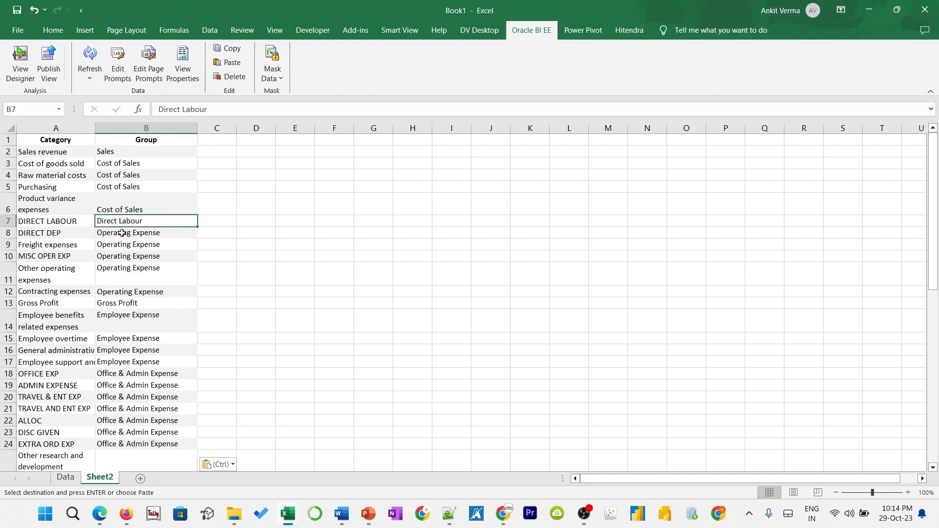
{"action": "left_click_drag", "start_coordinate": [66, 231], "coordinate": [108, 294]}
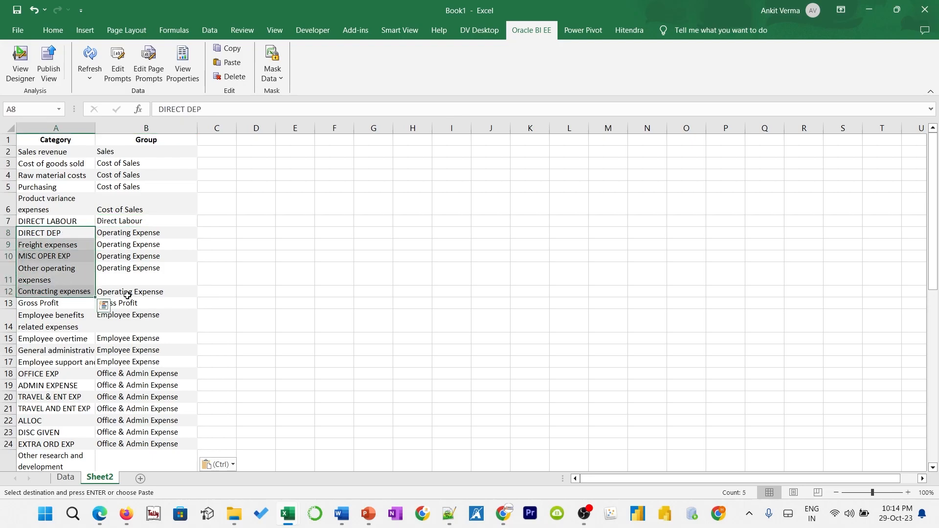
{"action": "left_click", "coordinate": [64, 305]}
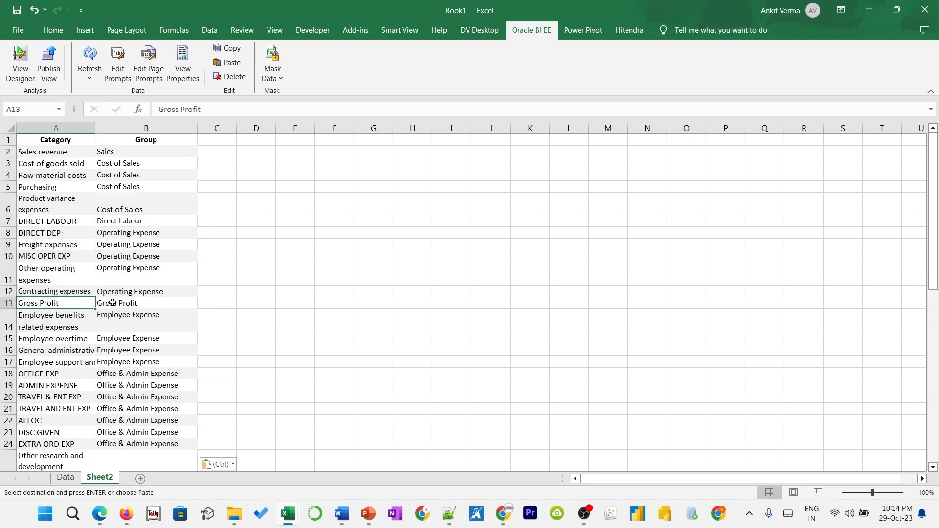
{"action": "left_click_drag", "start_coordinate": [95, 130], "coordinate": [122, 130]}
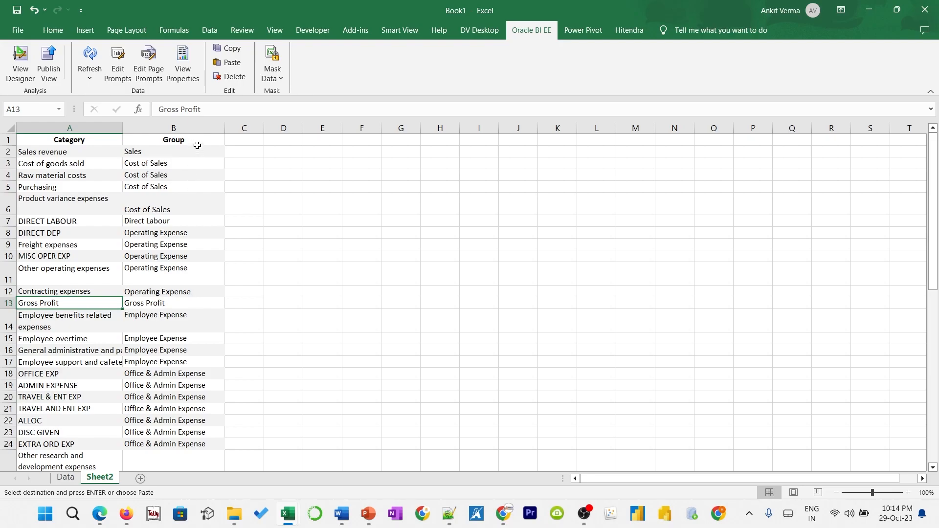
Paste the group sequence numbers beside the groups in column C and head the column Group Seq
{"action": "key", "text": "alt+Tab"}
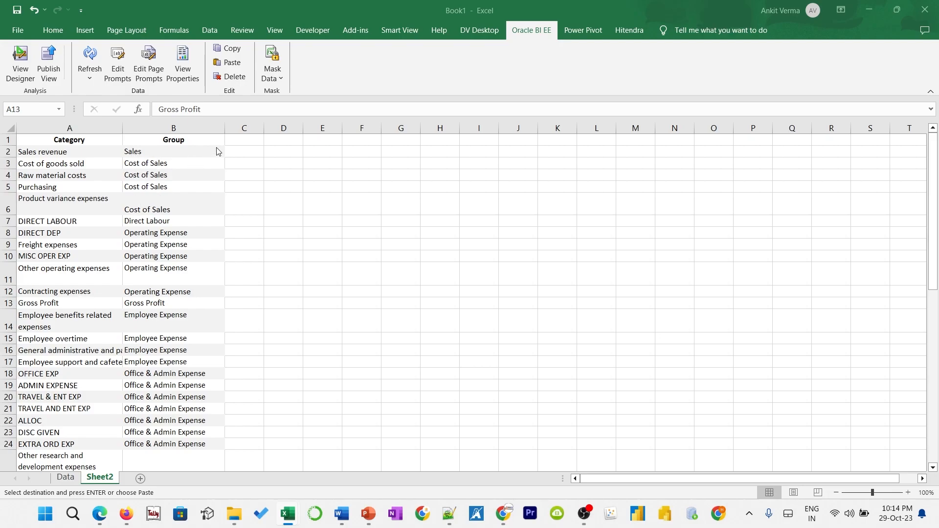
{"action": "left_click", "coordinate": [244, 141]}
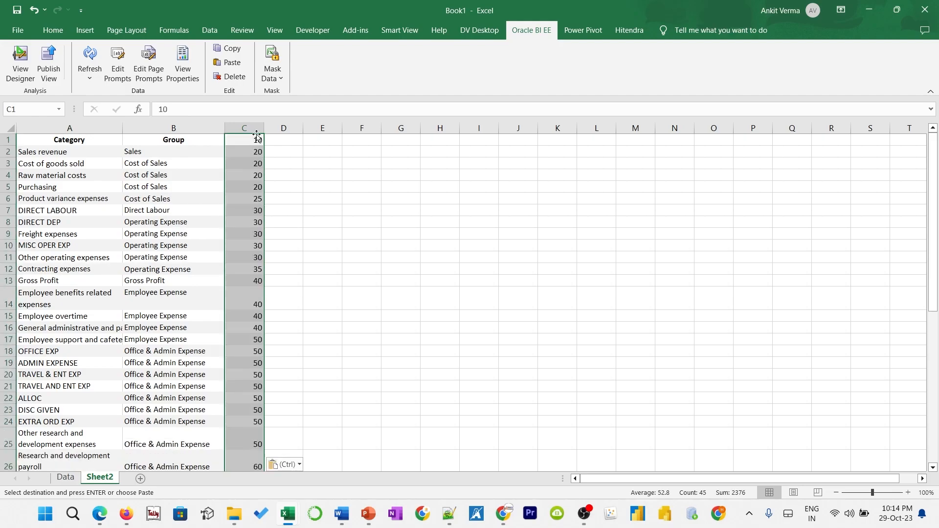
{"action": "left_click", "coordinate": [240, 138]}
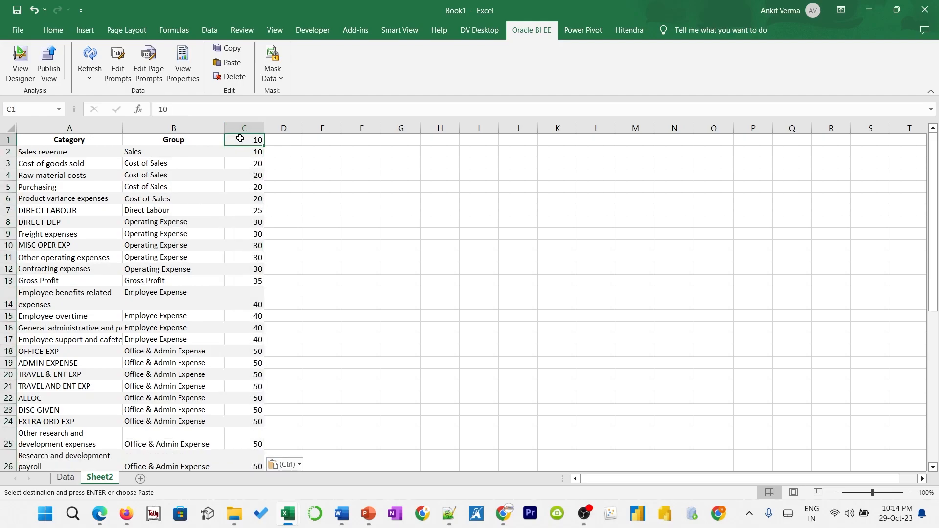
{"action": "type", "text": "Group Seq"}
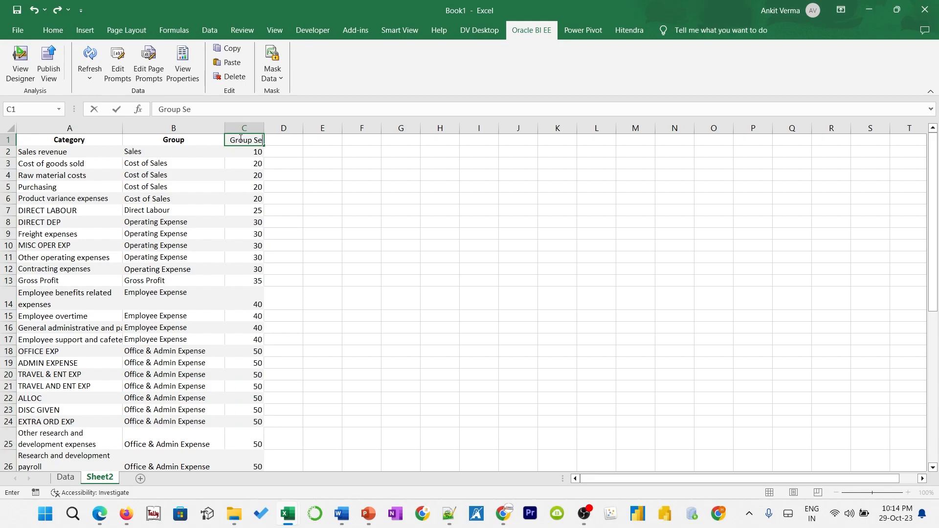
{"action": "key", "text": "Return"}
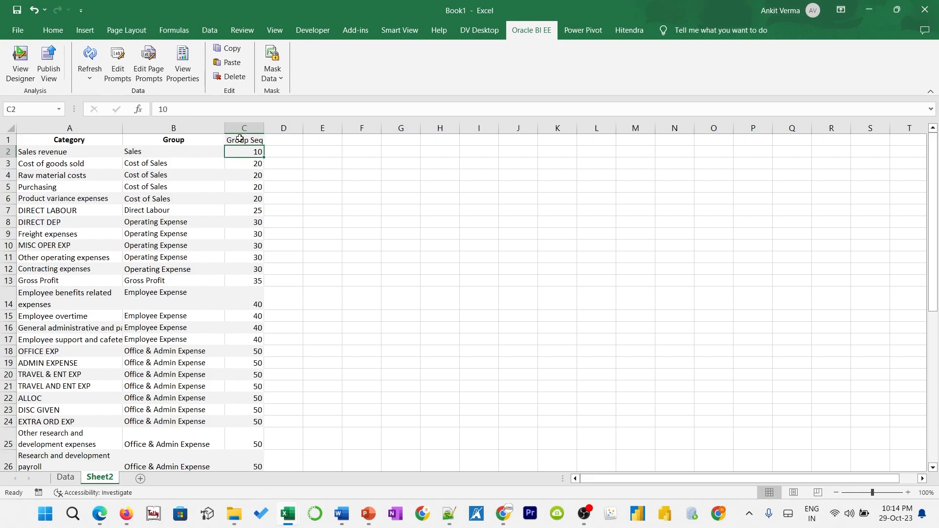
Examine the sequence numbers assigned to the Cost of Sales, Direct Labour and Employee Expense groups and their categories
{"action": "left_click", "coordinate": [255, 164]}
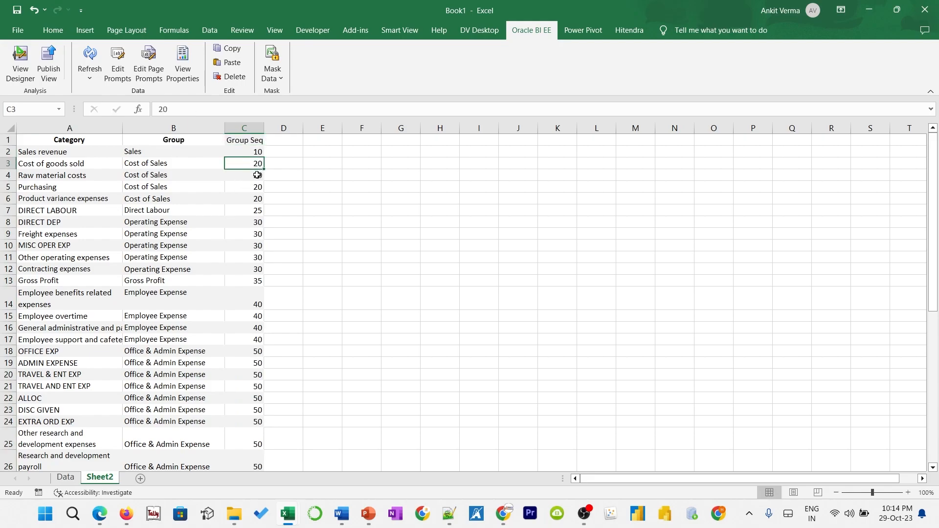
{"action": "left_click", "coordinate": [252, 211]}
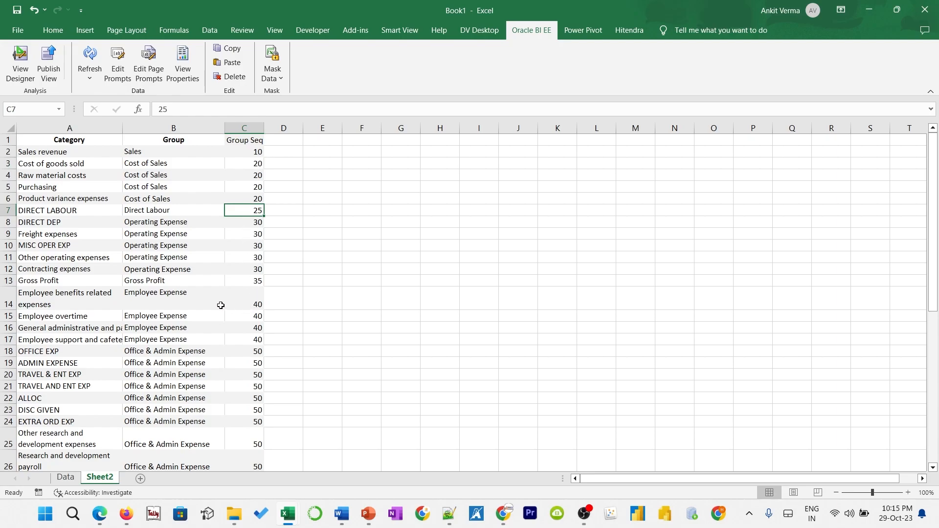
{"action": "left_click_drag", "start_coordinate": [197, 298], "coordinate": [201, 334]}
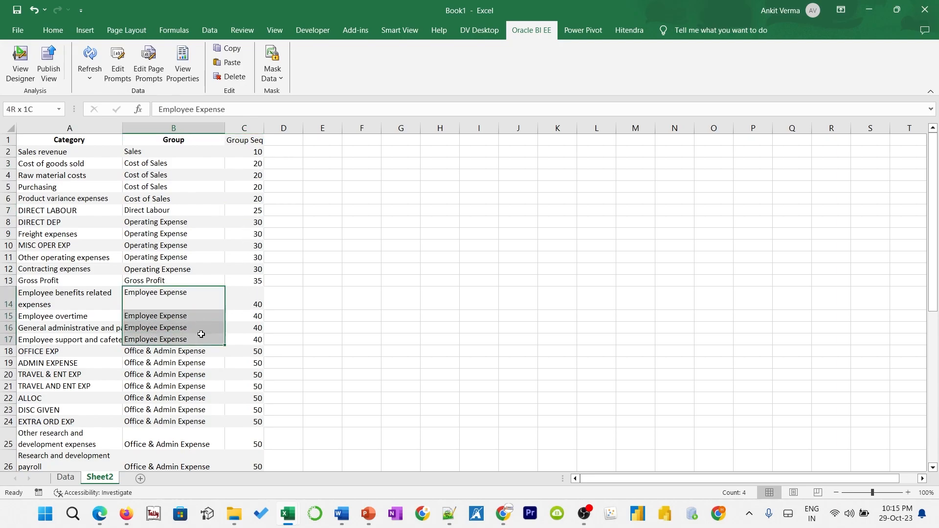
{"action": "left_click", "coordinate": [251, 298]}
{"action": "left_click_drag", "start_coordinate": [250, 298], "coordinate": [248, 340]}
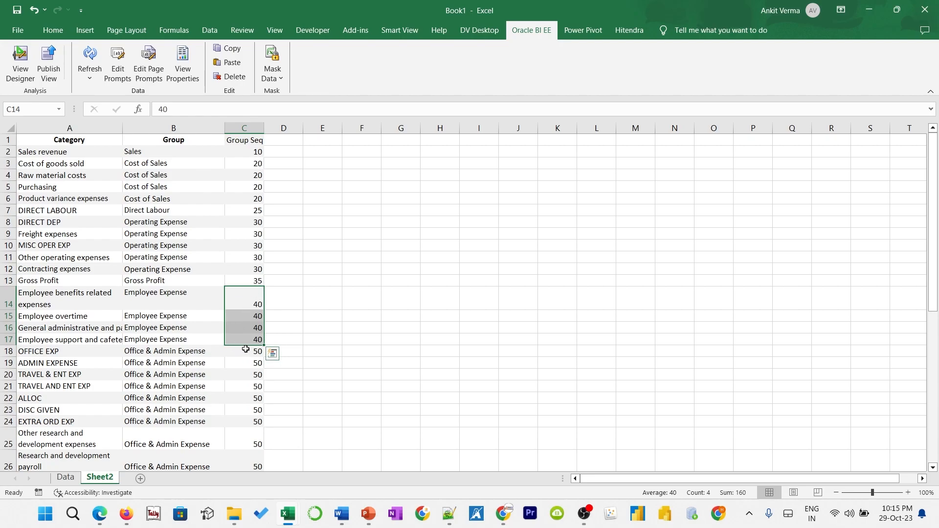
{"action": "left_click", "coordinate": [198, 164]}
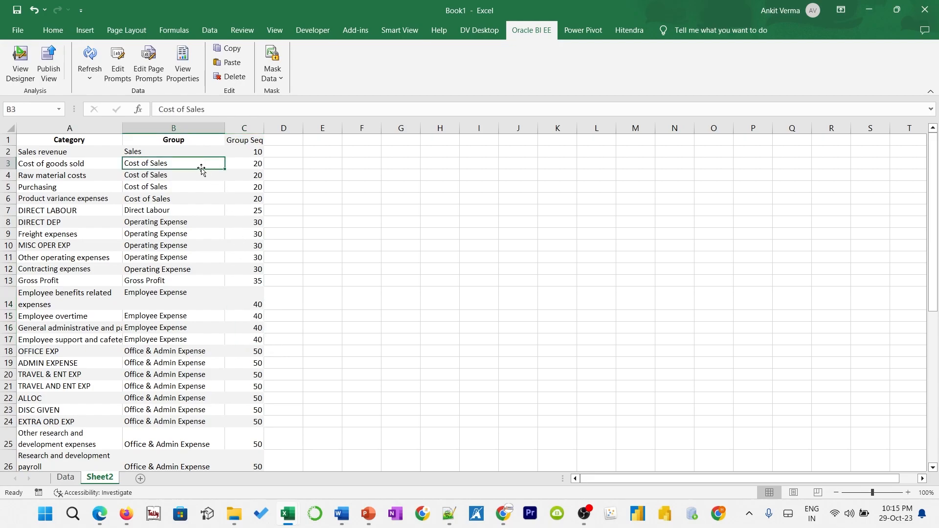
{"action": "left_click_drag", "start_coordinate": [49, 167], "coordinate": [51, 196]}
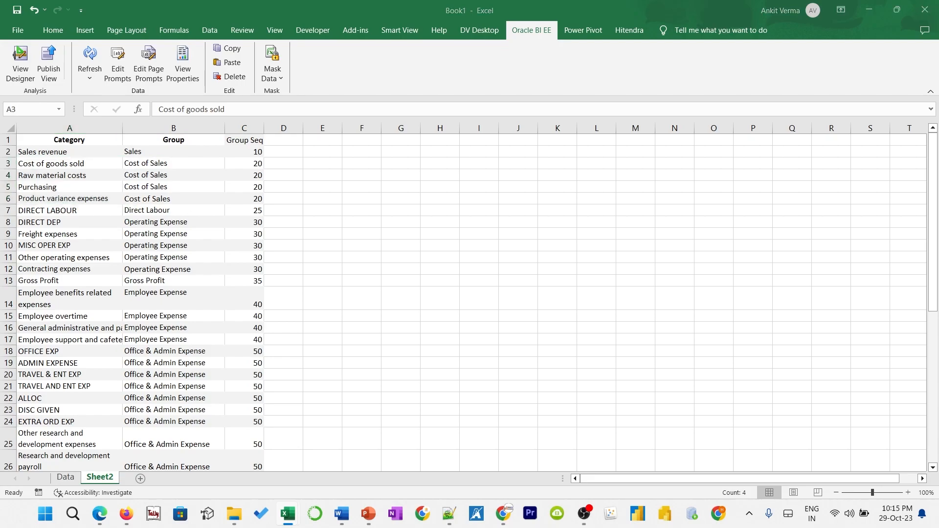
Paste the category sequence numbers into column D from row 2 and head the column Category Seq
{"action": "key", "text": "ctrl+c"}
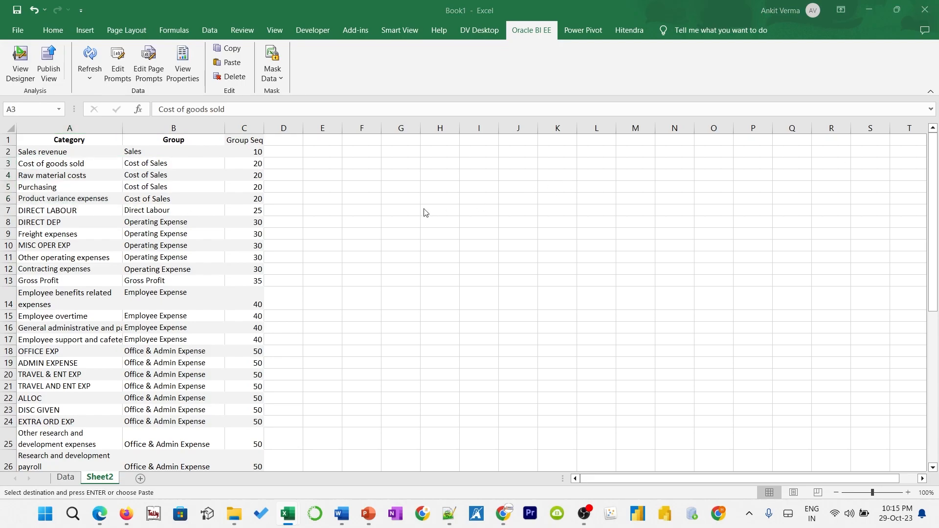
{"action": "left_click", "coordinate": [288, 140]}
{"action": "key", "text": "ctrl+v"}
{"action": "key", "text": "ctrl+z"}
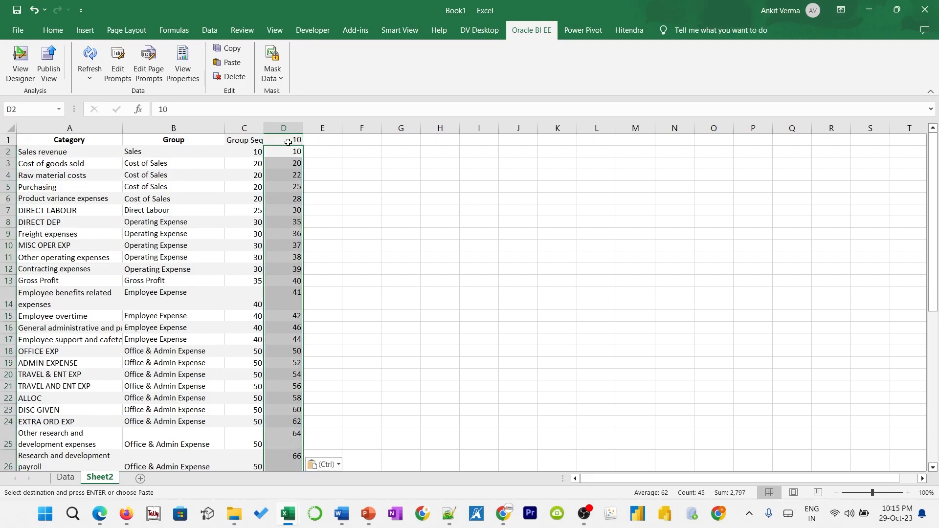
{"action": "left_click", "coordinate": [289, 141]}
{"action": "type", "text": "Category Seq"}
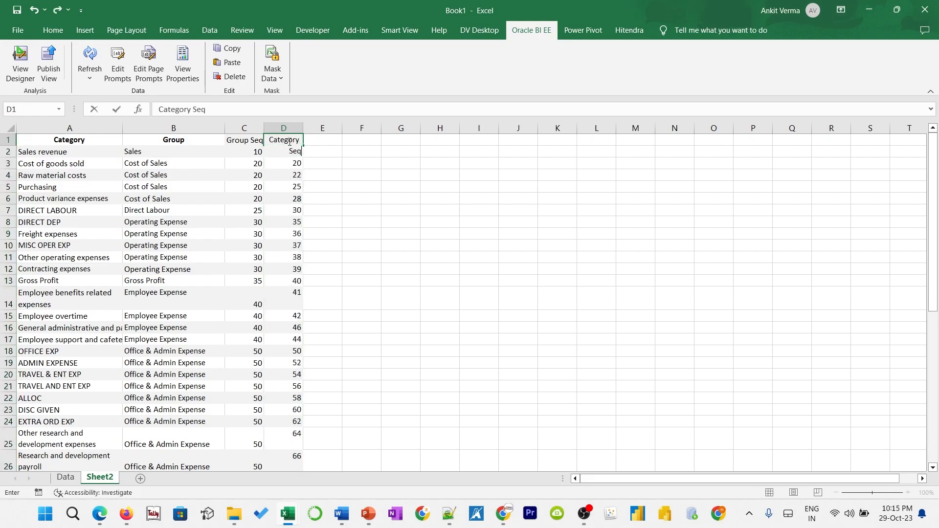
{"action": "key", "text": "Tab"}
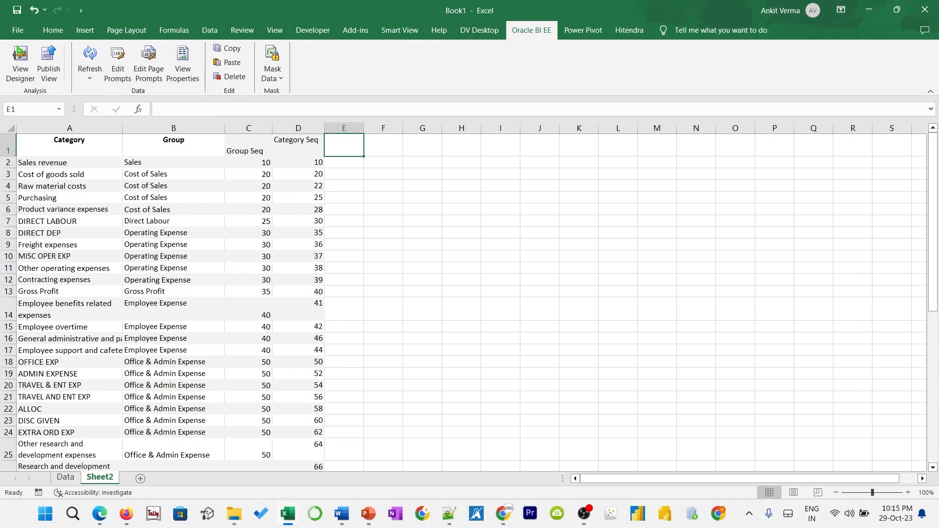
Copy the headings Gross Profit, EBITDA, EBIT and EBT from the other window into cells E1:H1
{"action": "key", "text": "alt+Tab"}
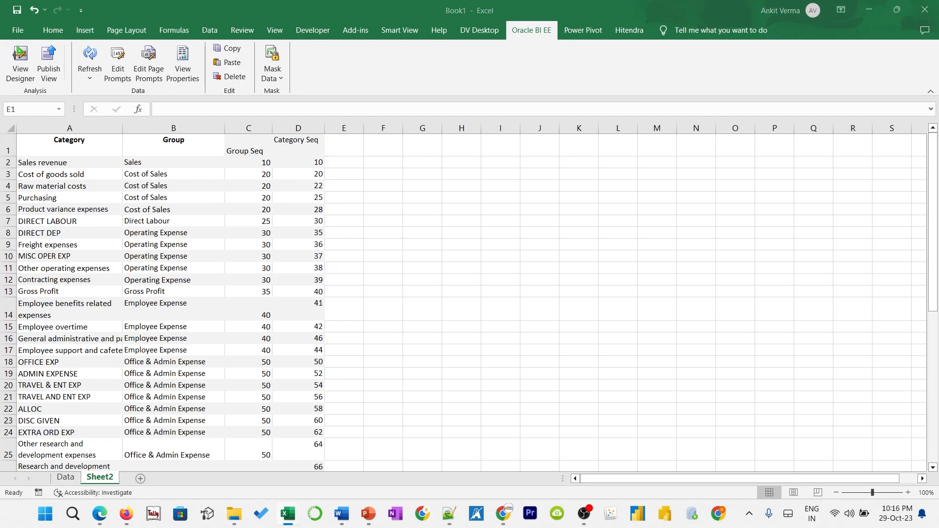
{"action": "left_click", "coordinate": [343, 145]}
{"action": "key", "text": "ctrl+v"}
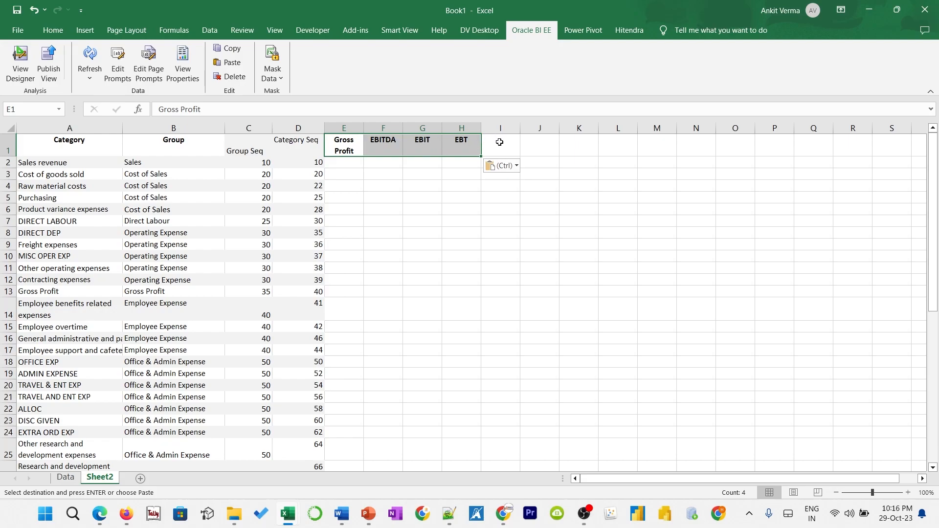
Flag every category from Sales revenue to Contracting expenses with Y in the Gross Profit column, cells E2:E12
{"action": "left_click", "coordinate": [332, 163]}
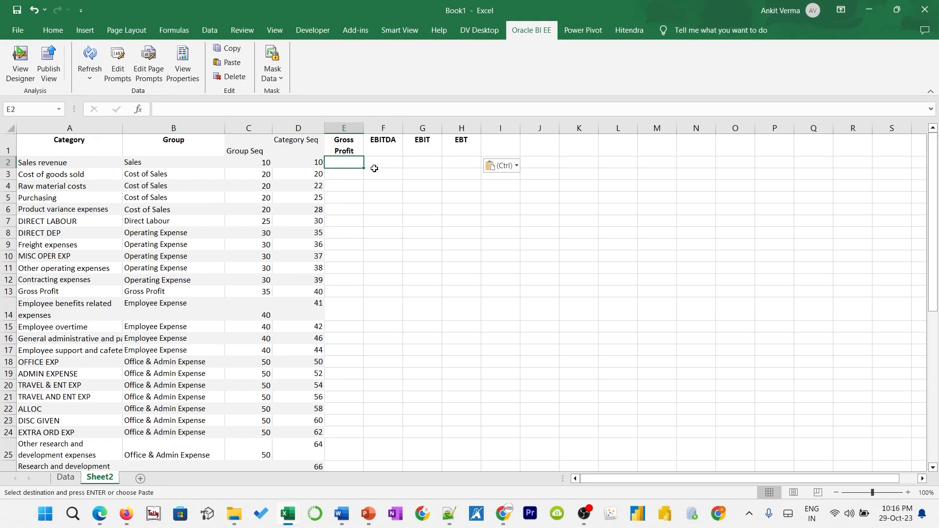
{"action": "type", "text": "Y"}
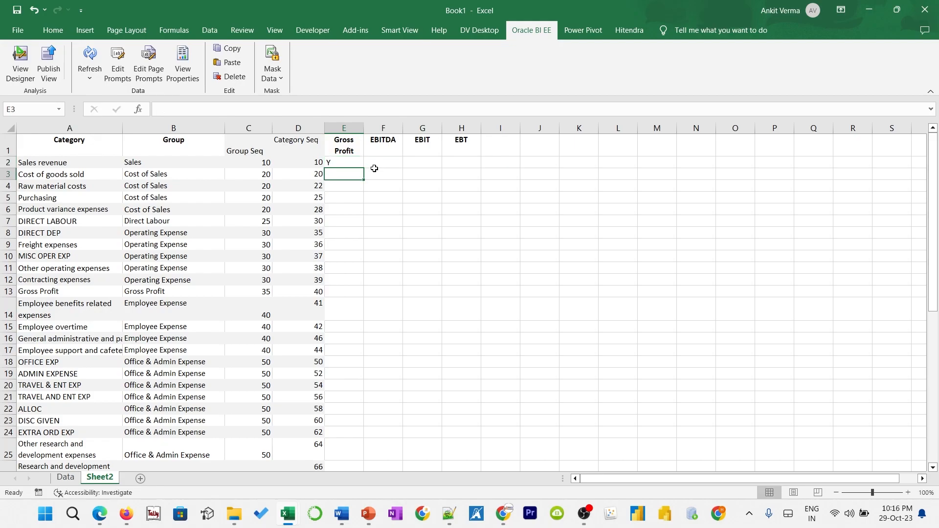
{"action": "key", "text": "shift+Down"}
{"action": "key", "text": "shift+Down"}
{"action": "key", "text": "shift+Down"}
{"action": "key", "text": "shift+Down"}
{"action": "key", "text": "shift+Down"}
{"action": "key", "text": "shift+Down"}
{"action": "key", "text": "shift+Down"}
{"action": "key", "text": "shift+Down"}
{"action": "key", "text": "shift+Down"}
{"action": "key", "text": "shift+Down"}
{"action": "key", "text": "ctrl+d"}
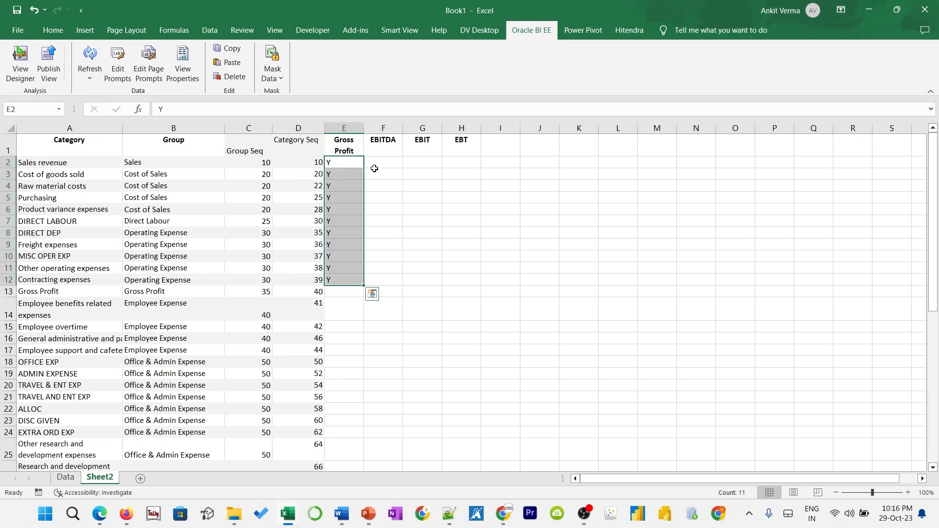
Copy the Gross Profit Y flags into the EBITDA column for rows 2 to 12
{"action": "key", "text": "ctrl+c"}
{"action": "left_click", "coordinate": [375, 168]}
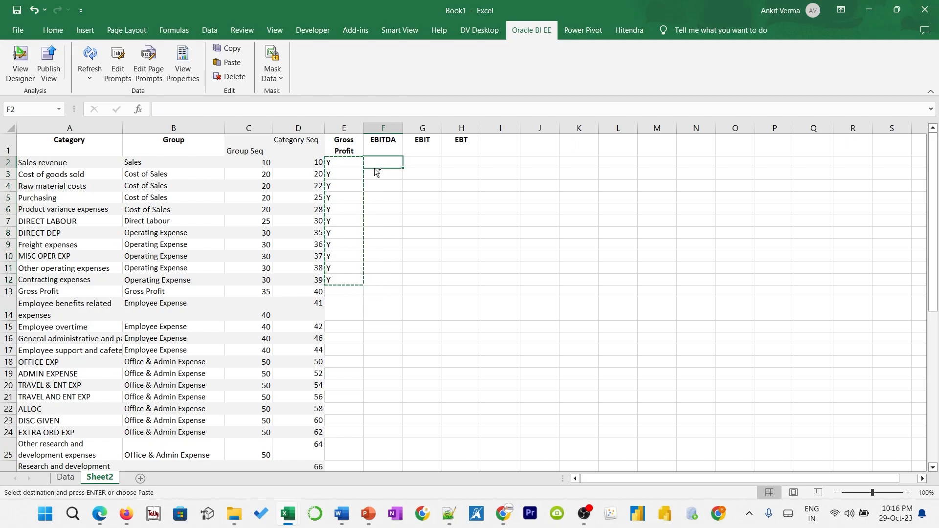
{"action": "key", "text": "ctrl+v"}
Enter Y in the EBITDA column for Employee benefits related expenses, cell F14
{"action": "key", "text": "Down"}
{"action": "key", "text": "Down"}
{"action": "key", "text": "Down"}
{"action": "key", "text": "Down"}
{"action": "key", "text": "Down"}
{"action": "key", "text": "Down"}
{"action": "key", "text": "Down"}
{"action": "key", "text": "Down"}
{"action": "key", "text": "Down"}
{"action": "key", "text": "Down"}
{"action": "key", "text": "Down"}
{"action": "key", "text": "Down"}
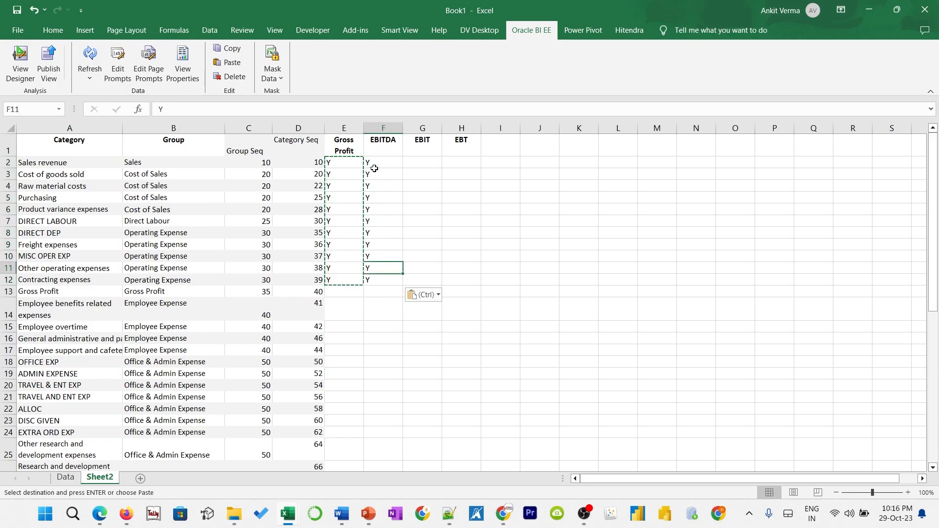
{"action": "type", "text": "y"}
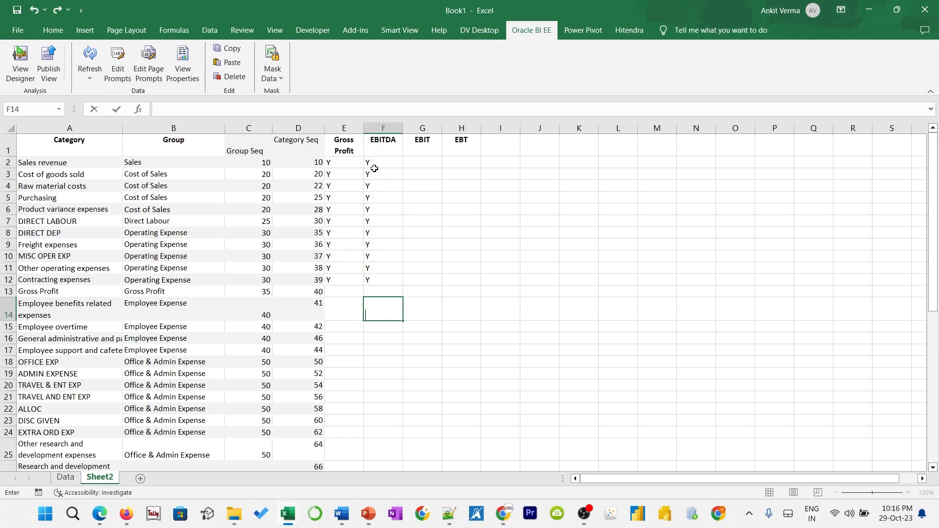
{"action": "type", "text": "y"}
{"action": "key", "text": "ctrl+Return"}
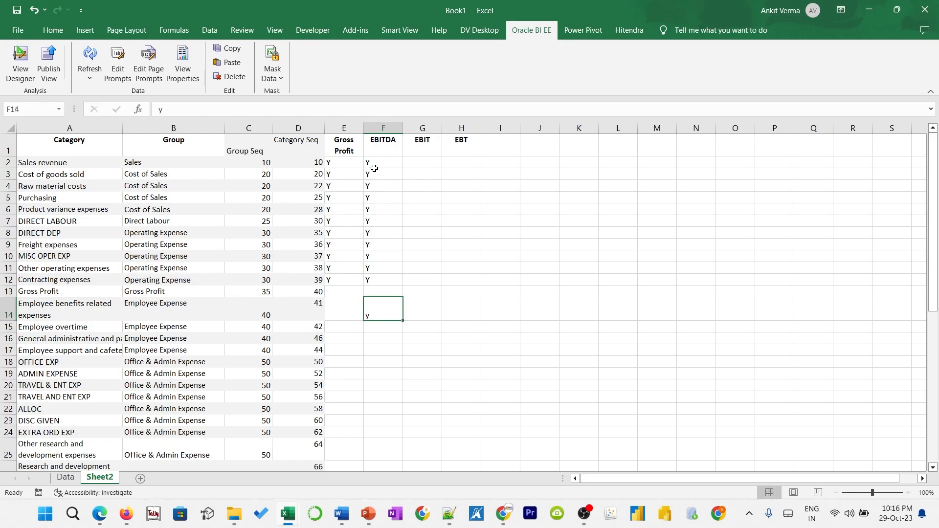
Fill the EBITDA flag Y from F14 down through the Sales payroll row, cell F31
{"action": "key", "text": "shift+Down"}
{"action": "key", "text": "shift+Down"}
{"action": "key", "text": "shift+Down"}
{"action": "key", "text": "shift+Down"}
{"action": "key", "text": "shift+Down"}
{"action": "key", "text": "shift+Down"}
{"action": "key", "text": "shift+Down"}
{"action": "key", "text": "shift+Down"}
{"action": "key", "text": "shift+Down"}
{"action": "key", "text": "shift+Down"}
{"action": "key", "text": "shift+Down"}
{"action": "key", "text": "shift+Down"}
{"action": "key", "text": "shift+Down"}
{"action": "key", "text": "shift+Down"}
{"action": "key", "text": "shift+Down"}
{"action": "key", "text": "shift+Down"}
{"action": "key", "text": "shift+Down"}
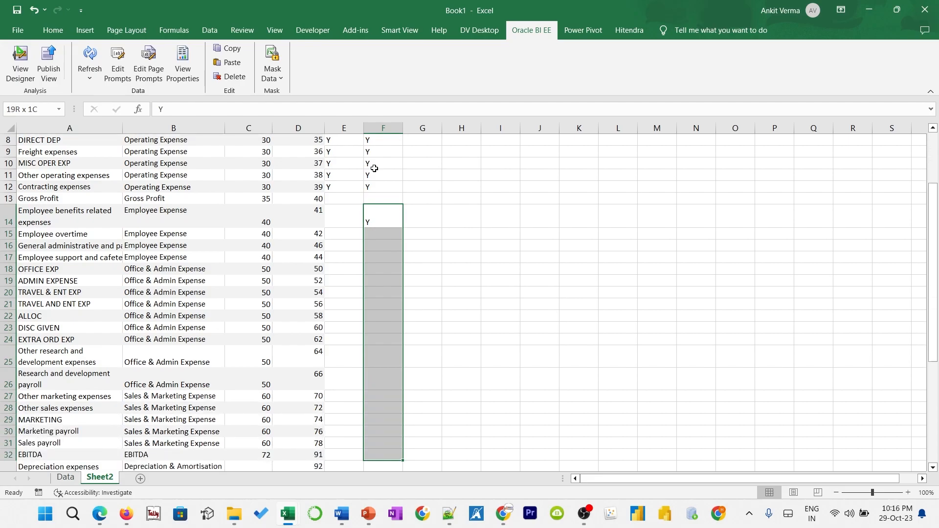
{"action": "key", "text": "ctrl+d"}
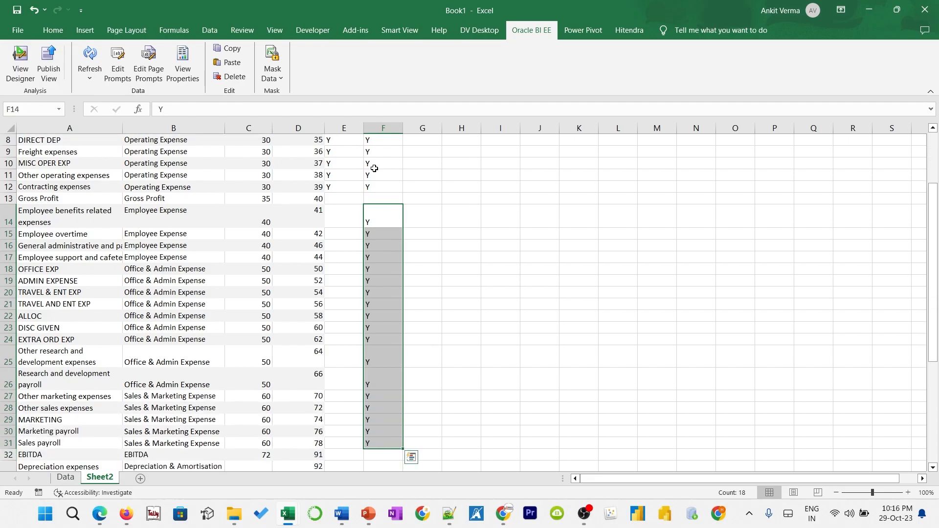
Copy the EBITDA flags in F2:F31 into the EBIT and EBT columns for the same rows
{"action": "key", "text": "ctrl+Down"}
{"action": "key", "text": "ctrl+shift+Up"}
{"action": "key", "text": "ctrl+shift+Up"}
{"action": "key", "text": "ctrl+shift+Up"}
{"action": "key", "text": "shift+Down"}
{"action": "key", "text": "ctrl+c"}
{"action": "key", "text": "Right"}
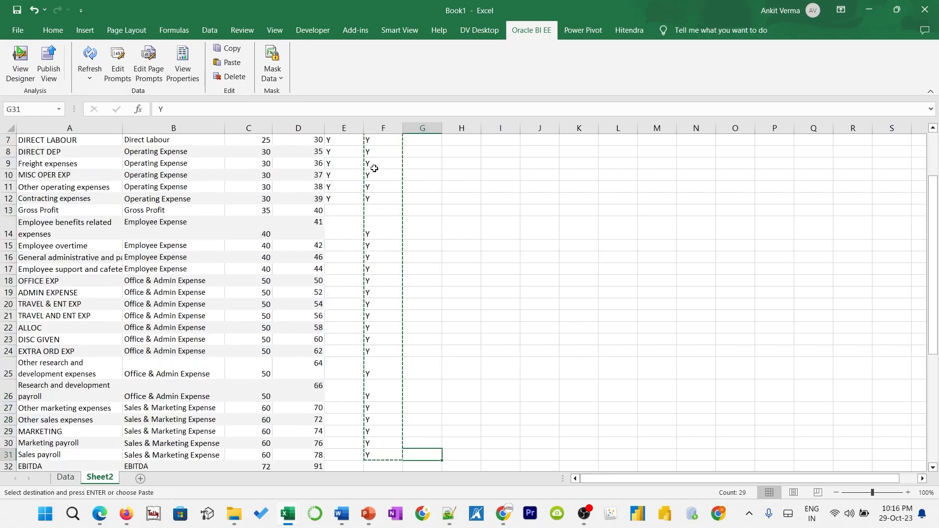
{"action": "key", "text": "ctrl+v"}
{"action": "key", "text": "Right"}
{"action": "key", "text": "ctrl+v"}
Flag Depreciation expenses and AMORT with Y in the EBIT column, cells G33 and G34
{"action": "key", "text": "Left"}
{"action": "key", "text": "ctrl+Down"}
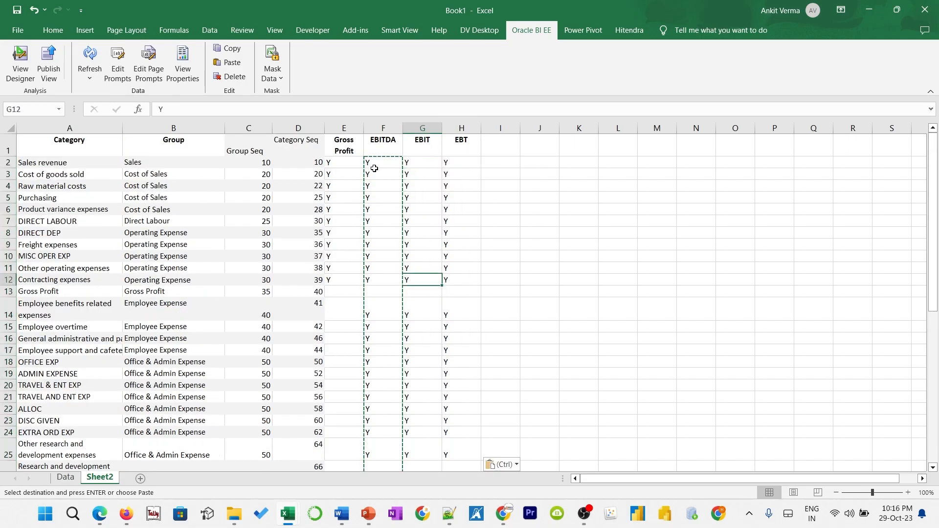
{"action": "key", "text": "ctrl+Down"}
{"action": "key", "text": "ctrl+Down"}
{"action": "key", "text": "Down"}
{"action": "key", "text": "Down"}
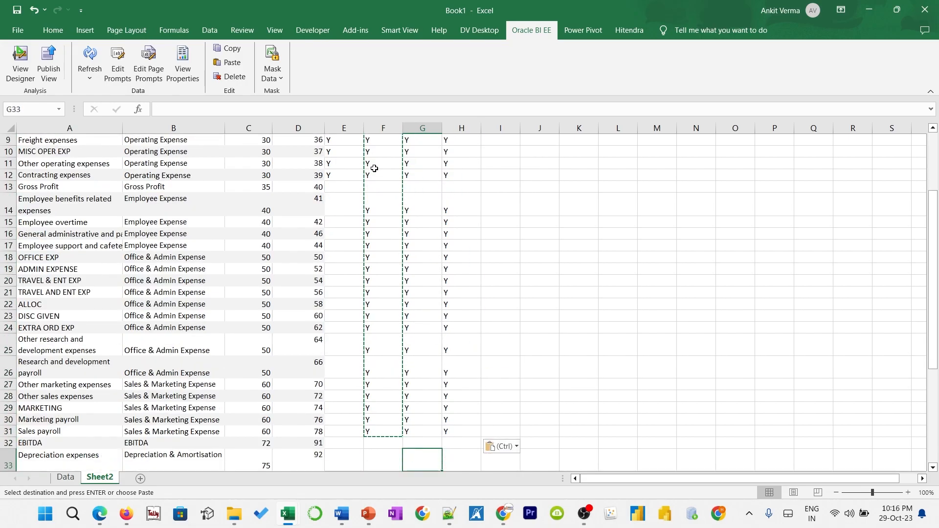
{"action": "type", "text": "Y"}
{"action": "key", "text": "Return"}
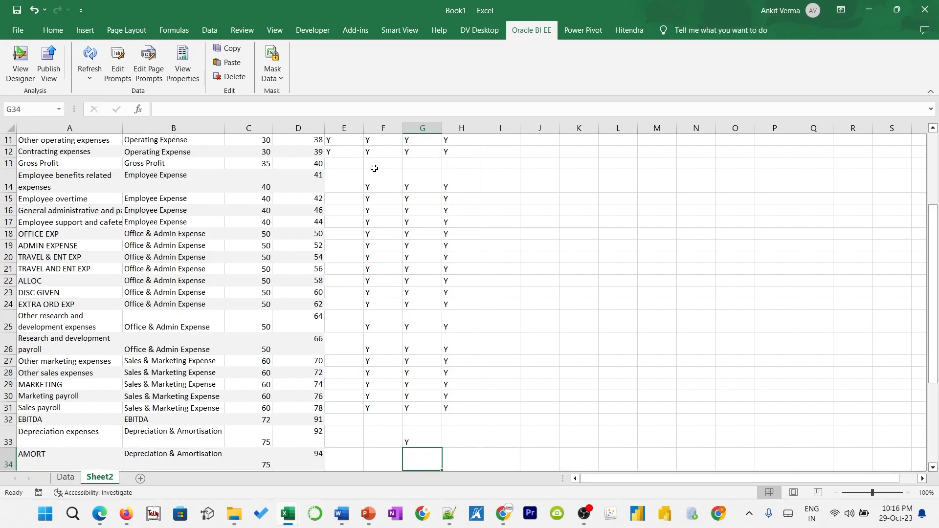
{"action": "type", "text": "Y"}
{"action": "key", "text": "Return"}
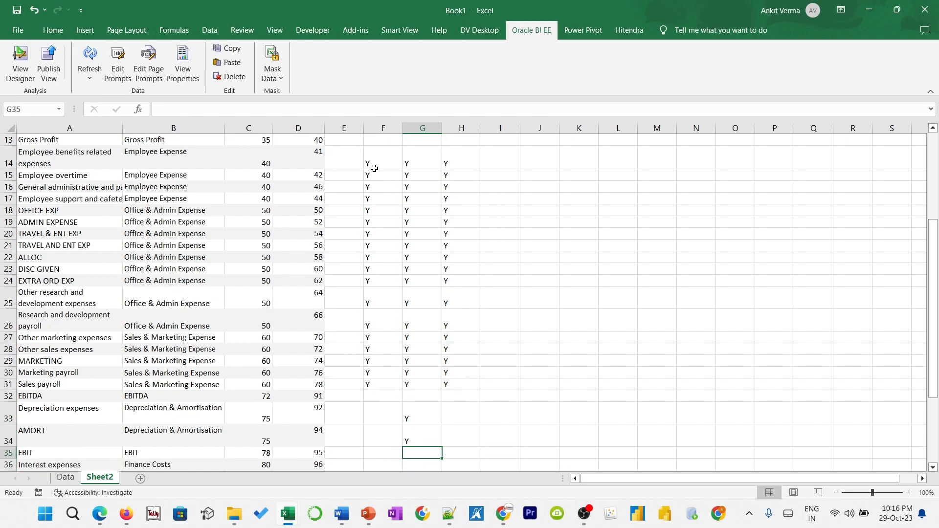
Flag Depreciation expenses, AMORT and Interest expenses with Y in the EBT column, cells H33, H34 and H36
{"action": "key", "text": "Up"}
{"action": "key", "text": "Up"}
{"action": "key", "text": "Right"}
{"action": "type", "text": "Y"}
{"action": "key", "text": "Down"}
{"action": "type", "text": "Y"}
{"action": "key", "text": "Down"}
{"action": "key", "text": "Down"}
{"action": "key", "text": "Down"}
{"action": "key", "text": "Up"}
{"action": "type", "text": "Y"}
{"action": "key", "text": "Return"}
Review the remaining categories and their sequence numbers below Interest expenses, down to the Other Income rows
{"action": "key", "text": "Down"}
{"action": "key", "text": "Down"}
{"action": "key", "text": "Down"}
{"action": "key", "text": "Down"}
{"action": "key", "text": "Down"}
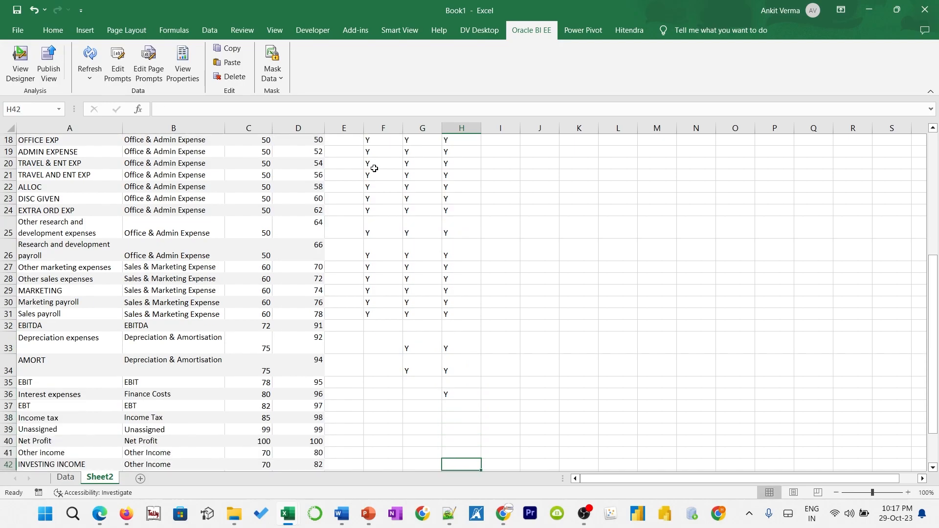
{"action": "key", "text": "Up"}
{"action": "key", "text": "Up"}
{"action": "key", "text": "Up"}
{"action": "key", "text": "Up"}
{"action": "key", "text": "Left"}
{"action": "key", "text": "Left"}
{"action": "key", "text": "Left"}
{"action": "key", "text": "Left"}
{"action": "key", "text": "Down"}
{"action": "key", "text": "Down"}
{"action": "key", "text": "Down"}
{"action": "key", "text": "Down"}
{"action": "key", "text": "Down"}
{"action": "key", "text": "Down"}
{"action": "key", "text": "Down"}
{"action": "key", "text": "Down"}
{"action": "key", "text": "Down"}
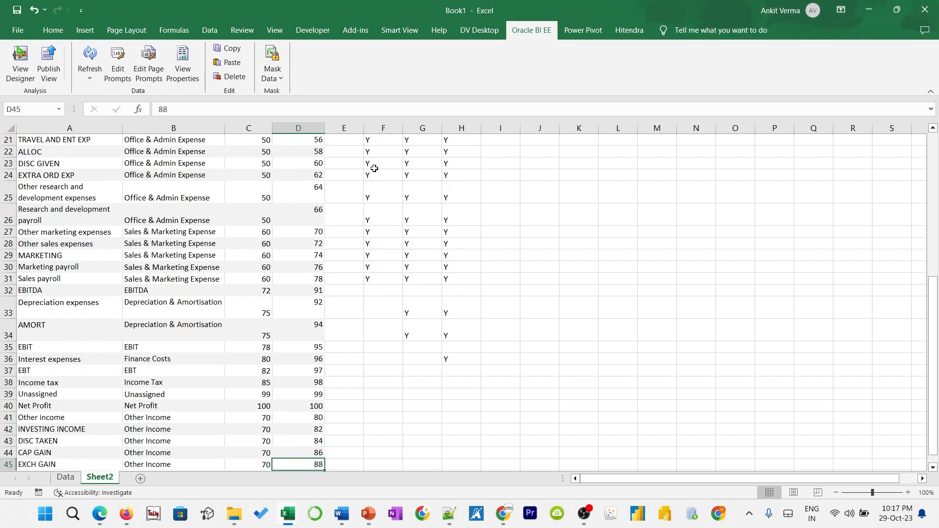
Flag all Other Income categories with Y in the EBITDA, EBIT and EBT columns, cells F41:H46
{"action": "key", "text": "Up"}
{"action": "key", "text": "Up"}
{"action": "key", "text": "Up"}
{"action": "key", "text": "Up"}
{"action": "key", "text": "Up"}
{"action": "key", "text": "Up"}
{"action": "key", "text": "Right"}
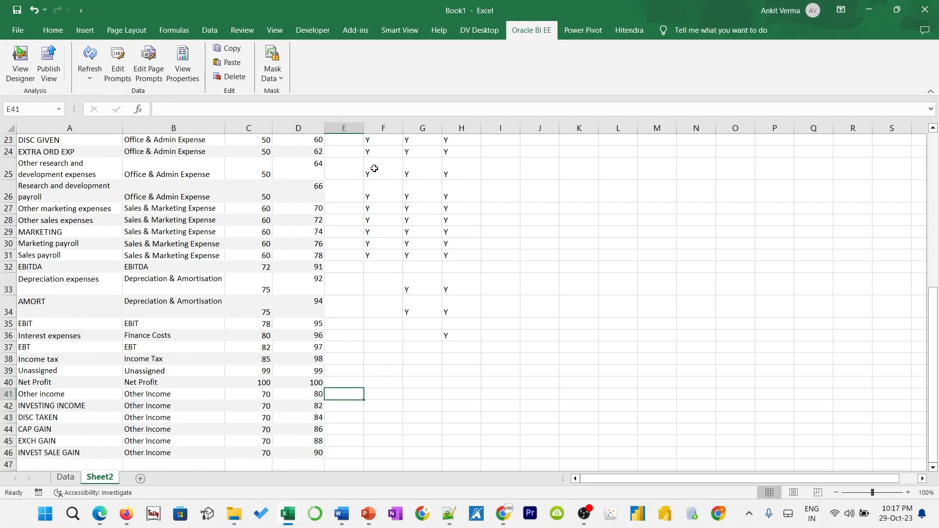
{"action": "key", "text": "Right"}
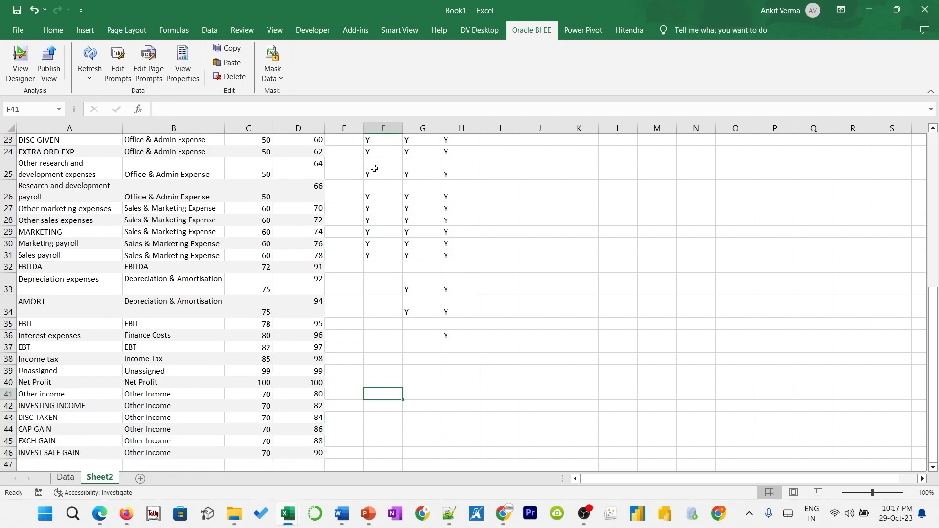
{"action": "key", "text": "Right"}
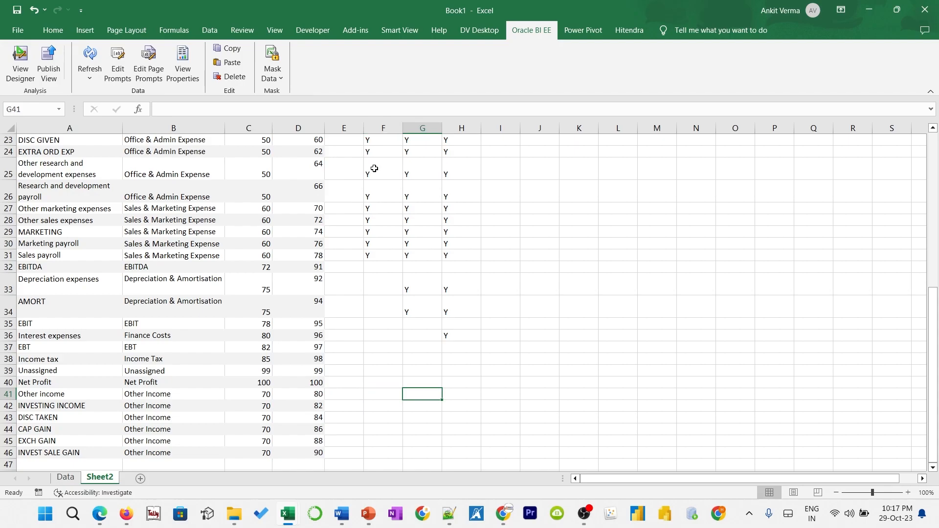
{"action": "type", "text": "Y"}
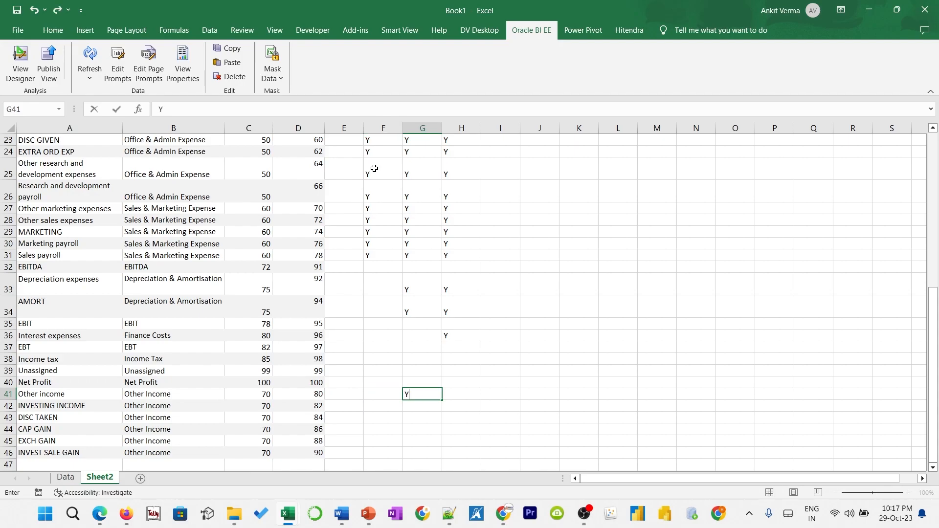
{"action": "type", "text": "`"}
{"action": "key", "text": "Left"}
{"action": "type", "text": "Y"}
{"action": "key", "text": "Right"}
{"action": "key", "text": "Left"}
{"action": "key", "text": "shift+Right"}
{"action": "key", "text": "shift+Right"}
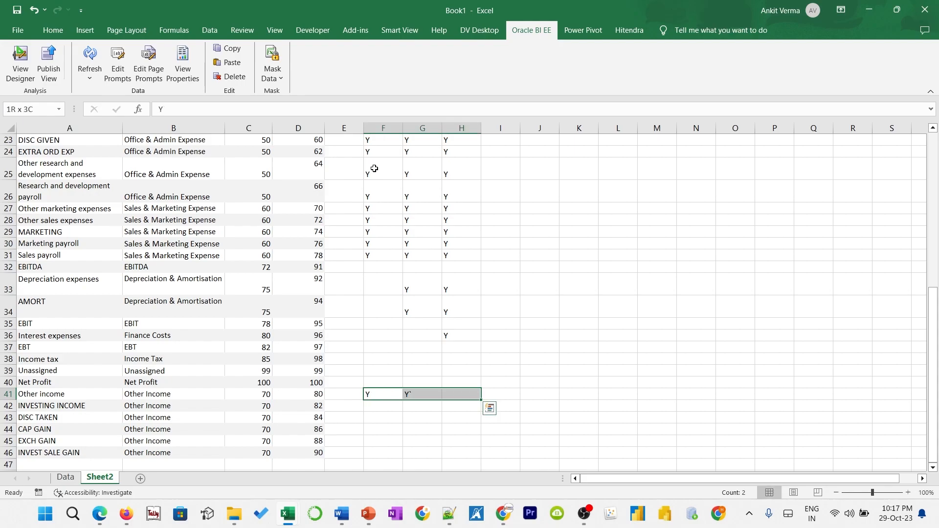
{"action": "key", "text": "shift+Down"}
{"action": "key", "text": "shift+Down"}
{"action": "key", "text": "shift+Down"}
{"action": "key", "text": "shift+Down"}
{"action": "key", "text": "shift+Down"}
{"action": "type", "text": "Y"}
{"action": "key", "text": "ctrl+Return"}
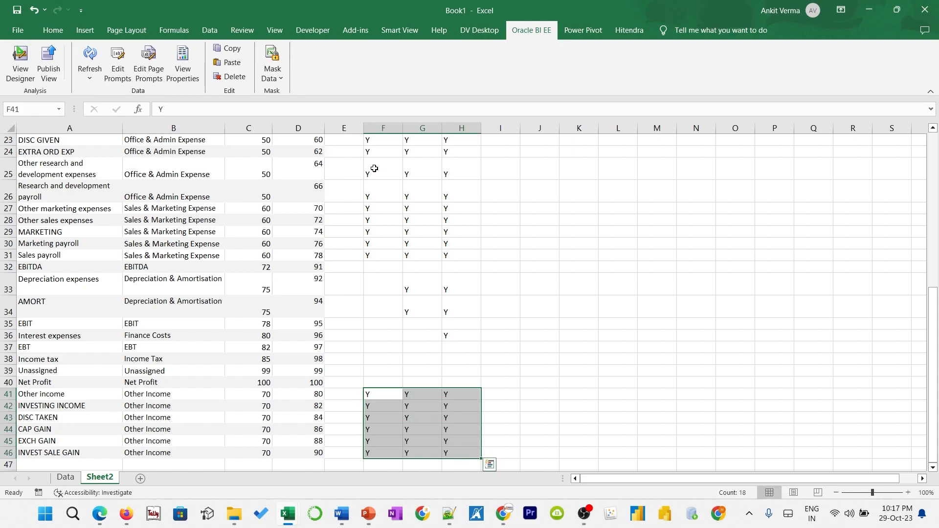
Check the category, group and group sequence entries of the Other income row
{"action": "key", "text": "Left"}
{"action": "key", "text": "Left"}
{"action": "key", "text": "Left"}
{"action": "key", "text": "Left"}
{"action": "key", "text": "Left"}
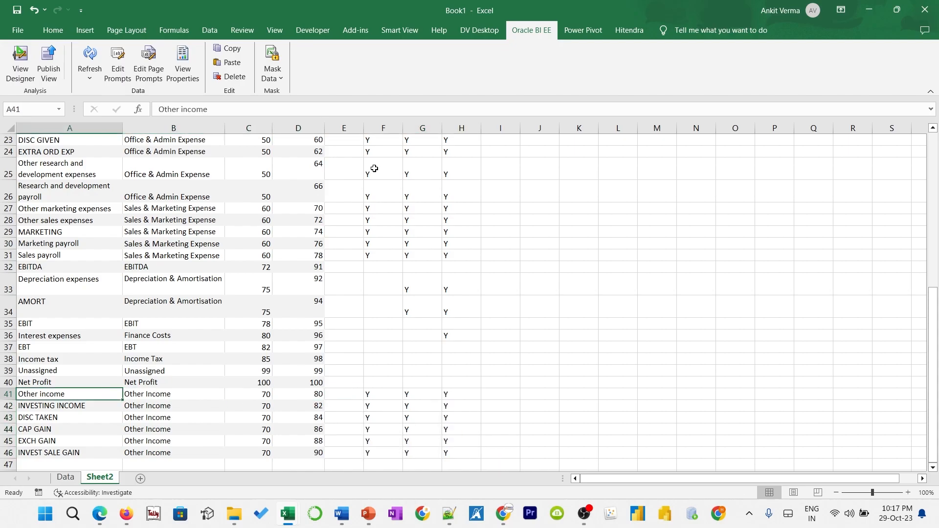
{"action": "key", "text": "Right"}
{"action": "key", "text": "Right"}
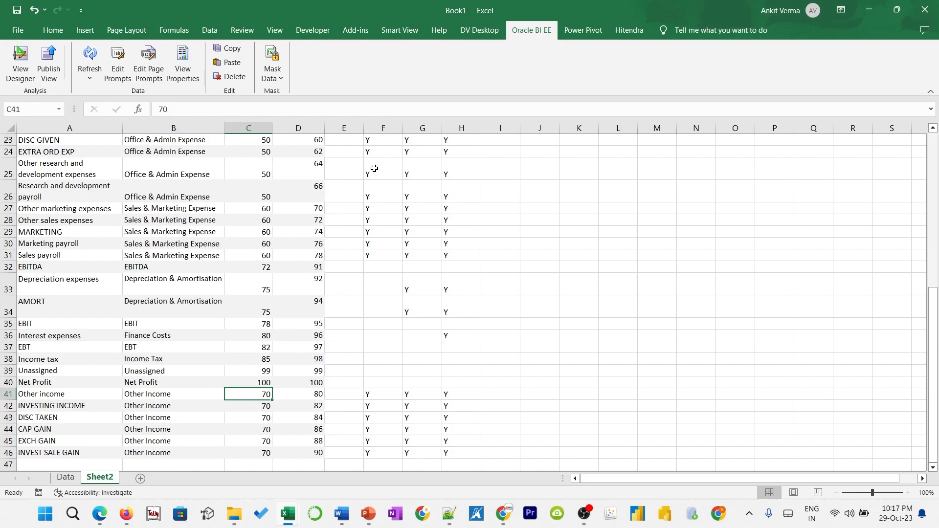
{"action": "key", "text": "Left"}
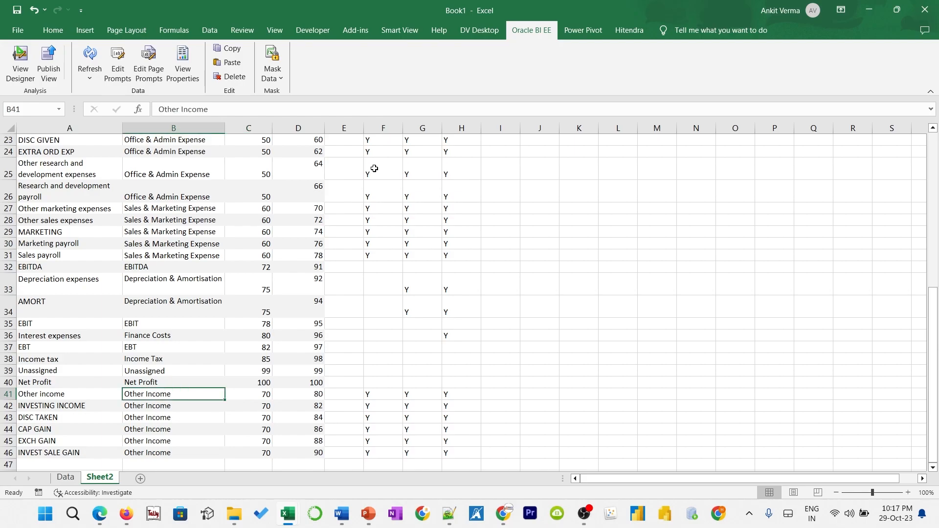
Convert the mapping range A1:H46 into a table with headers
{"action": "key", "text": "ctrl+Up"}
{"action": "key", "text": "Down"}
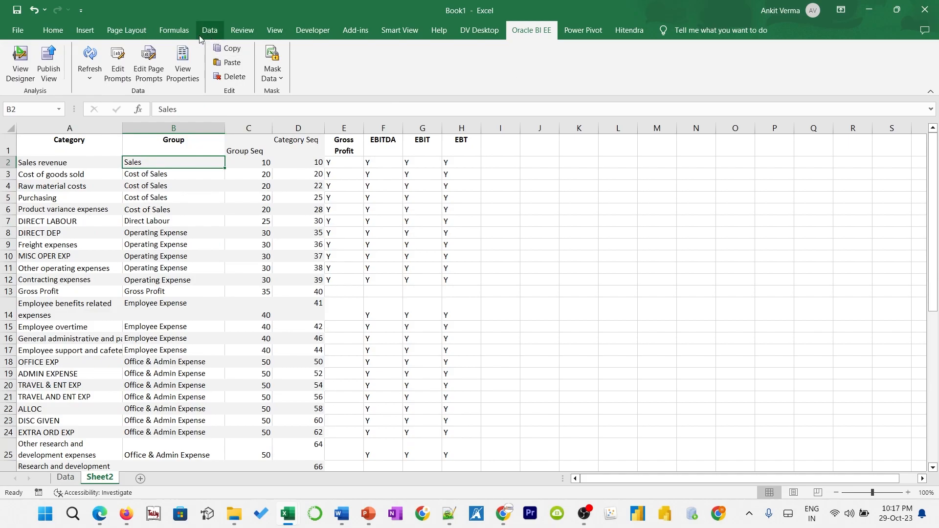
{"action": "left_click", "coordinate": [85, 30]}
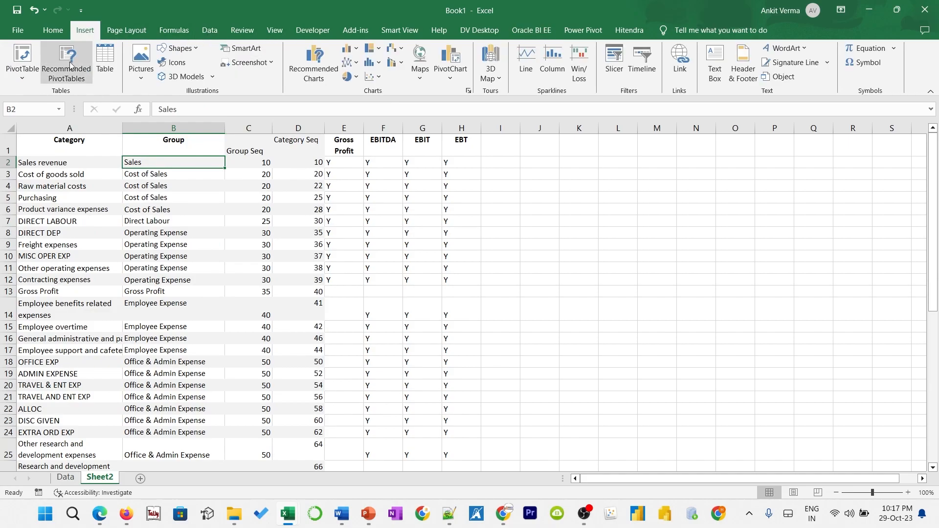
{"action": "left_click", "coordinate": [105, 60]}
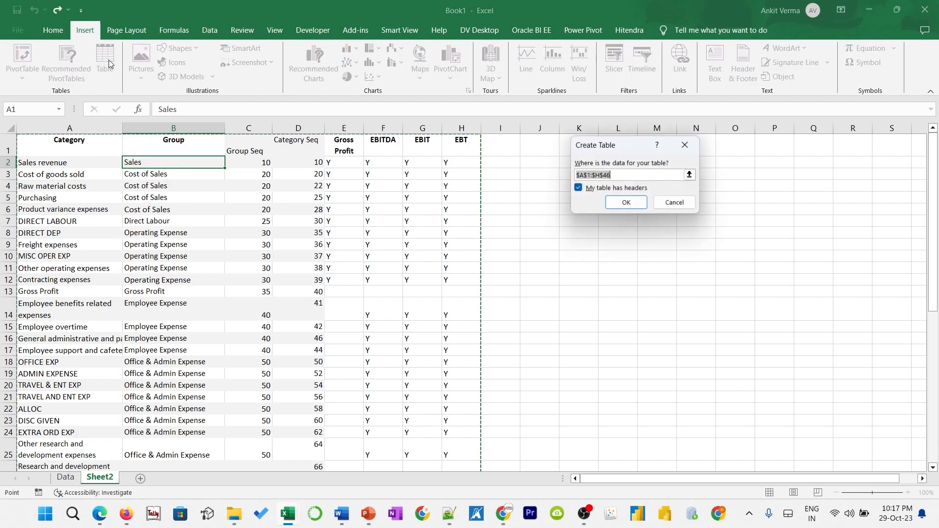
{"action": "left_click", "coordinate": [624, 208]}
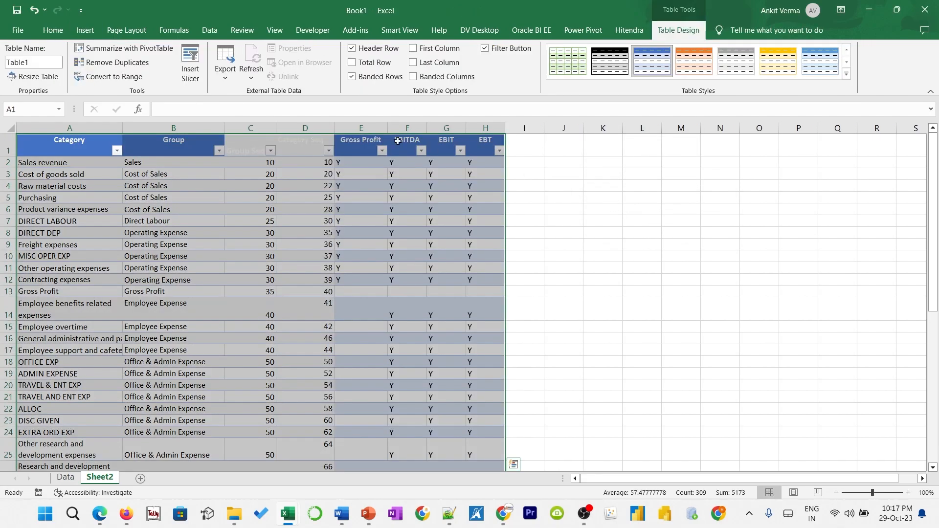
Name the new table Mapping
{"action": "left_click", "coordinate": [51, 66]}
{"action": "type", "text": "m"}
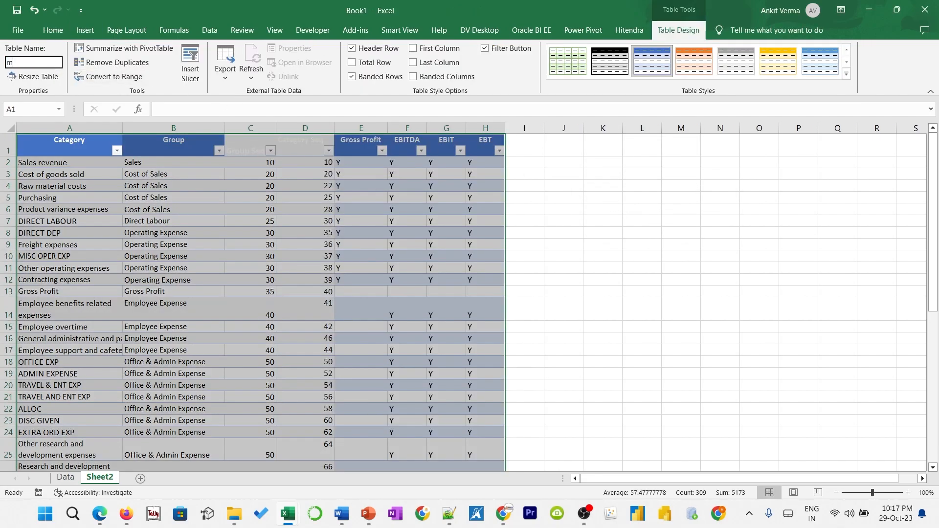
{"action": "key", "text": "BackSpace"}
{"action": "type", "text": "Mp"}
{"action": "type", "text": "pping"}
{"action": "key", "text": "Return"}
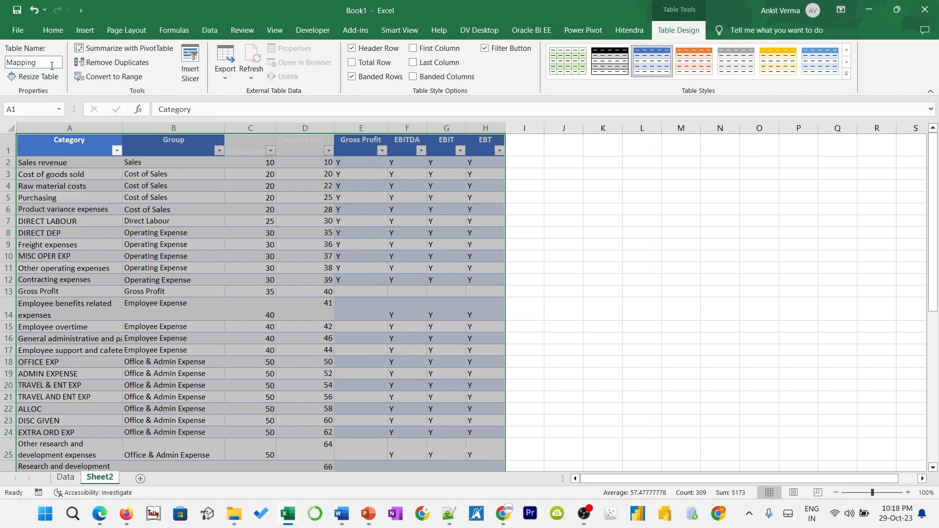
{"action": "left_click", "coordinate": [184, 195]}
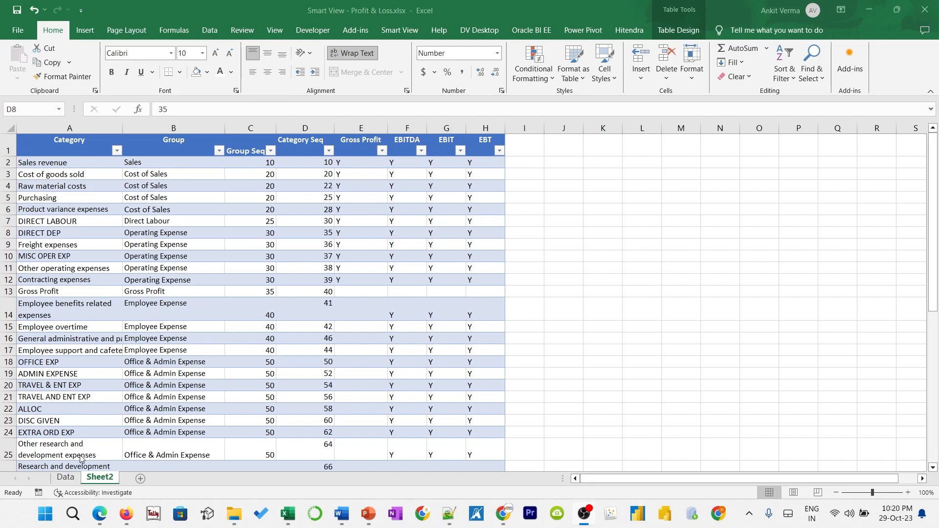
Create a table without headers from empty cell K1 on Sheet2 and load it into the Power Query Editor
{"action": "left_click", "coordinate": [65, 478]}
{"action": "left_click", "coordinate": [95, 478]}
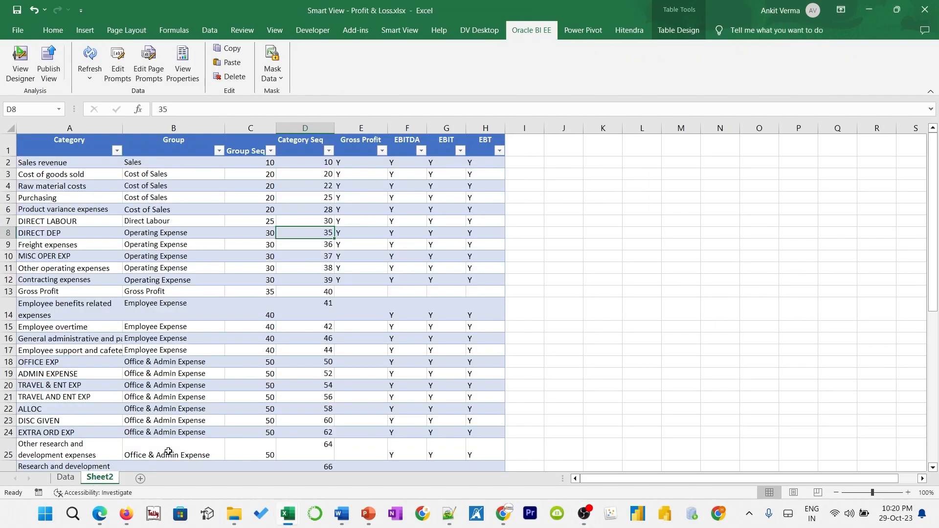
{"action": "left_click", "coordinate": [599, 153]}
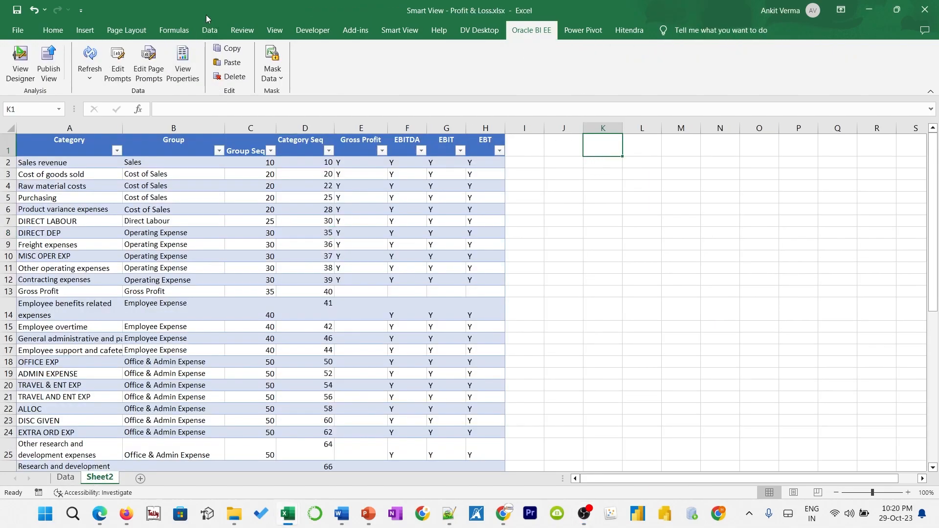
{"action": "left_click", "coordinate": [209, 30]}
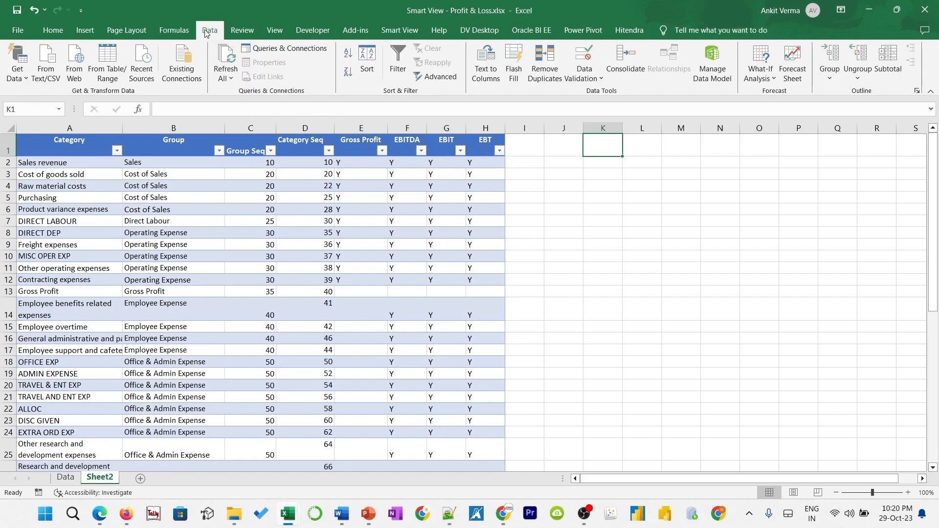
{"action": "key", "text": "ctrl+t"}
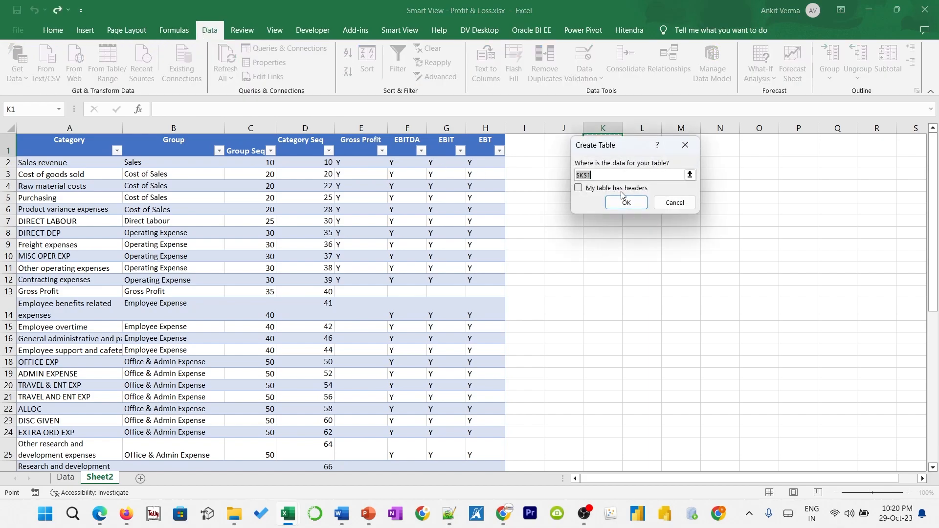
{"action": "left_click", "coordinate": [620, 200]}
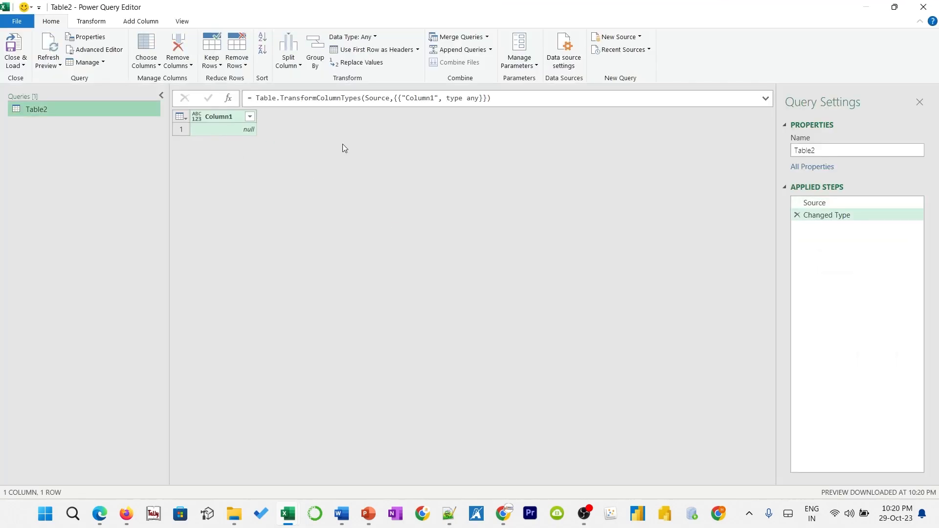
Rename the query to Measure and its only column to Dummy
{"action": "left_click", "coordinate": [834, 150]}
{"action": "type", "text": "Measure"}
{"action": "key", "text": "Return"}
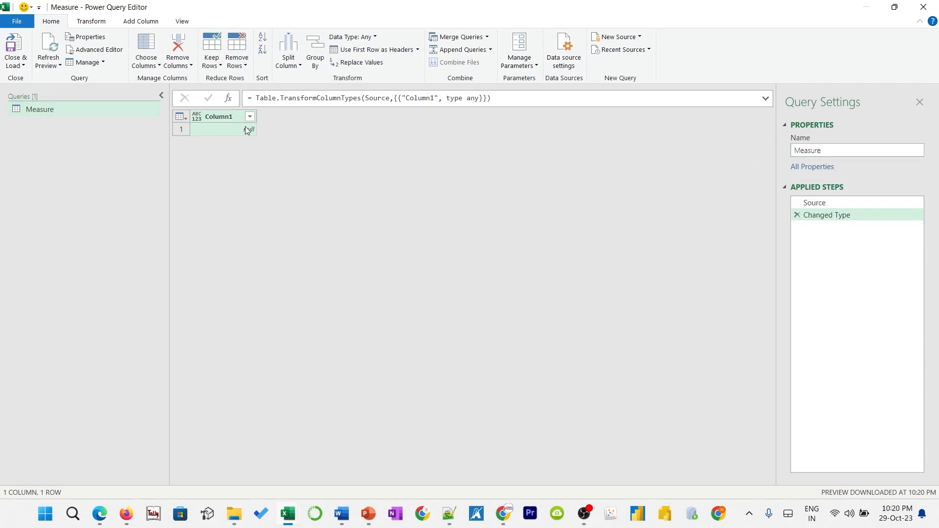
{"action": "double_click", "coordinate": [216, 119]}
{"action": "type", "text": "Dummy"}
{"action": "key", "text": "Return"}
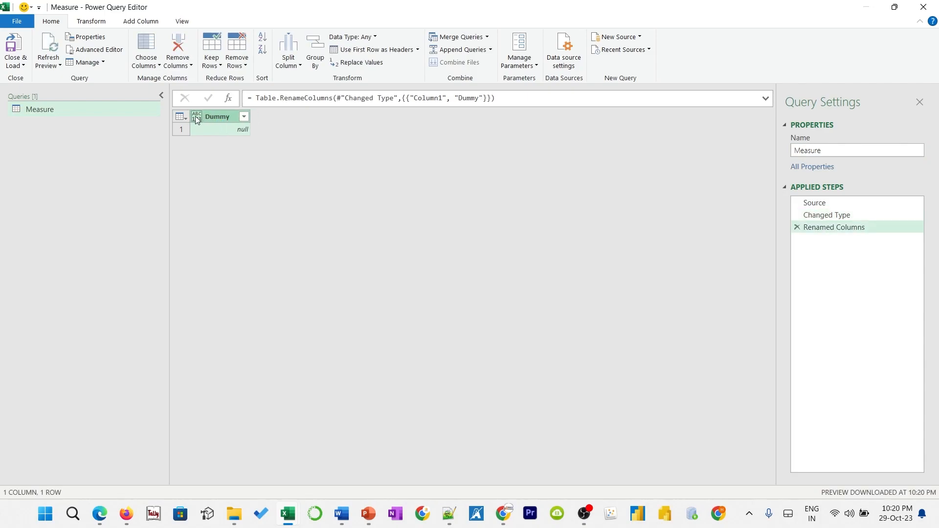
Change the Dummy column's type to Text and load the Measure query as a connection only, added to the Data Model
{"action": "left_click", "coordinate": [196, 117]}
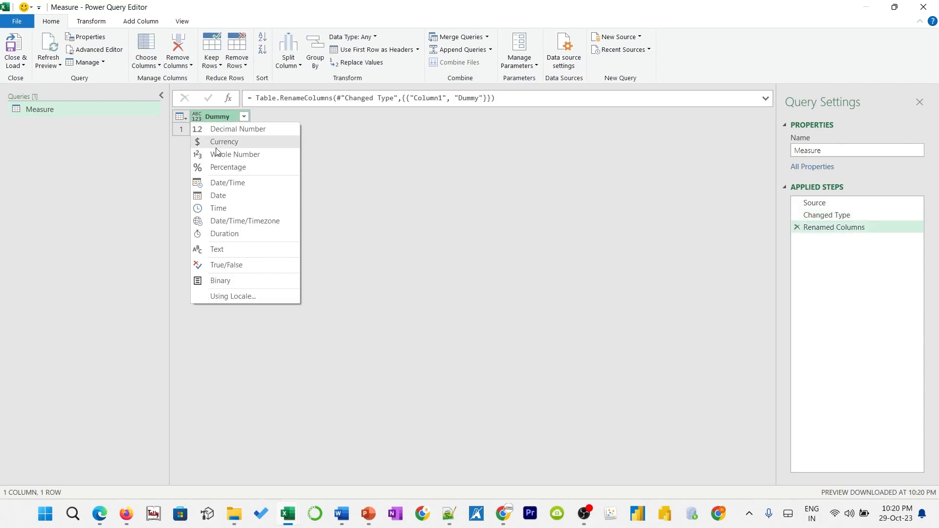
{"action": "left_click", "coordinate": [218, 250]}
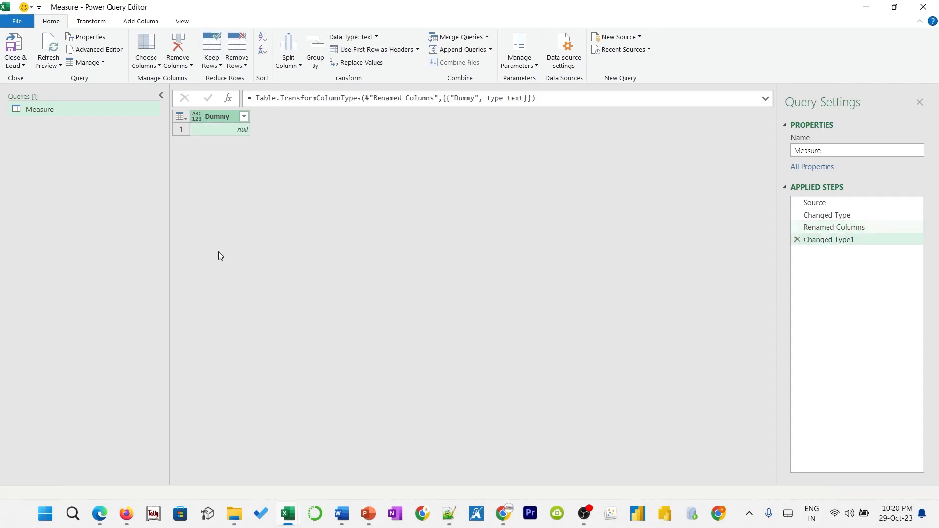
{"action": "left_click", "coordinate": [23, 65]}
{"action": "left_click", "coordinate": [47, 94]}
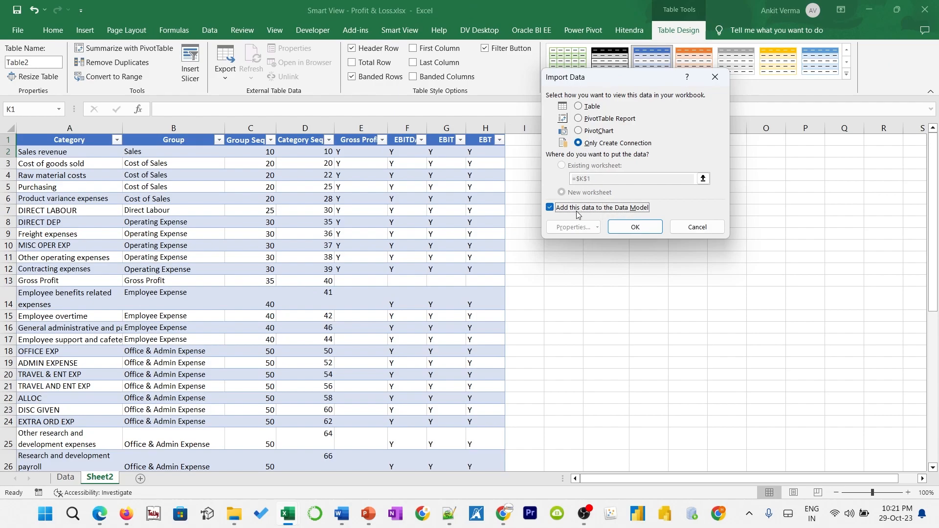
{"action": "left_click", "coordinate": [636, 227]}
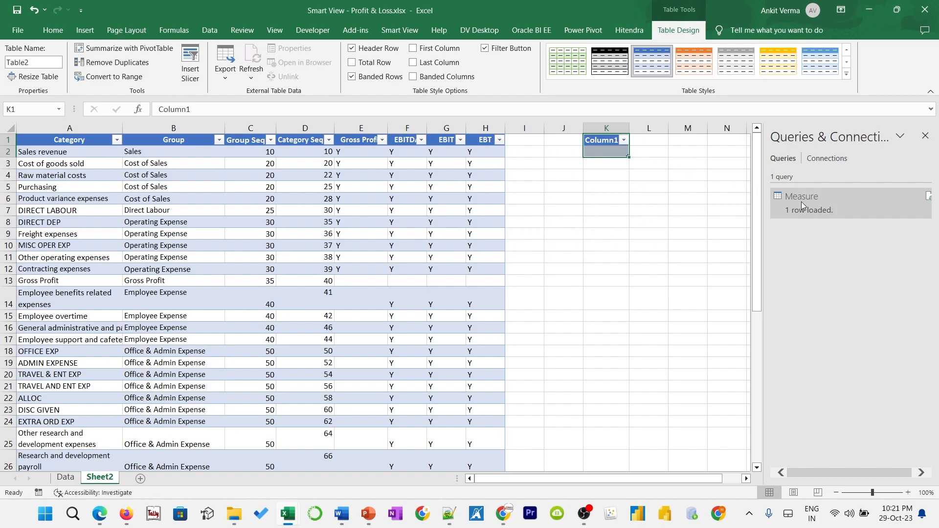
{"action": "mouse_move", "coordinate": [803, 206]}
Load the Mapping table from Sheet2 into the Power Query Editor and check its columns through EBT
{"action": "left_click", "coordinate": [273, 198]}
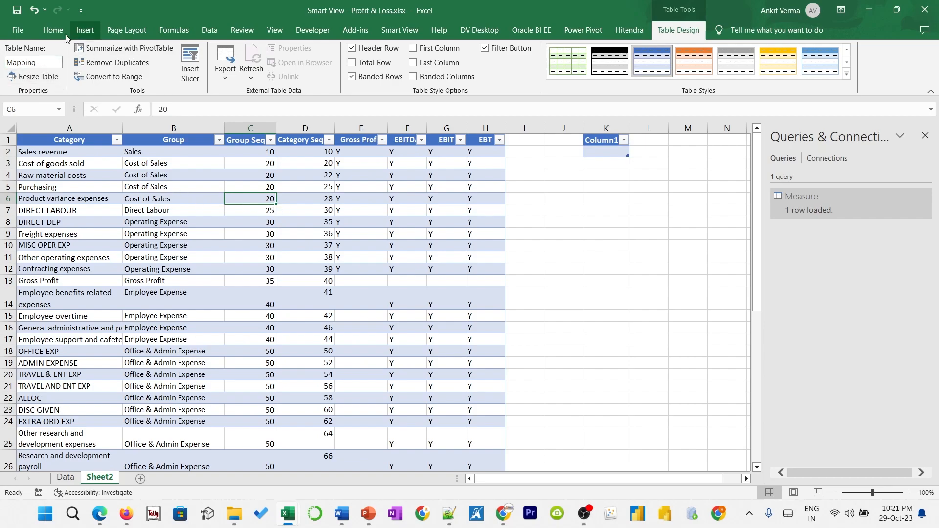
{"action": "left_click", "coordinate": [210, 30]}
{"action": "left_click", "coordinate": [108, 69]}
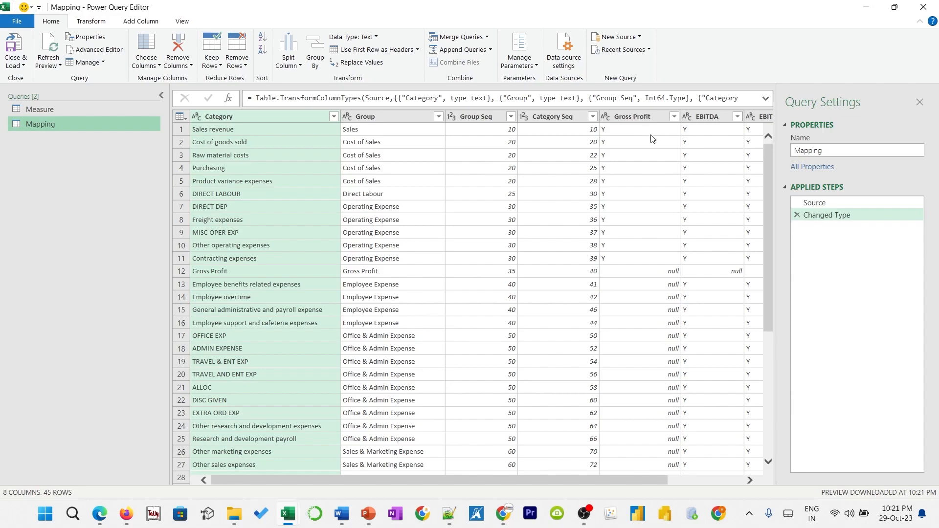
{"action": "left_click", "coordinate": [698, 134]}
{"action": "key", "text": "Right"}
{"action": "key", "text": "Right"}
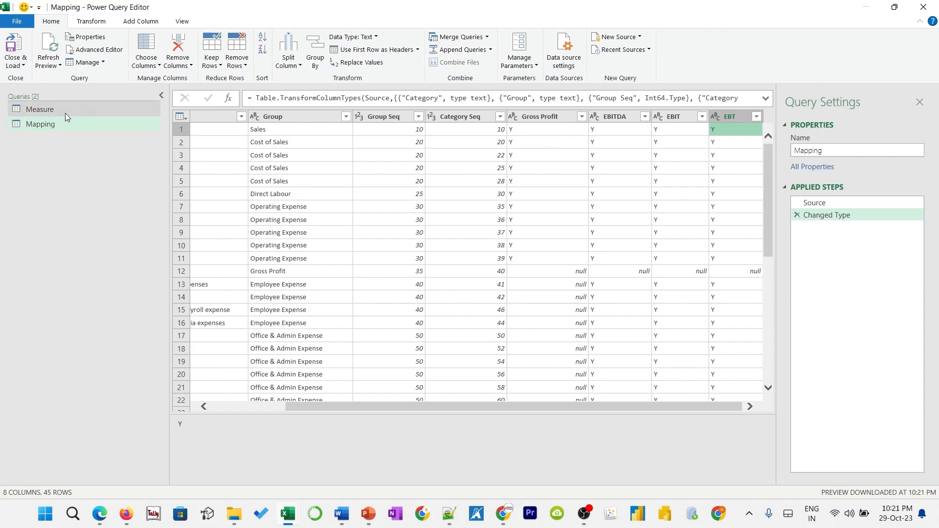
Load the Mapping query as a connection only and add it to the Data Model
{"action": "left_click", "coordinate": [23, 62]}
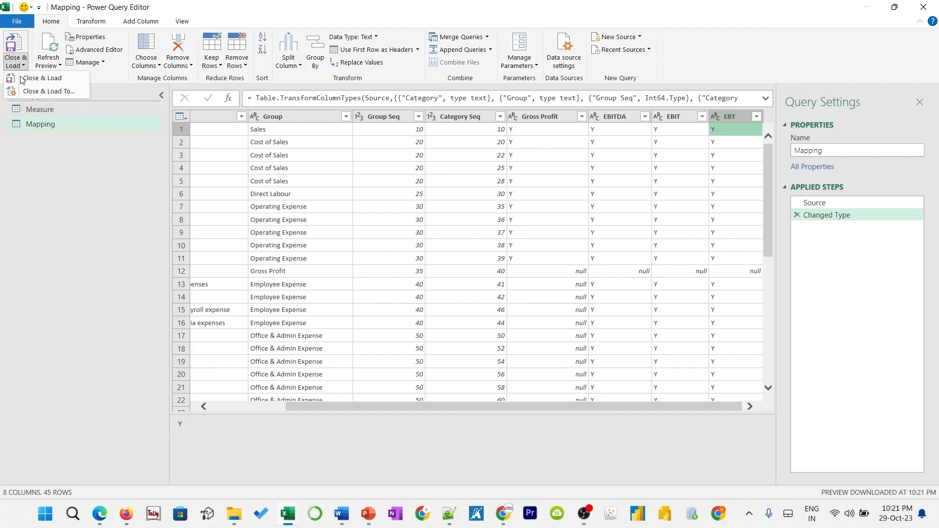
{"action": "left_click", "coordinate": [37, 96]}
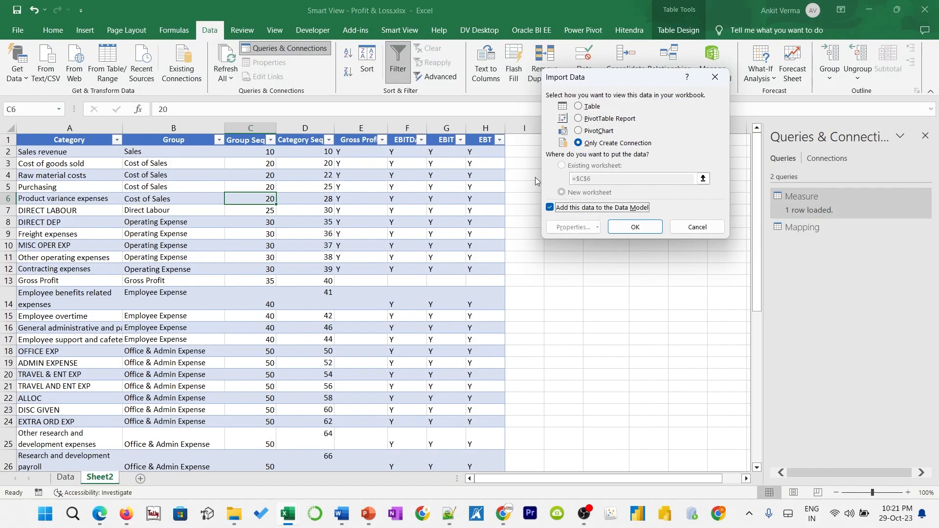
{"action": "left_click", "coordinate": [634, 227]}
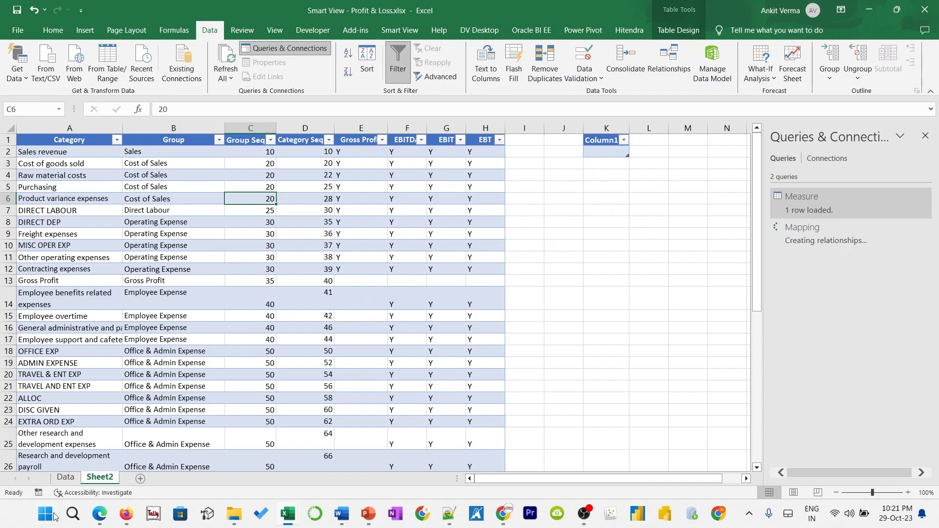
From the Data sheet, import GL Financial Category - Profit & Loss.csv from drive G and open it for transformation in the Power Query Editor
{"action": "left_click", "coordinate": [65, 477]}
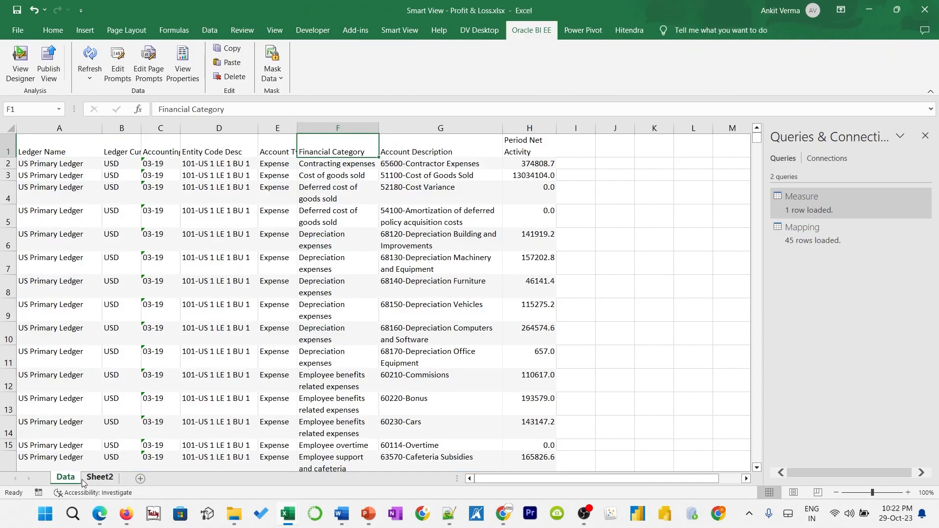
{"action": "left_click", "coordinate": [210, 30]}
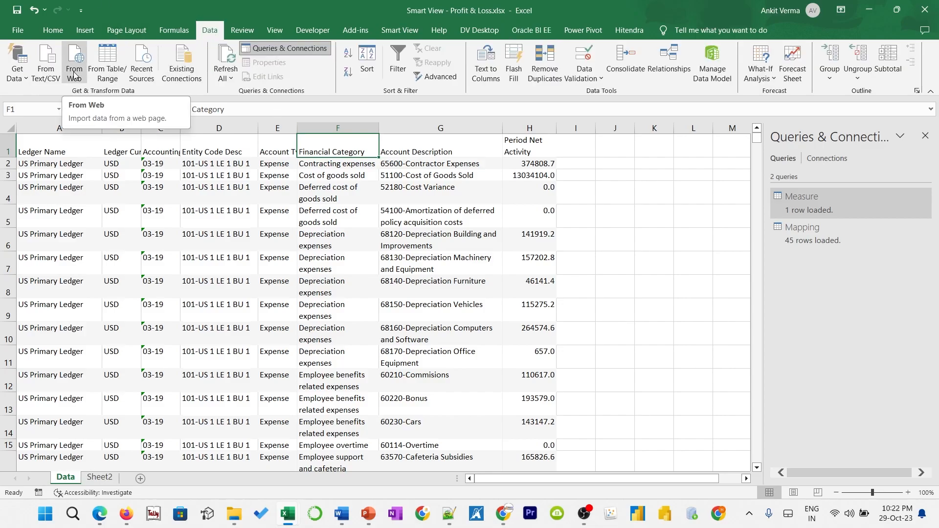
{"action": "left_click", "coordinate": [42, 73]}
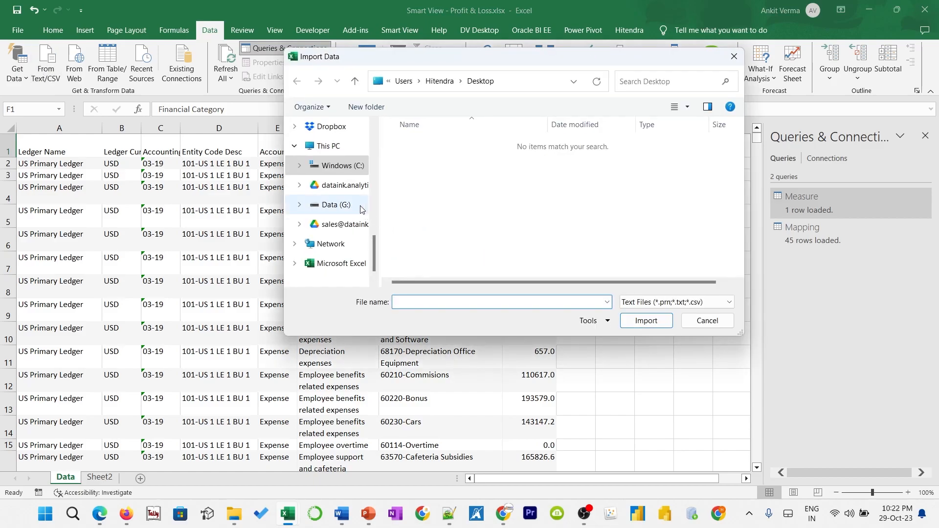
{"action": "left_click", "coordinate": [339, 206]}
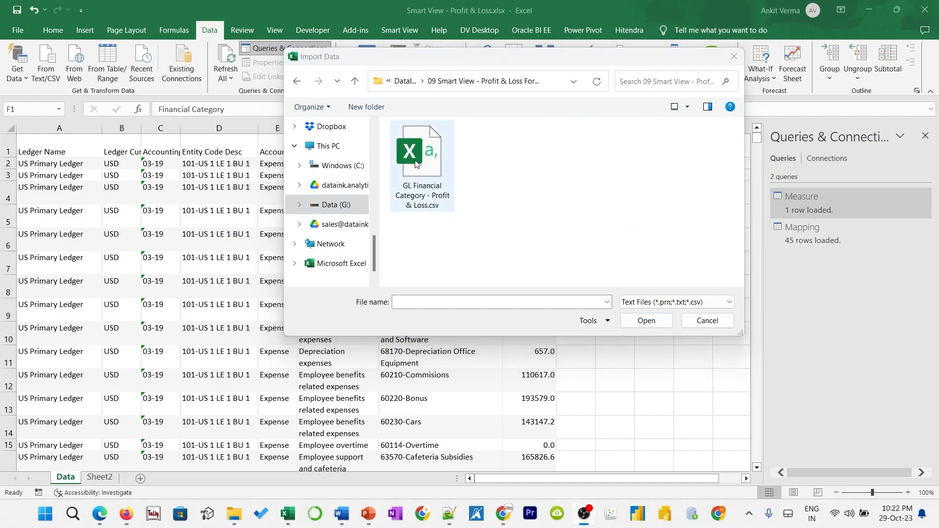
{"action": "left_click", "coordinate": [415, 164]}
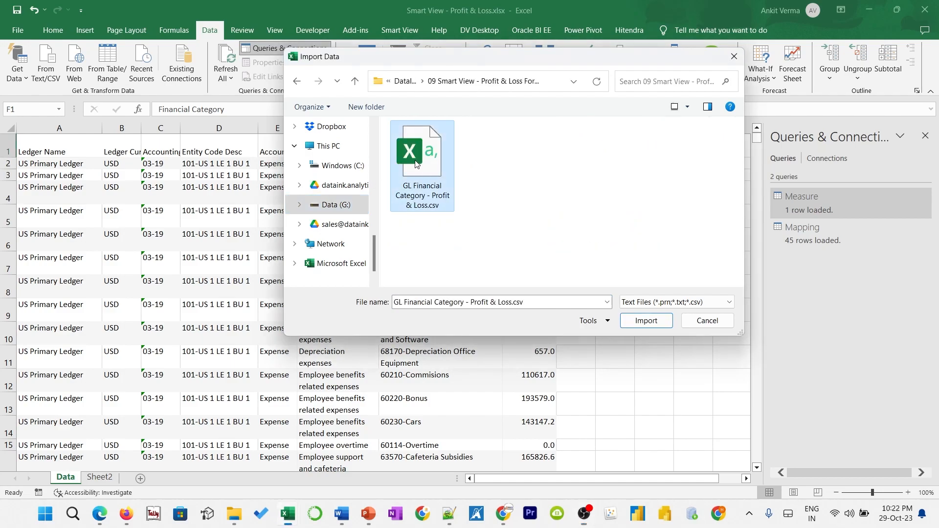
{"action": "left_click", "coordinate": [644, 323]}
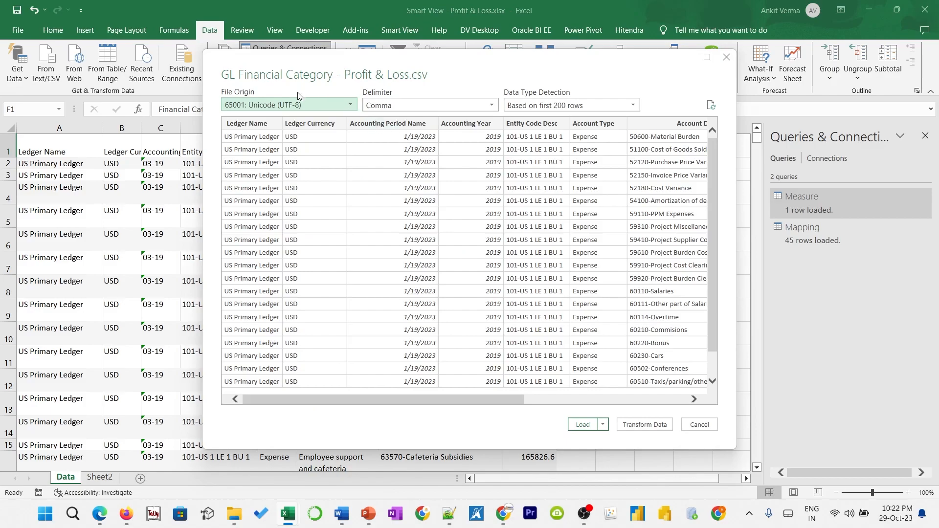
{"action": "left_click", "coordinate": [636, 425]}
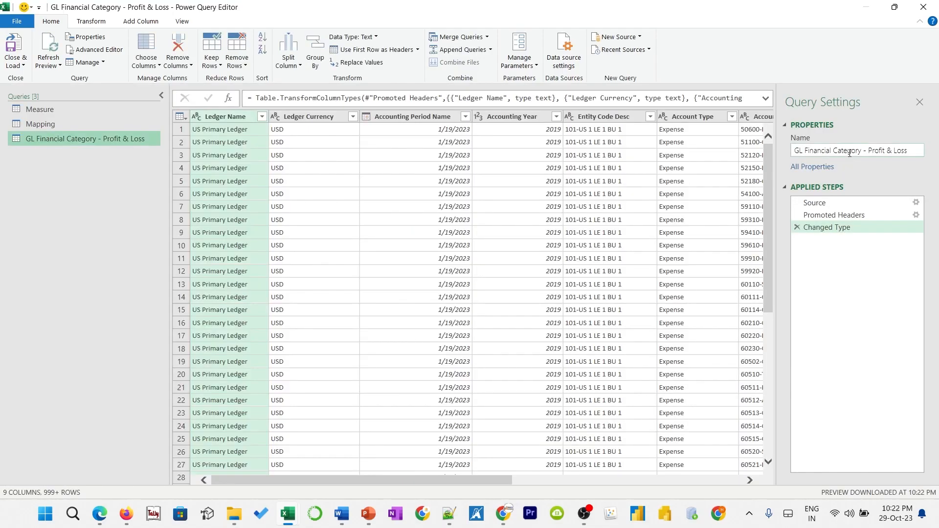
Rename the imported CSV query to Csv Data
{"action": "left_click", "coordinate": [849, 152]}
{"action": "key", "text": "ctrl+a"}
{"action": "key", "text": "BackSpace"}
{"action": "type", "text": "Csv Da"}
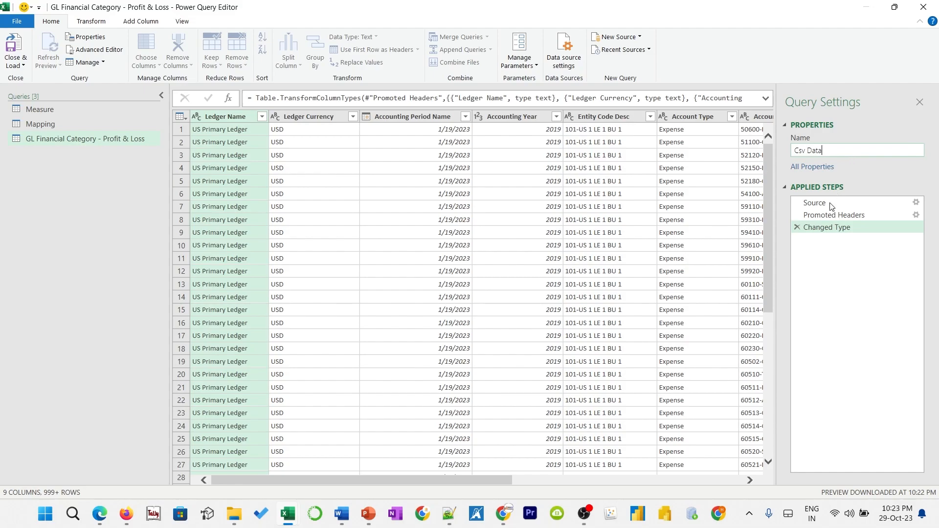
{"action": "key", "text": "Return"}
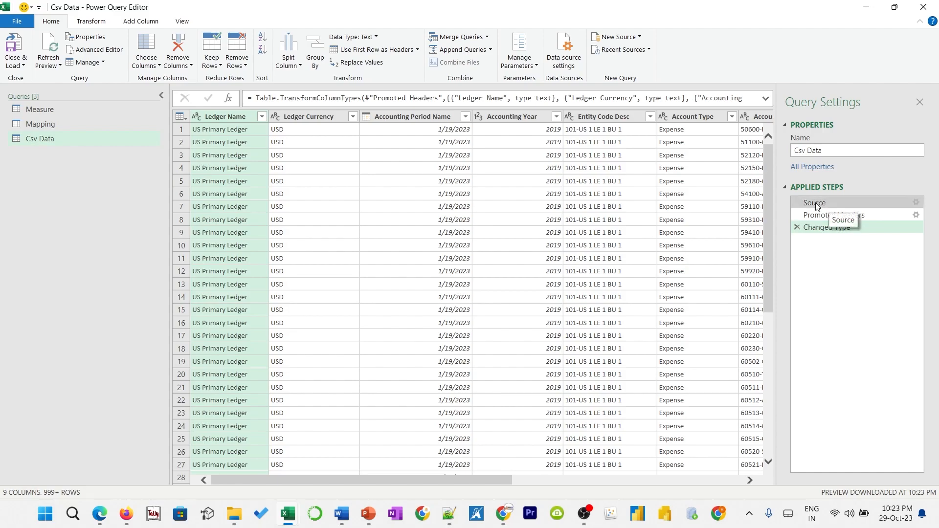
Set the Accounting Period Name column to Text in the existing Changed Type step, and check the remaining columns' types
{"action": "left_click", "coordinate": [815, 205]}
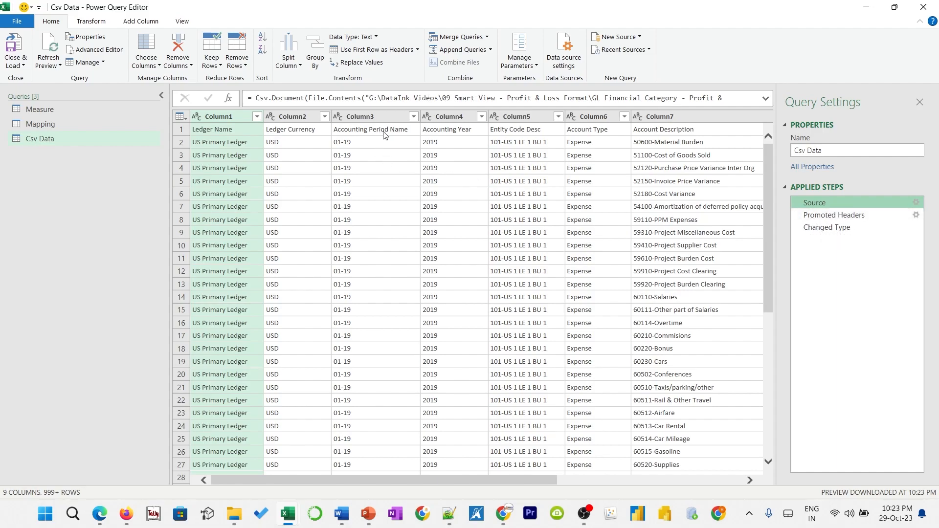
{"action": "left_click", "coordinate": [861, 220]}
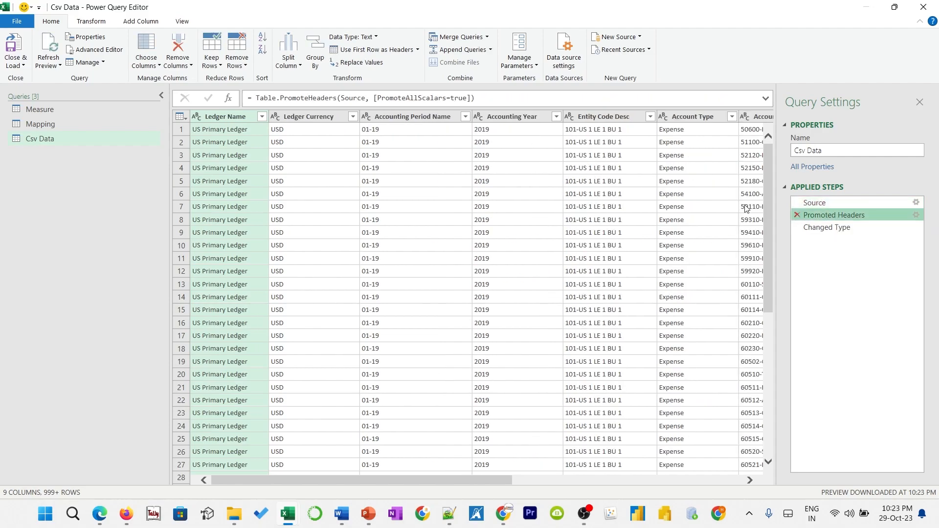
{"action": "left_click", "coordinate": [293, 131]}
{"action": "key", "text": "Right"}
{"action": "key", "text": "Right"}
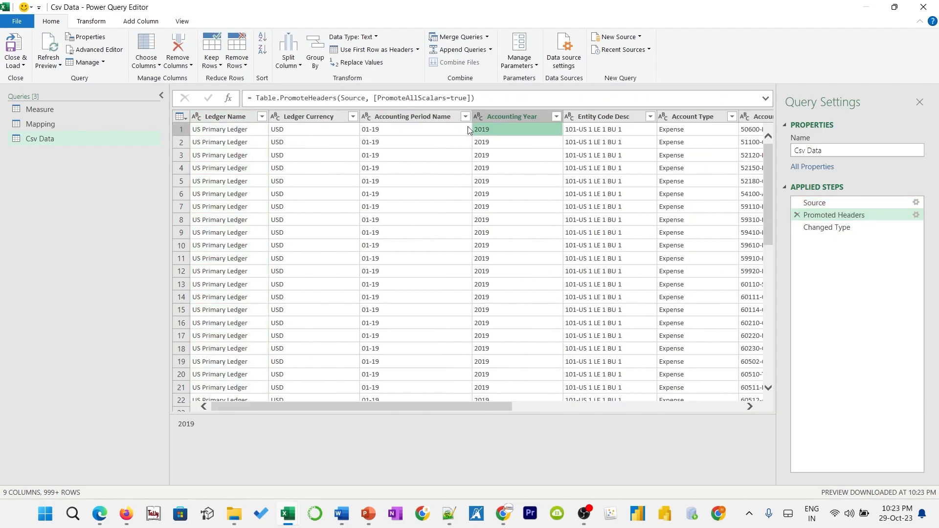
{"action": "left_click", "coordinate": [832, 227]}
{"action": "left_click", "coordinate": [366, 116]}
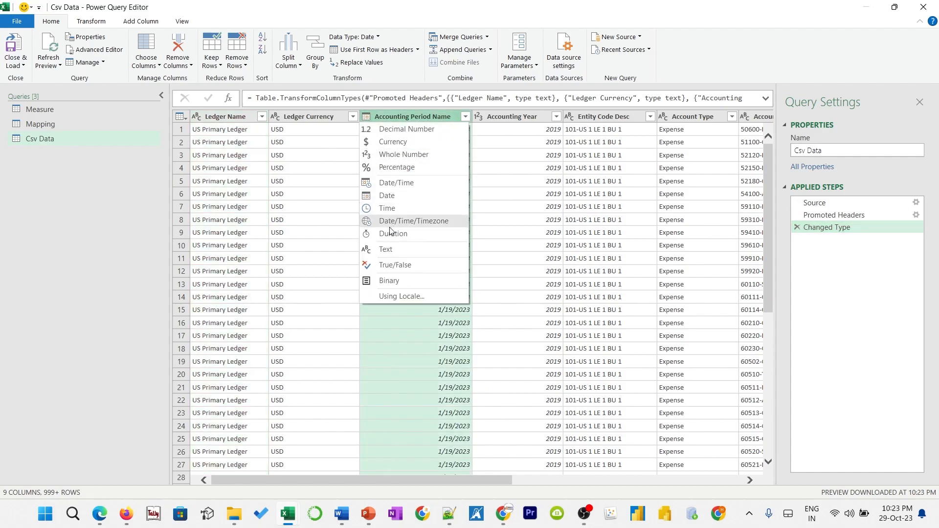
{"action": "left_click", "coordinate": [394, 249]}
{"action": "left_click", "coordinate": [470, 287]}
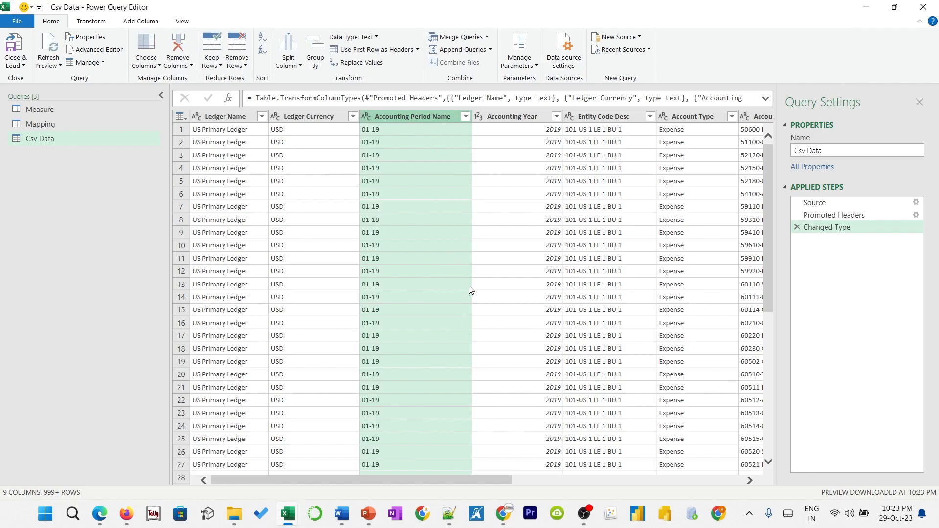
{"action": "left_click", "coordinate": [518, 142]}
{"action": "key", "text": "Right"}
{"action": "key", "text": "Right"}
{"action": "key", "text": "Right"}
{"action": "key", "text": "Right"}
{"action": "key", "text": "Right"}
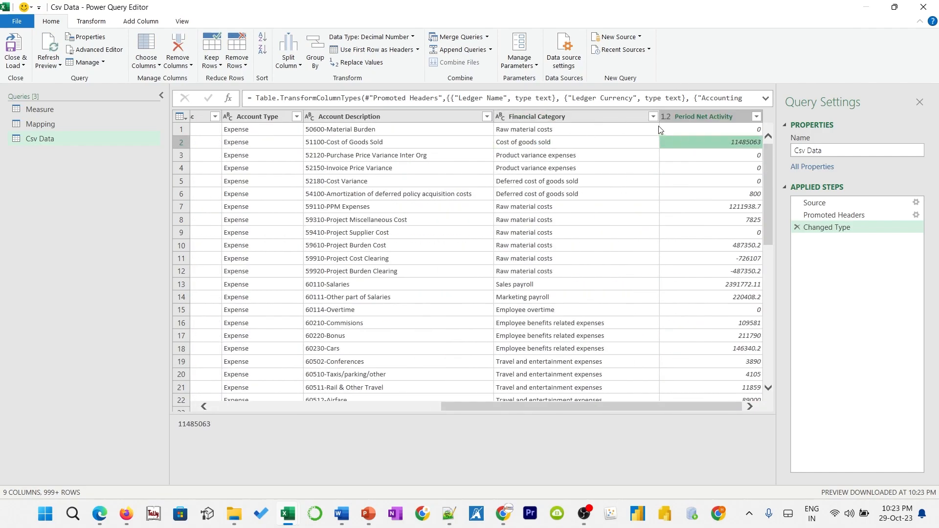
Create a blank query with the formula =Excel.CurrentWorkbook() to list the workbook's tables and named ranges
{"action": "right_click", "coordinate": [57, 168]}
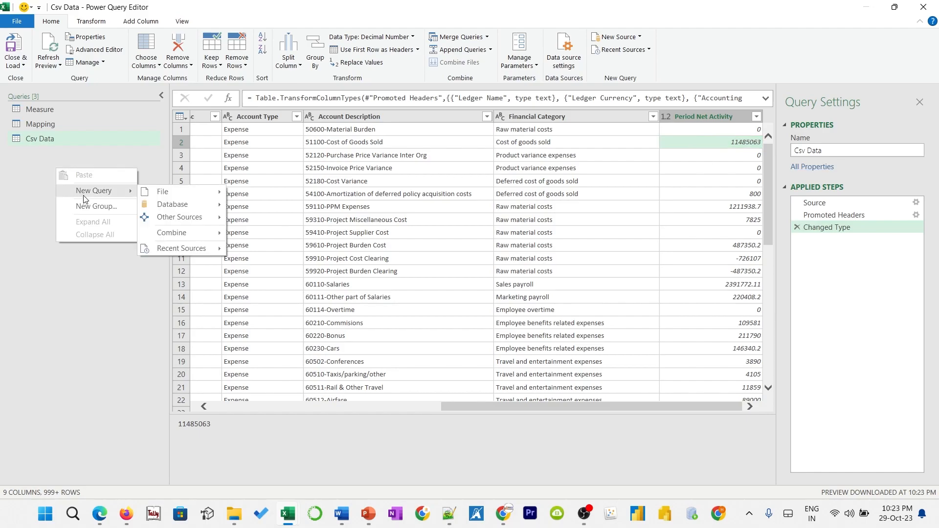
{"action": "mouse_move", "coordinate": [211, 251]}
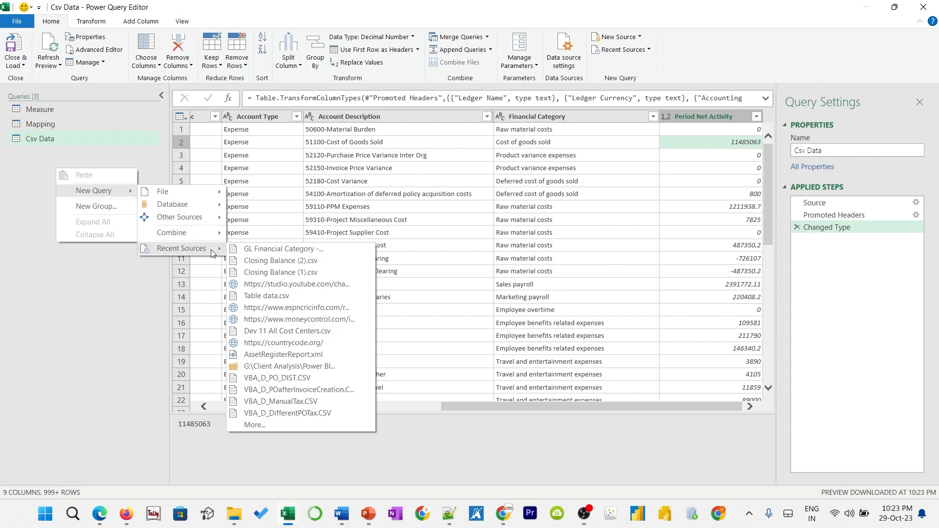
{"action": "mouse_move", "coordinate": [196, 217]}
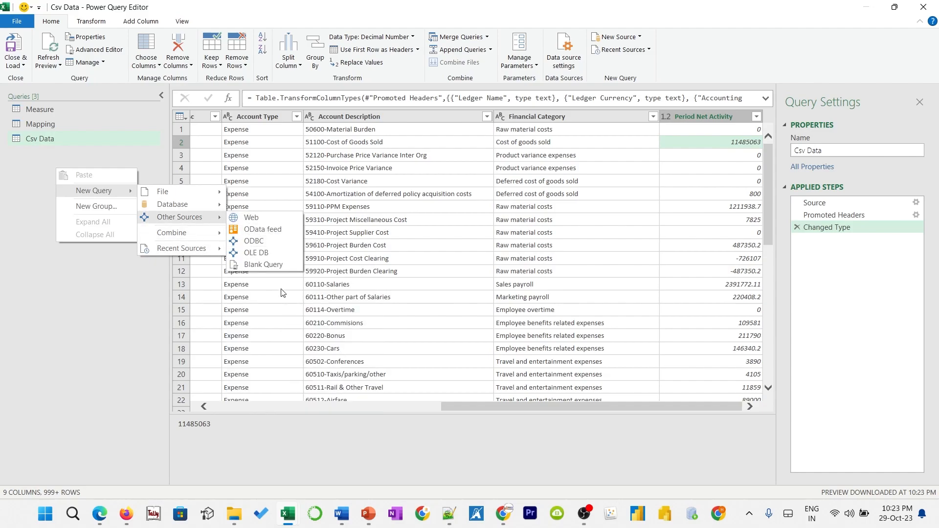
{"action": "left_click", "coordinate": [263, 265]}
{"action": "type", "text": "=Excel.CurrentWorkbook("}
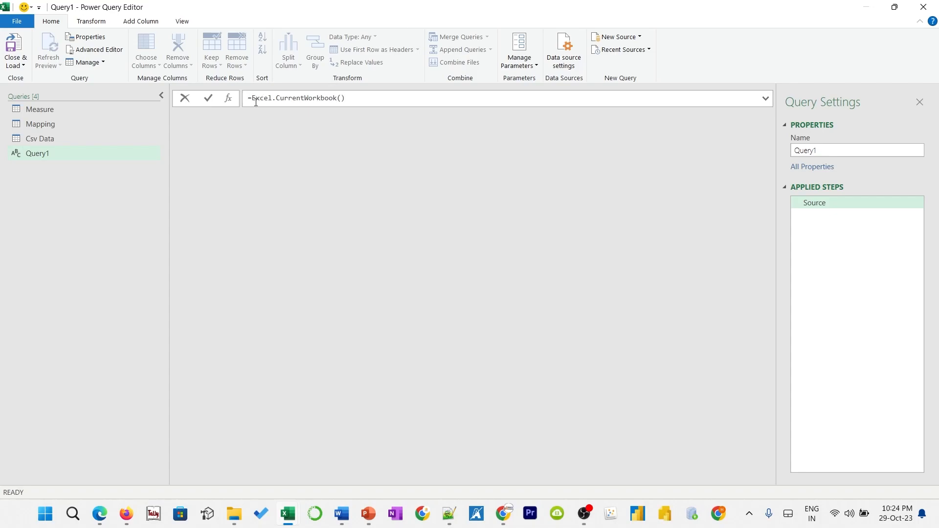
{"action": "key", "text": "Return"}
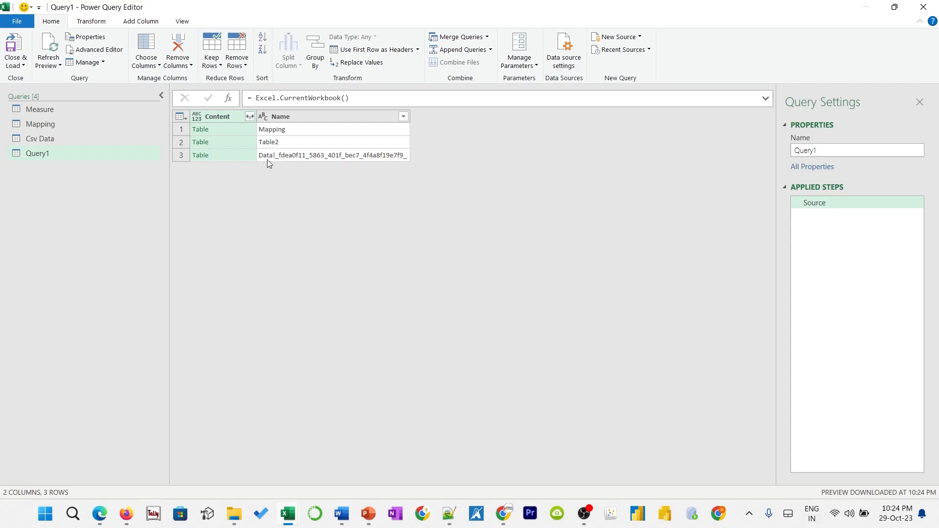
Filter the Name column to rows that contain Data and do not contain FilterDatabase
{"action": "left_click", "coordinate": [403, 118]}
{"action": "mouse_move", "coordinate": [316, 206]}
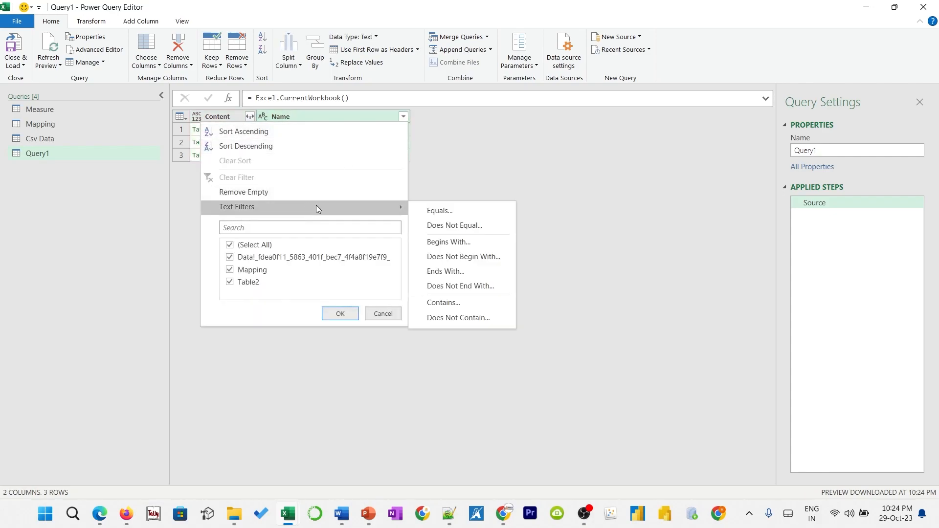
{"action": "left_click", "coordinate": [436, 212]}
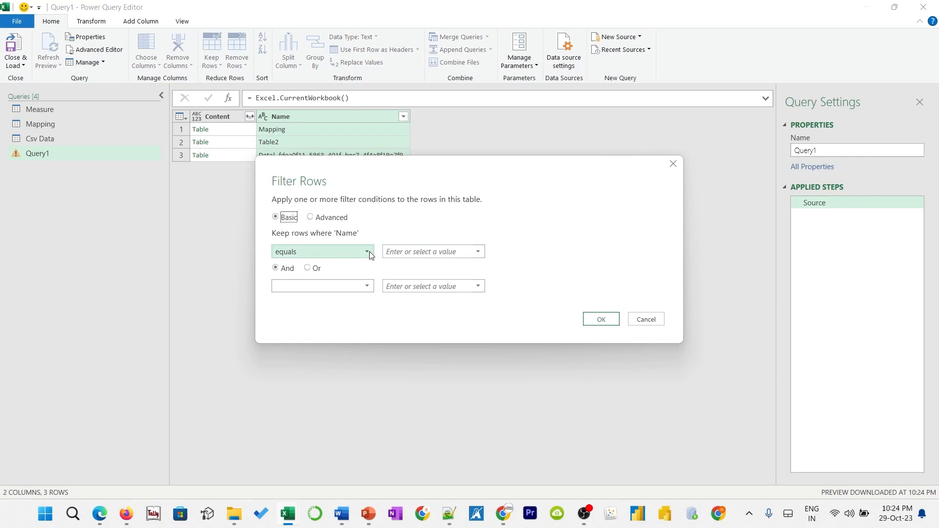
{"action": "left_click", "coordinate": [366, 252]}
{"action": "left_click", "coordinate": [344, 332]}
{"action": "left_click", "coordinate": [421, 254]}
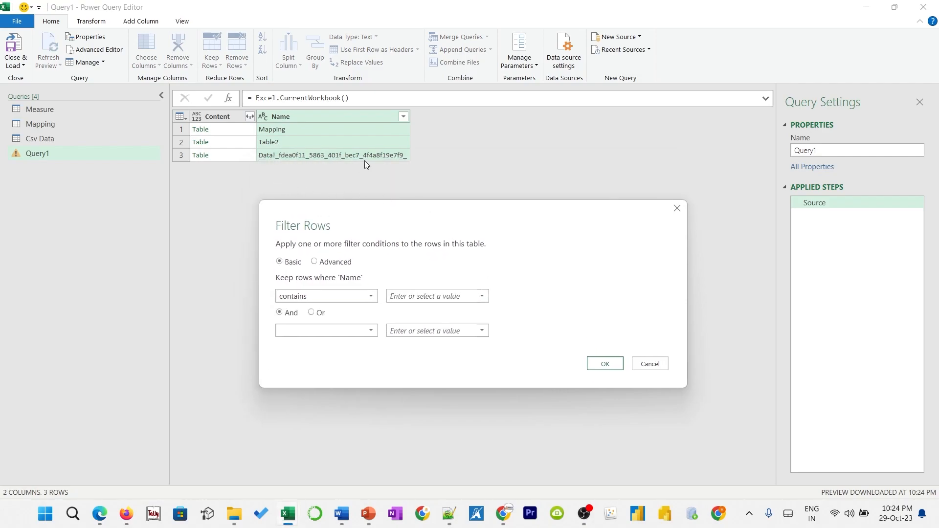
{"action": "left_click", "coordinate": [413, 296]}
{"action": "type", "text": "Data"}
{"action": "left_click", "coordinate": [323, 331]}
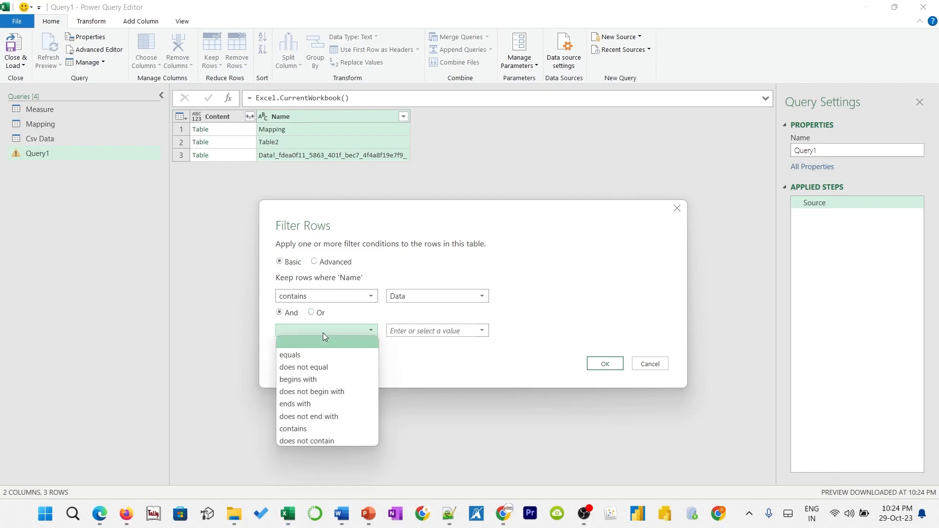
{"action": "left_click", "coordinate": [325, 441]}
{"action": "left_click", "coordinate": [414, 332]}
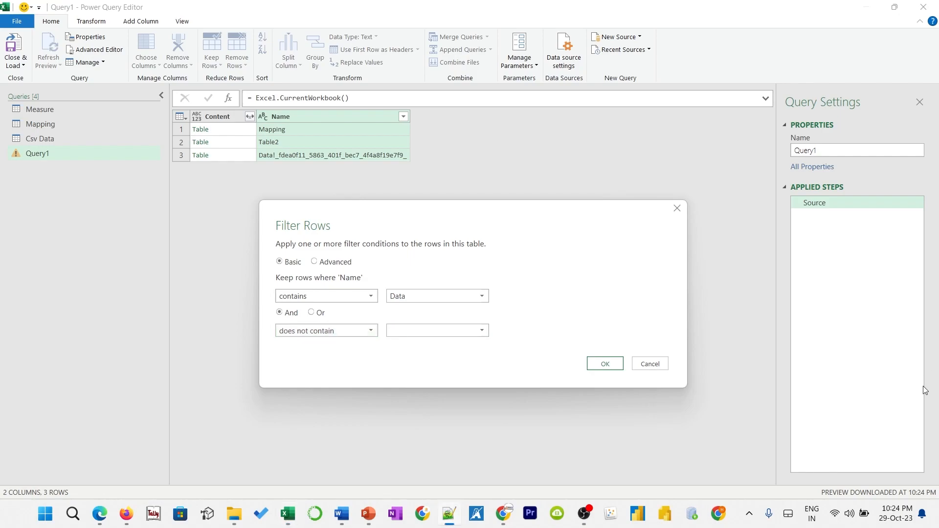
{"action": "type", "text": "FilterDatabase"}
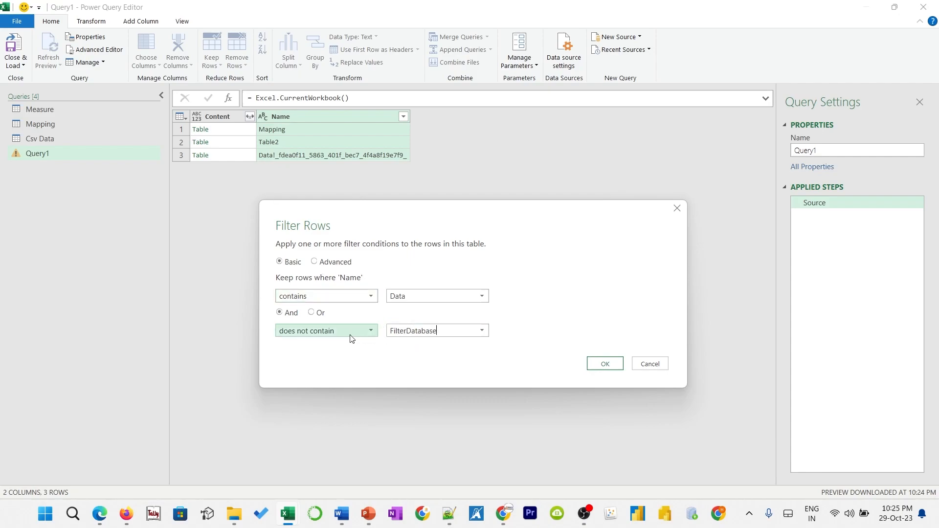
{"action": "left_click", "coordinate": [603, 365]}
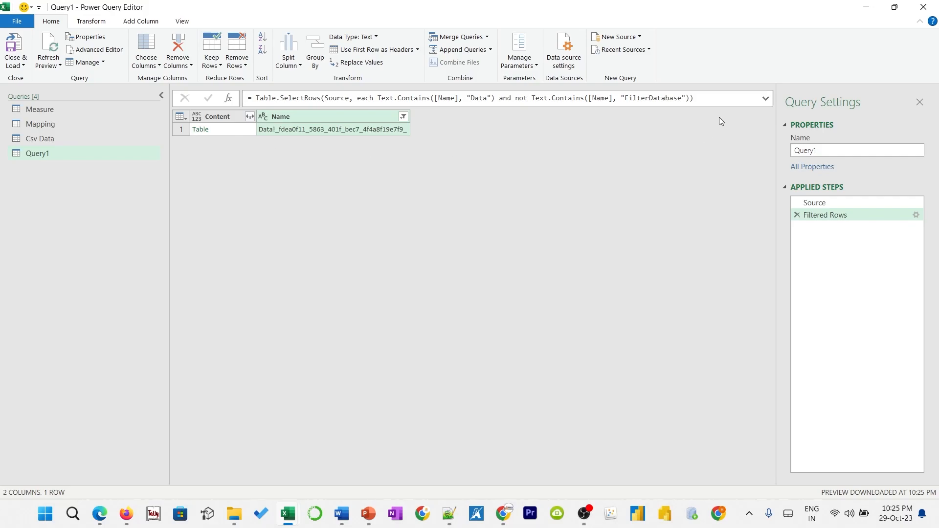
Expand all columns of the Content table with the original column name as prefix, and promote the first row to headers
{"action": "left_click", "coordinate": [235, 131]}
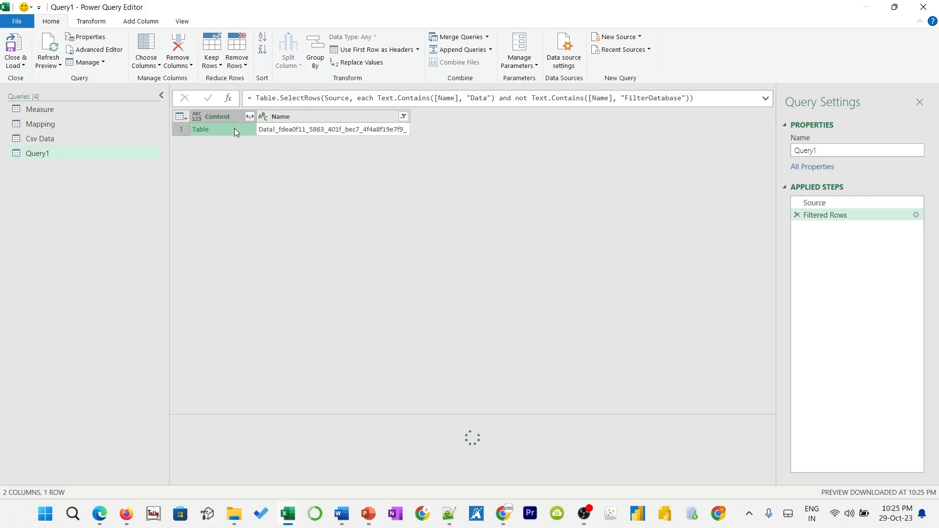
{"action": "left_click", "coordinate": [250, 118]}
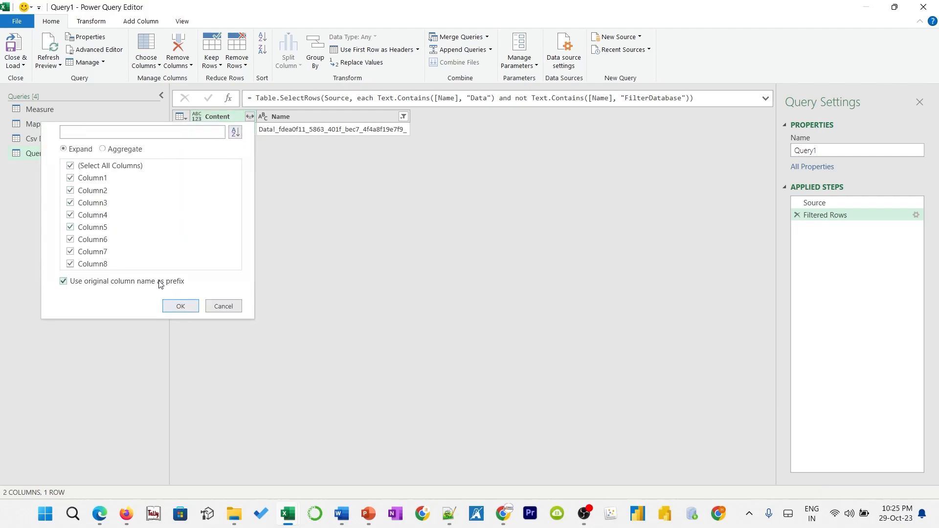
{"action": "left_click", "coordinate": [180, 306]}
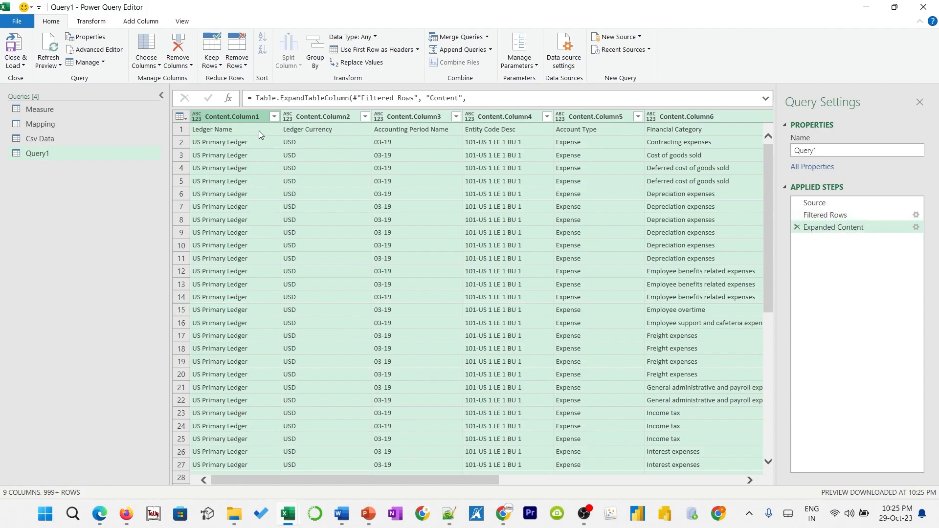
{"action": "left_click", "coordinate": [92, 24]}
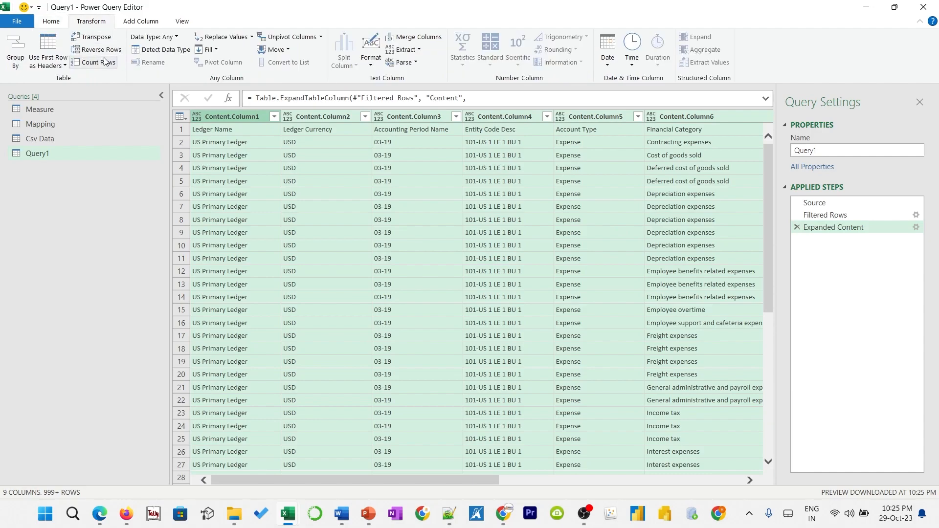
{"action": "left_click", "coordinate": [48, 50]}
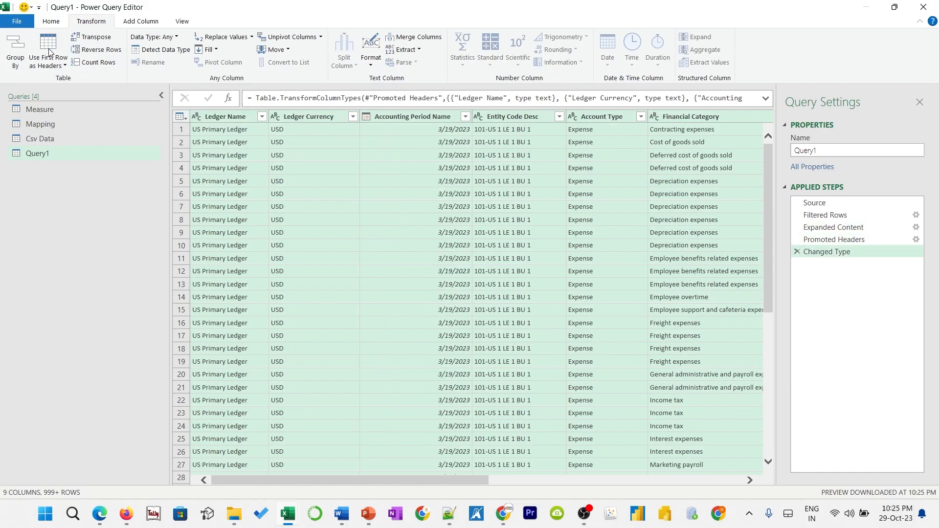
Set the Accounting Period Name column to Text, replacing the current type conversion
{"action": "left_click", "coordinate": [366, 118]}
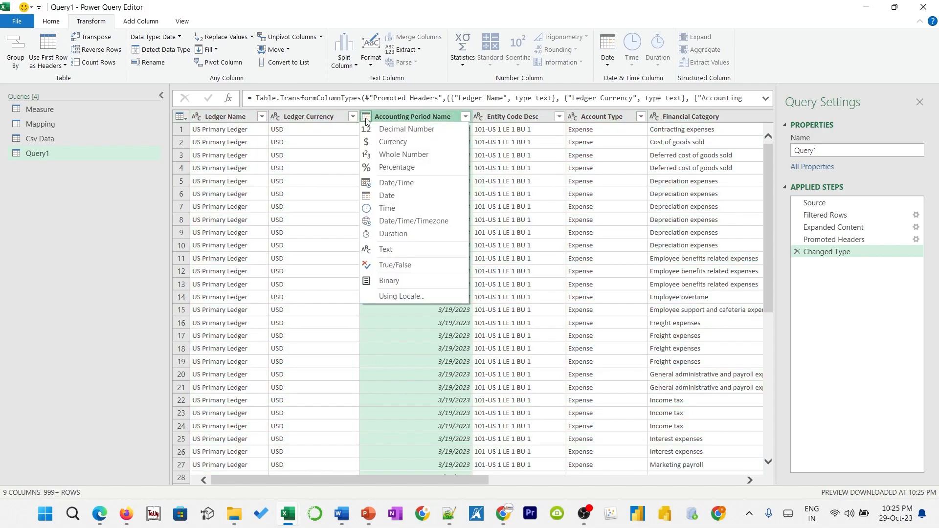
{"action": "left_click", "coordinate": [392, 248]}
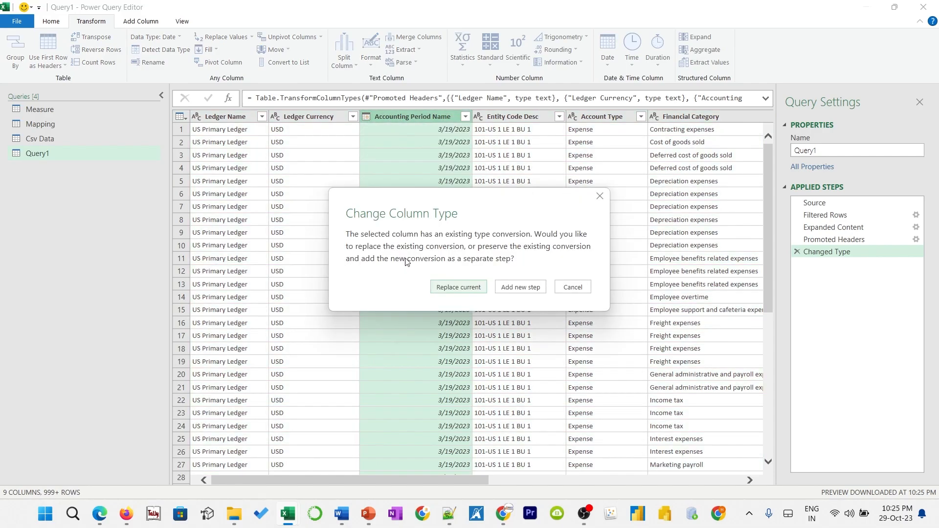
{"action": "left_click", "coordinate": [456, 284]}
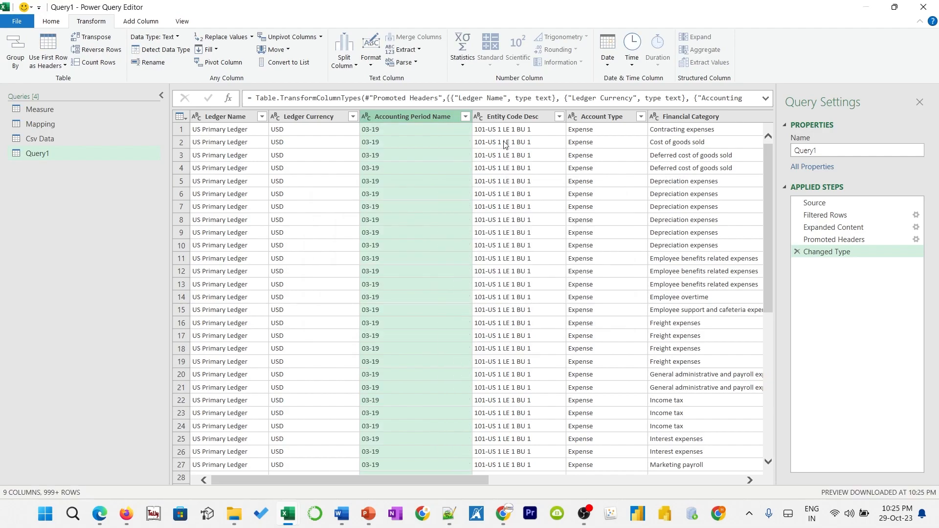
Remove the last column, which holds the repeated named-range name after Period Net Activity
{"action": "key", "text": "Right"}
{"action": "key", "text": "Right"}
{"action": "key", "text": "Right"}
{"action": "key", "text": "Right"}
{"action": "key", "text": "Right"}
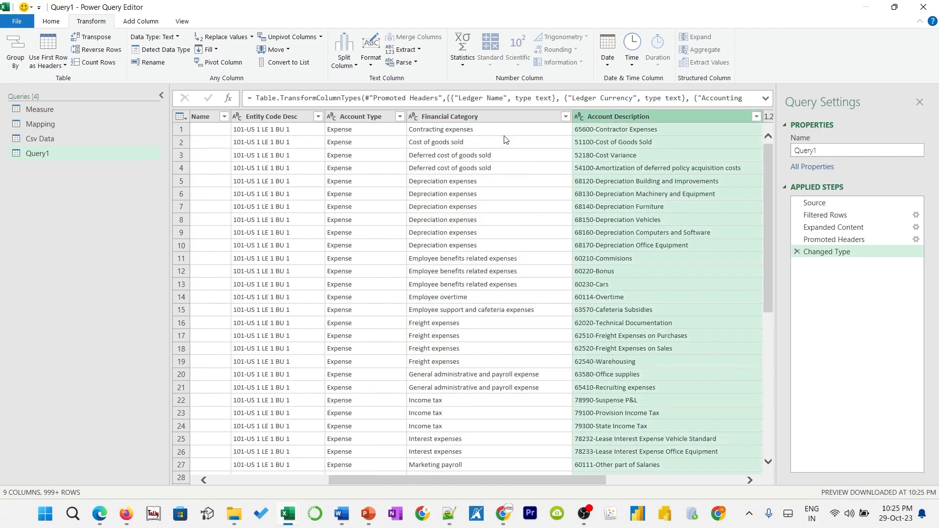
{"action": "key", "text": "Right"}
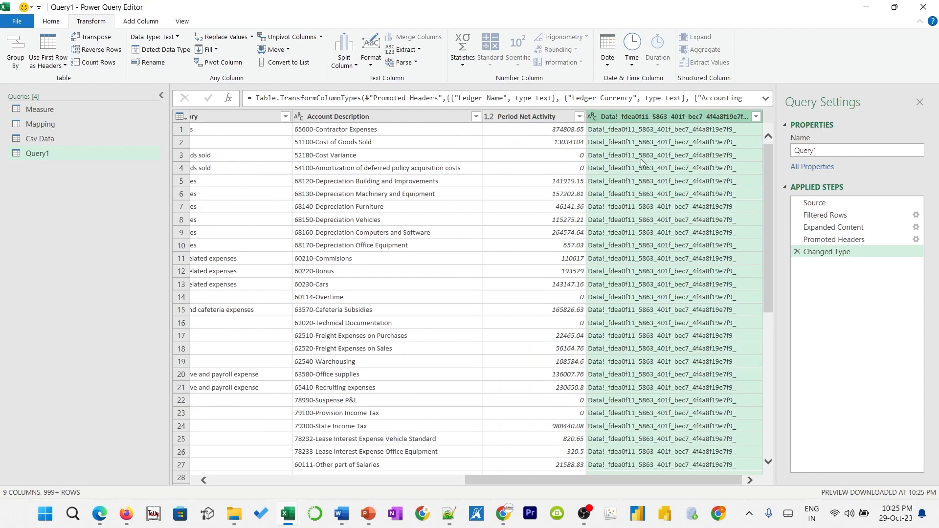
{"action": "right_click", "coordinate": [661, 117]}
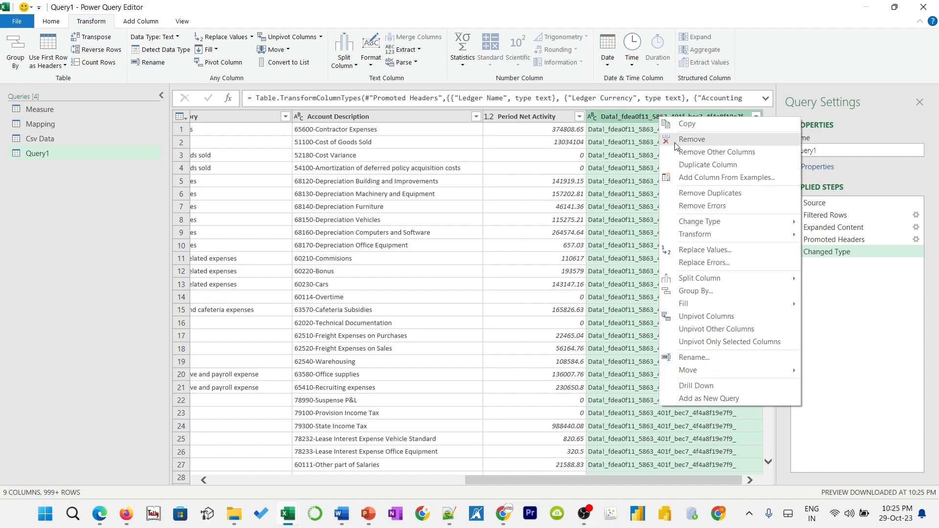
{"action": "left_click", "coordinate": [692, 140]}
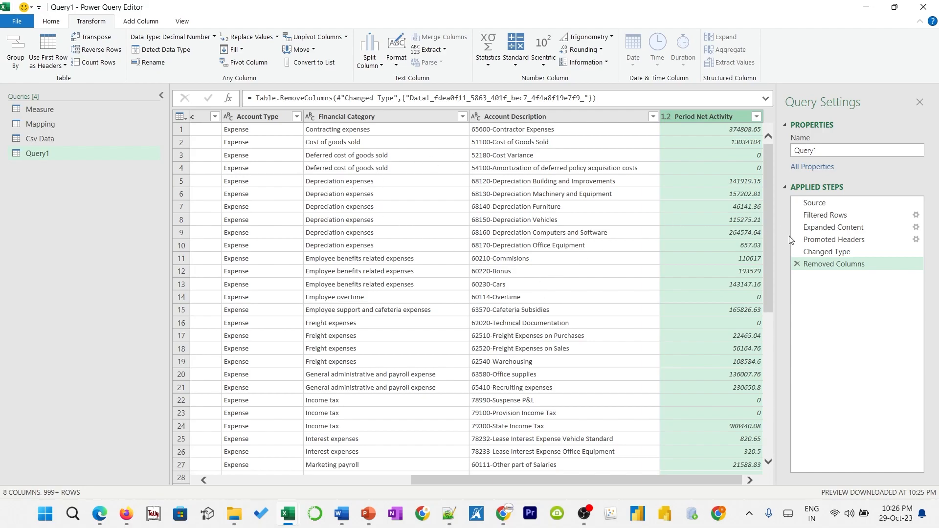
Check the Account Type column for nulls and fill values down across all columns
{"action": "left_click", "coordinate": [386, 116]}
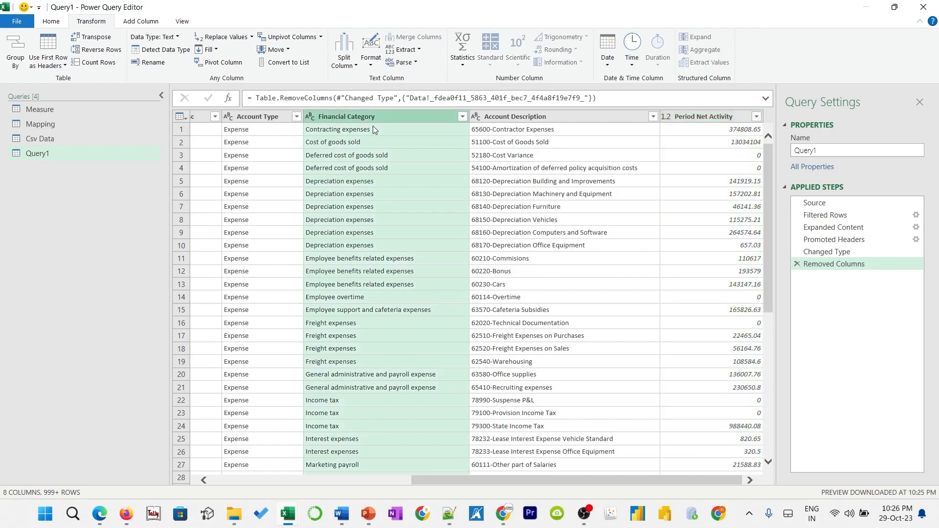
{"action": "left_click", "coordinate": [296, 117]}
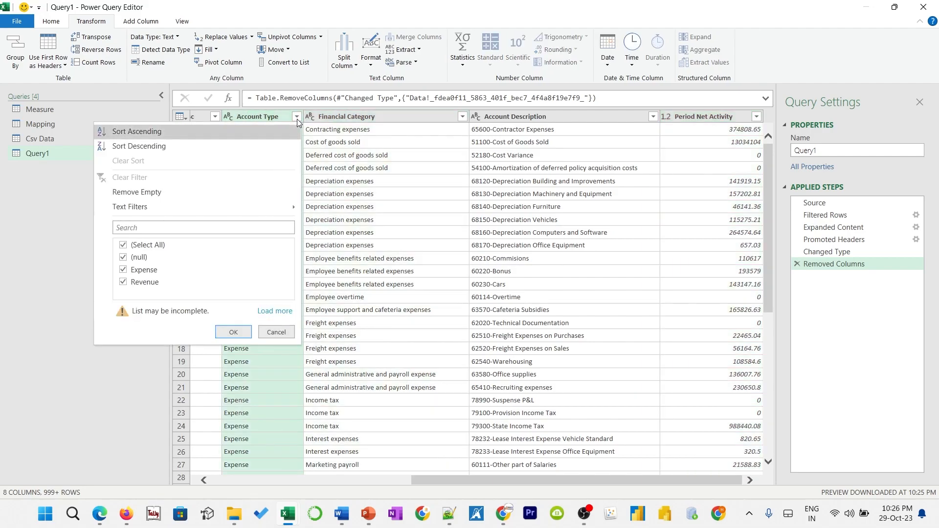
{"action": "left_click", "coordinate": [270, 334]}
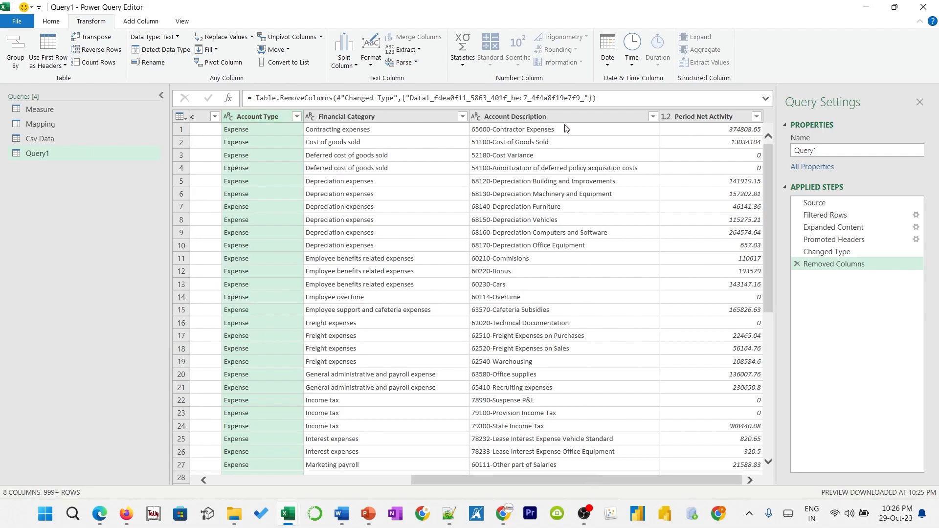
{"action": "left_click", "coordinate": [519, 119]}
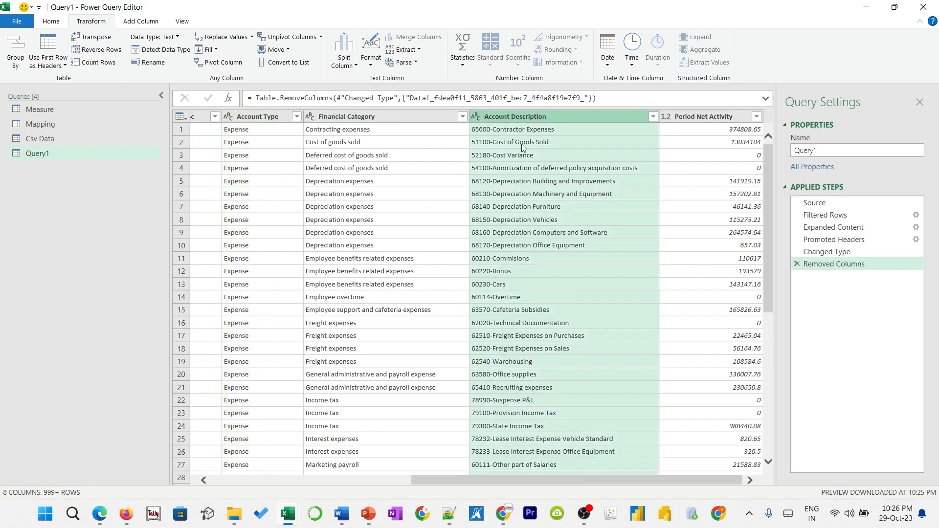
{"action": "key", "text": "ctrl+a"}
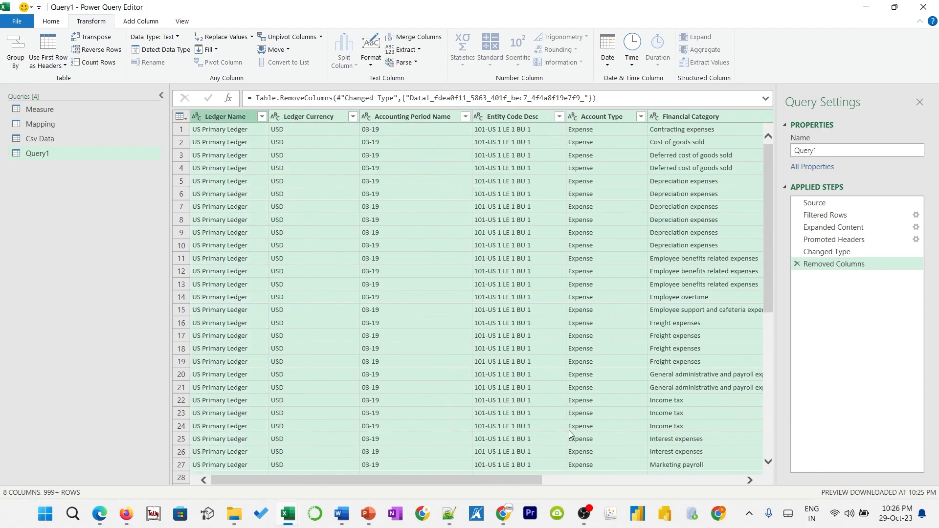
{"action": "left_click", "coordinate": [216, 51]}
{"action": "left_click", "coordinate": [224, 64]}
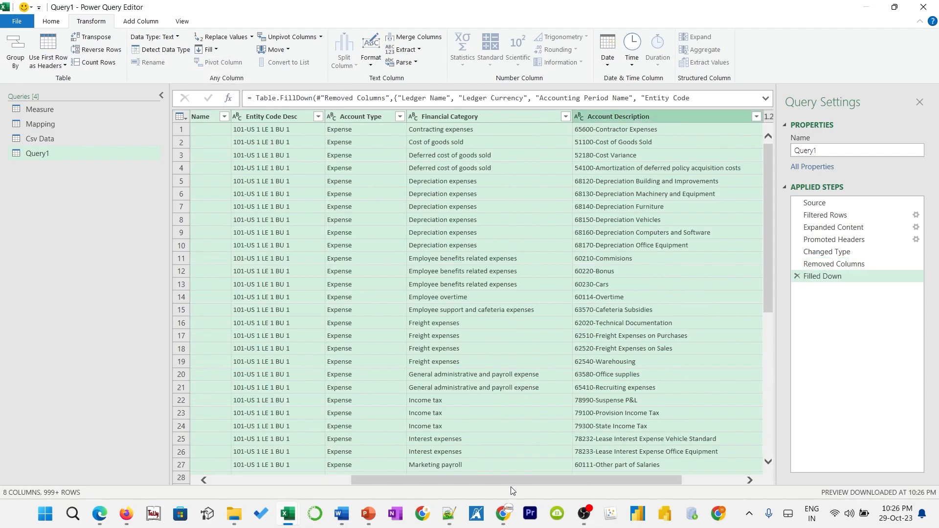
Check the filter values of the Ledger Name, Ledger Currency and Accounting Period Name columns for remaining nulls
{"action": "left_click_drag", "start_coordinate": [512, 478], "coordinate": [418, 488]}
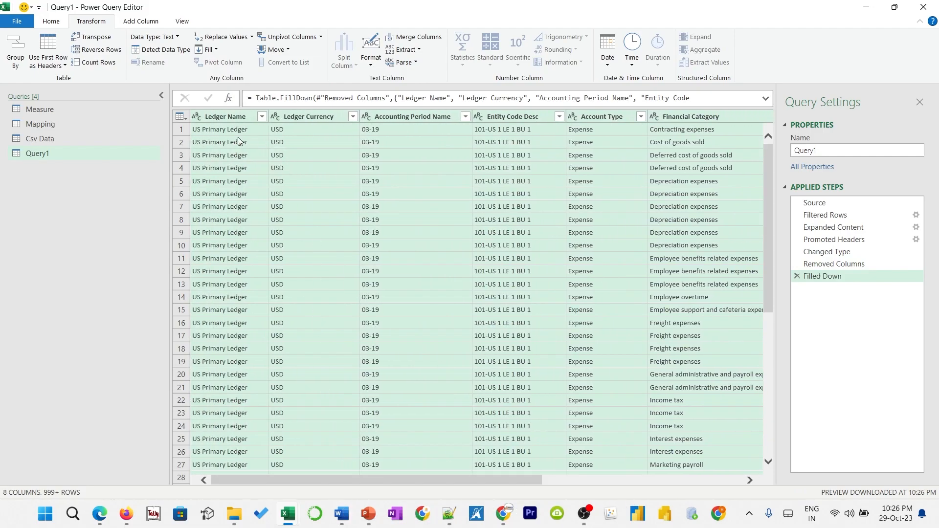
{"action": "left_click", "coordinate": [225, 116]}
{"action": "left_click", "coordinate": [262, 116]}
{"action": "left_click", "coordinate": [241, 309]}
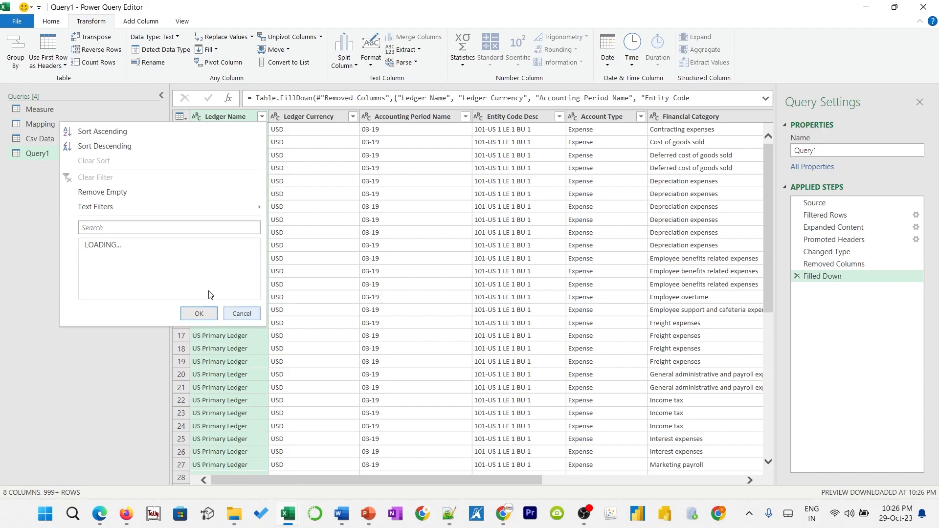
{"action": "left_click", "coordinate": [242, 313]}
{"action": "left_click", "coordinate": [353, 116]}
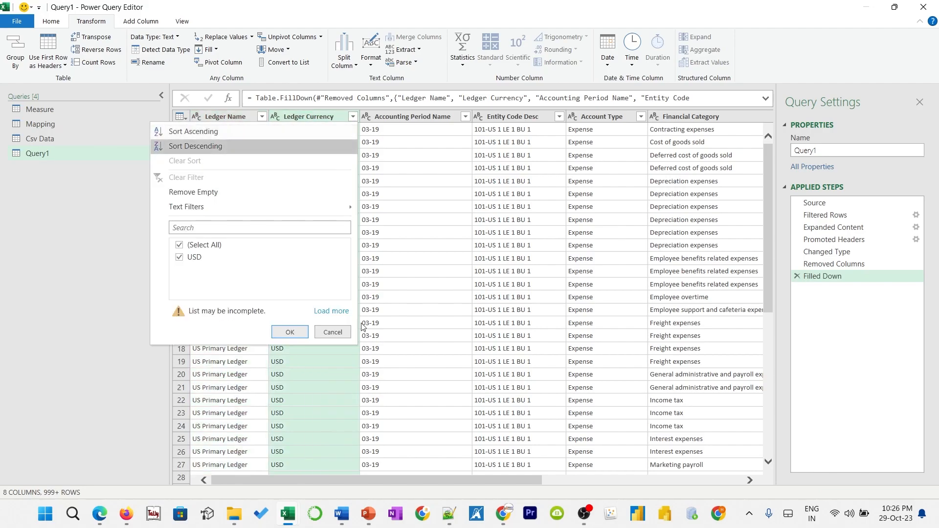
{"action": "left_click", "coordinate": [338, 333]}
{"action": "left_click", "coordinate": [465, 116]}
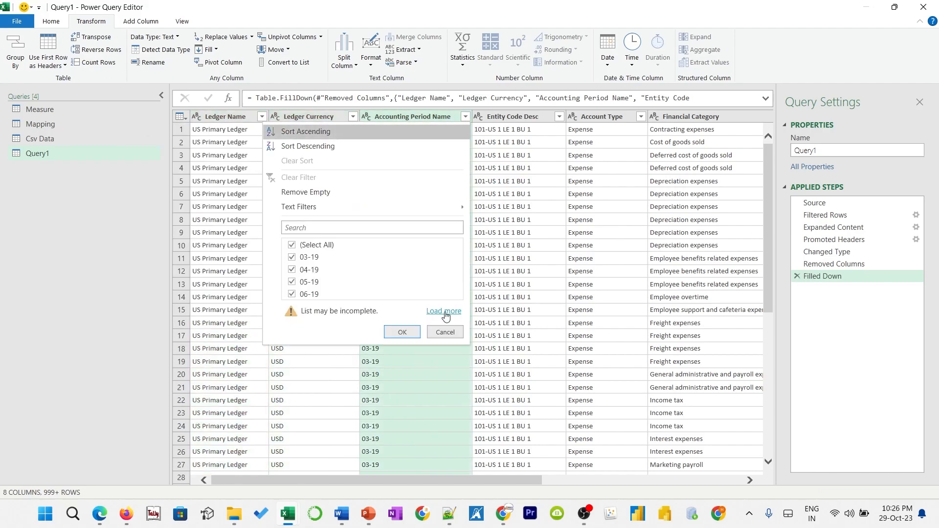
{"action": "left_click", "coordinate": [445, 332]}
Review the Changed Type step and compare the columns of Query1 with those of the Csv Data query
{"action": "left_click", "coordinate": [528, 184]}
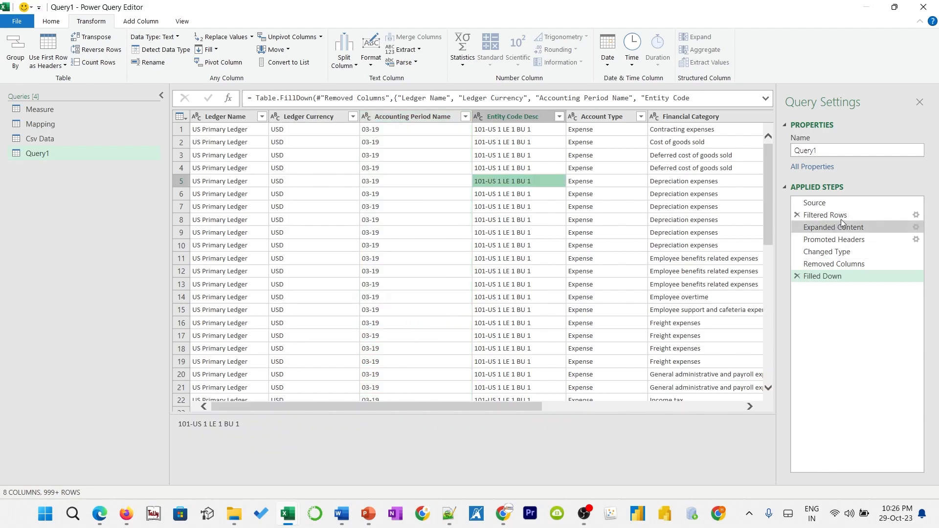
{"action": "left_click", "coordinate": [845, 252]}
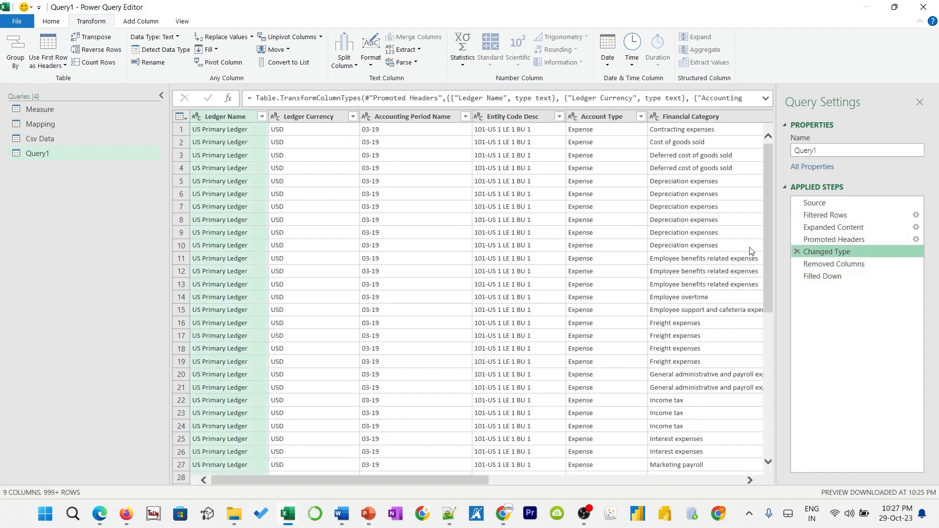
{"action": "left_click", "coordinate": [37, 139]}
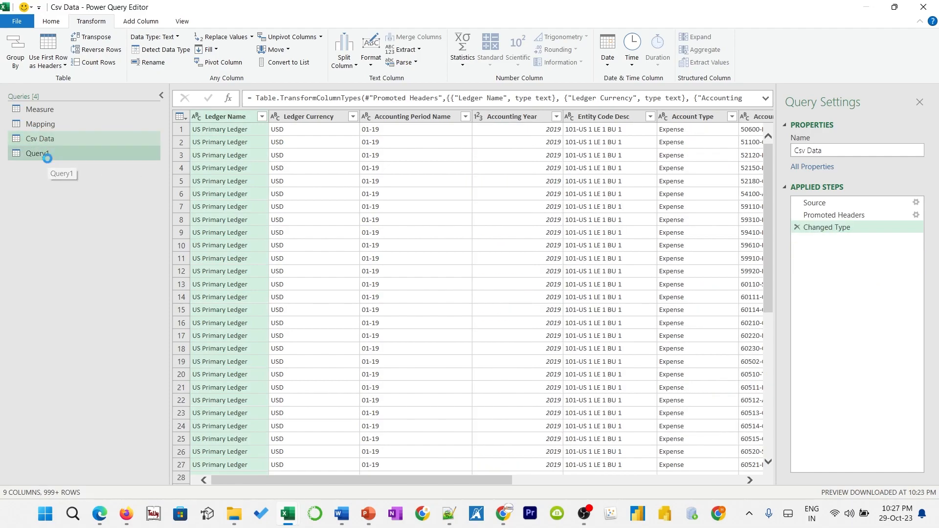
{"action": "left_click", "coordinate": [47, 154]}
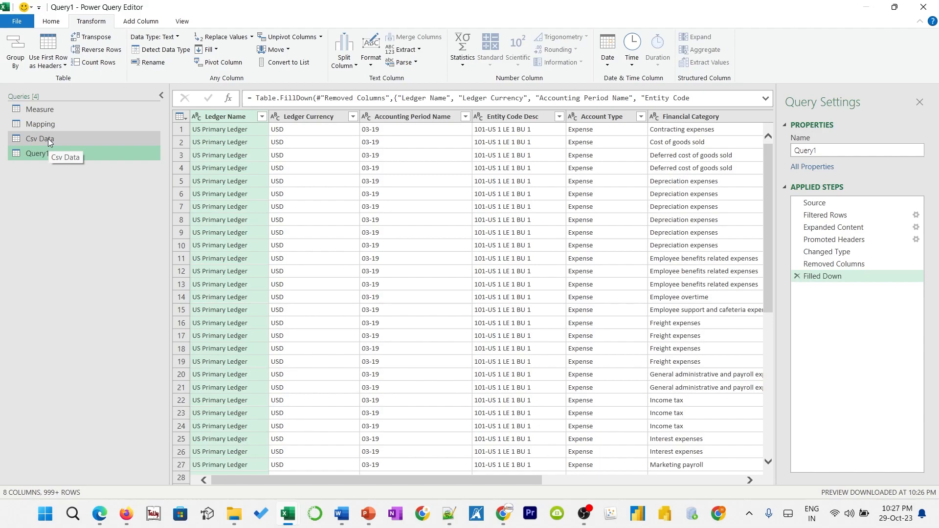
{"action": "left_click", "coordinate": [51, 139]}
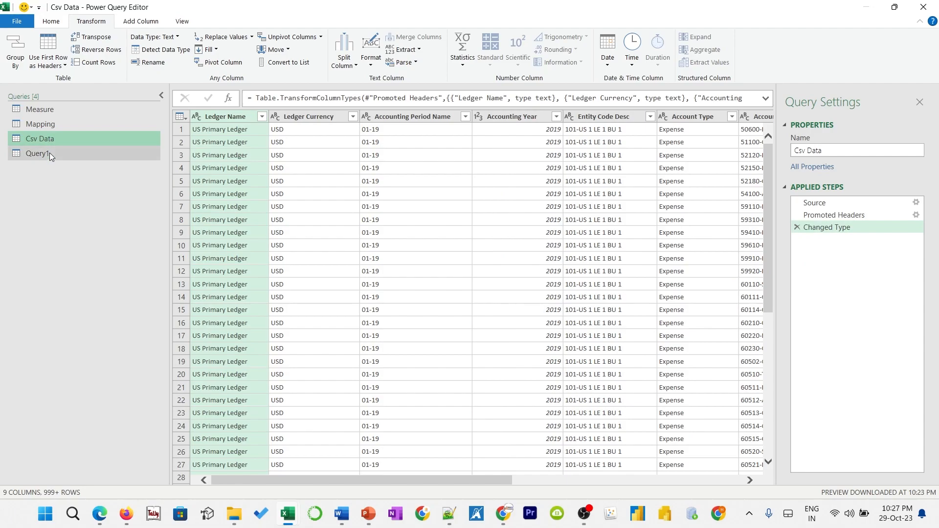
Rename the Query1 query to Data
{"action": "left_click", "coordinate": [49, 153]}
{"action": "left_click_drag", "start_coordinate": [822, 151], "coordinate": [754, 158]}
{"action": "type", "text": "Data"}
{"action": "key", "text": "Return"}
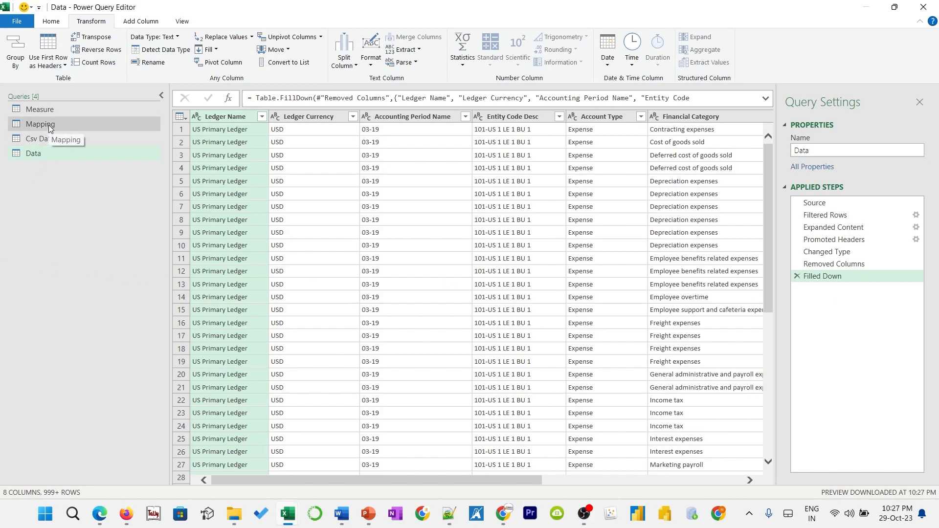
Merge the Data query with the Mapping query using a Left Outer join, matching Financial Category to Category
{"action": "left_click", "coordinate": [697, 116]}
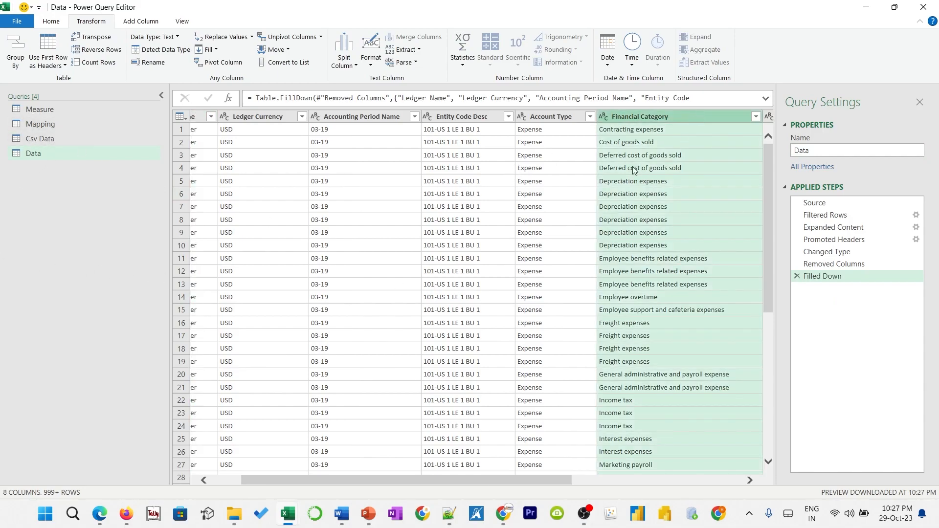
{"action": "left_click", "coordinate": [55, 24]}
{"action": "left_click", "coordinate": [487, 38]}
{"action": "left_click", "coordinate": [489, 51]}
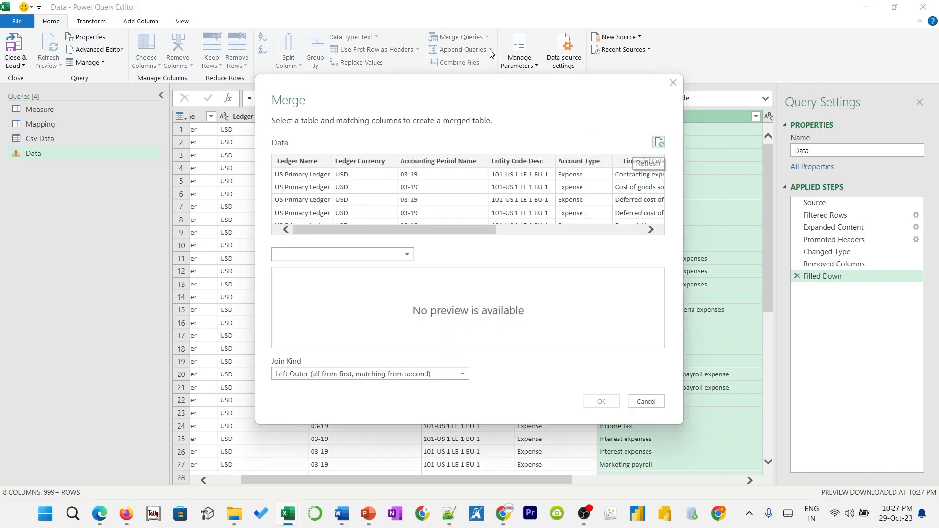
{"action": "left_click", "coordinate": [400, 255]}
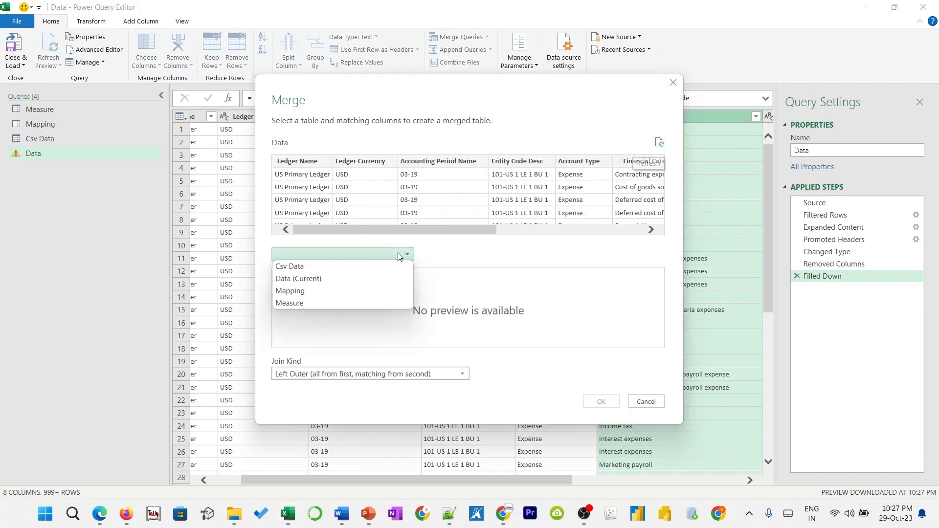
{"action": "left_click", "coordinate": [369, 292]}
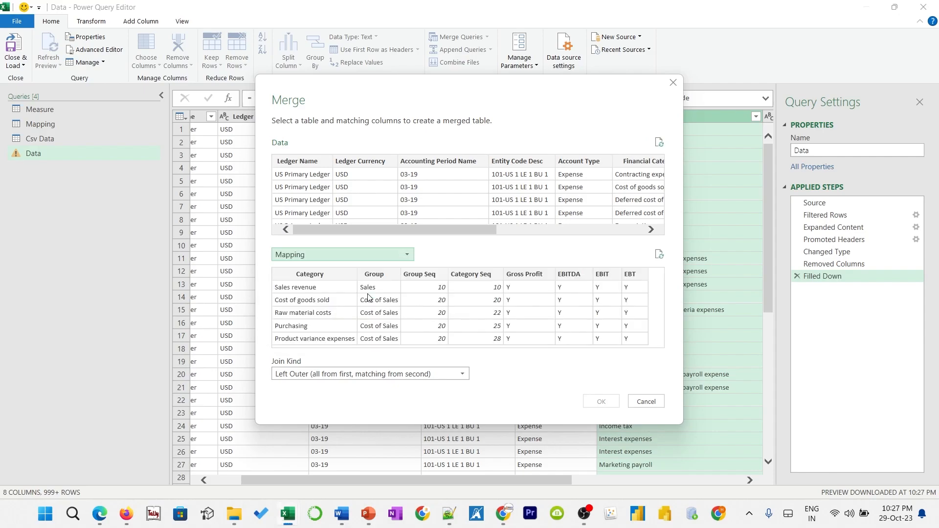
{"action": "left_click", "coordinate": [331, 275]}
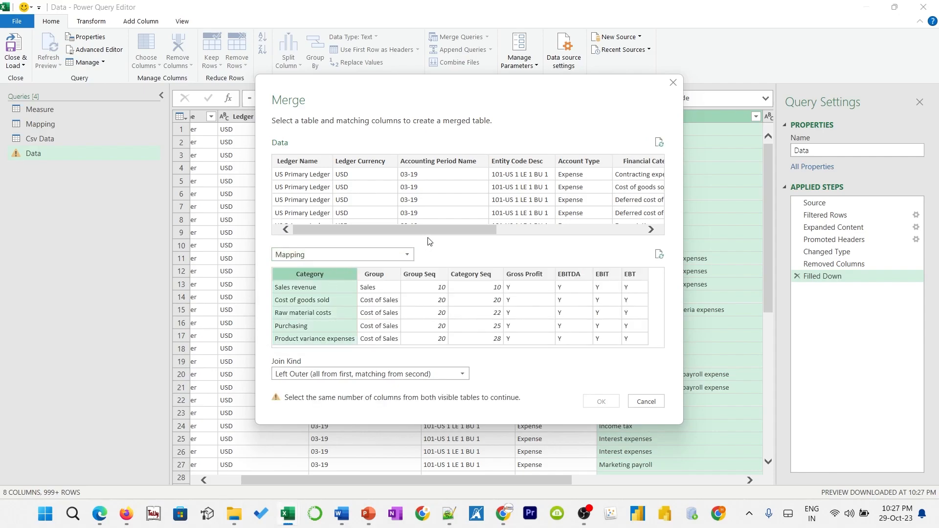
{"action": "left_click_drag", "start_coordinate": [414, 225], "coordinate": [486, 230]}
{"action": "left_click", "coordinate": [503, 162]}
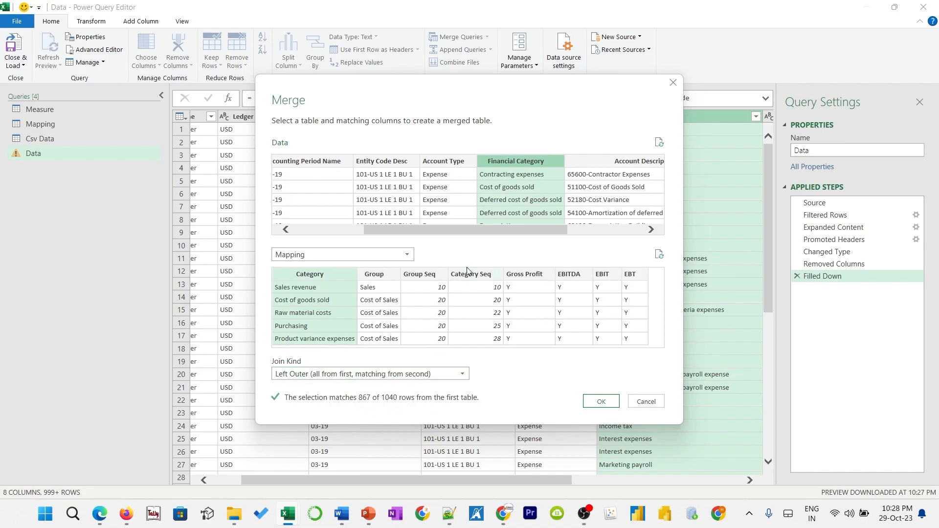
{"action": "left_click_drag", "start_coordinate": [472, 231], "coordinate": [479, 234]}
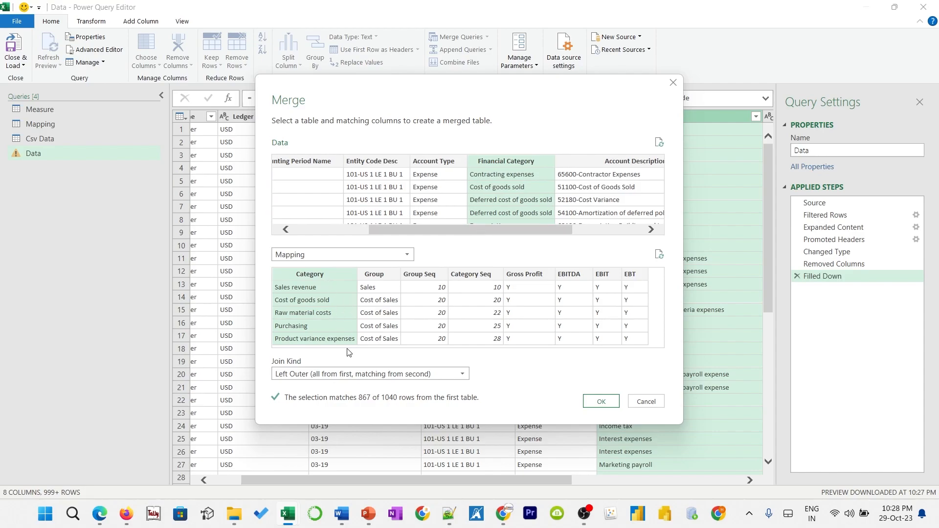
{"action": "left_click", "coordinate": [602, 402]}
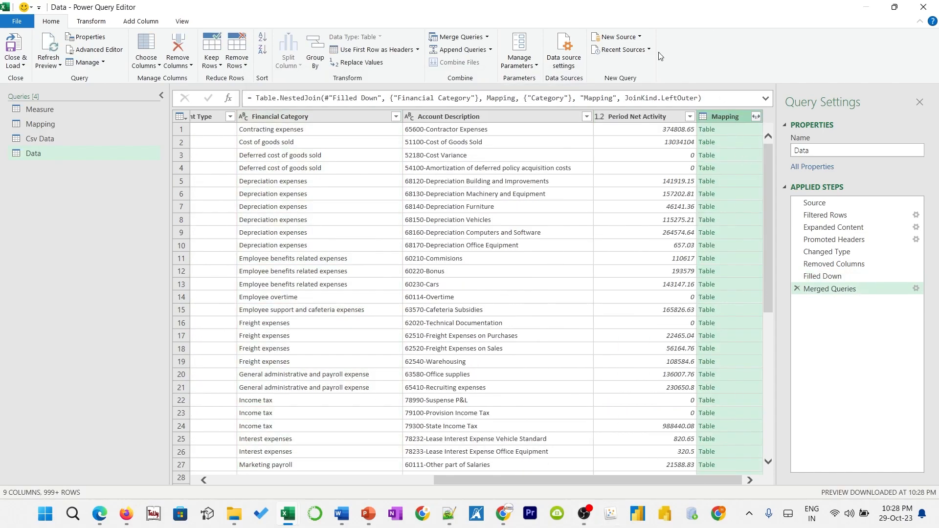
Expand the merged Mapping column to all its fields except Category, without the original column name as prefix
{"action": "left_click", "coordinate": [718, 126]}
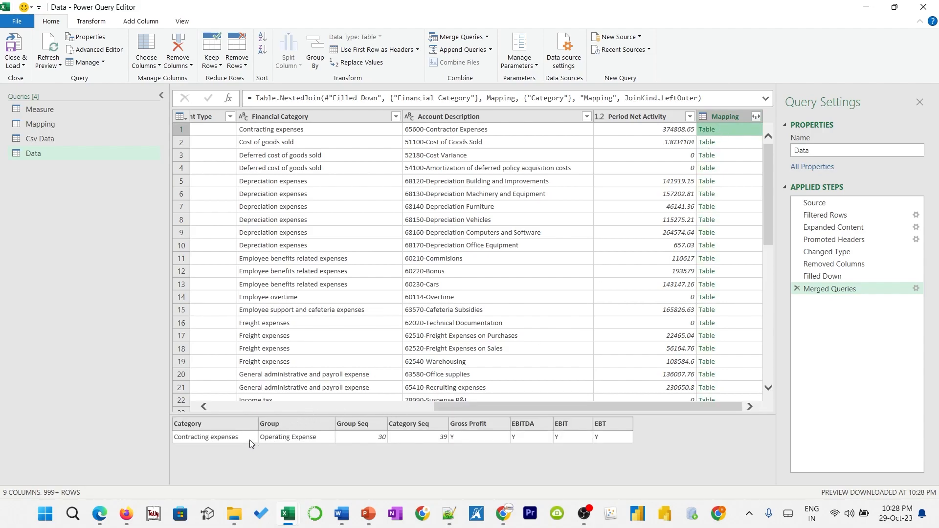
{"action": "left_click", "coordinate": [756, 119]}
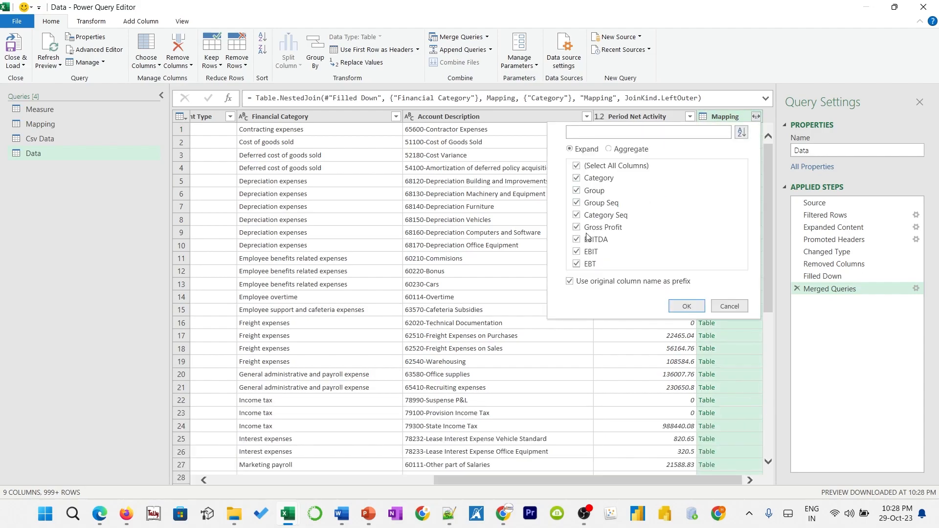
{"action": "left_click", "coordinate": [571, 283]}
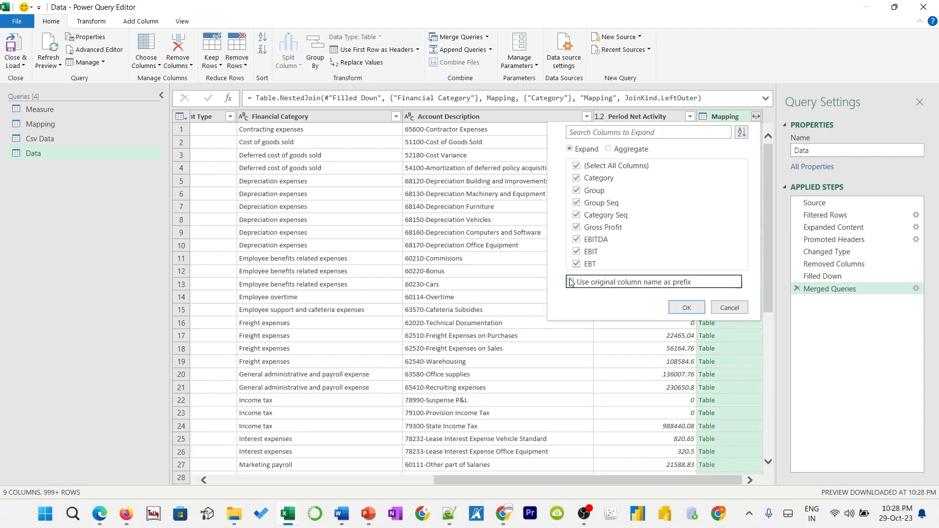
{"action": "left_click", "coordinate": [572, 176]}
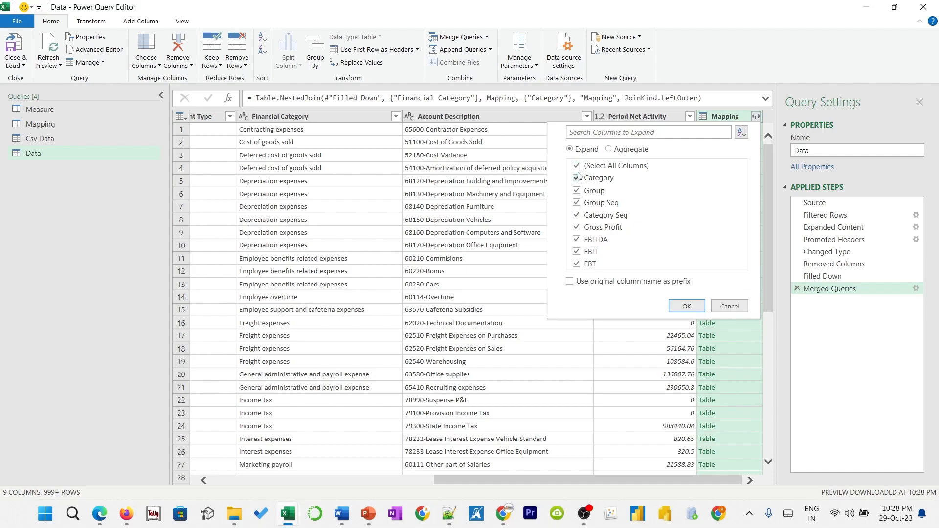
{"action": "left_click", "coordinate": [576, 179]}
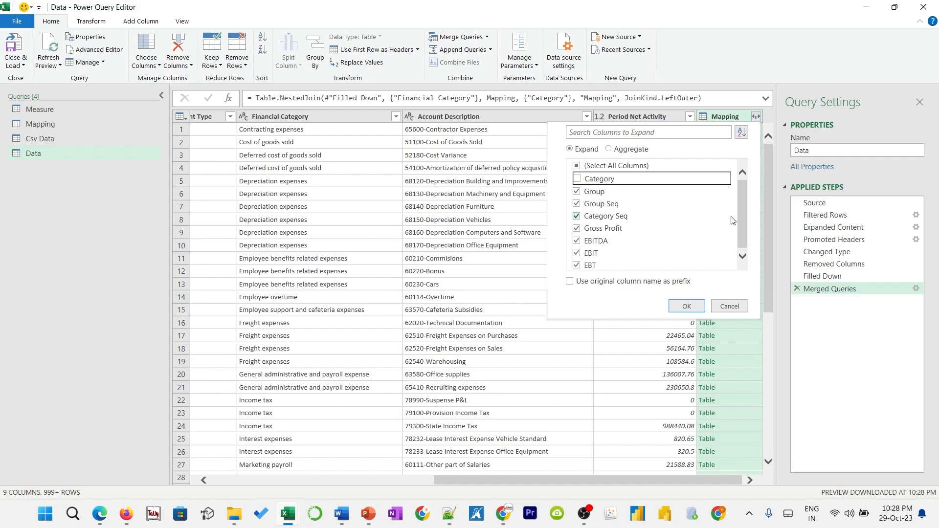
{"action": "left_click", "coordinate": [679, 310]}
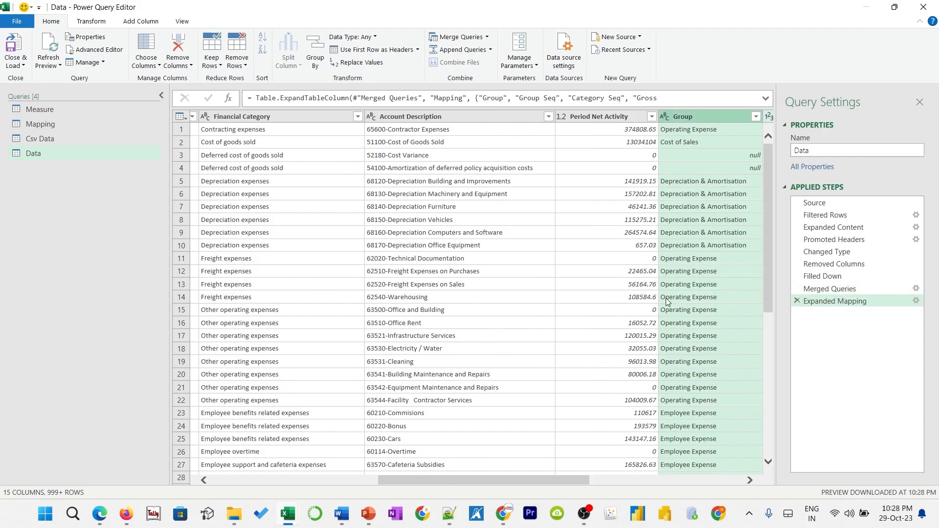
Check the null entries in the expanded mapping columns and replace null with Unassigned in the Group column
{"action": "left_click", "coordinate": [709, 154]}
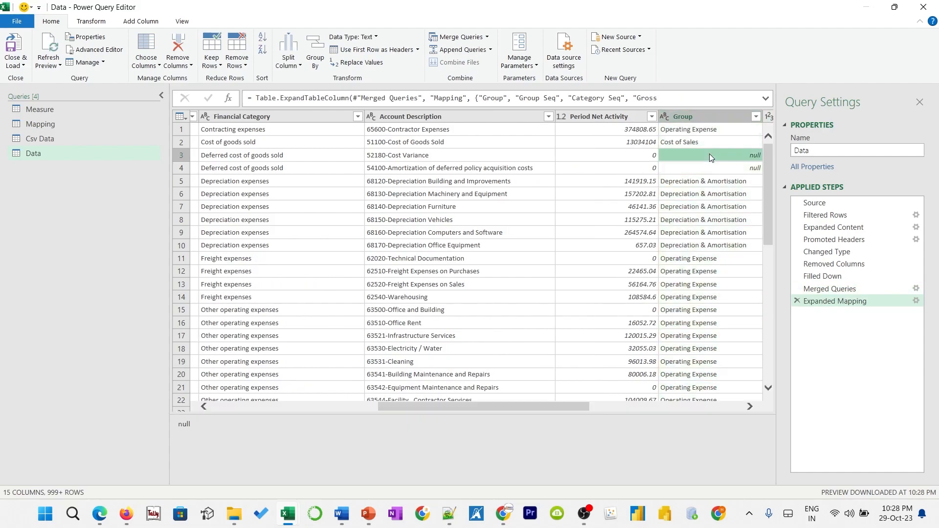
{"action": "key", "text": "Right"}
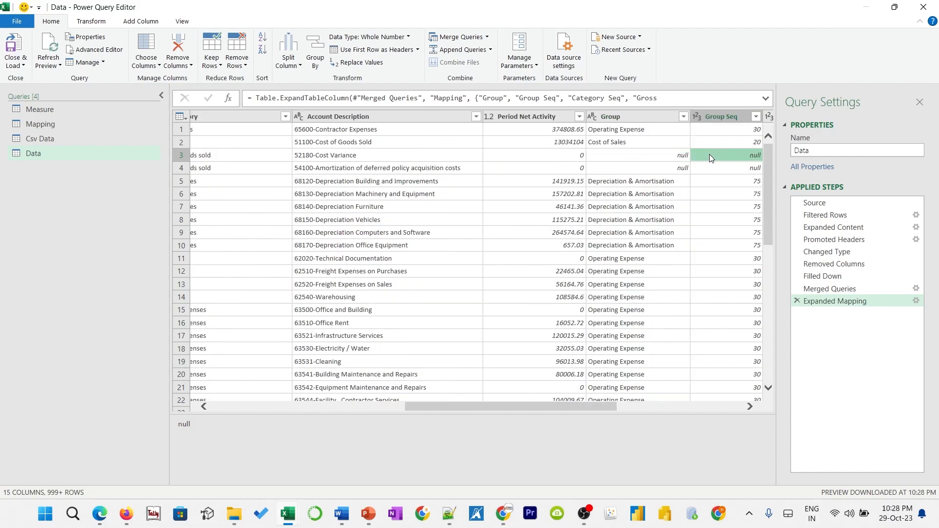
{"action": "key", "text": "Right"}
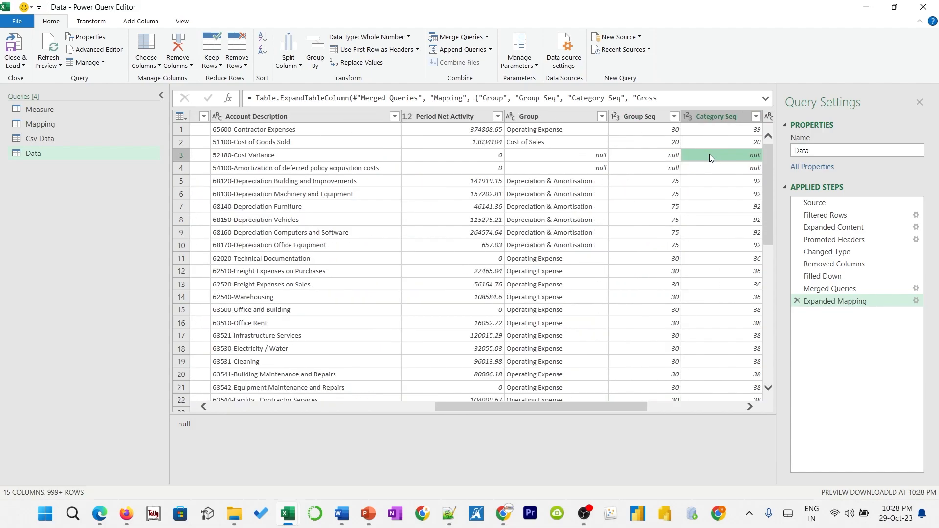
{"action": "left_click_drag", "start_coordinate": [614, 408], "coordinate": [624, 407]}
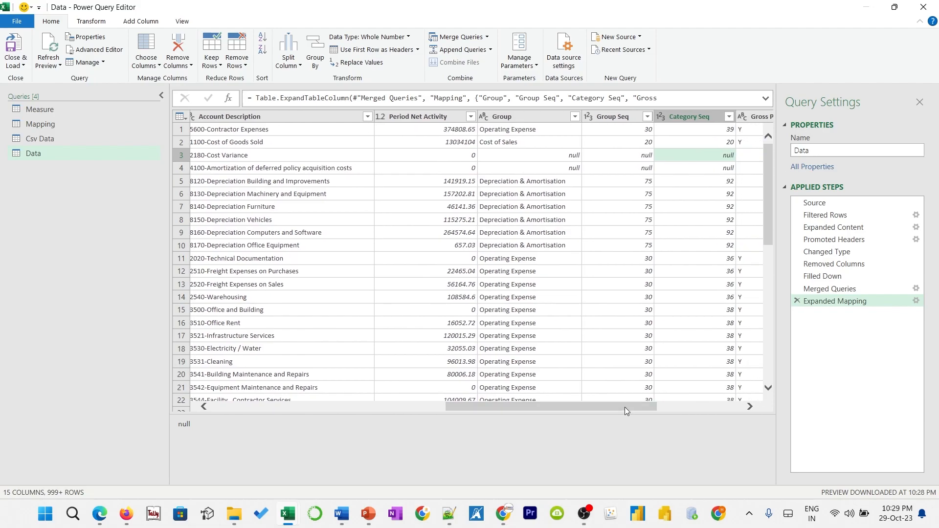
{"action": "left_click", "coordinate": [542, 118]}
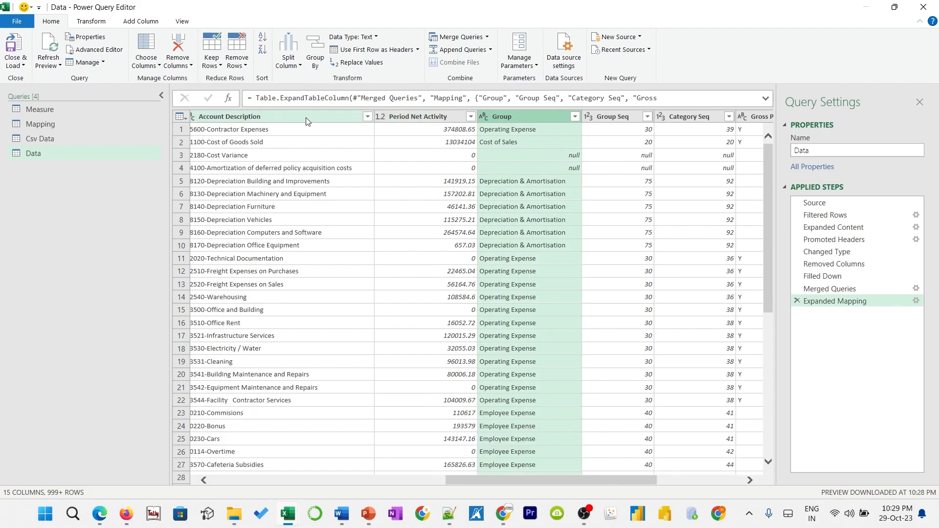
{"action": "left_click", "coordinate": [90, 25]}
{"action": "left_click", "coordinate": [251, 37]}
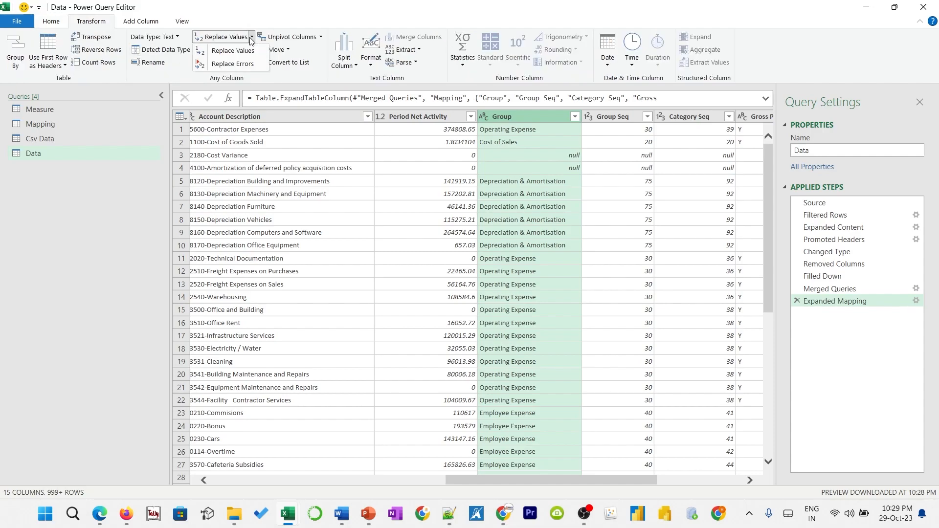
{"action": "left_click", "coordinate": [233, 51]}
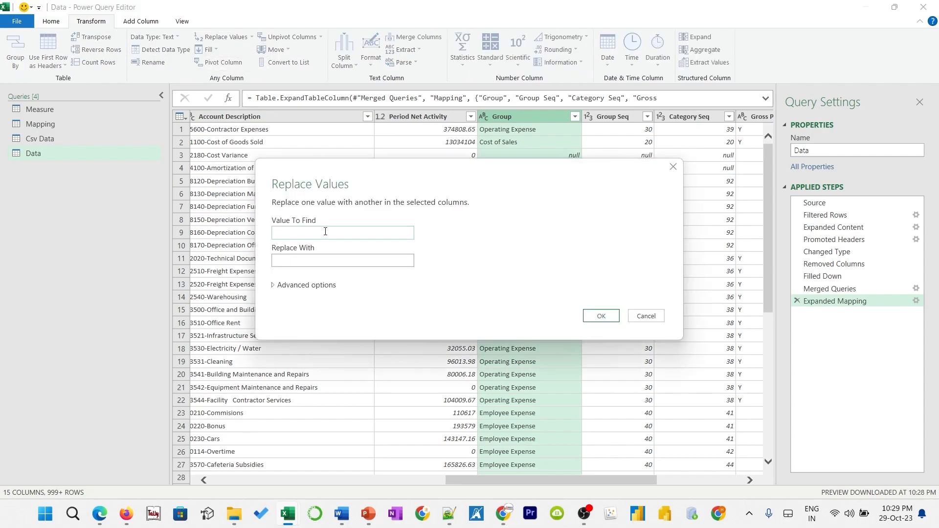
{"action": "type", "text": "null"}
{"action": "type", "text": "Unassing"}
{"action": "type", "text": "gned"}
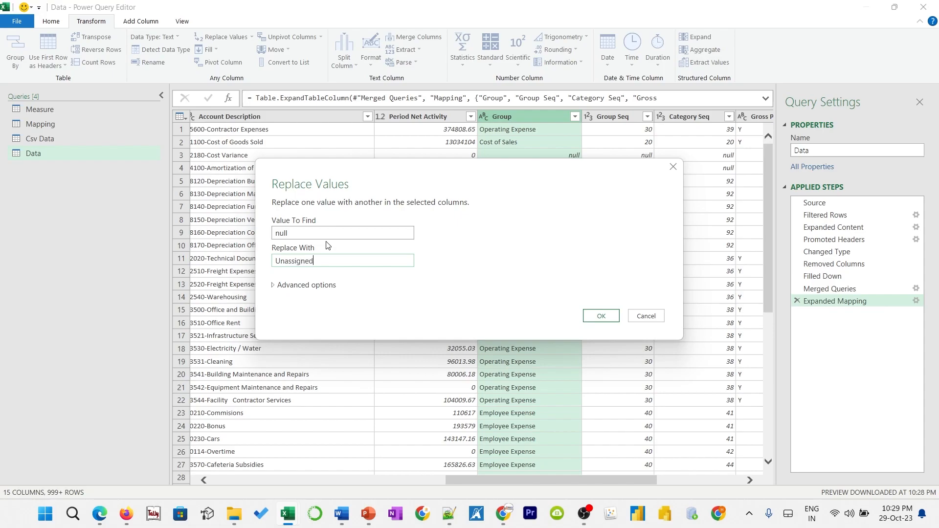
{"action": "left_click", "coordinate": [598, 316]}
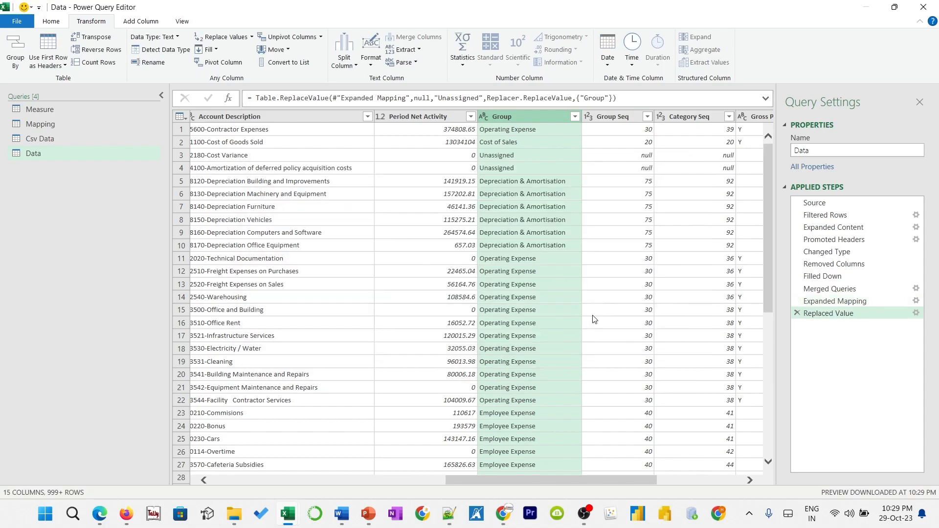
Replace null with 99 in both the Group Seq and Category Seq columns
{"action": "left_click", "coordinate": [620, 115]}
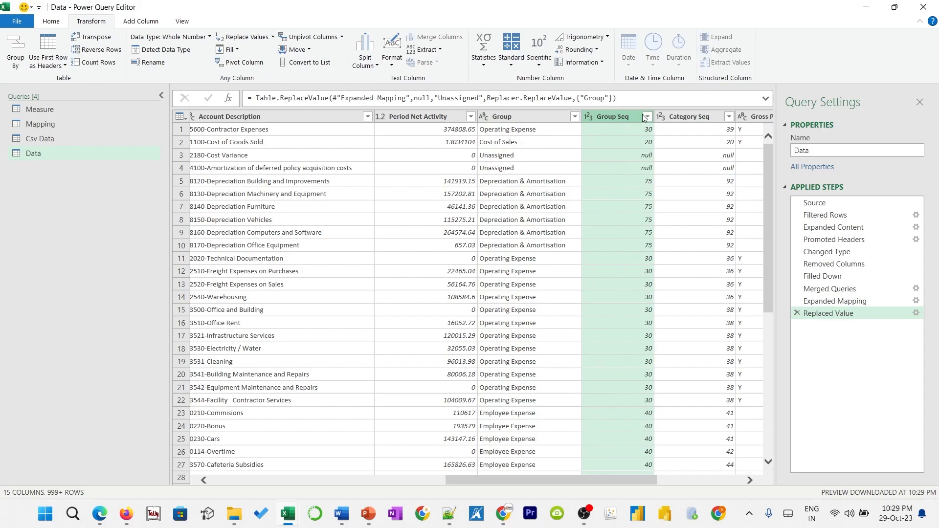
{"action": "left_click", "coordinate": [687, 117], "text": "ctrl"}
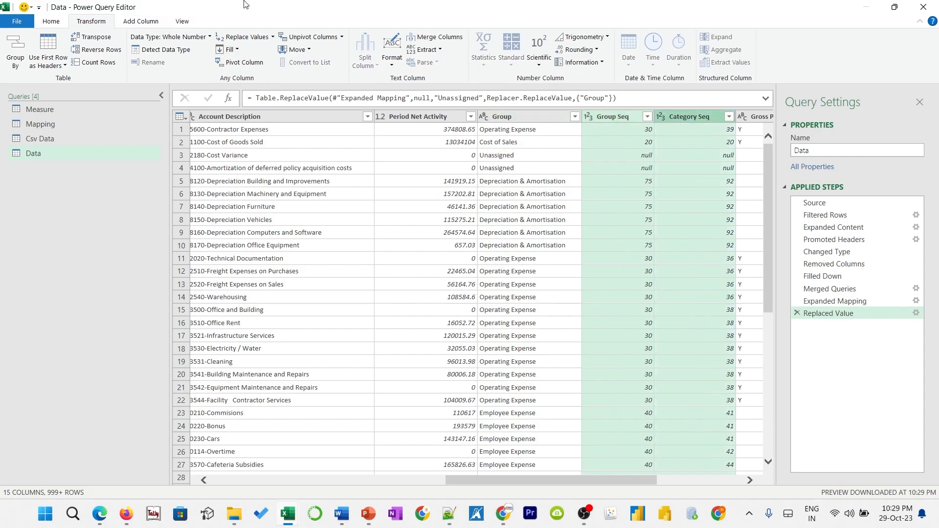
{"action": "left_click", "coordinate": [272, 38]}
{"action": "left_click", "coordinate": [255, 50]}
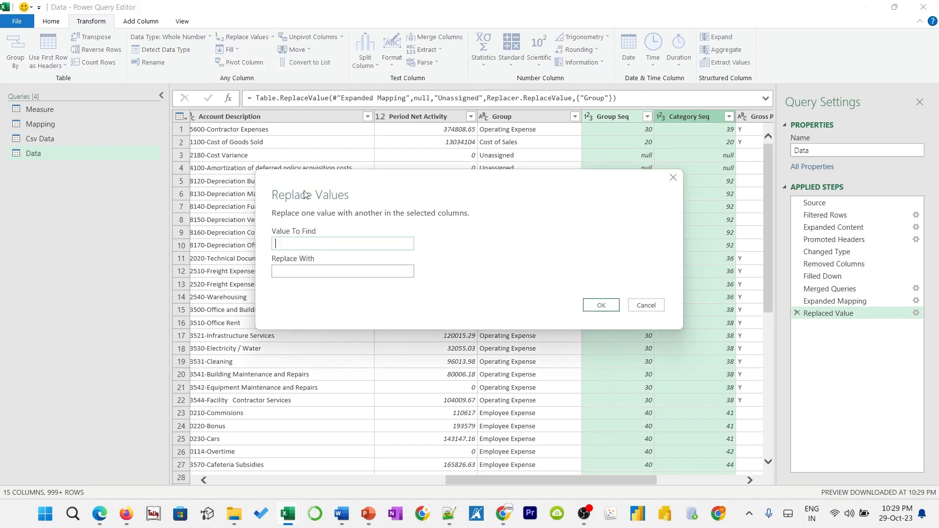
{"action": "type", "text": "null"}
{"action": "key", "text": "Tab"}
{"action": "type", "text": "99"}
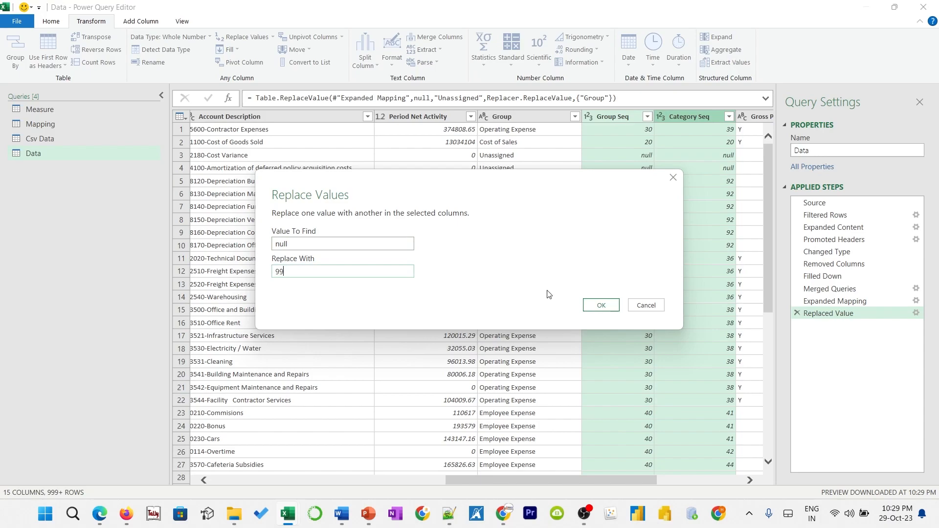
{"action": "left_click", "coordinate": [601, 305]}
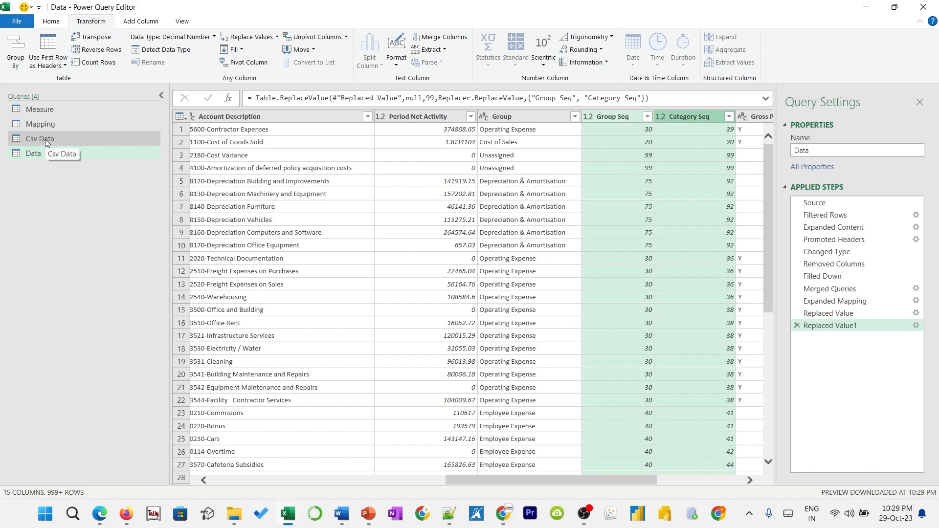
Close the query editor and load the new queries to the workbook as connections only
{"action": "left_click", "coordinate": [51, 21]}
{"action": "left_click", "coordinate": [17, 62]}
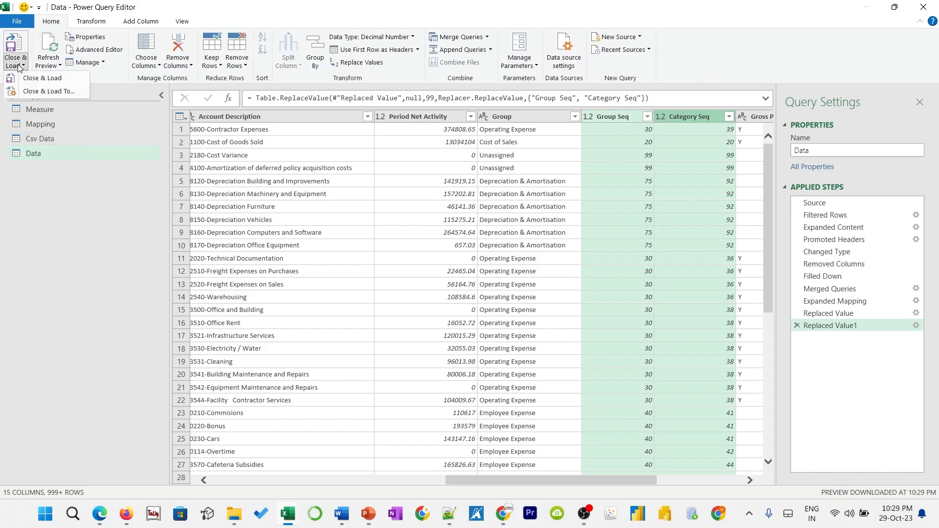
{"action": "left_click", "coordinate": [34, 92]}
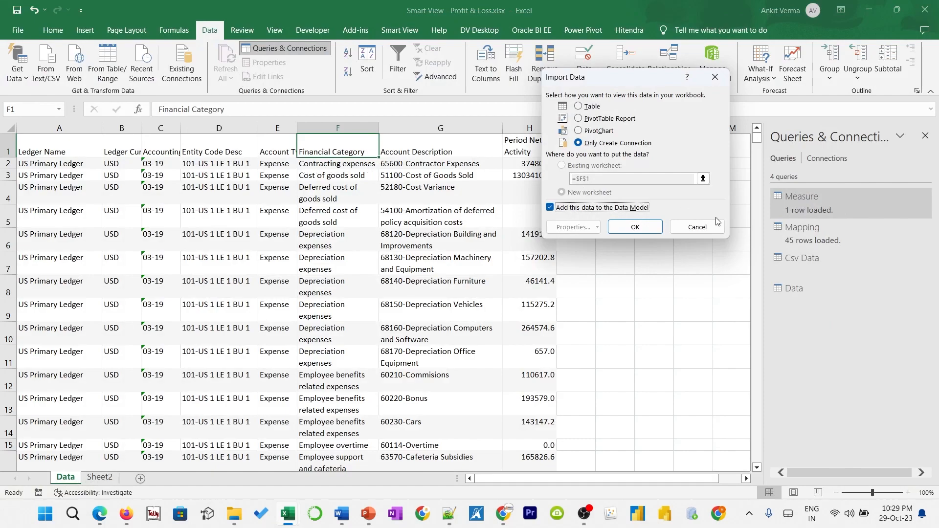
{"action": "left_click", "coordinate": [632, 228]}
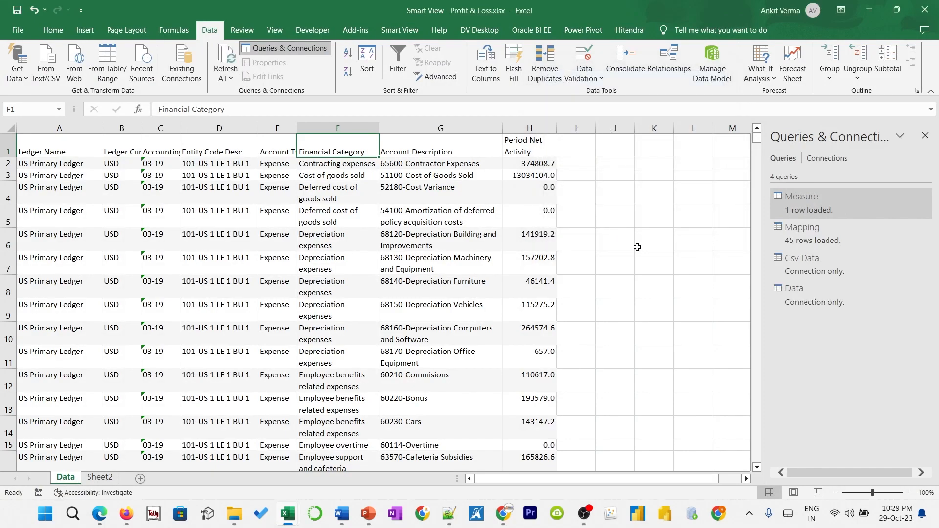
Change the Data query's load settings to add it to the Data Model while keeping it connection-only
{"action": "right_click", "coordinate": [813, 290]}
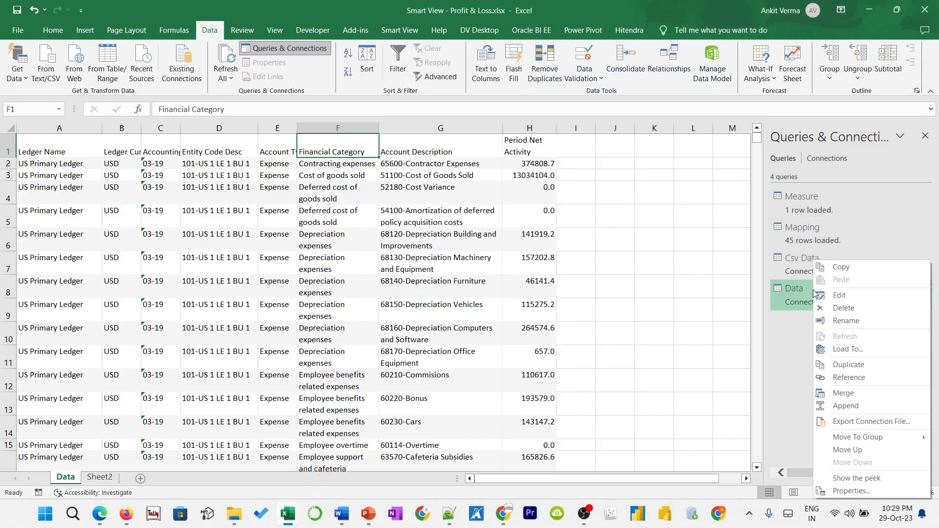
{"action": "left_click", "coordinate": [846, 349]}
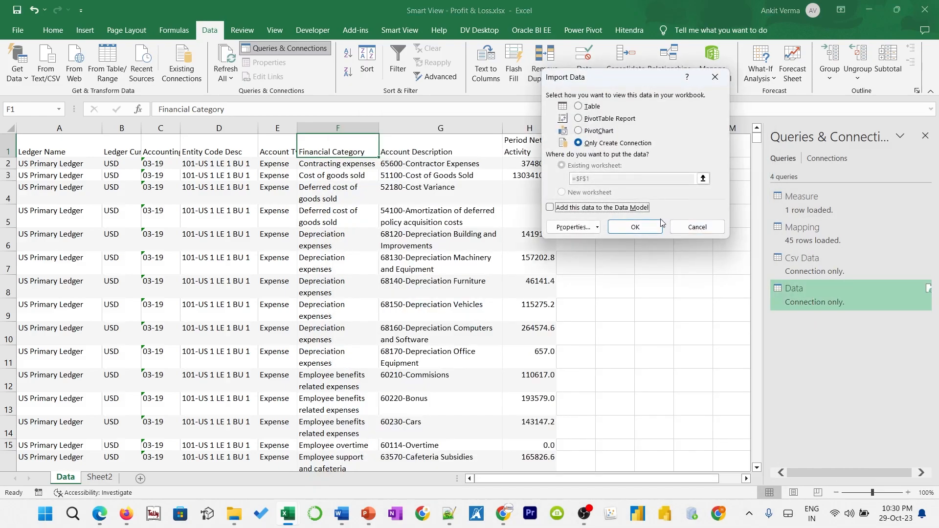
{"action": "left_click", "coordinate": [619, 208]}
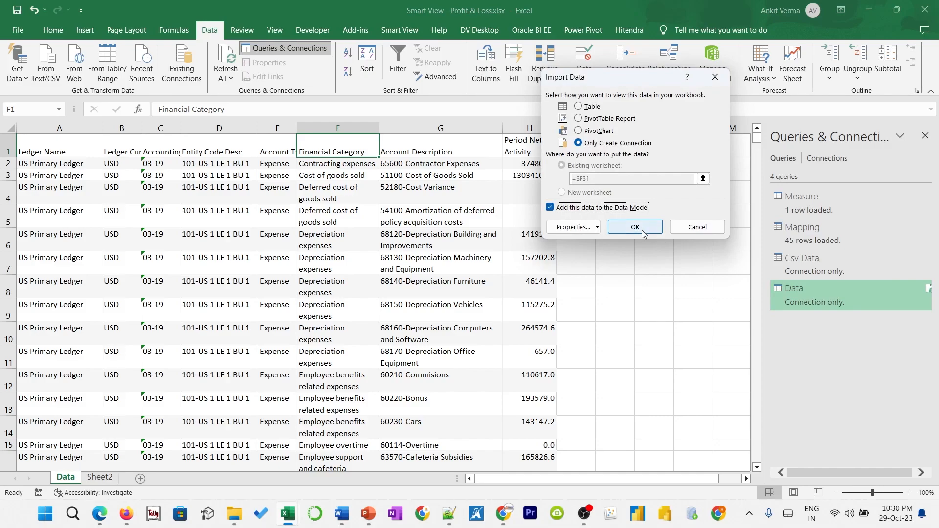
{"action": "left_click", "coordinate": [638, 230]}
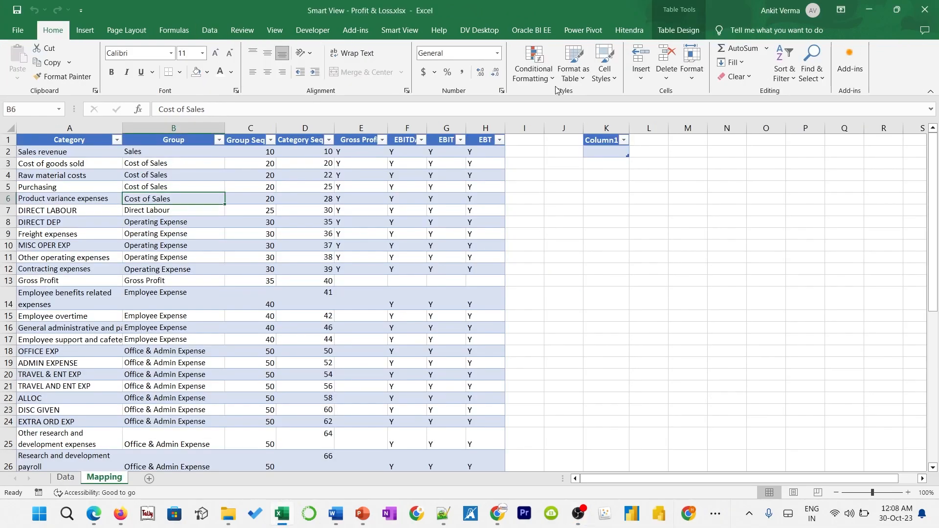
Open the Data Model and review the Measure and Data tables, including the mapped columns, and the diagram of all tables
{"action": "left_click", "coordinate": [571, 39]}
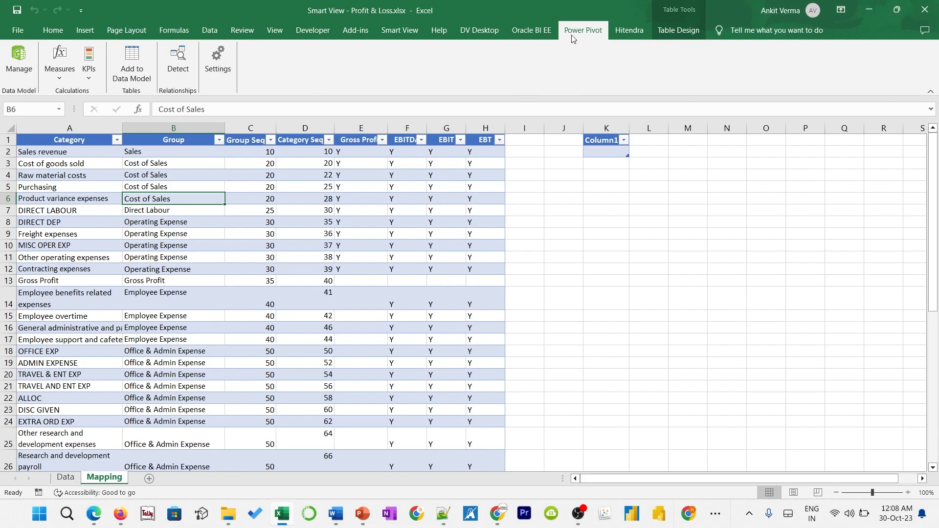
{"action": "left_click", "coordinate": [17, 61]}
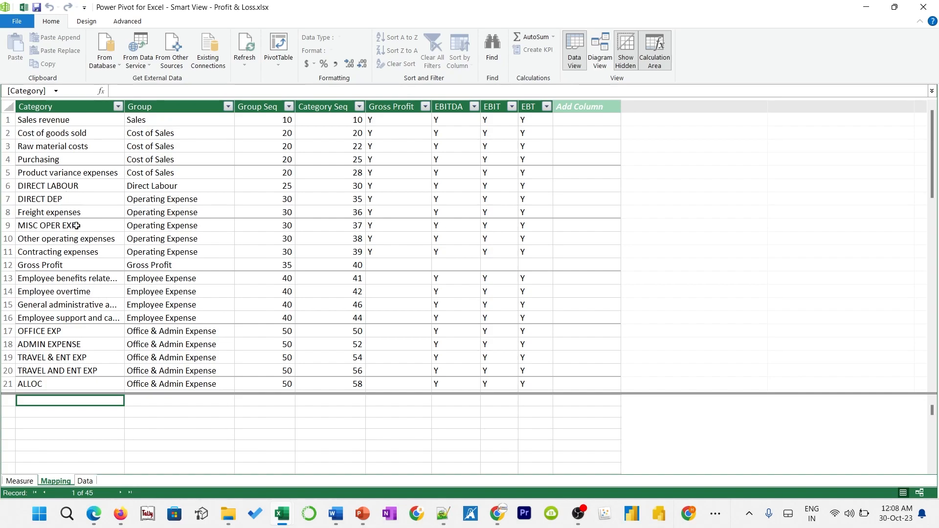
{"action": "left_click", "coordinate": [20, 481]}
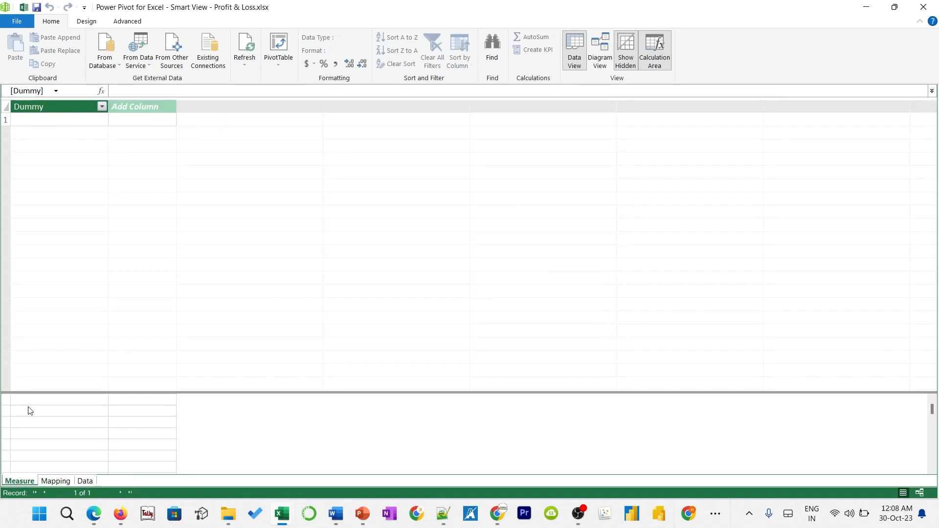
{"action": "left_click", "coordinate": [76, 483]}
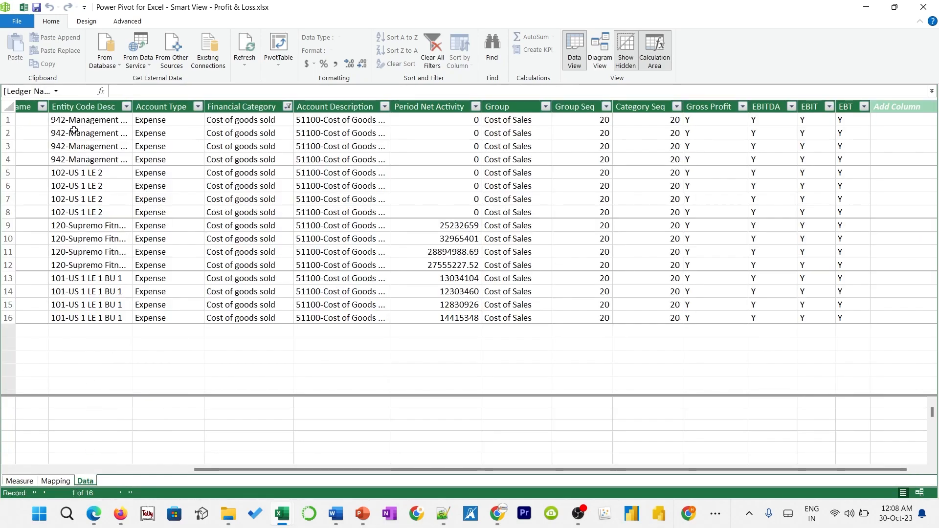
{"action": "left_click", "coordinate": [73, 128]}
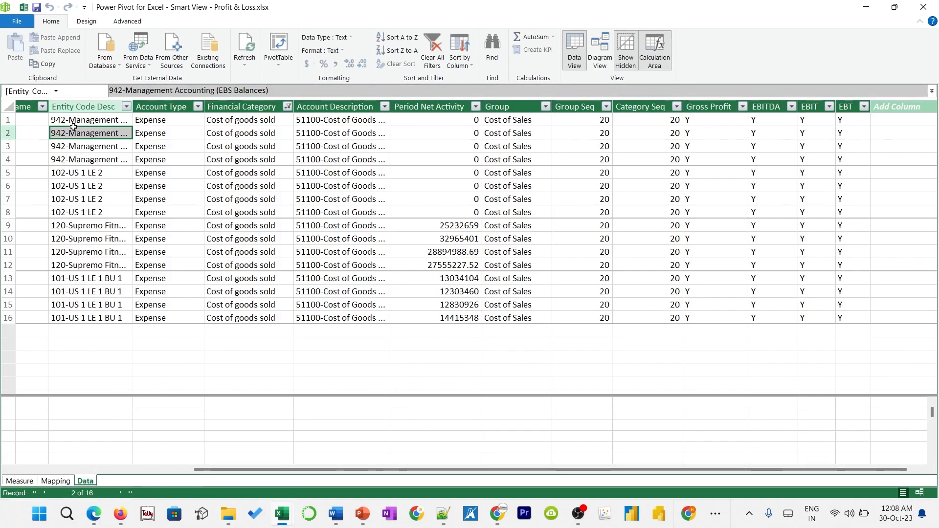
{"action": "left_click", "coordinate": [165, 131]}
{"action": "key", "text": "Right"}
{"action": "left_click", "coordinate": [455, 133]}
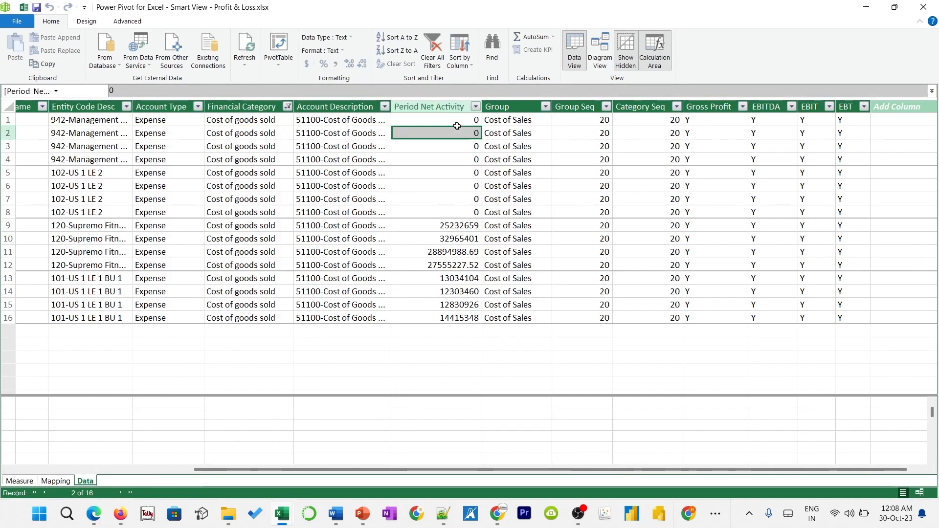
{"action": "left_click", "coordinate": [523, 137]}
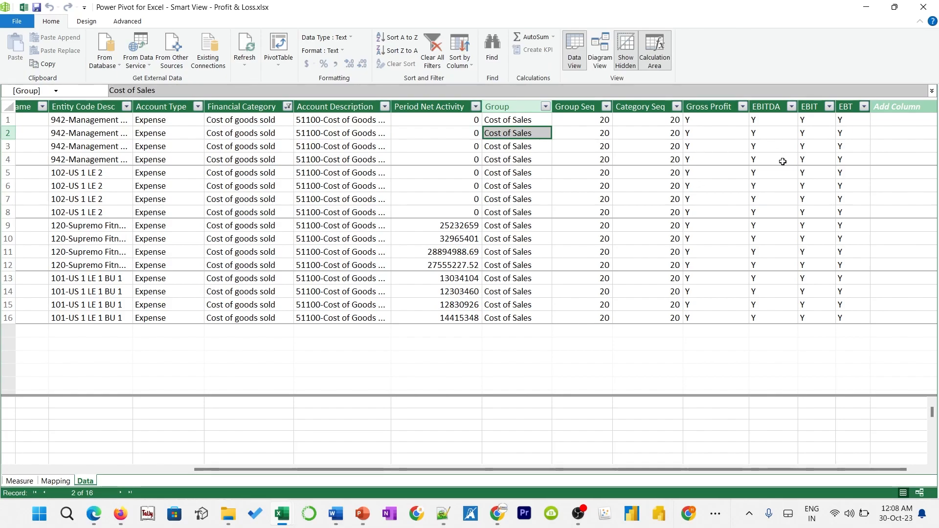
{"action": "left_click", "coordinate": [600, 51]}
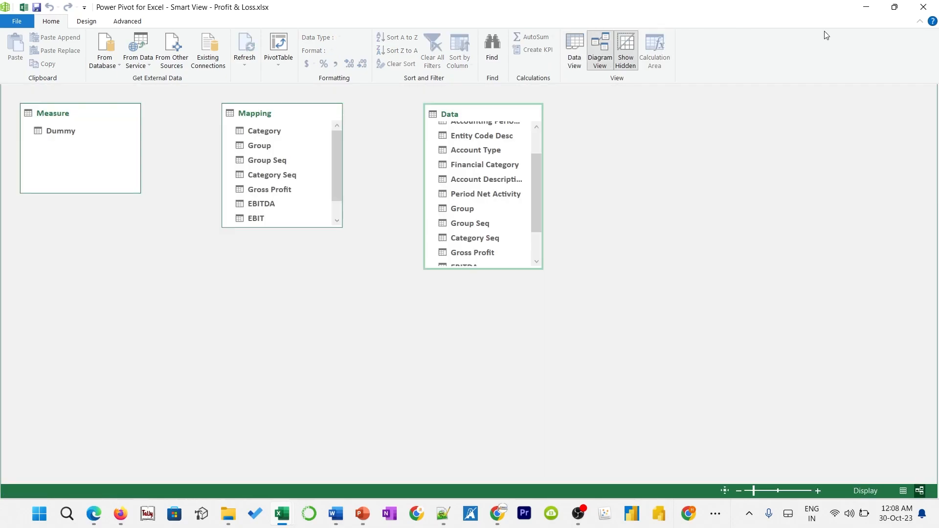
{"action": "left_click", "coordinate": [865, 9]}
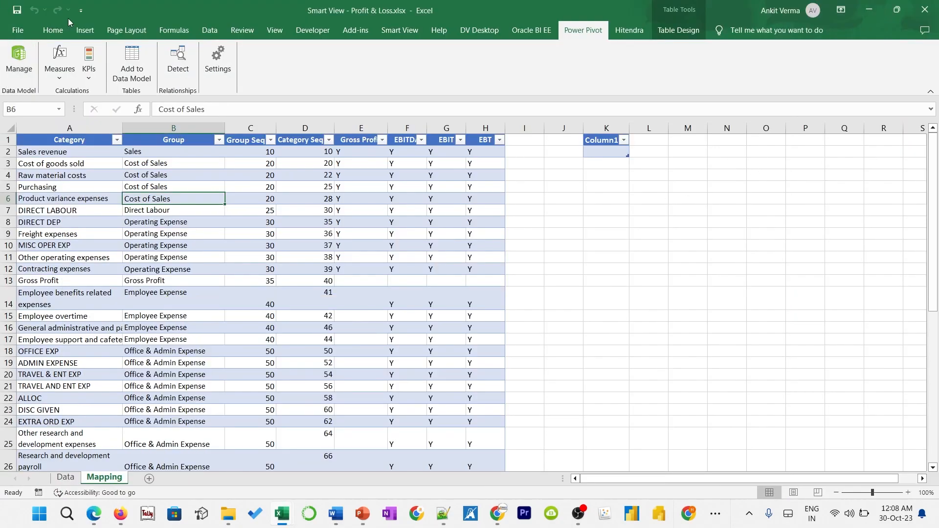
Insert a PivotTable based on the workbook's Data Model on a new worksheet
{"action": "left_click", "coordinate": [86, 29]}
{"action": "left_click", "coordinate": [27, 72]}
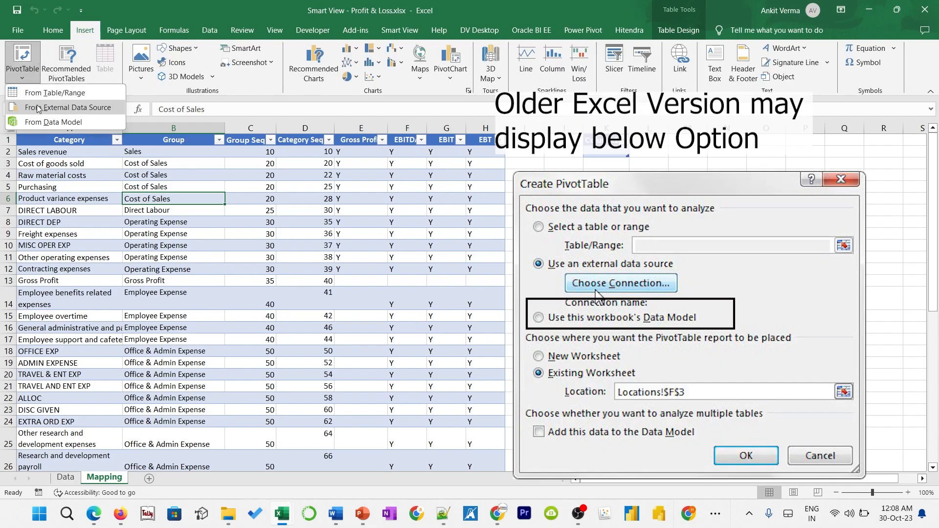
{"action": "left_click", "coordinate": [45, 123]}
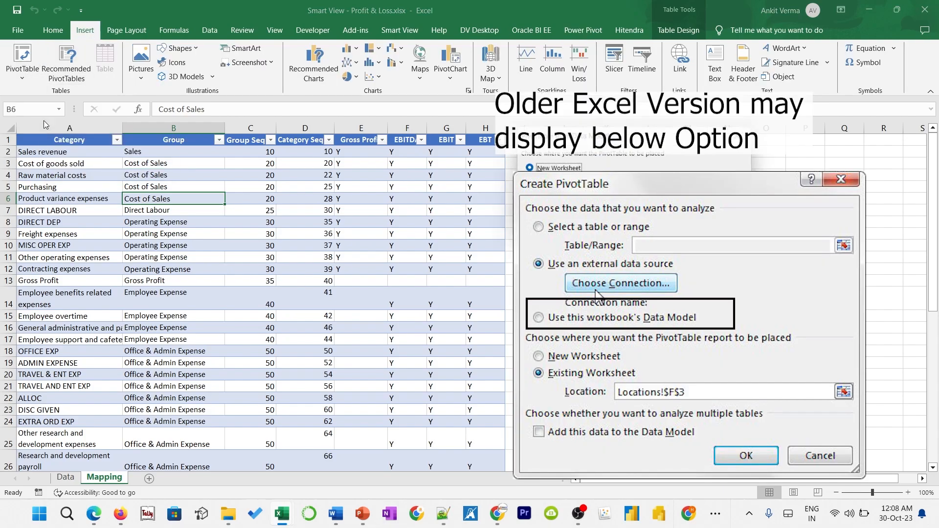
{"action": "left_click", "coordinate": [683, 212]}
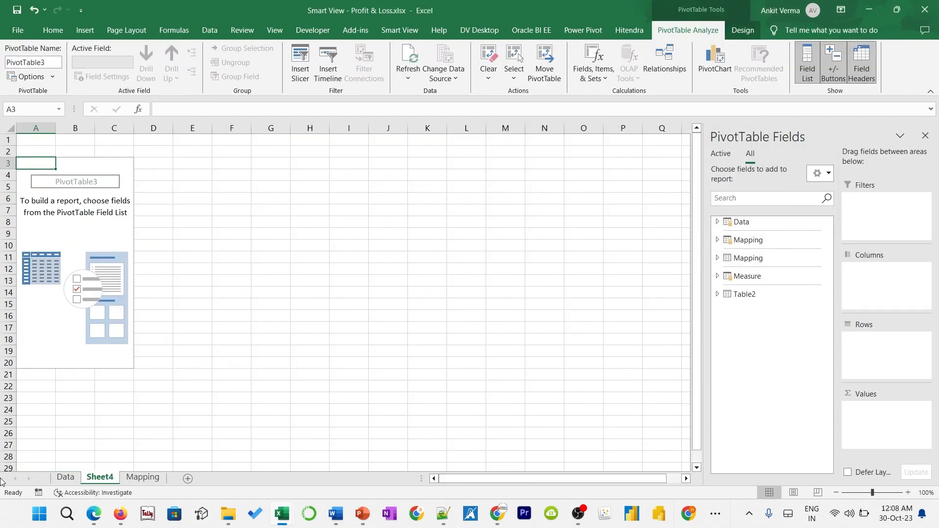
Rename the new worksheet Pivot and add the Data table's Group field to the PivotTable rows
{"action": "double_click", "coordinate": [101, 478]}
{"action": "type", "text": "Pivot"}
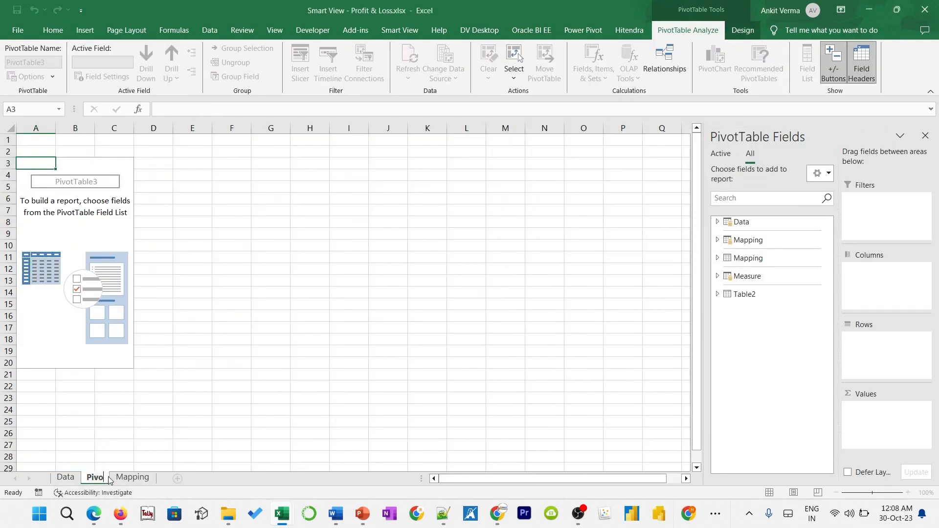
{"action": "key", "text": "Return"}
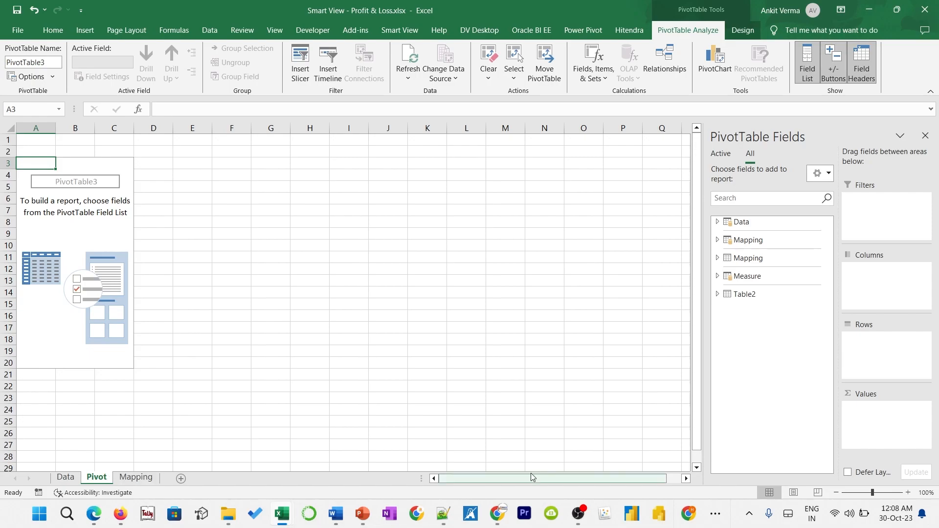
{"action": "left_click", "coordinate": [718, 222]}
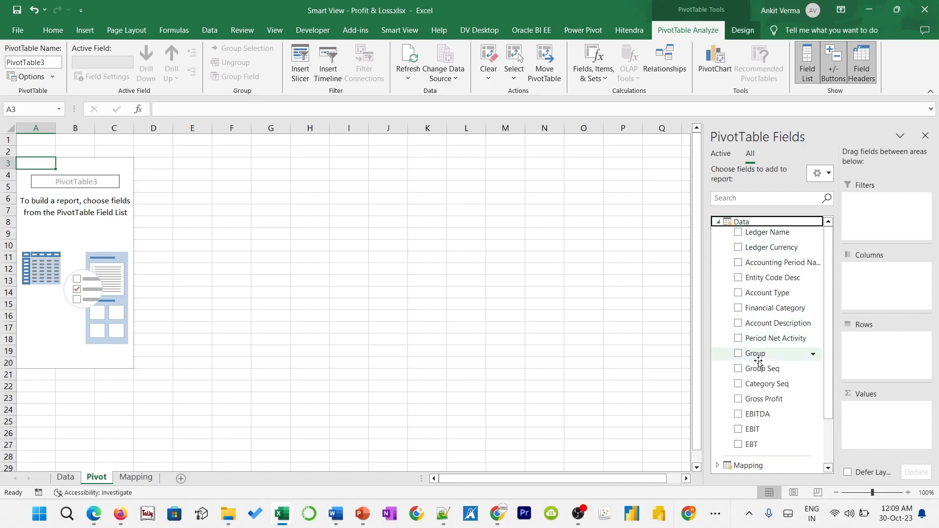
{"action": "left_click", "coordinate": [738, 353]}
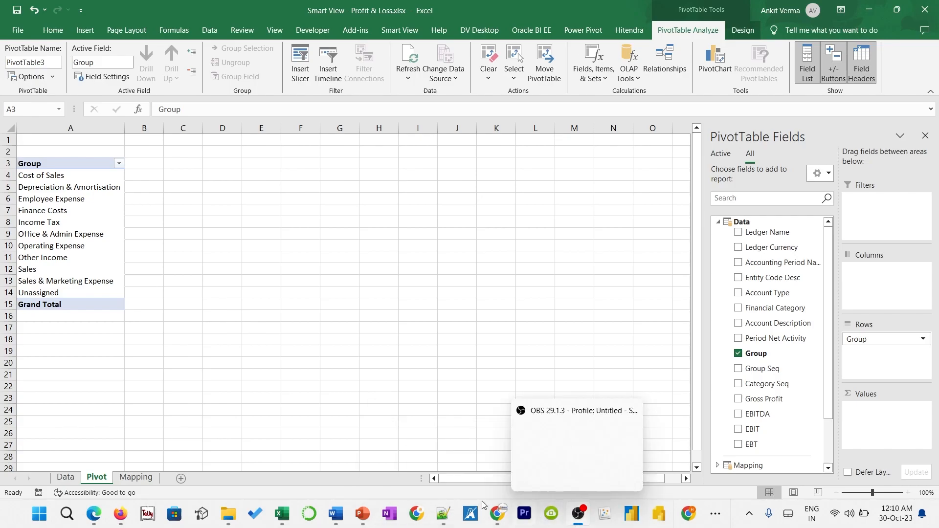
Switch to the Power Pivot window and set the Data table's Group column to sort by the Group Seq column
{"action": "mouse_move", "coordinate": [286, 512]}
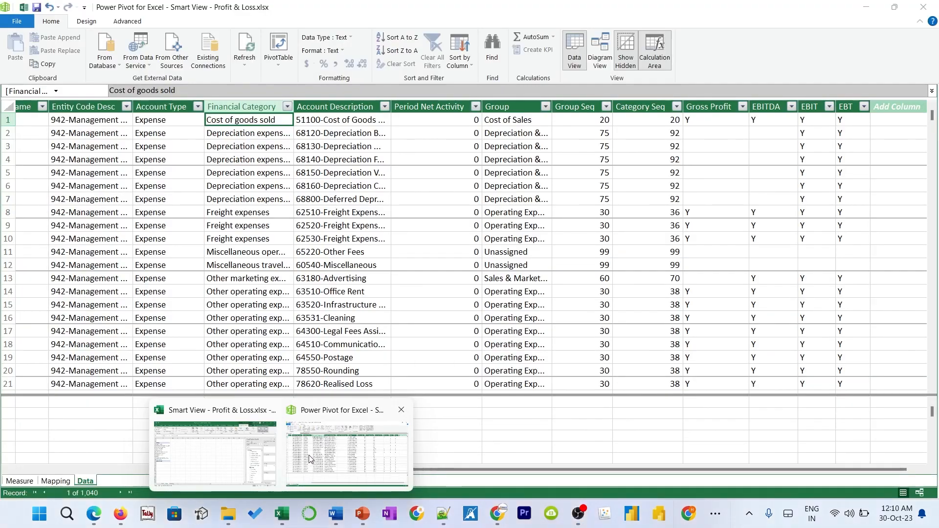
{"action": "left_click", "coordinate": [309, 457]}
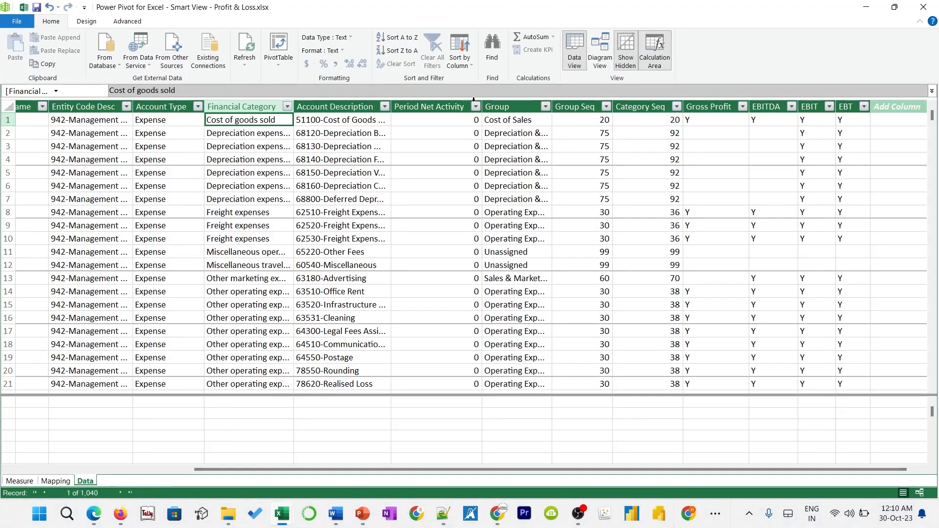
{"action": "left_click", "coordinate": [514, 107]}
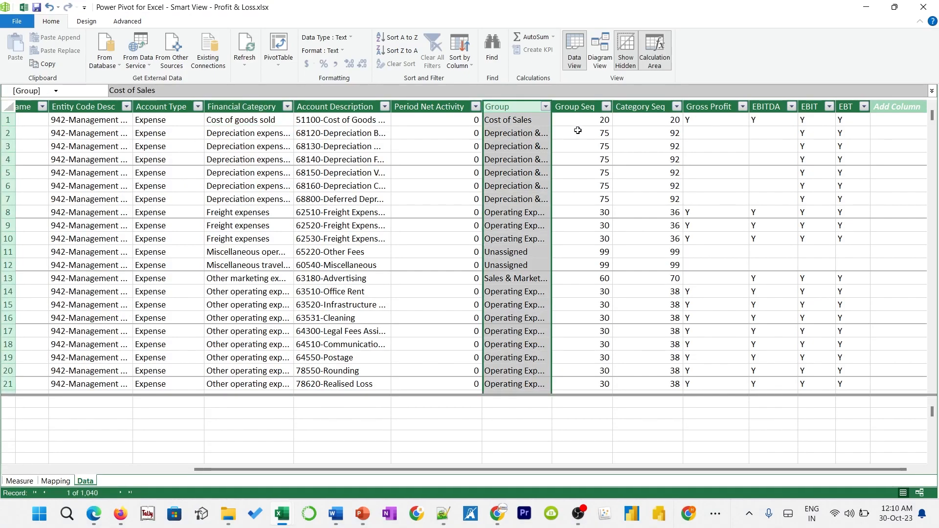
{"action": "left_click", "coordinate": [459, 63]}
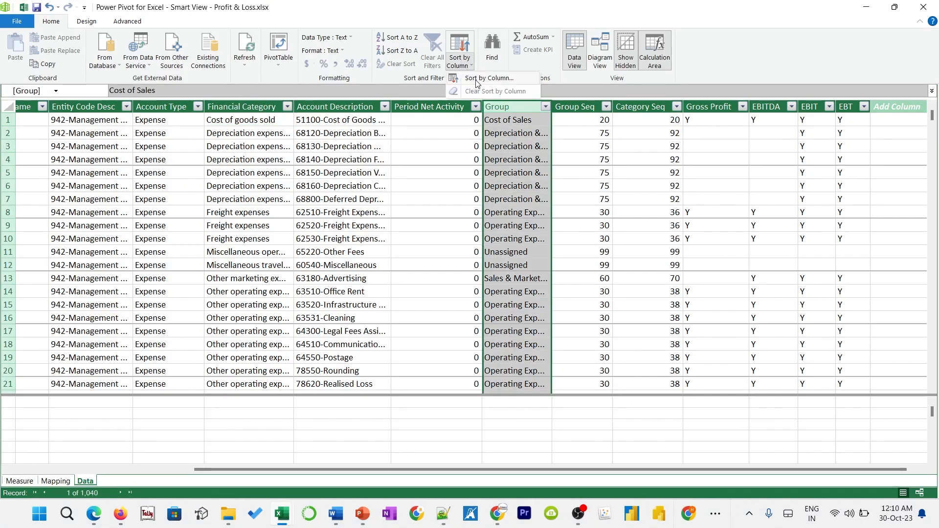
{"action": "left_click", "coordinate": [475, 81]}
{"action": "left_click", "coordinate": [621, 273]}
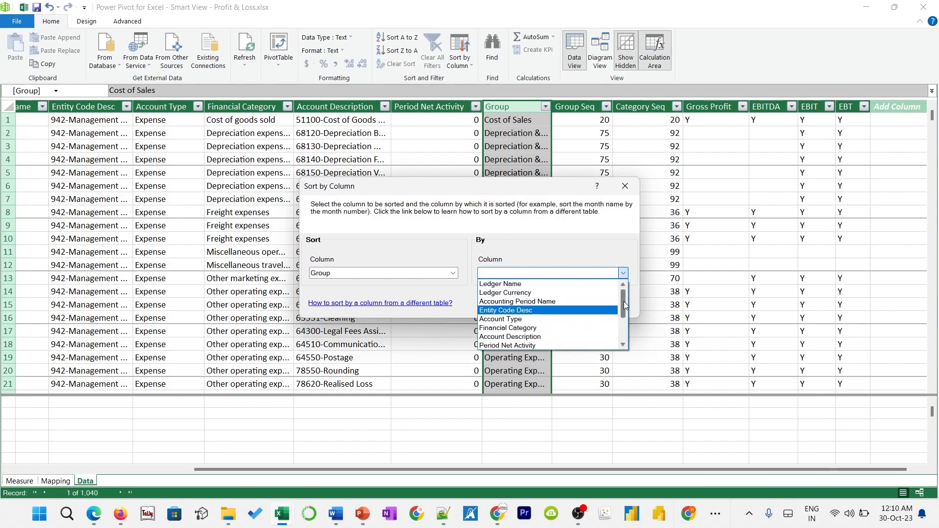
{"action": "left_click_drag", "start_coordinate": [624, 301], "coordinate": [621, 325]}
{"action": "left_click", "coordinate": [558, 308]}
{"action": "left_click", "coordinate": [550, 303]}
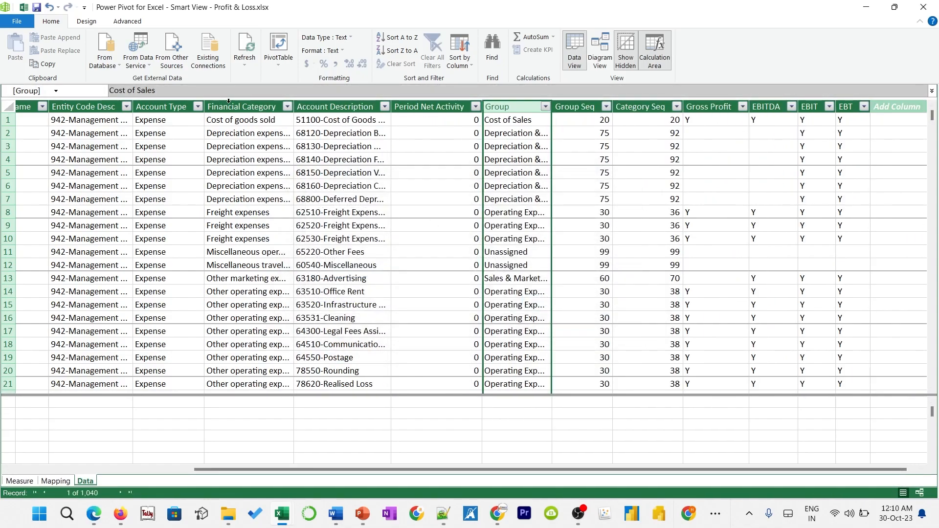
Set the Financial Category column to sort by Category Seq and return to the PivotTable
{"action": "left_click", "coordinate": [228, 103]}
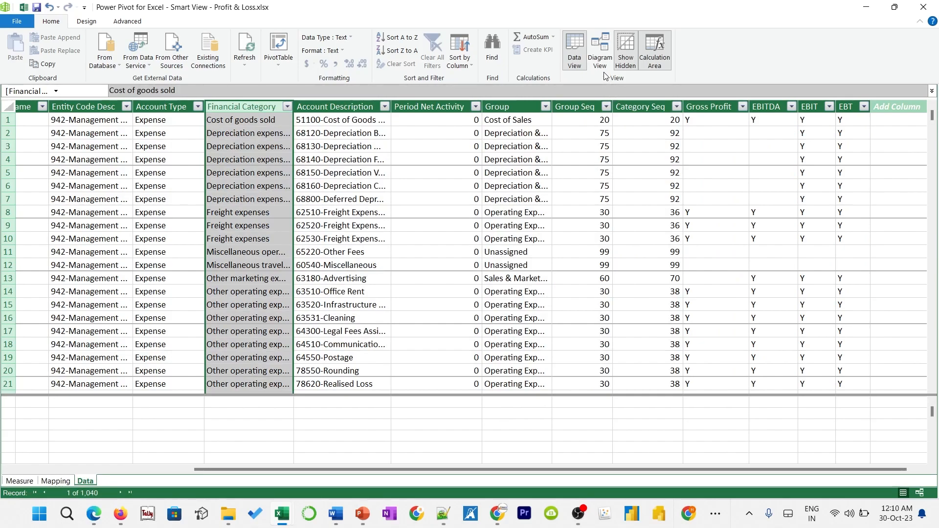
{"action": "left_click", "coordinate": [460, 62]}
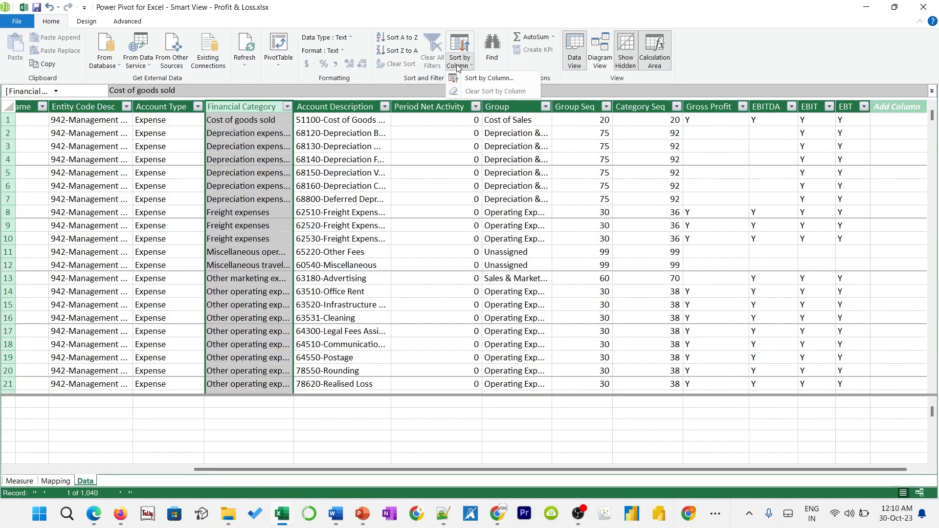
{"action": "left_click", "coordinate": [477, 80]}
{"action": "left_click", "coordinate": [623, 273]}
{"action": "left_click", "coordinate": [576, 312]}
{"action": "left_click", "coordinate": [549, 304]}
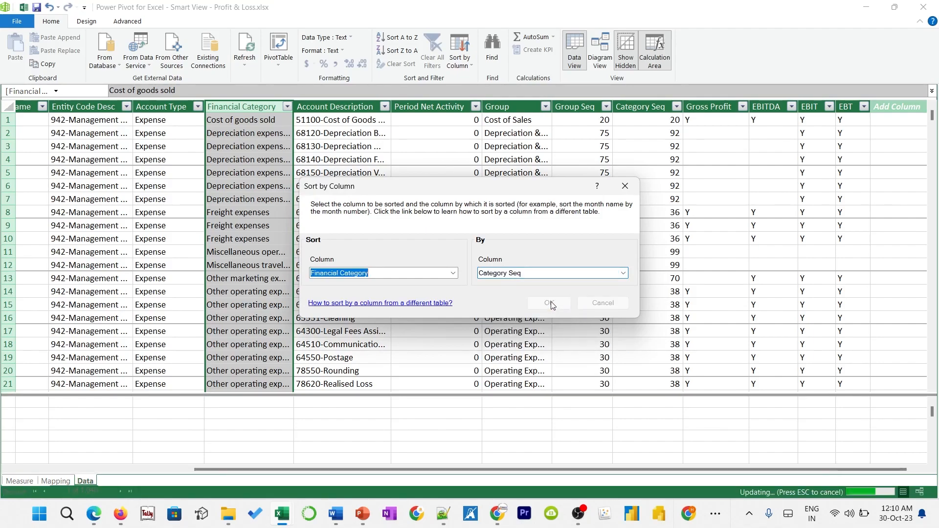
{"action": "left_click", "coordinate": [864, 9]}
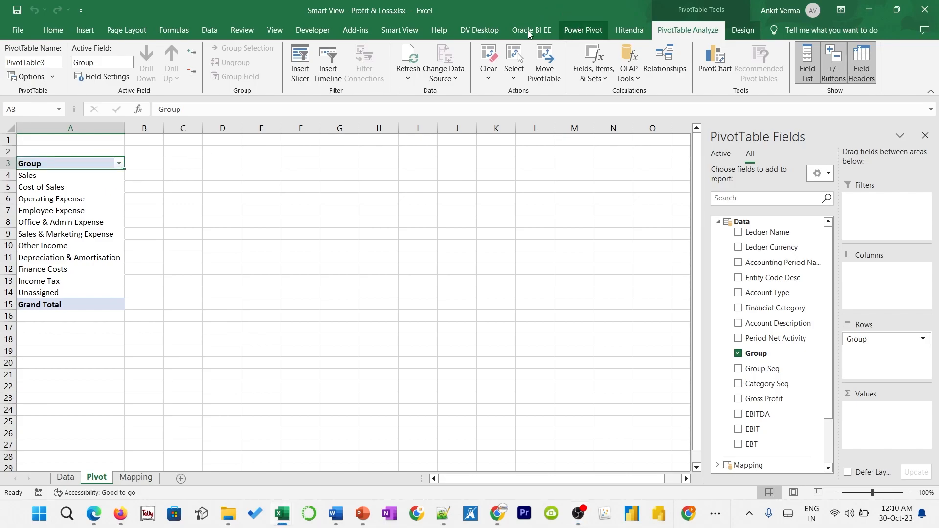
Start a new measure in the Measure table and name it Total Amount
{"action": "left_click", "coordinate": [587, 35]}
{"action": "left_click", "coordinate": [56, 77]}
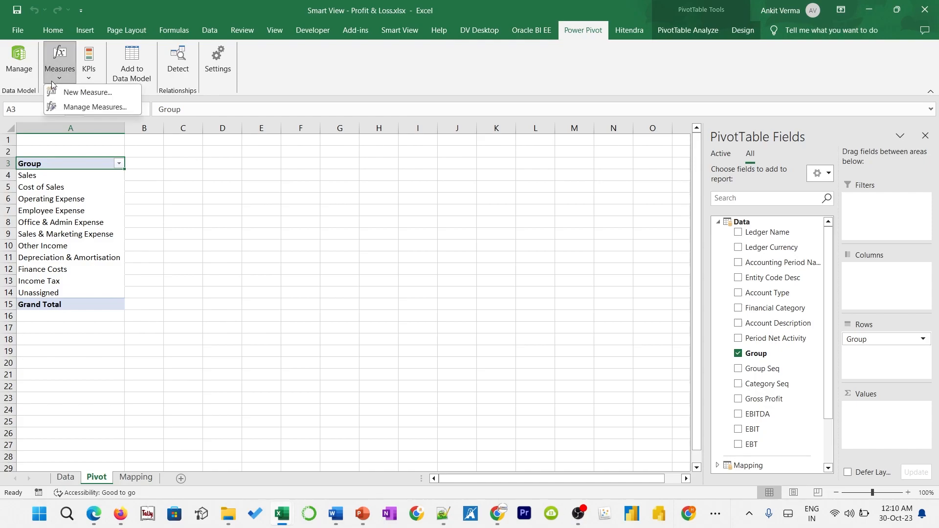
{"action": "left_click", "coordinate": [74, 91]}
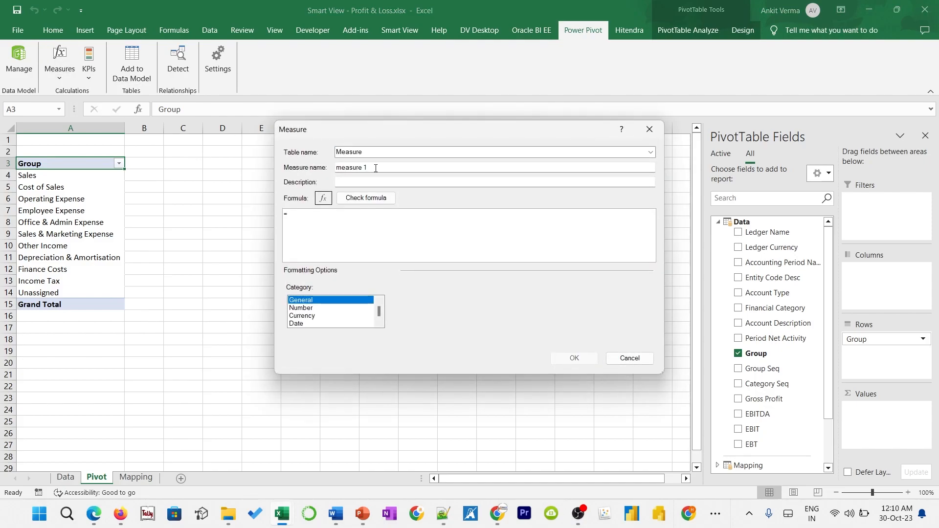
{"action": "left_click_drag", "start_coordinate": [373, 168], "coordinate": [271, 167]}
{"action": "type", "text": "Total Amount"}
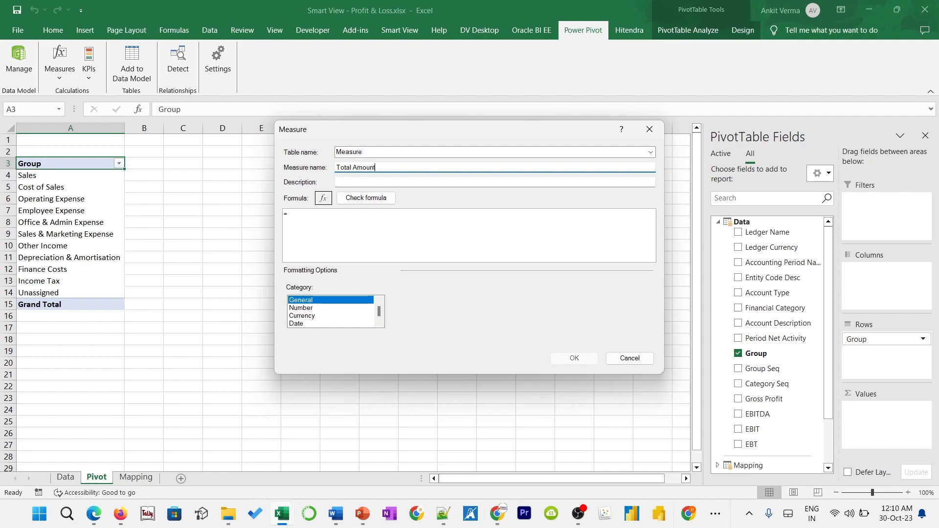
Enter the Total Amount formula =SUM(Data[Period Net Activity])*-1 and check it for errors
{"action": "left_click", "coordinate": [344, 225]}
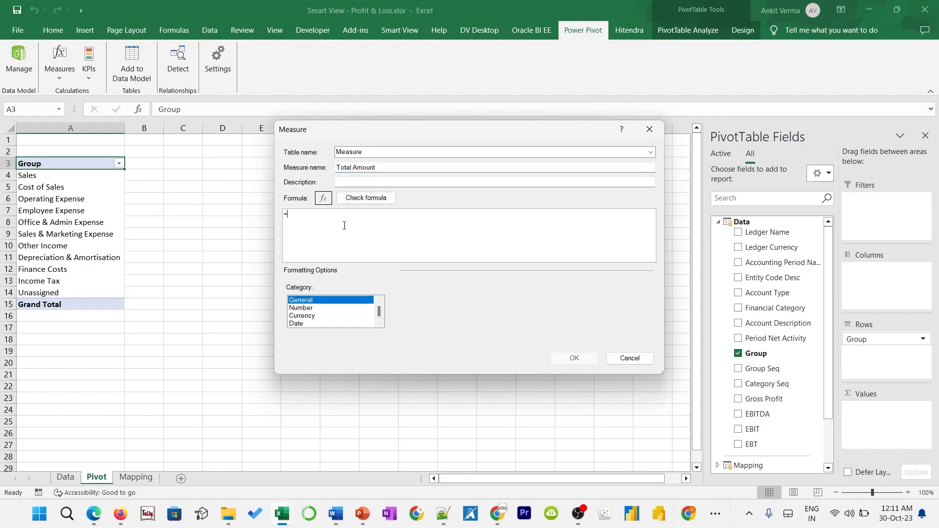
{"action": "type", "text": "sum("}
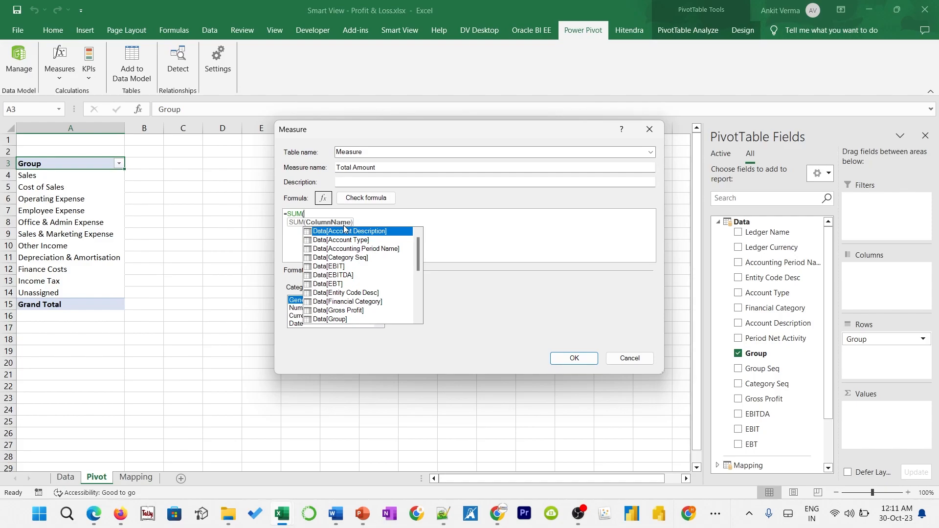
{"action": "type", "text": "peri"}
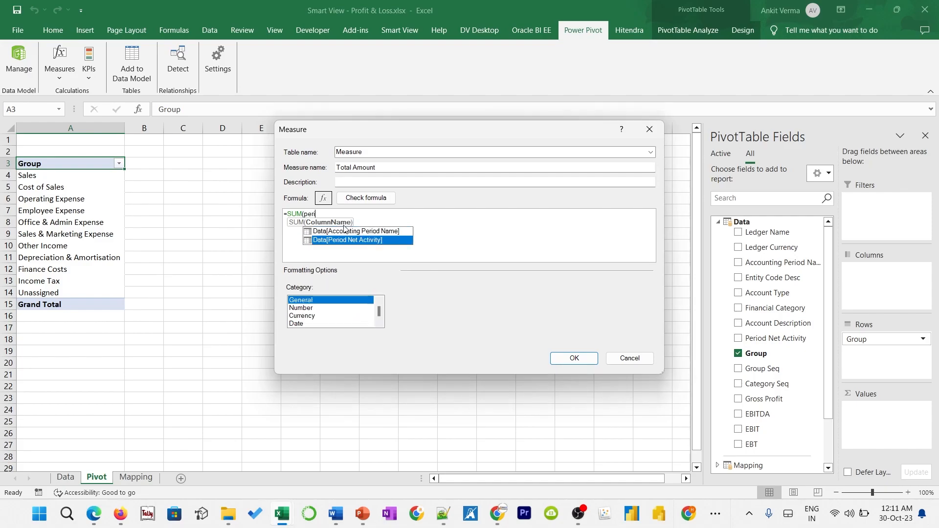
{"action": "double_click", "coordinate": [359, 240]}
{"action": "type", "text": ")"}
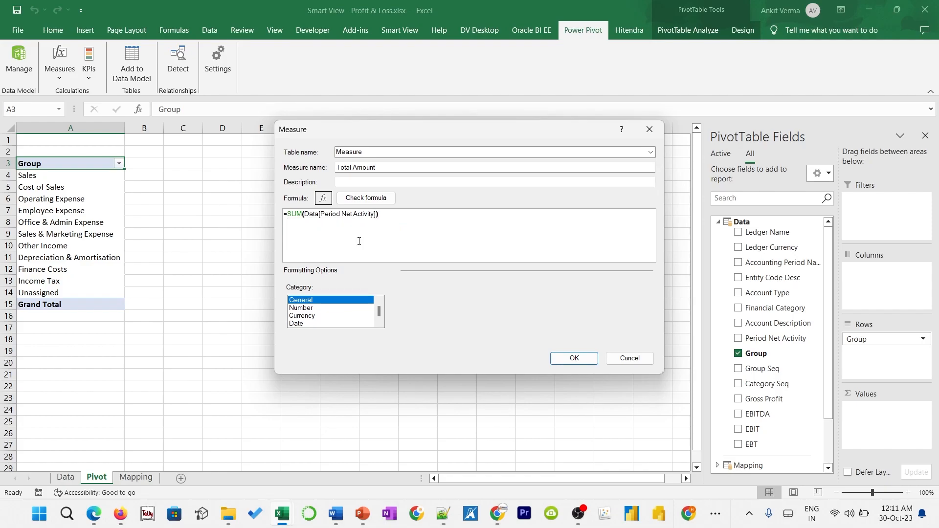
{"action": "type", "text": "*"}
{"action": "left_click", "coordinate": [370, 201]}
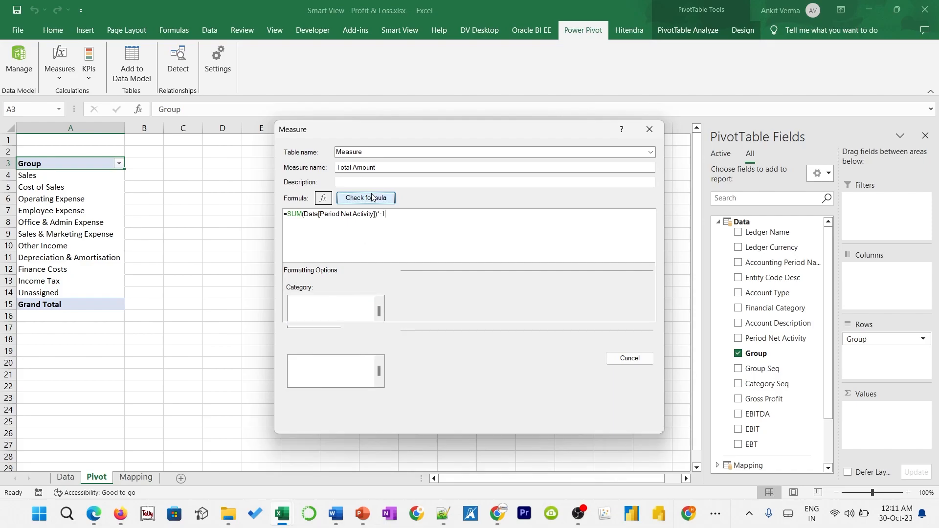
Format the Total Amount measure as a decimal number with the 1000 separator and save it
{"action": "left_click", "coordinate": [309, 368]}
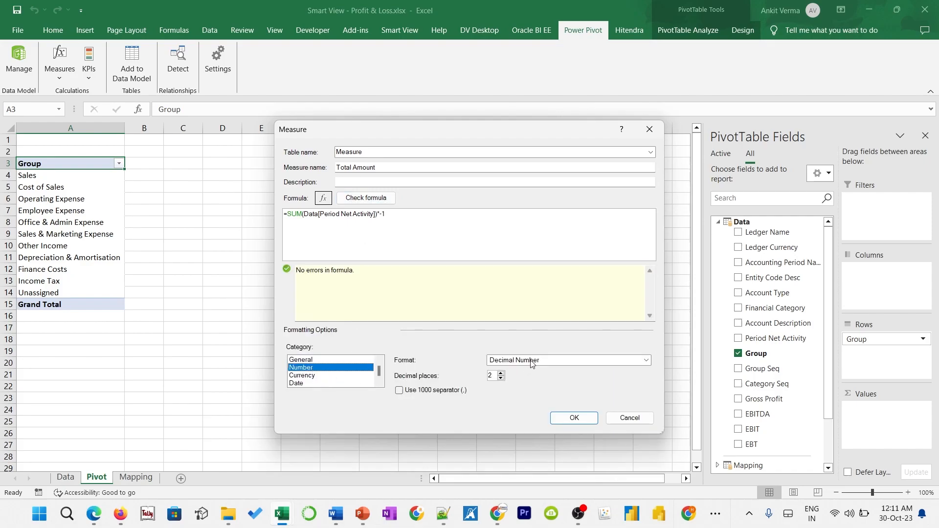
{"action": "left_click", "coordinate": [399, 390]}
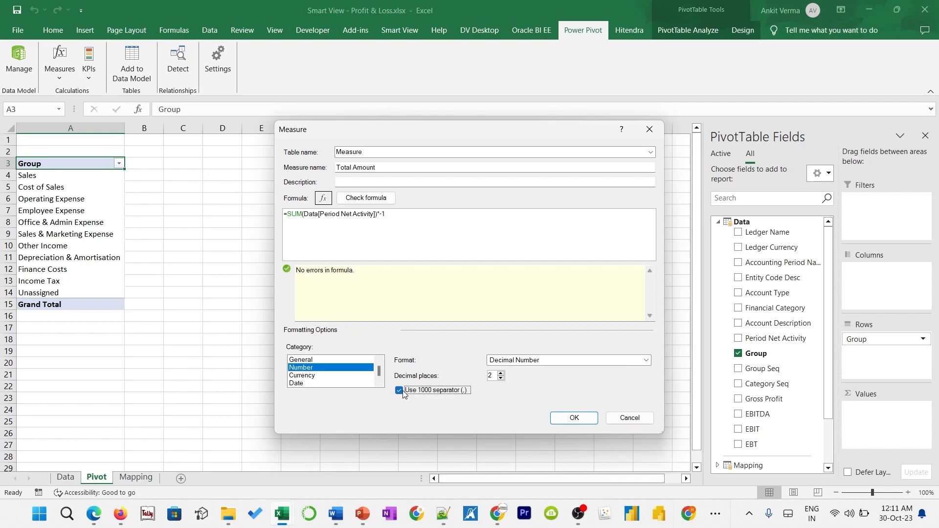
{"action": "left_click", "coordinate": [574, 418]}
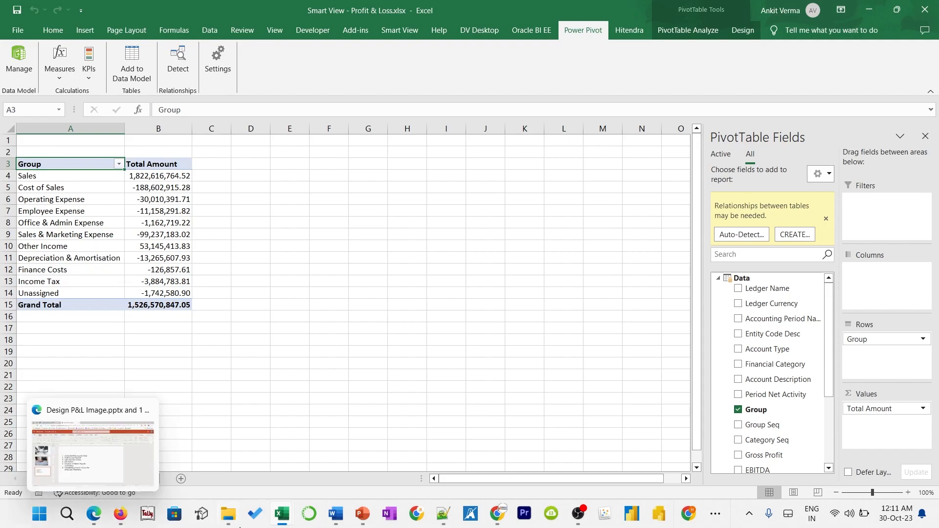
Examine the Gross Profit column of the Data table in the Power Pivot window and return to the PivotTable
{"action": "mouse_move", "coordinate": [281, 513]}
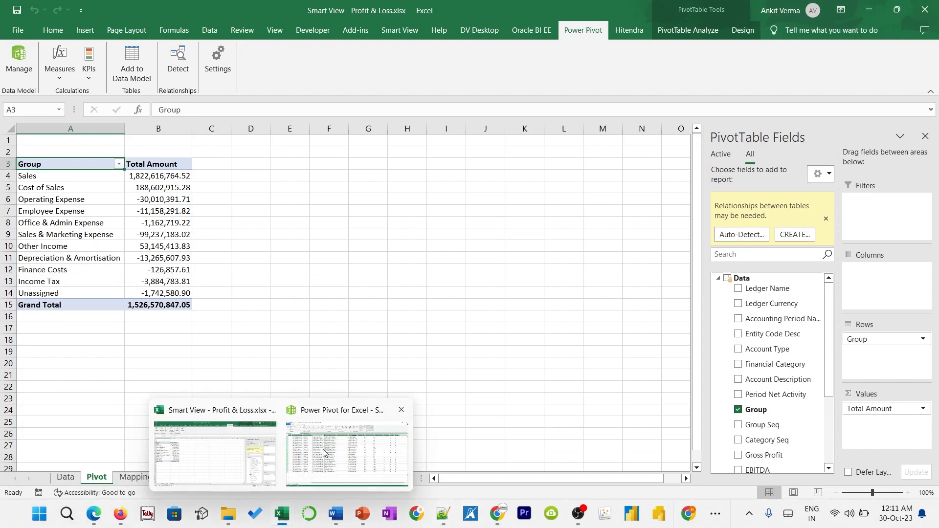
{"action": "left_click", "coordinate": [327, 386]}
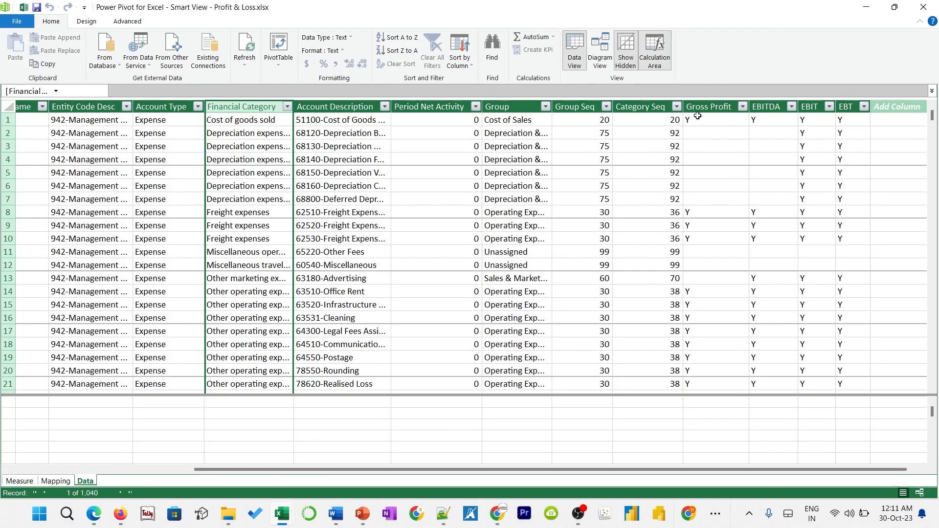
{"action": "left_click", "coordinate": [703, 120]}
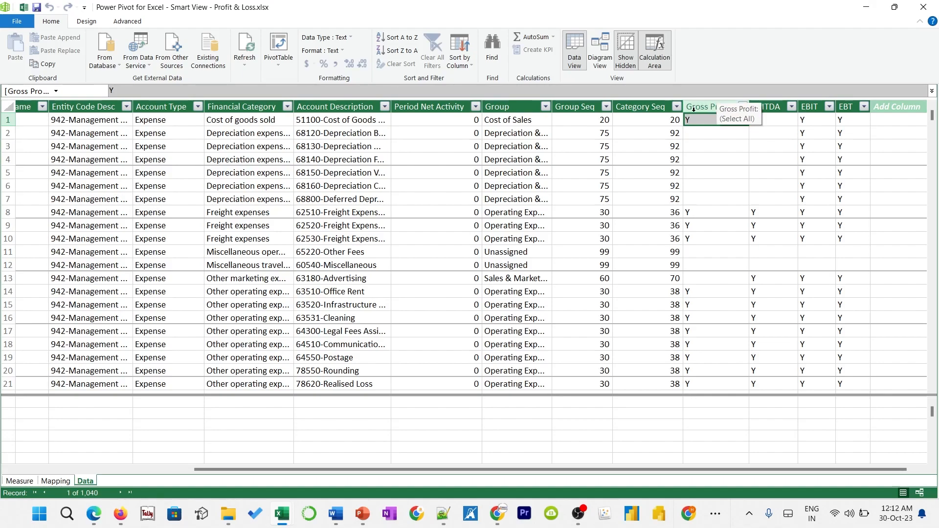
{"action": "left_click", "coordinate": [866, 10]}
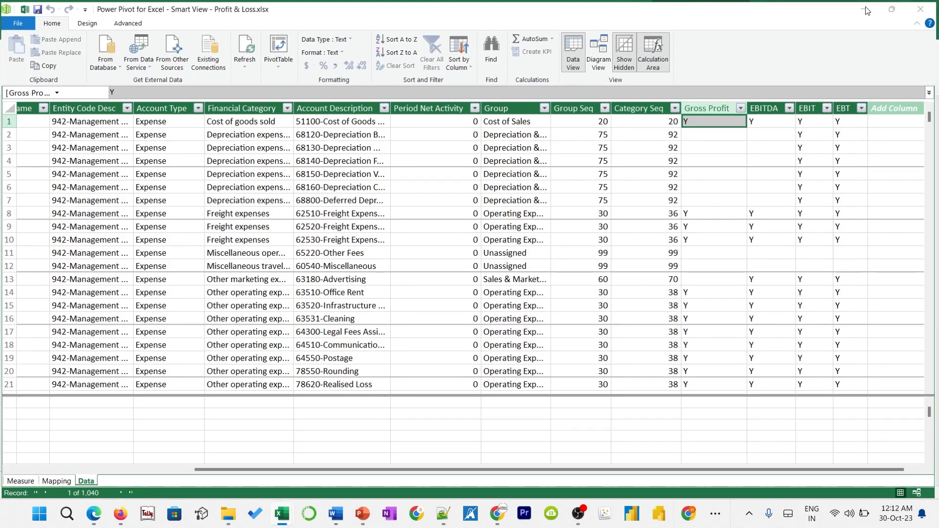
Start a new measure in the Measure table and name it Total Gross Profit
{"action": "left_click", "coordinate": [68, 86]}
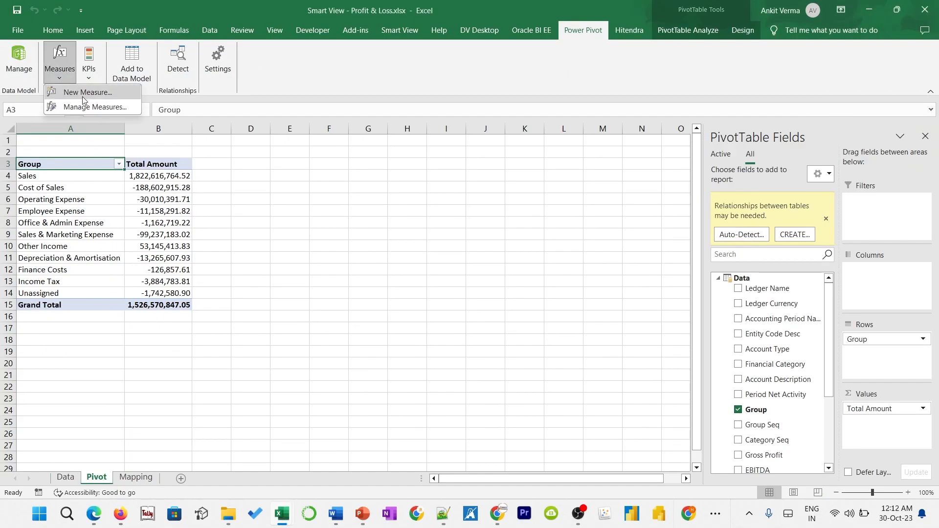
{"action": "left_click", "coordinate": [73, 92]}
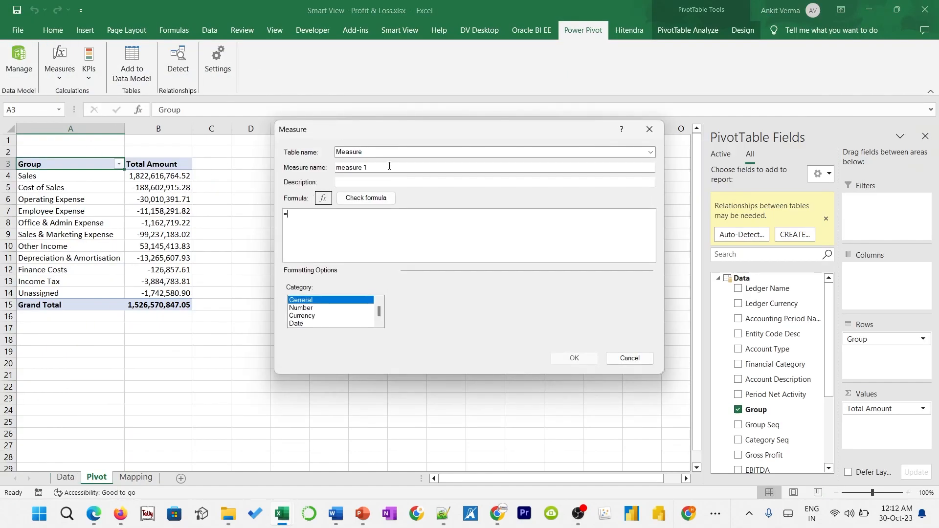
{"action": "left_click_drag", "start_coordinate": [389, 167], "coordinate": [247, 172]}
{"action": "type", "text": "Gross Profit"}
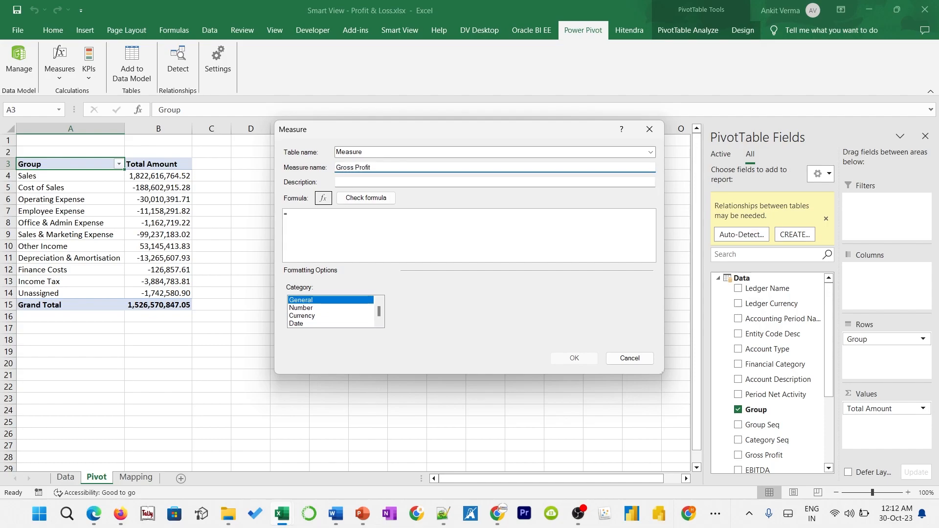
{"action": "type", "text": "Total"}
Begin the Total Gross Profit formula with CALCULATE, using [Total Amount] as its expression on a separate line
{"action": "left_click", "coordinate": [307, 220]}
{"action": "type", "text": "CALCULATE("}
{"action": "key", "text": "Return"}
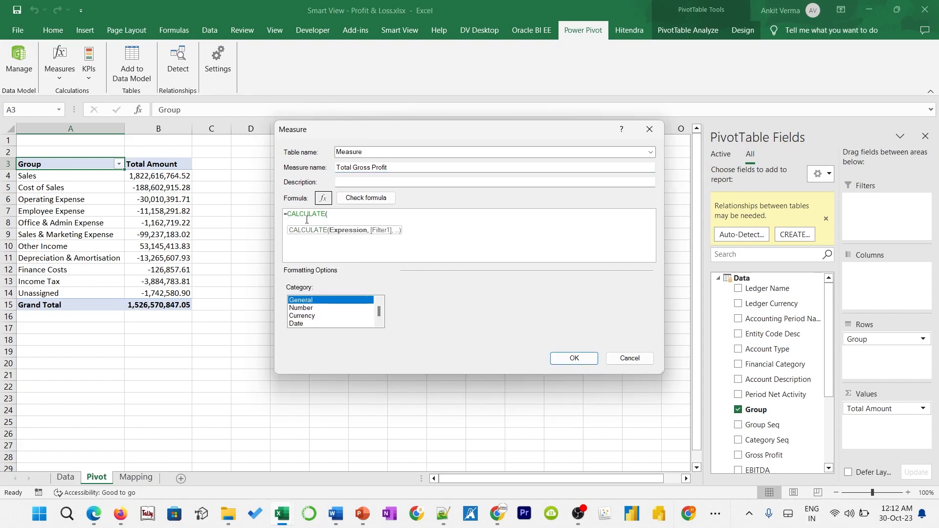
{"action": "key", "text": "Tab"}
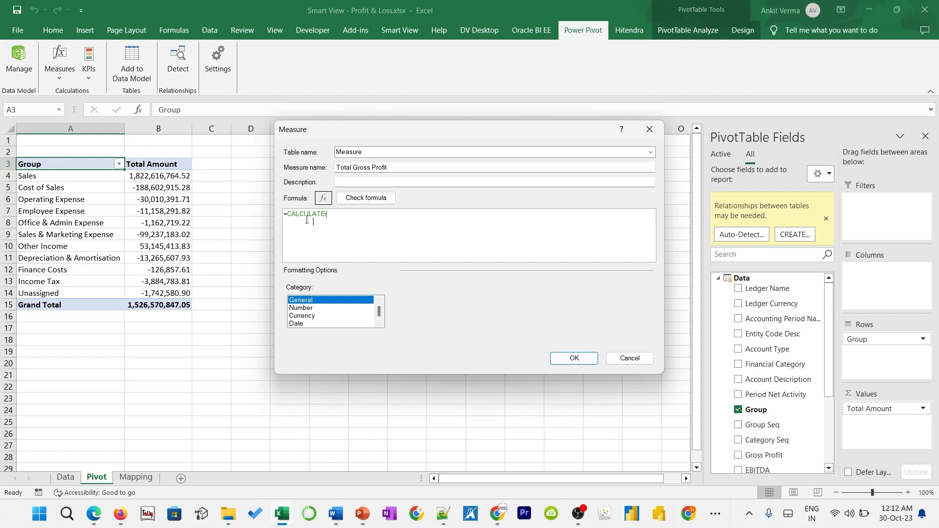
{"action": "type", "text": "[Total Amount],"}
{"action": "key", "text": "shift+Return"}
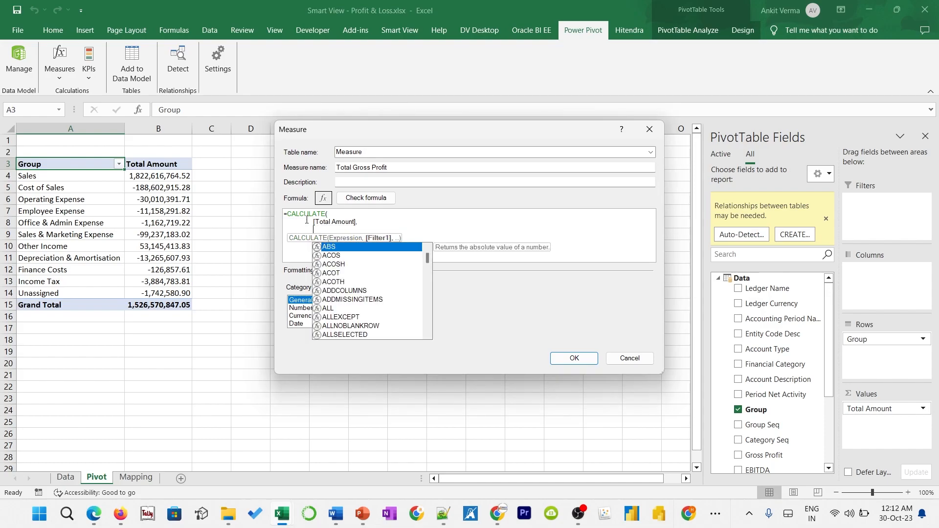
Add the filter Data[Gross Profit] = "Y" to the CALCULATE formula, close the parenthesis and check the formula
{"action": "type", "text": "gro"}
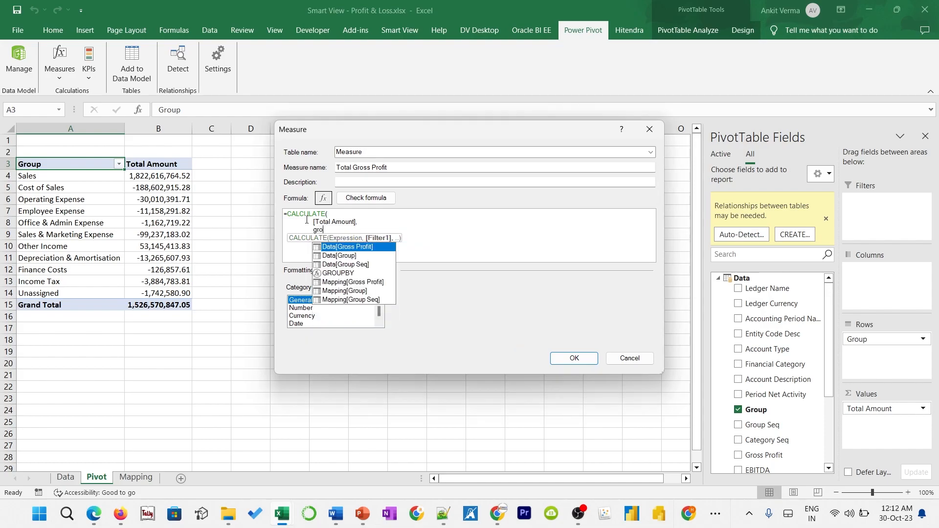
{"action": "key", "text": "Tab"}
{"action": "type", "text": "= '"}
{"action": "type", "text": "Y"}
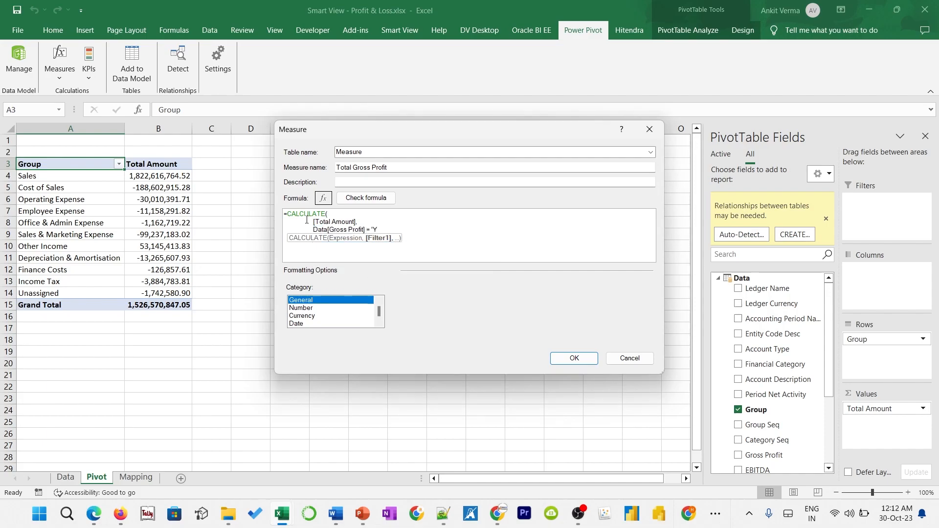
{"action": "type", "text": "\""}
{"action": "key", "text": "Return"}
{"action": "type", "text": ")"}
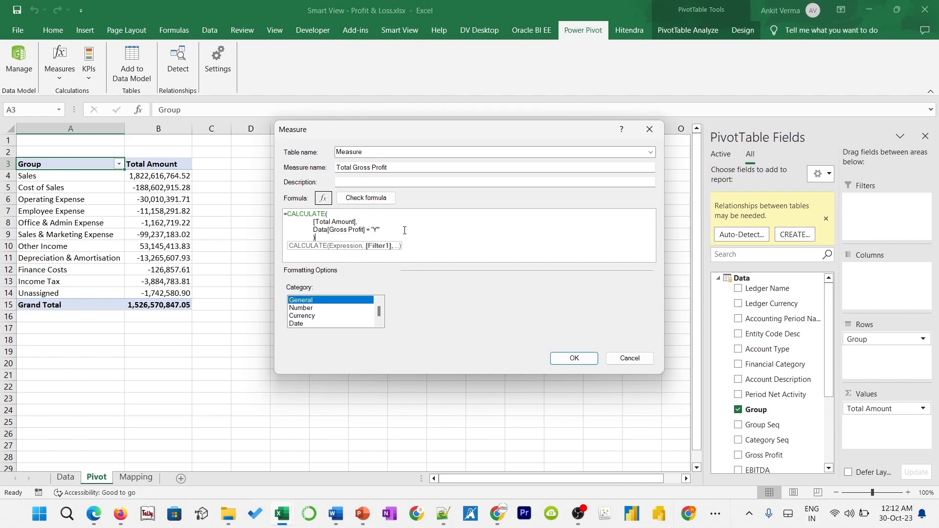
{"action": "key", "text": "BackSpace"}
{"action": "key", "text": "BackSpace"}
{"action": "key", "text": "BackSpace"}
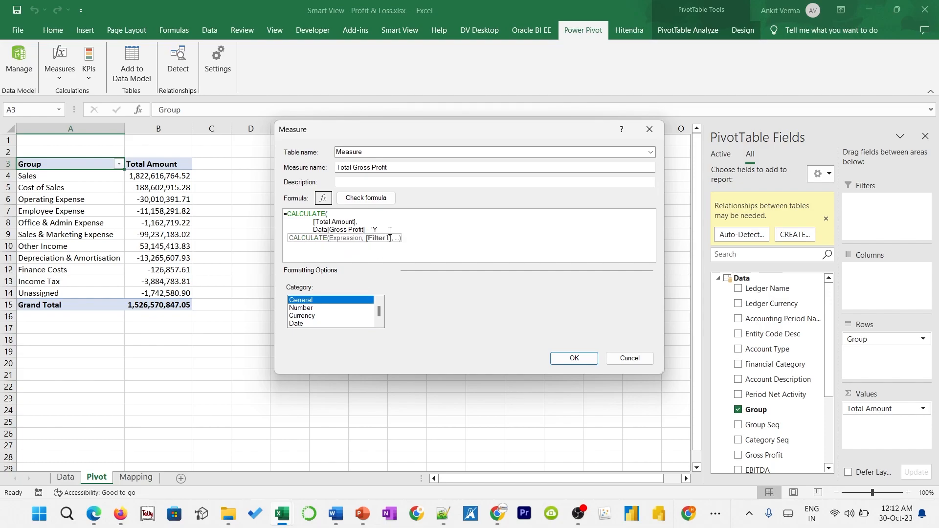
{"action": "key", "text": "Left"}
{"action": "left_click", "coordinate": [366, 198]}
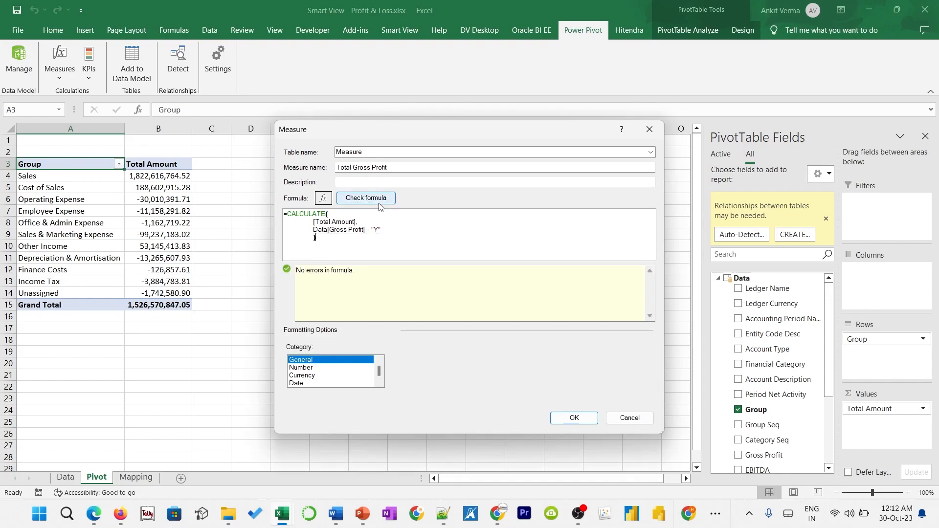
Format the Total Gross Profit measure as a decimal number with the 1000 separator and save it
{"action": "left_click", "coordinate": [334, 368]}
{"action": "left_click", "coordinate": [398, 390]}
{"action": "left_click", "coordinate": [577, 418]}
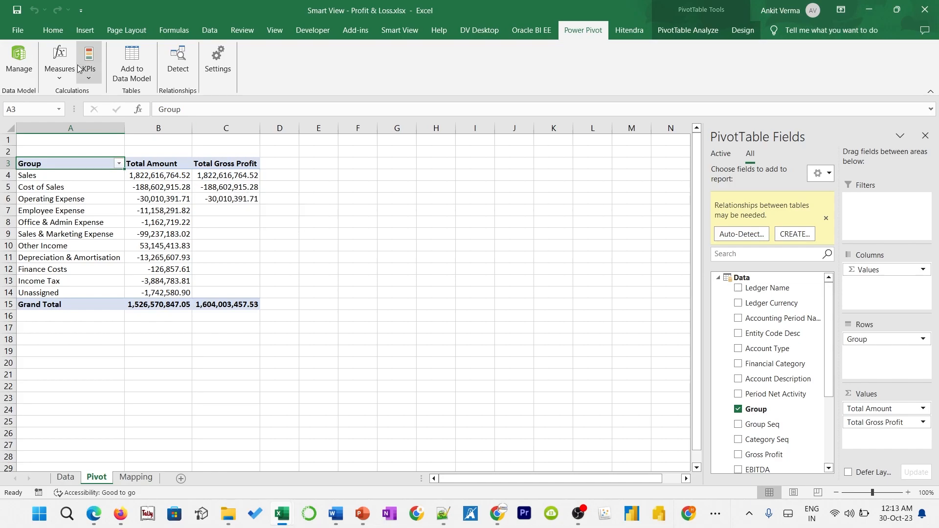
Start another new measure in the Measure table and name it EBITDA
{"action": "left_click", "coordinate": [62, 77]}
{"action": "left_click", "coordinate": [84, 93]}
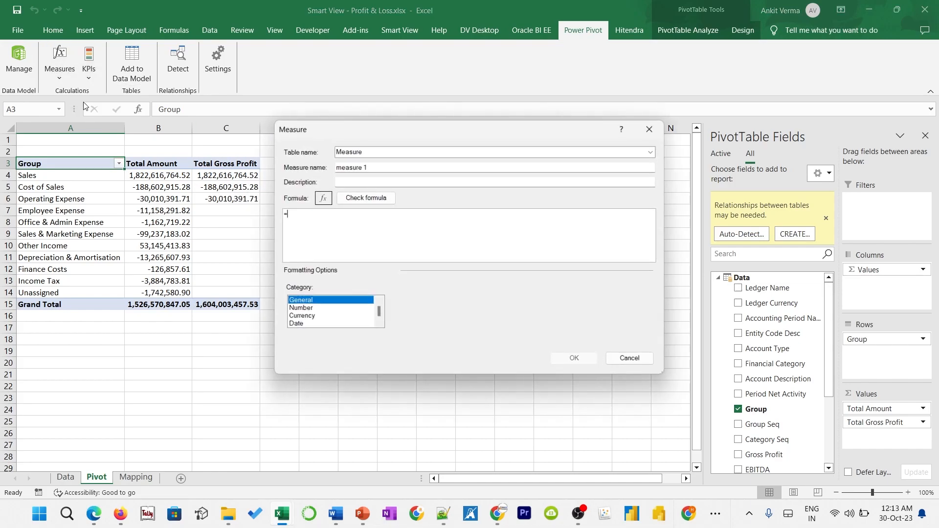
{"action": "left_click_drag", "start_coordinate": [377, 167], "coordinate": [284, 171]}
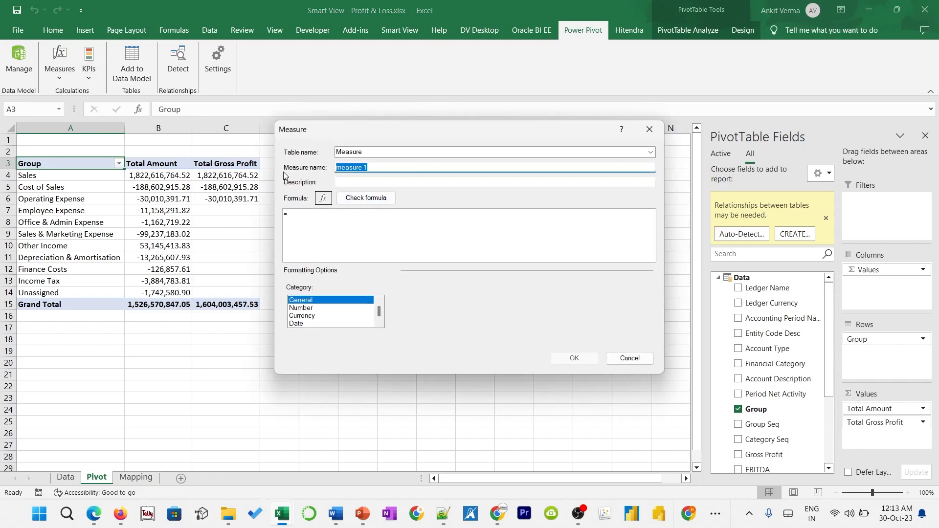
{"action": "type", "text": "EBITDA"}
Begin the EBITDA formula with CALCULATE, using [Total Amount] as its expression on a separate line
{"action": "left_click", "coordinate": [323, 251]}
{"action": "type", "text": "CALCULATE("}
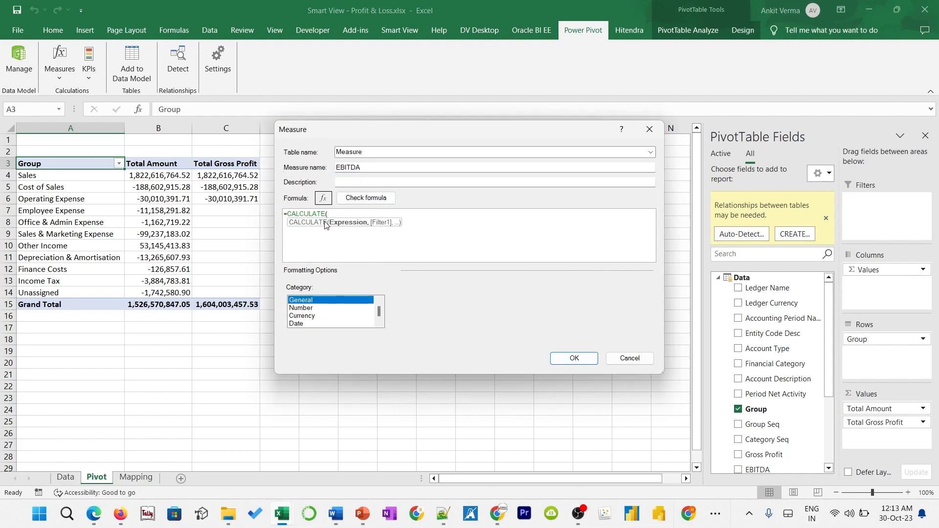
{"action": "key", "text": "Return"}
{"action": "key", "text": "Tab"}
{"action": "type", "text": "[Total Amount],"}
{"action": "key", "text": "Return"}
{"action": "key", "text": "Tab"}
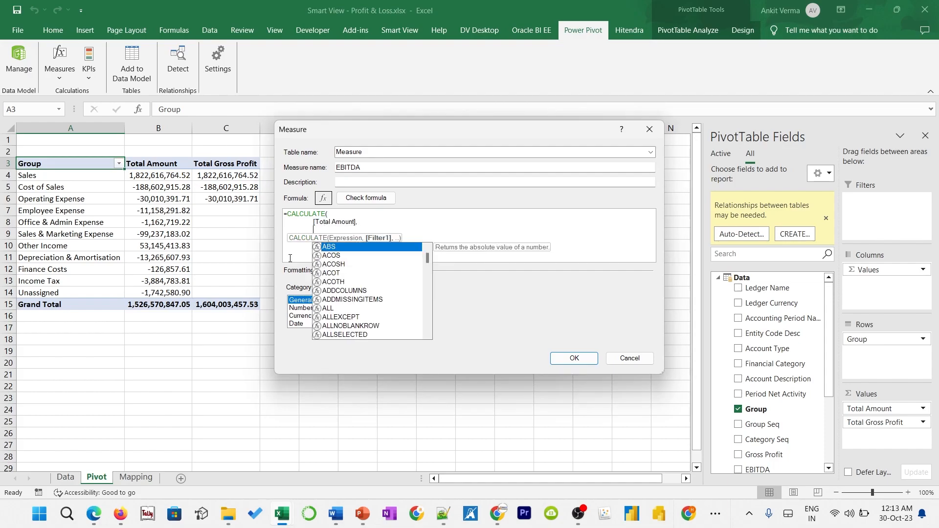
Complete the EBITDA formula with the filter Data[EBITDA] = "Y" and a closing parenthesis, and check it
{"action": "type", "text": "E"}
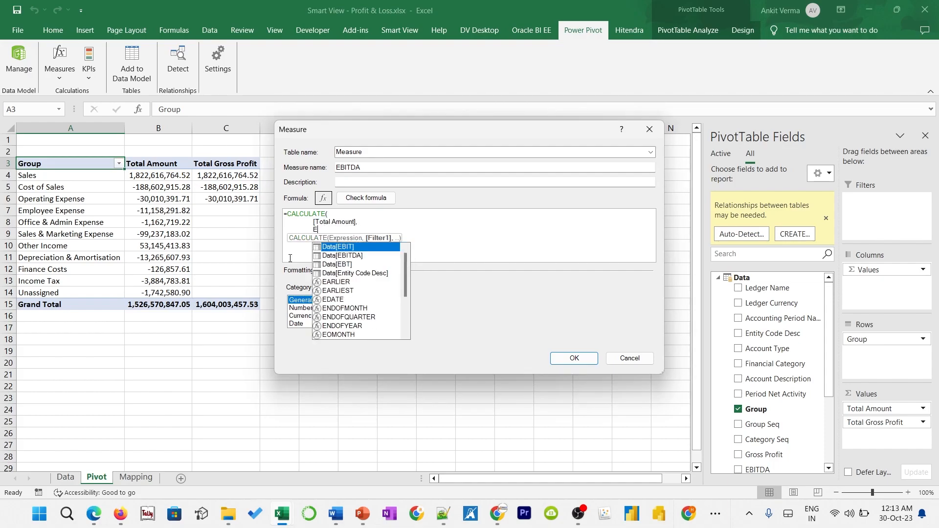
{"action": "key", "text": "Down"}
{"action": "key", "text": "Tab"}
{"action": "type", "text": "= \"y\""}
{"action": "key", "text": "BackSpace"}
{"action": "type", "text": "Y"}
{"action": "key", "text": "End"}
{"action": "key", "text": "Return"}
{"action": "type", "text": ")"}
{"action": "key", "text": "shift+Up"}
{"action": "key", "text": "shift+Up"}
{"action": "key", "text": "shift+Up"}
{"action": "key", "text": "shift+Up"}
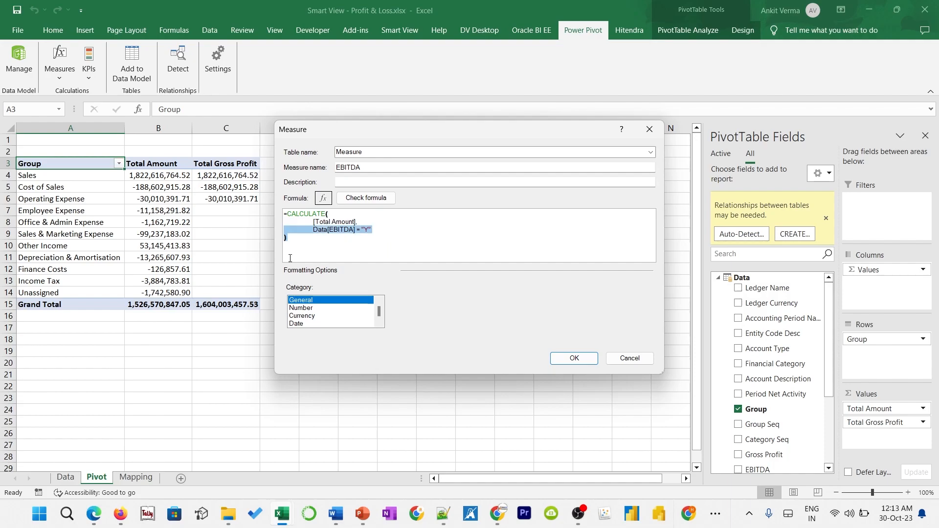
{"action": "left_click", "coordinate": [366, 197]}
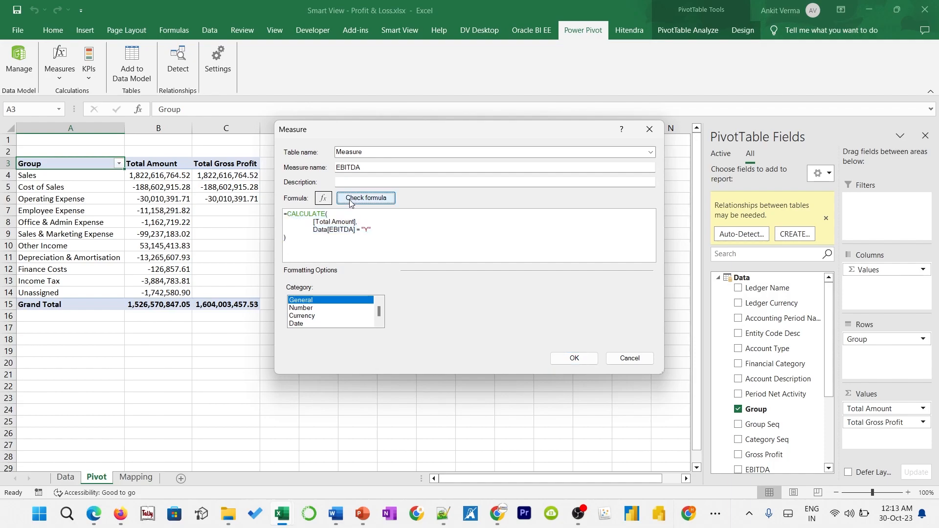
Format the EBITDA measure as a decimal number with the 1000 separator and try to save it
{"action": "left_click", "coordinate": [301, 367]}
{"action": "left_click", "coordinate": [442, 391]}
{"action": "left_click", "coordinate": [562, 418]}
Rename the EBITDA measure to Total EBITDA and save it
{"action": "left_click", "coordinate": [378, 167]}
{"action": "type", "text": "Total"}
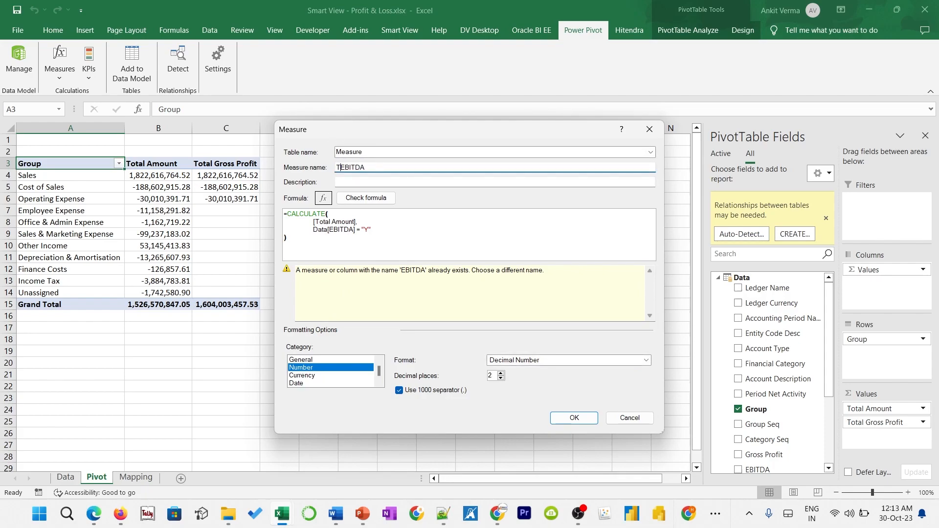
{"action": "left_click", "coordinate": [574, 418]}
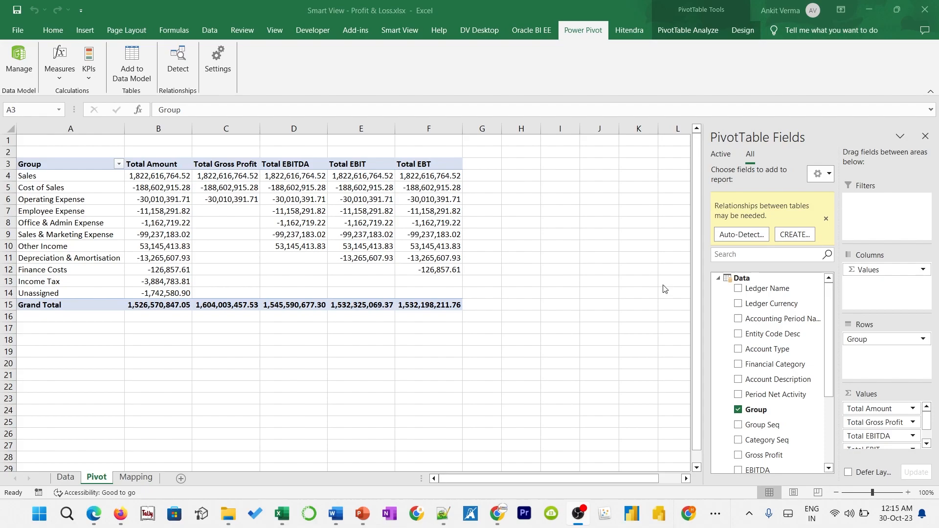
Collapse the Data table in the PivotTable field list and switch to the Power Pivot window
{"action": "left_click", "coordinate": [717, 280]}
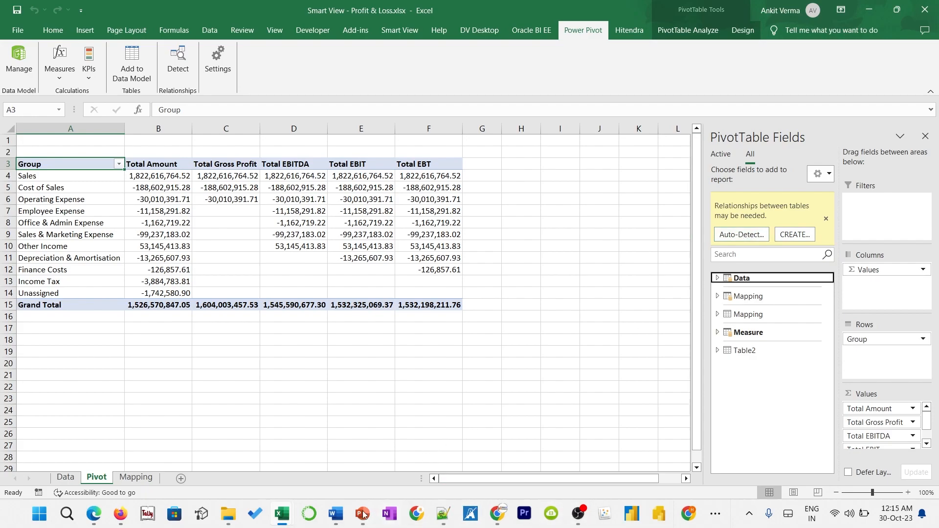
{"action": "mouse_move", "coordinate": [281, 513]}
{"action": "left_click", "coordinate": [324, 461]}
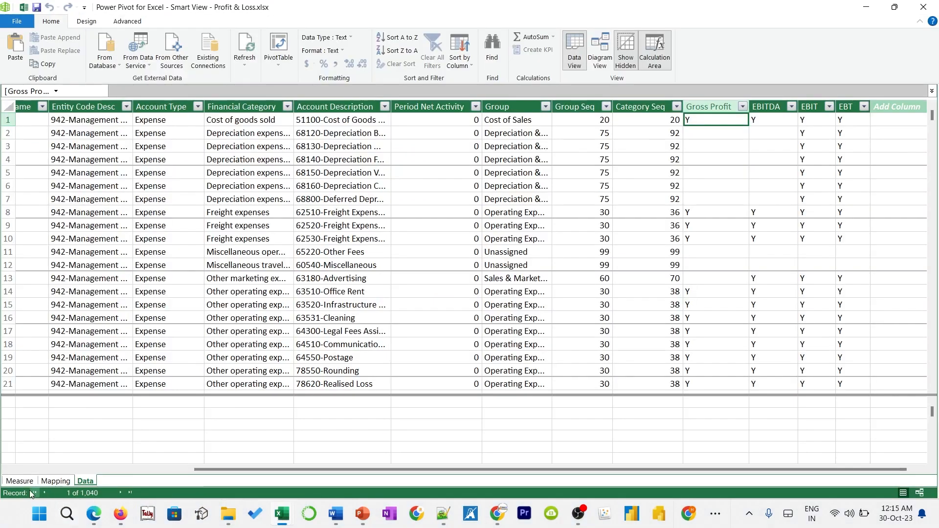
Hide the Dummy column of the Measure table from client tools and check the Measure table in the PivotTable field list
{"action": "left_click", "coordinate": [19, 480]}
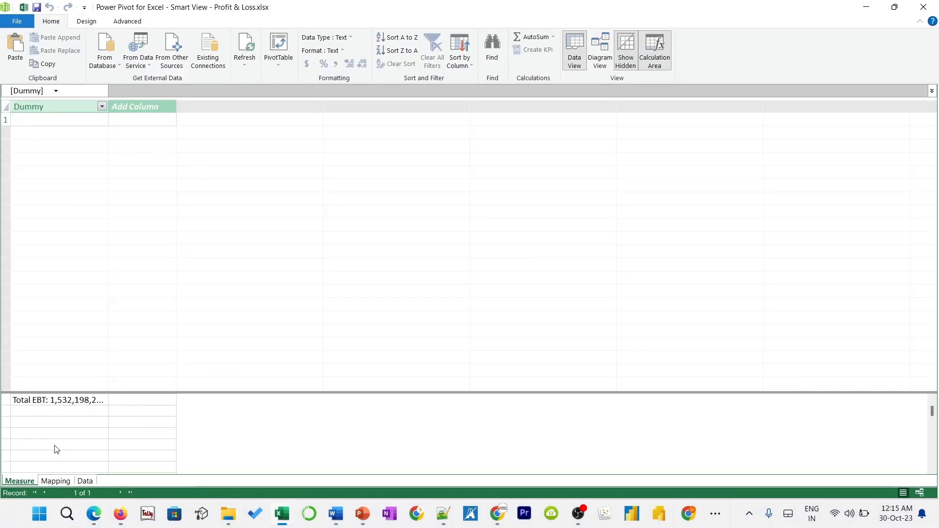
{"action": "right_click", "coordinate": [46, 109]}
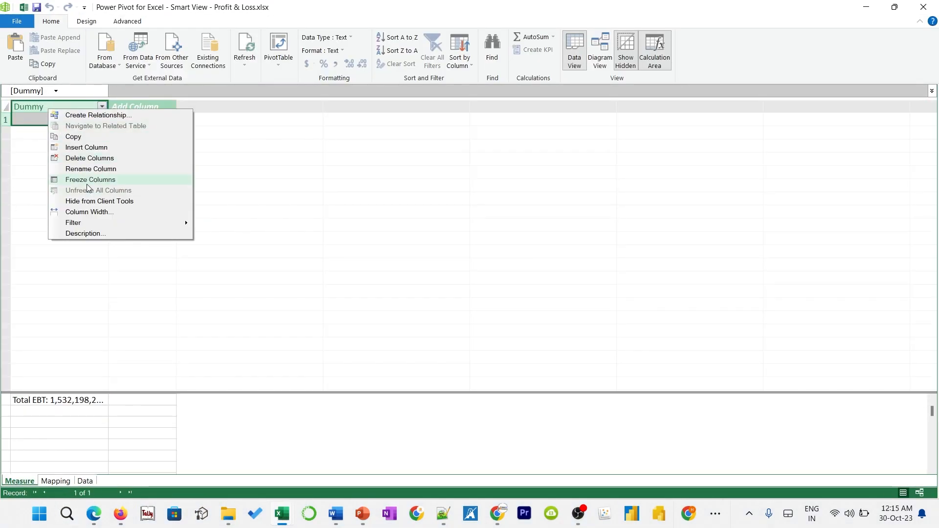
{"action": "left_click", "coordinate": [88, 202]}
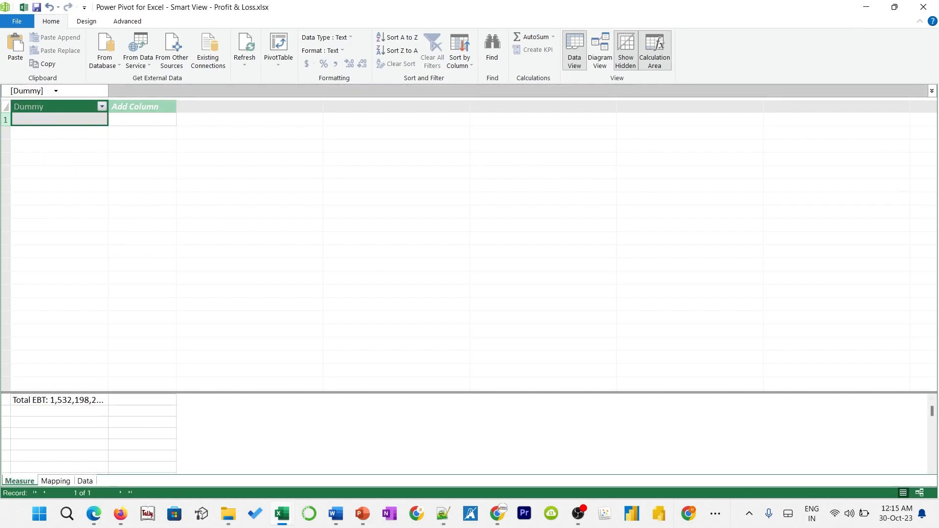
{"action": "left_click", "coordinate": [866, 8]}
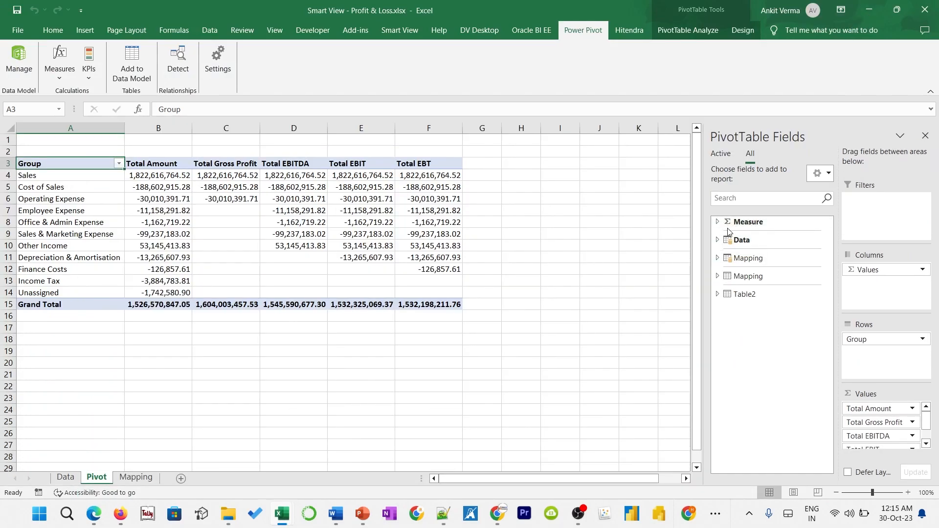
{"action": "left_click", "coordinate": [717, 222]}
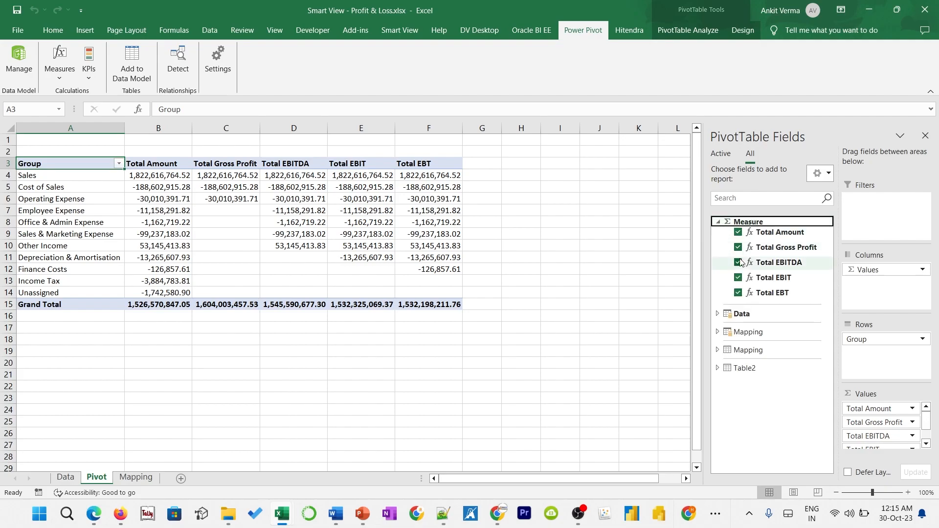
{"action": "left_click", "coordinate": [716, 222]}
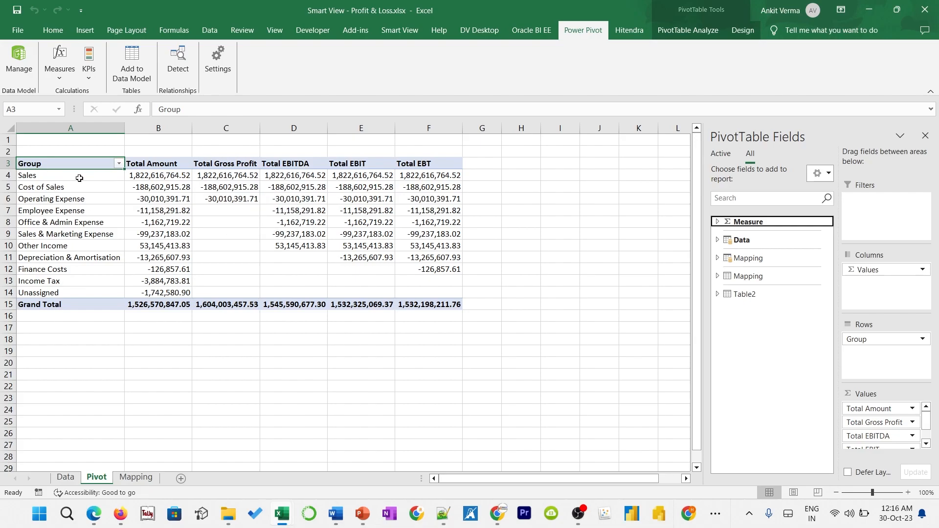
Try the PivotTable layout with Values in rows, below and above Group, and move Values back to columns
{"action": "left_click", "coordinate": [117, 198]}
{"action": "left_click_drag", "start_coordinate": [878, 274], "coordinate": [876, 353]}
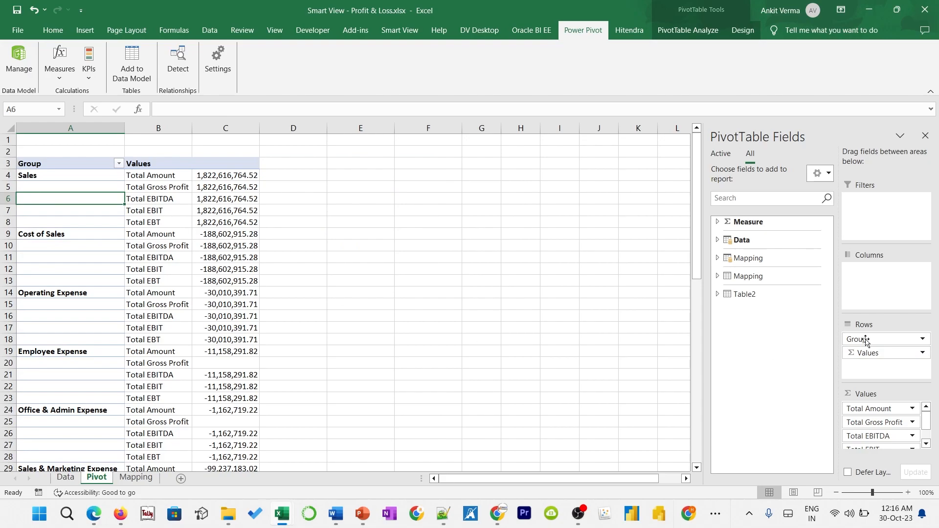
{"action": "left_click_drag", "start_coordinate": [892, 339], "coordinate": [887, 357]}
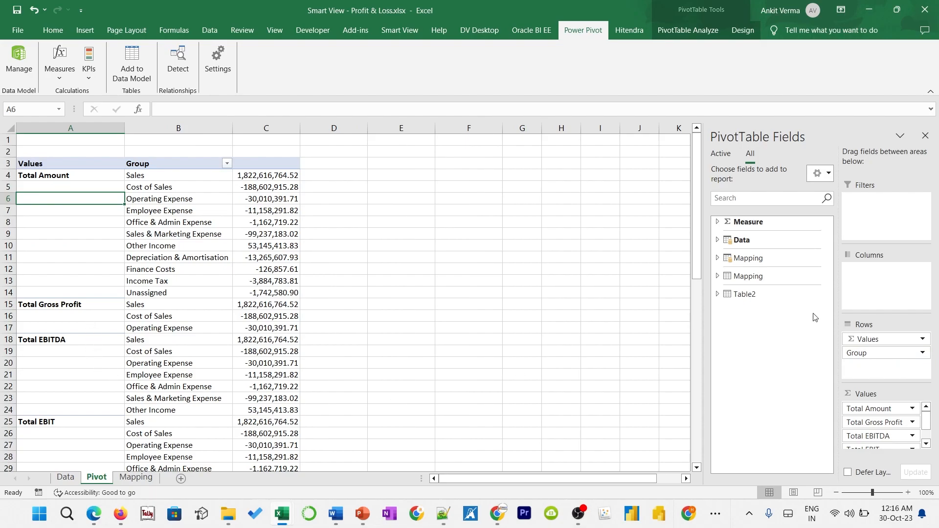
{"action": "left_click_drag", "start_coordinate": [876, 339], "coordinate": [875, 271]}
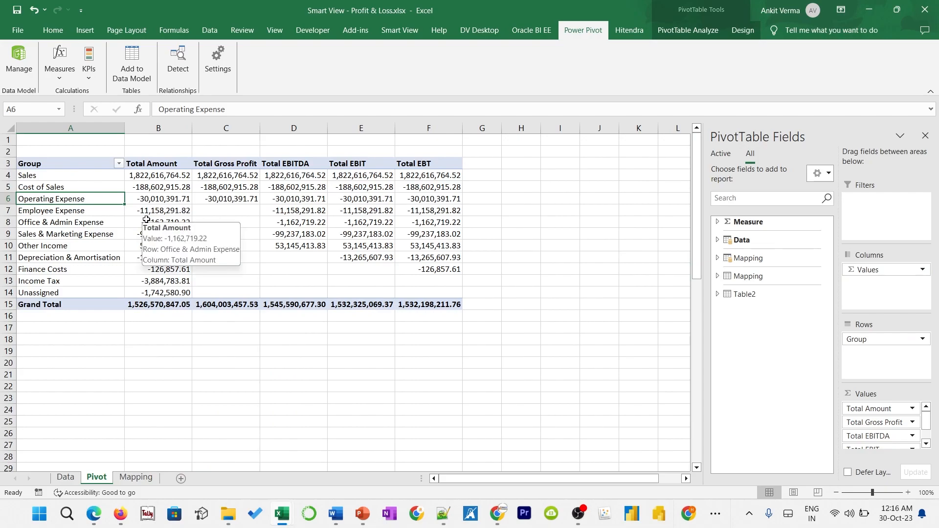
Review the Mapping table in the Power Pivot window and return to the Pivot worksheet
{"action": "left_click", "coordinate": [21, 66]}
{"action": "mouse_move", "coordinate": [282, 514]}
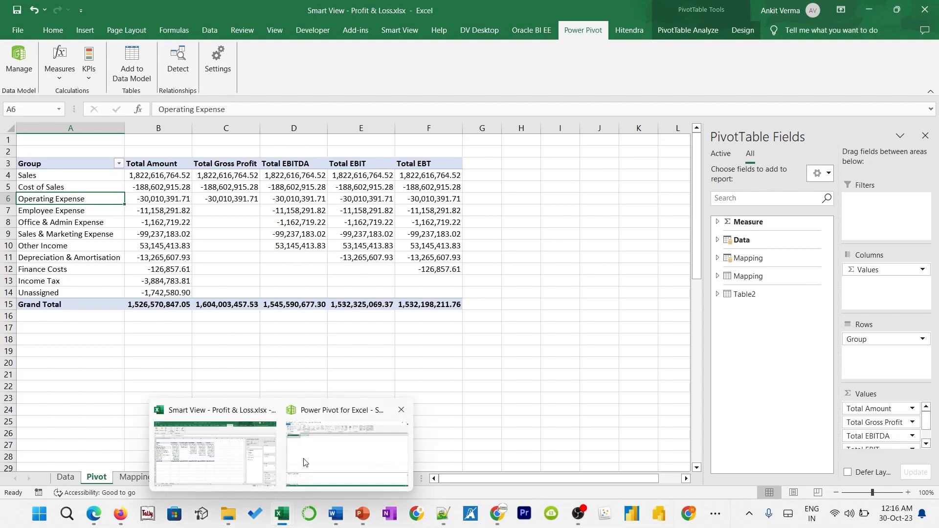
{"action": "left_click", "coordinate": [301, 472]}
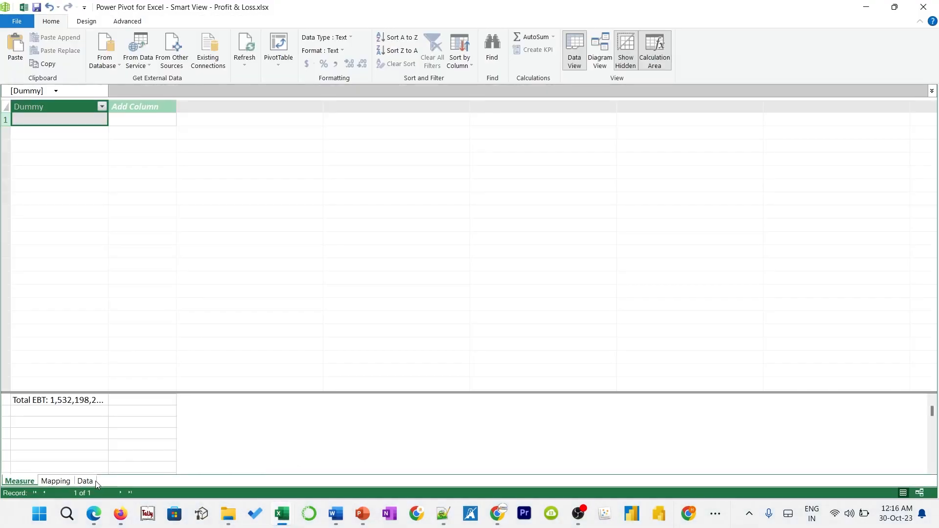
{"action": "left_click", "coordinate": [59, 483]}
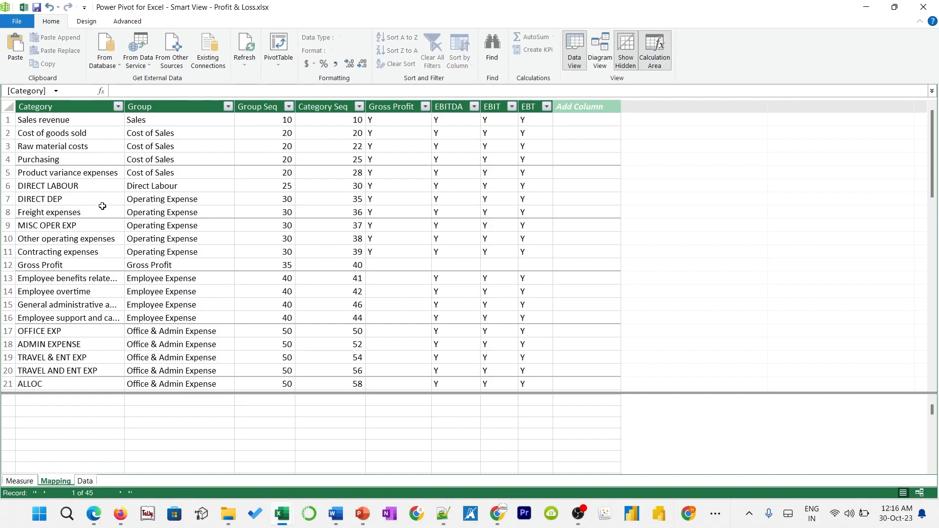
{"action": "left_click", "coordinate": [866, 7]}
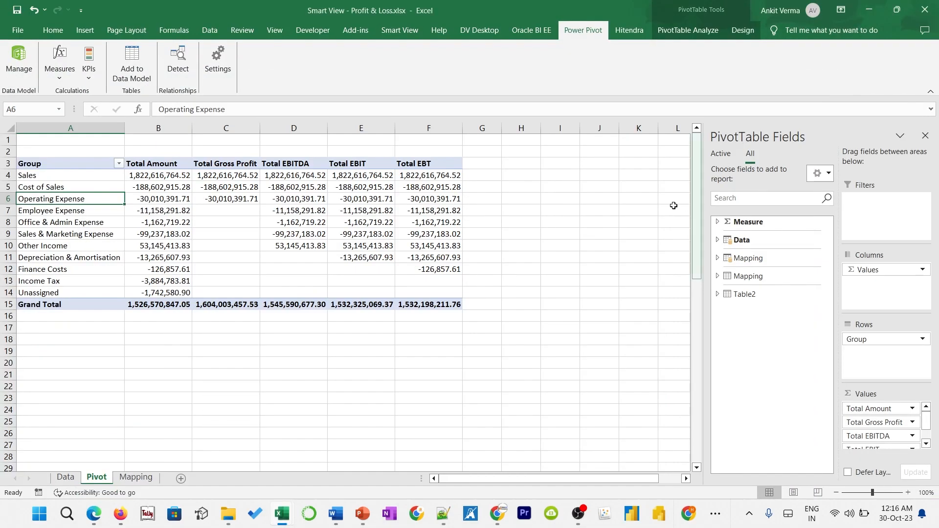
Select cell I3 beside the PivotTable on the Pivot sheet and bring up the insert commands
{"action": "left_click", "coordinate": [559, 166]}
{"action": "left_click", "coordinate": [59, 78]}
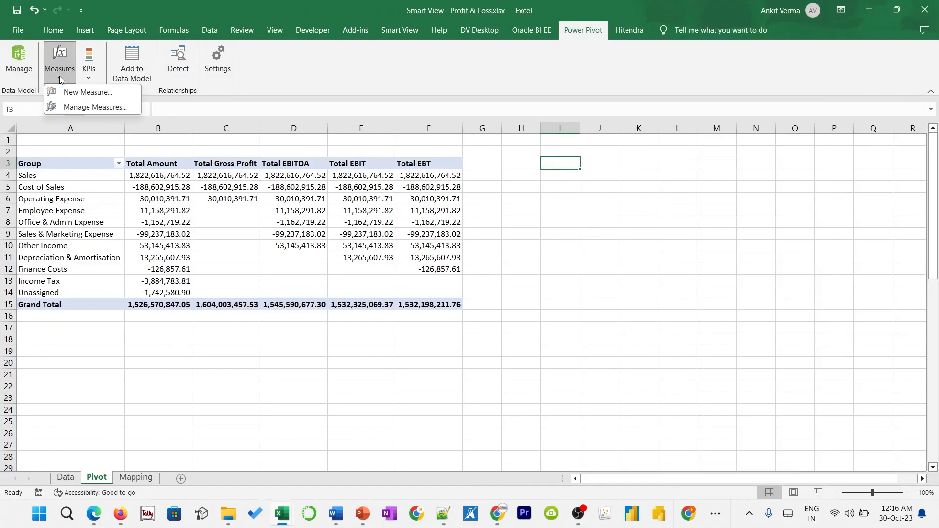
{"action": "left_click", "coordinate": [82, 32]}
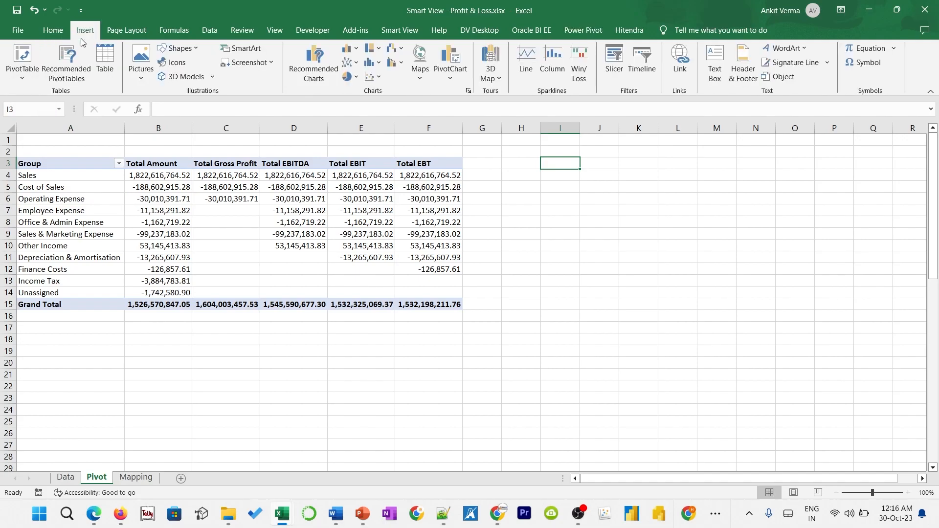
Insert a PivotTable from the data model at cell I3 of the existing Pivot worksheet
{"action": "left_click", "coordinate": [22, 78]}
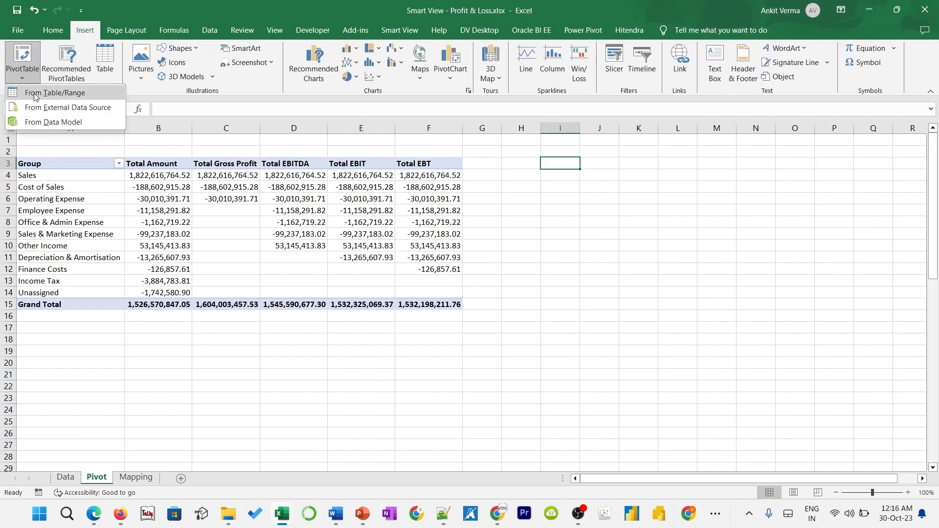
{"action": "left_click", "coordinate": [44, 123]}
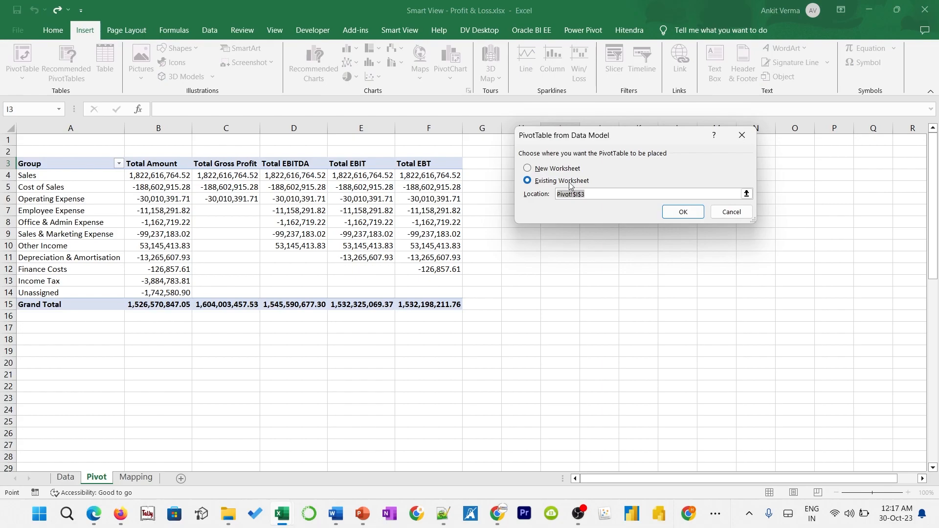
{"action": "left_click", "coordinate": [682, 212]}
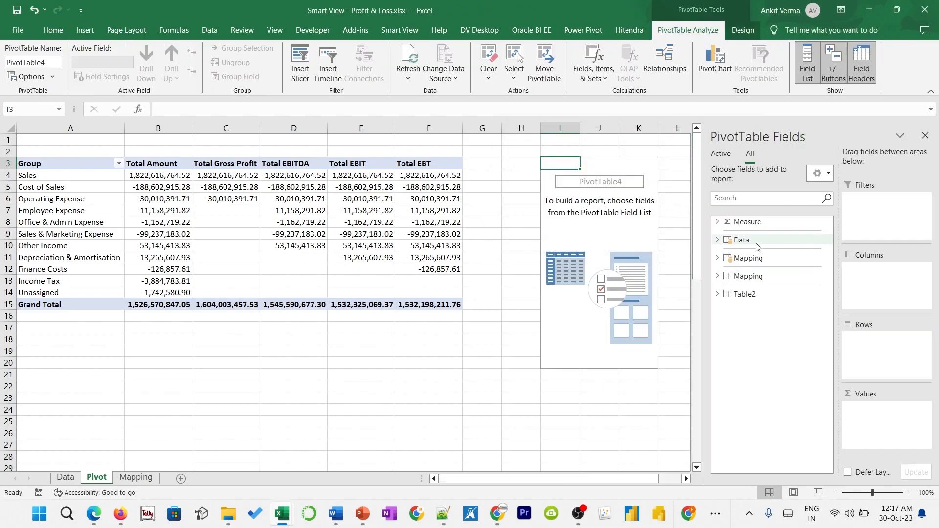
Add the Mapping table's Group field as rows and the Total Amount measure as values, then close the field list
{"action": "left_click", "coordinate": [718, 258]}
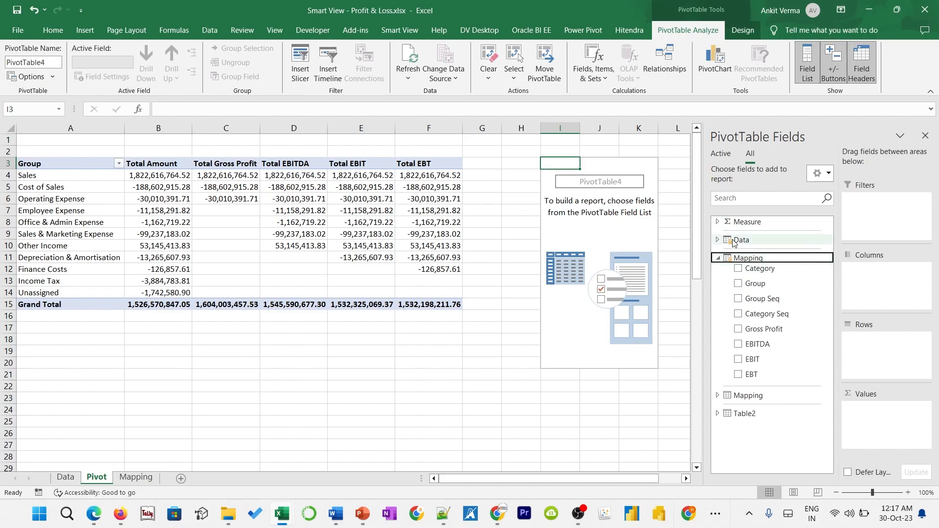
{"action": "left_click", "coordinate": [745, 284]}
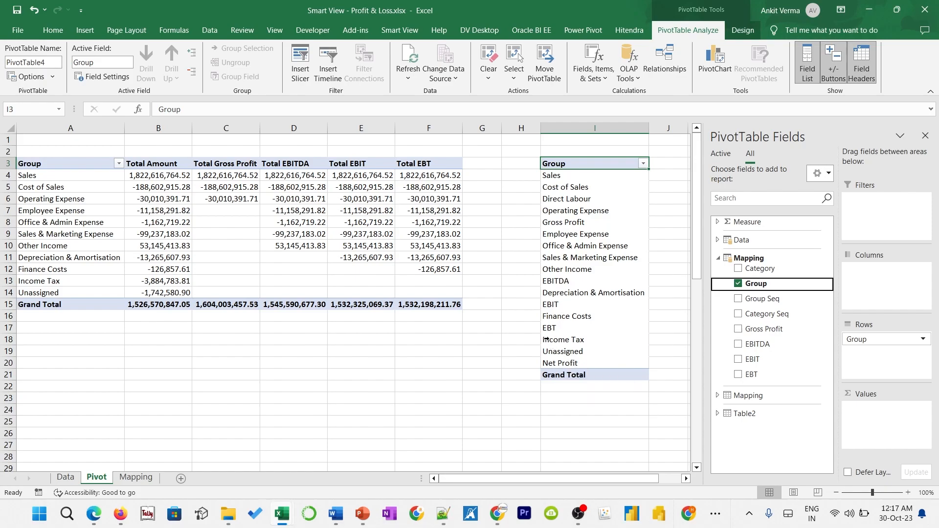
{"action": "left_click", "coordinate": [718, 258]}
{"action": "left_click", "coordinate": [718, 222]}
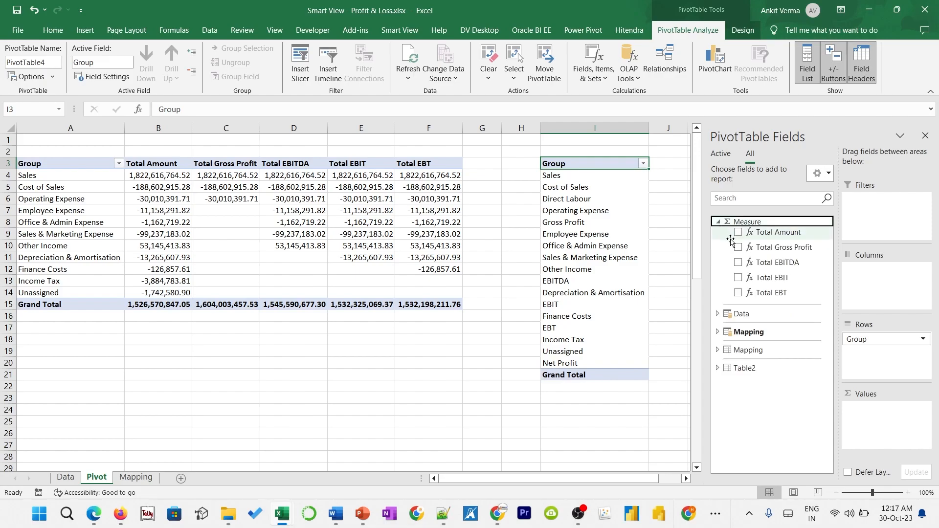
{"action": "left_click_drag", "start_coordinate": [744, 231], "coordinate": [880, 435]}
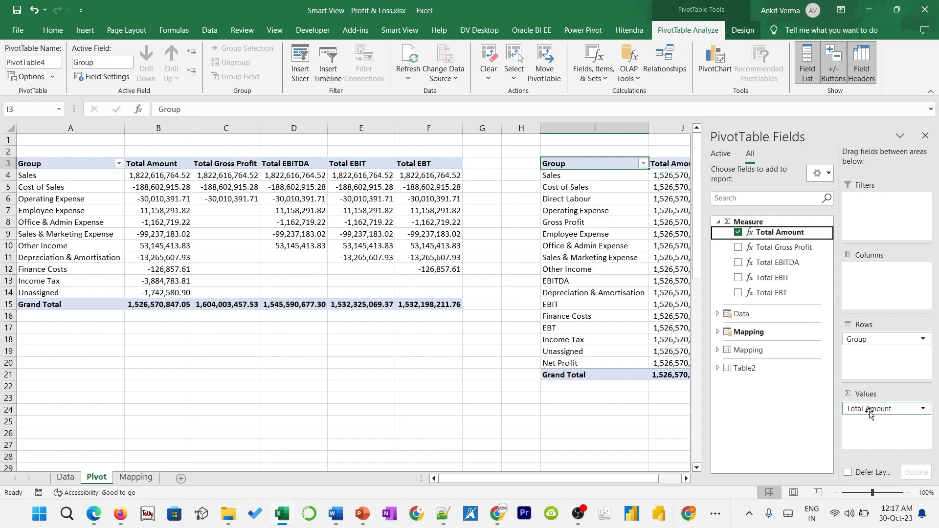
{"action": "mouse_move", "coordinate": [625, 481]}
{"action": "left_mouse_down"}
{"action": "mouse_move", "coordinate": [633, 483]}
{"action": "mouse_move", "coordinate": [626, 480]}
{"action": "left_mouse_up"}
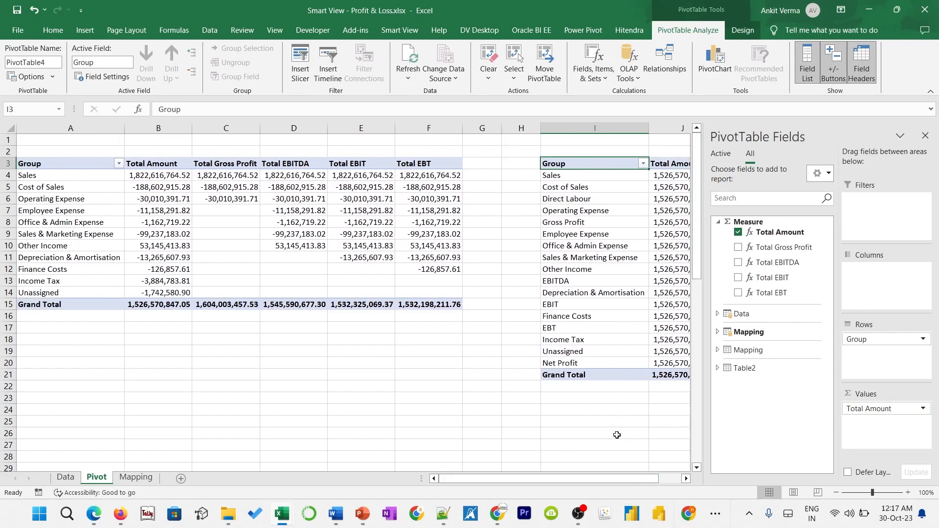
{"action": "mouse_move", "coordinate": [628, 483]}
{"action": "left_mouse_down"}
{"action": "mouse_move", "coordinate": [636, 483]}
{"action": "mouse_move", "coordinate": [627, 482]}
{"action": "left_mouse_up"}
{"action": "left_click", "coordinate": [925, 136]}
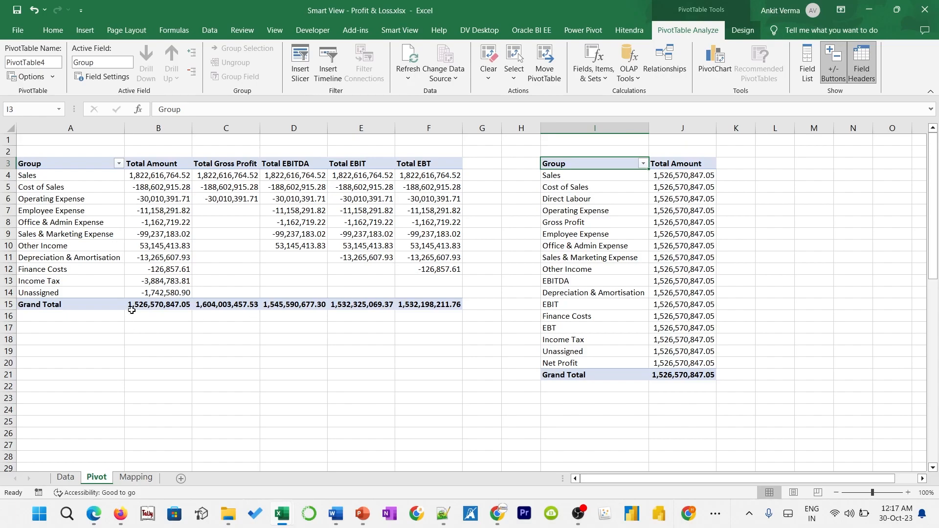
Create a new measure named PTD in the Measure table
{"action": "mouse_move", "coordinate": [654, 373]}
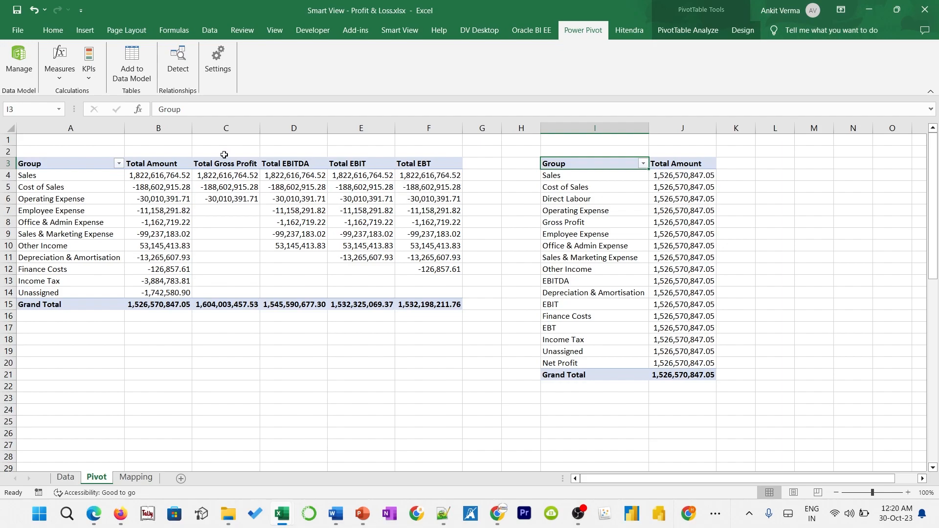
{"action": "left_click", "coordinate": [59, 73]}
{"action": "left_click", "coordinate": [73, 93]}
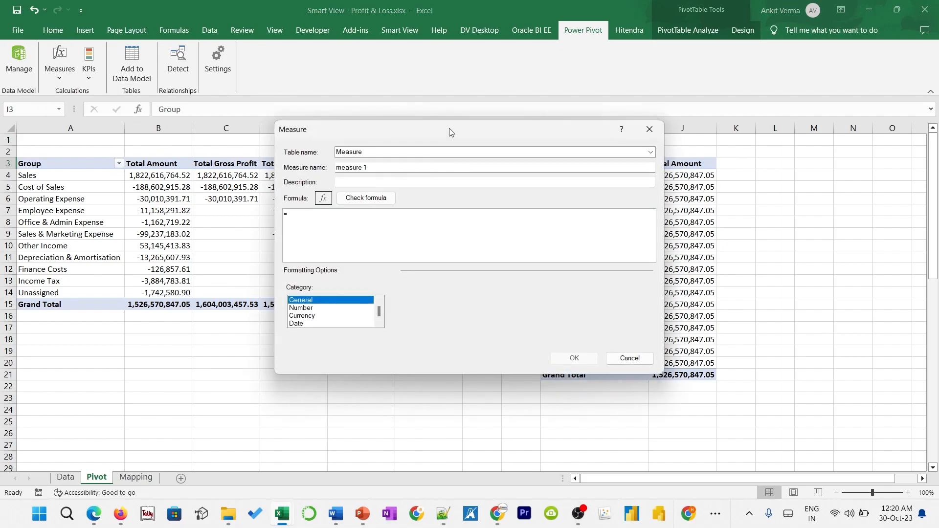
{"action": "left_click_drag", "start_coordinate": [449, 131], "coordinate": [281, 147]}
{"action": "triple_click", "coordinate": [262, 183]}
{"action": "type", "text": "PTD"}
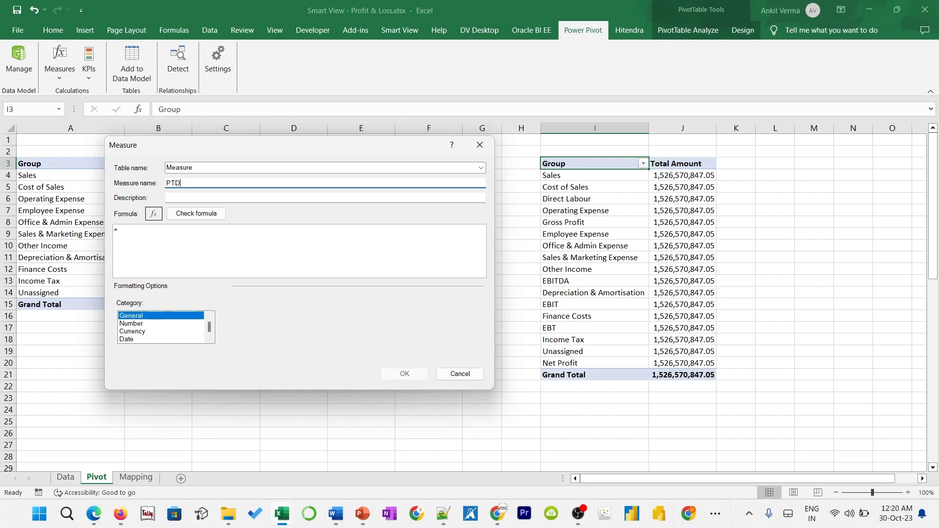
{"action": "key", "text": "Tab"}
Begin the PTD formula with SWITCH, using Min(Data[Group]) as its expression
{"action": "left_click", "coordinate": [147, 234]}
{"action": "type", "text": "SWITCH("}
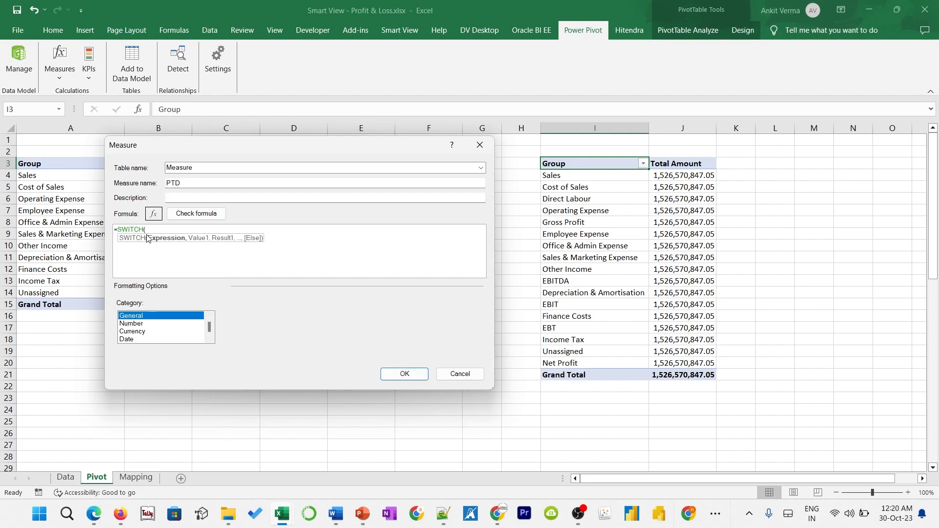
{"action": "key", "text": "shift+Return"}
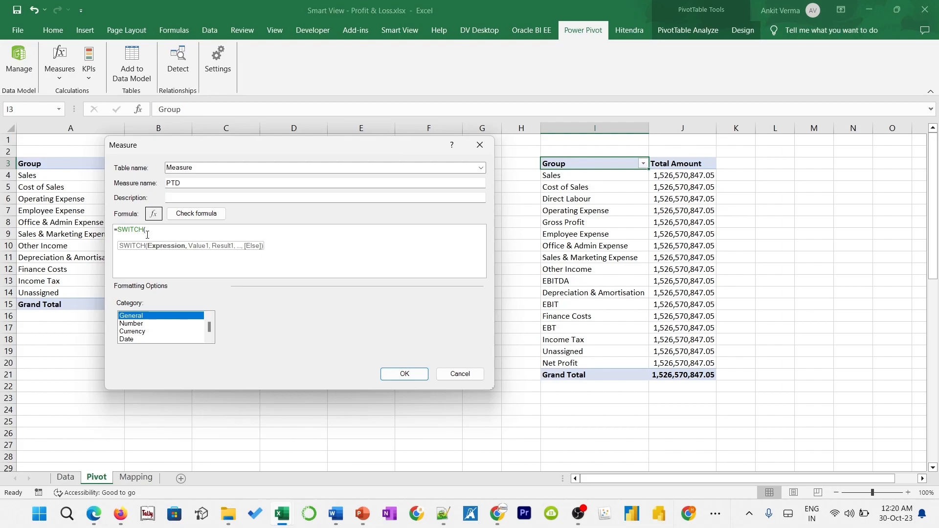
{"action": "type", "text": "gr"}
{"action": "key", "text": "Down"}
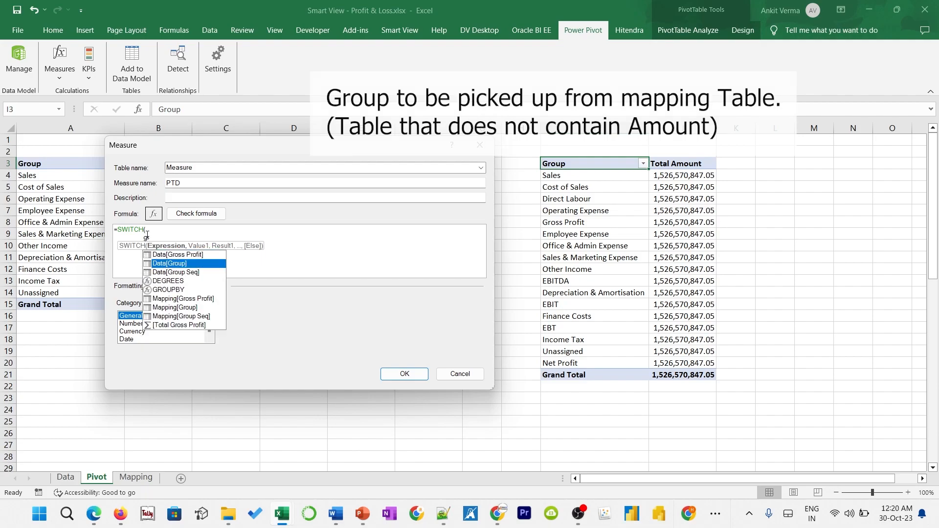
{"action": "key", "text": "Tab"}
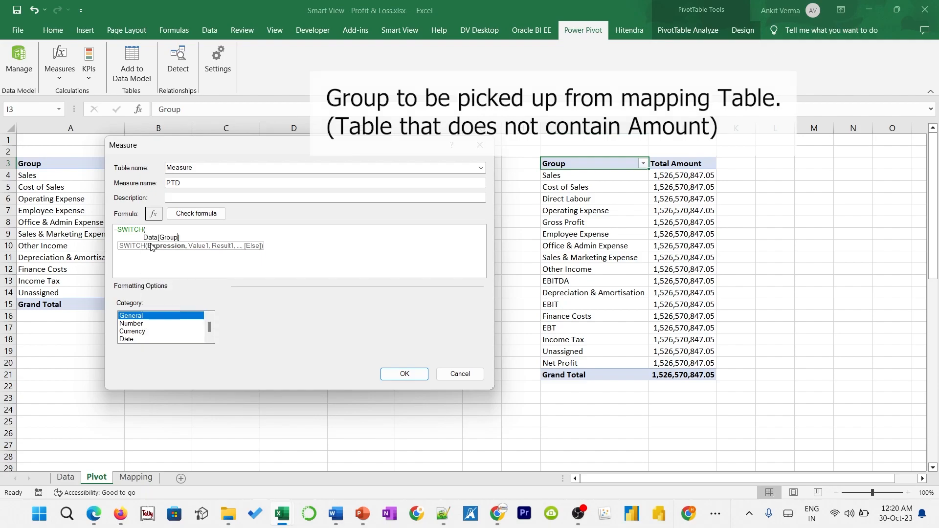
{"action": "type", "text": "Min"}
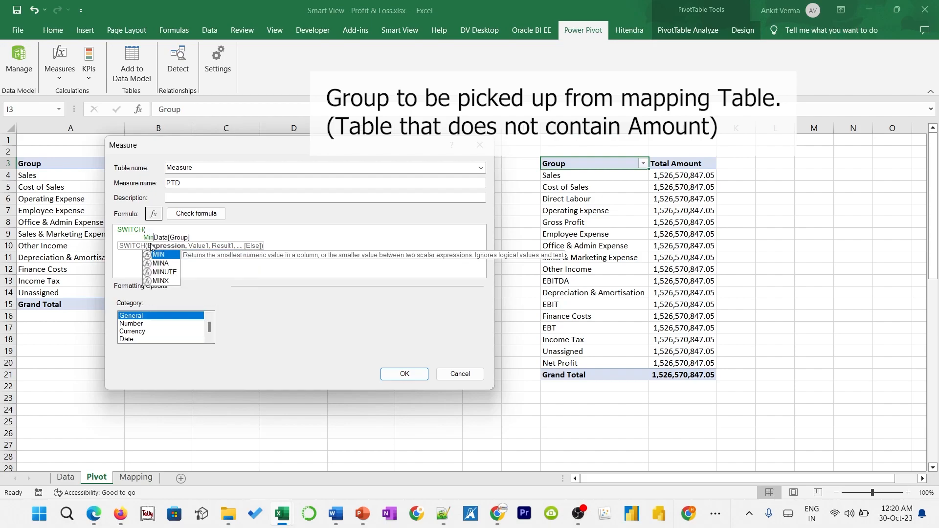
{"action": "type", "text": "("}
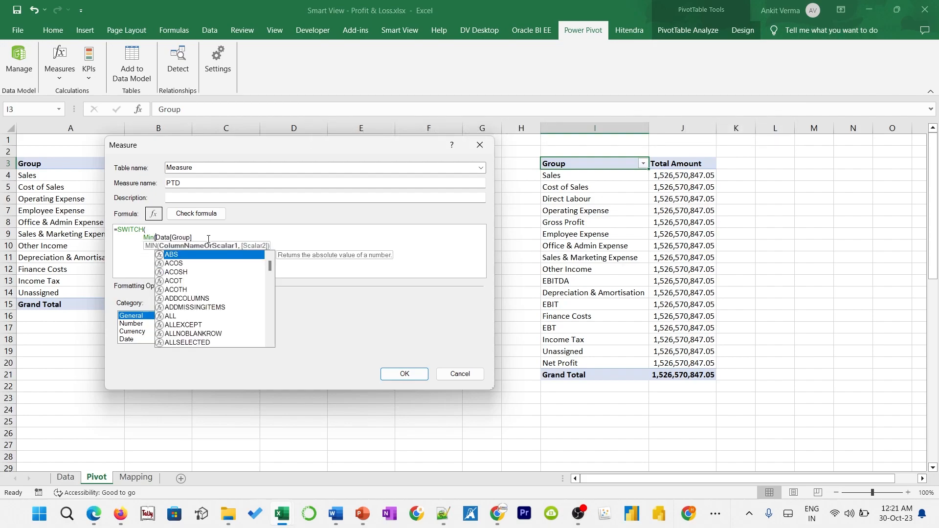
{"action": "left_click", "coordinate": [208, 238]}
{"action": "type", "text": ")"}
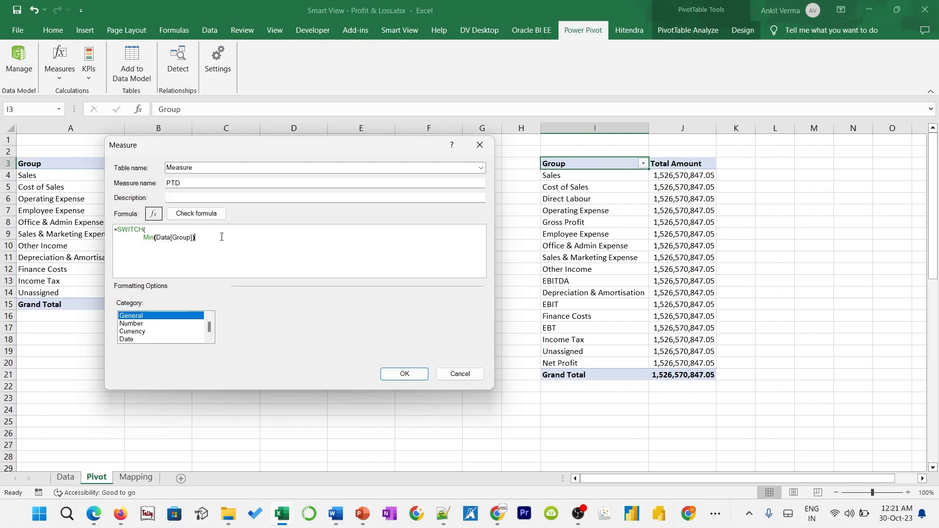
{"action": "type", "text": ","}
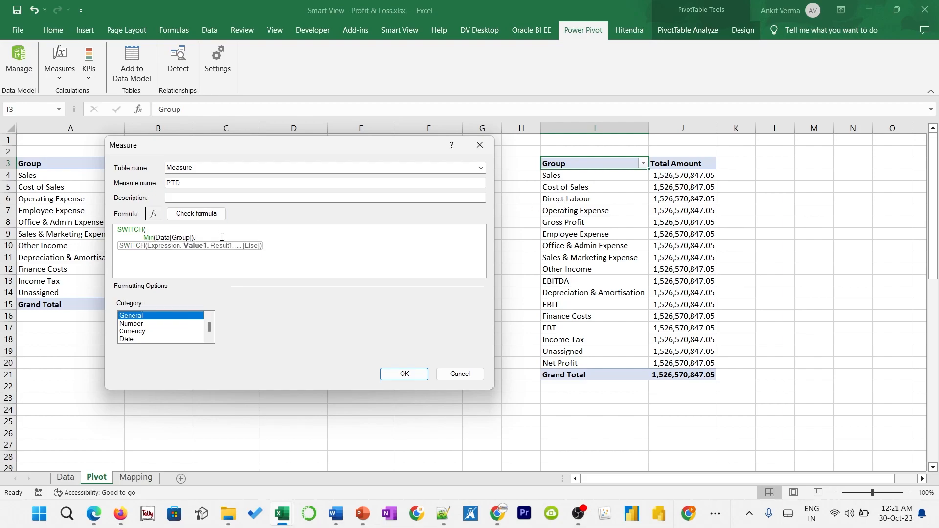
Add a SWITCH case on a new line that returns [Total Gross Profit] for "Gross Profit"
{"action": "key", "text": "Return"}
{"action": "type", "text": "\"Gross Profit\", [Total Gro"}
{"action": "key", "text": "Down"}
{"action": "key", "text": "Down"}
{"action": "key", "text": "Down"}
{"action": "key", "text": "Down"}
{"action": "key", "text": "Tab"}
{"action": "type", "text": ","}
{"action": "key", "text": "Return"}
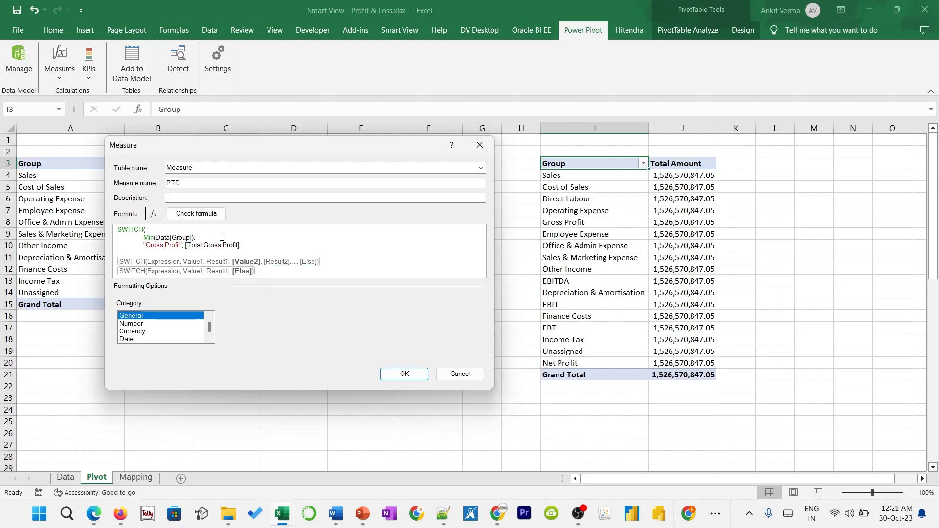
Add SWITCH cases returning [Total EBITDA] for "EBITDA" and [Total EBIT] for "EBIT", each on its own line
{"action": "type", "text": "\"EBITDA\", ["}
{"action": "key", "text": "Down"}
{"action": "key", "text": "Down"}
{"action": "key", "text": "Tab"}
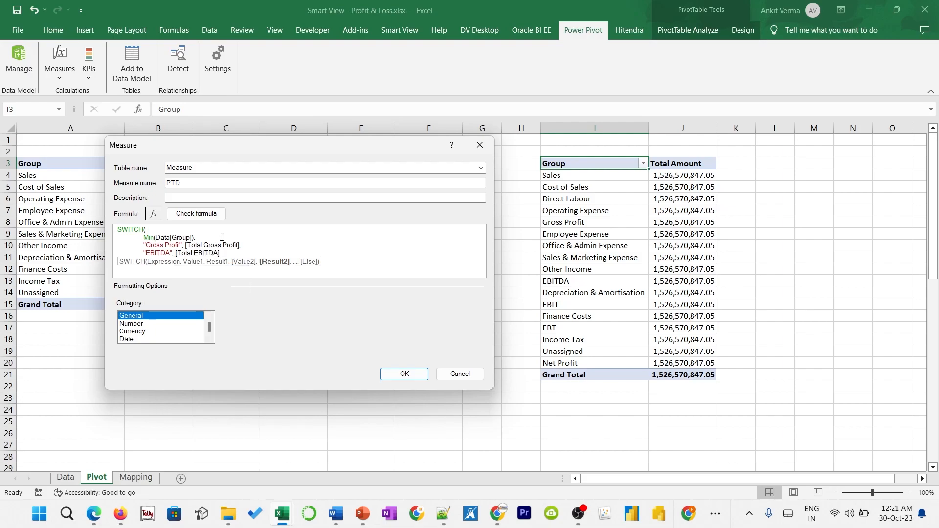
{"action": "type", "text": ","}
{"action": "key", "text": "shift+Return"}
{"action": "type", "text": "\"EBIT\", ["}
{"action": "key", "text": "Down"}
{"action": "key", "text": "Tab"}
{"action": "type", "text": ", \t"}
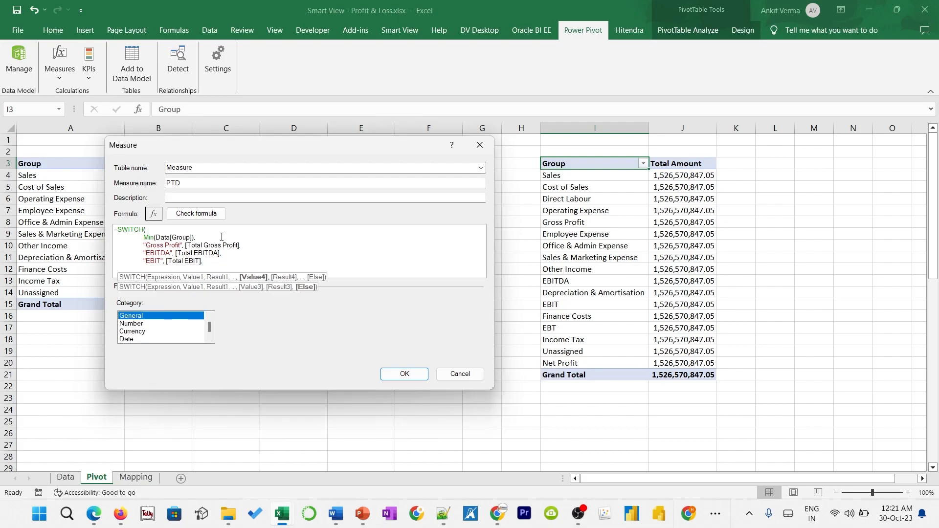
Add a SWITCH case that returns [Total EBT] for "EBT"
{"action": "type", "text": "\"EBT\", "}
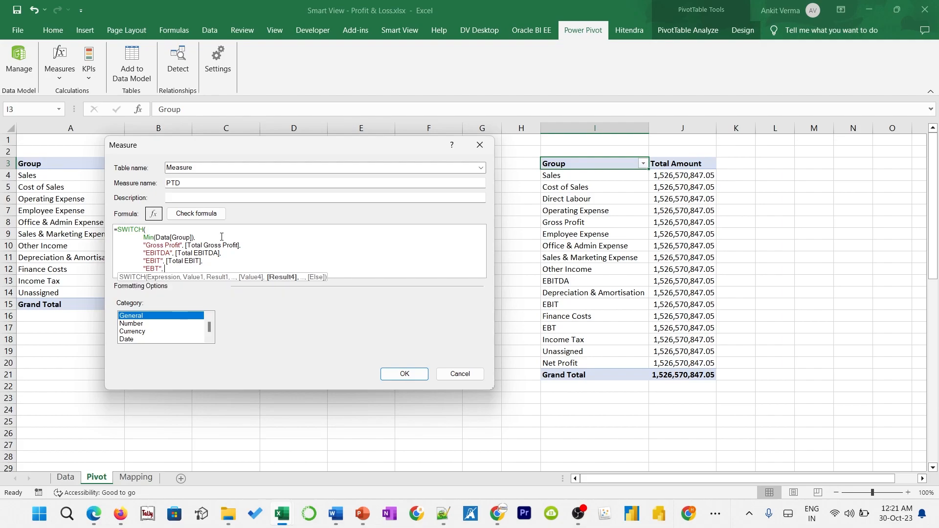
{"action": "type", "text": "[TO"}
{"action": "key", "text": "Down"}
{"action": "key", "text": "Down"}
{"action": "key", "text": "Down"}
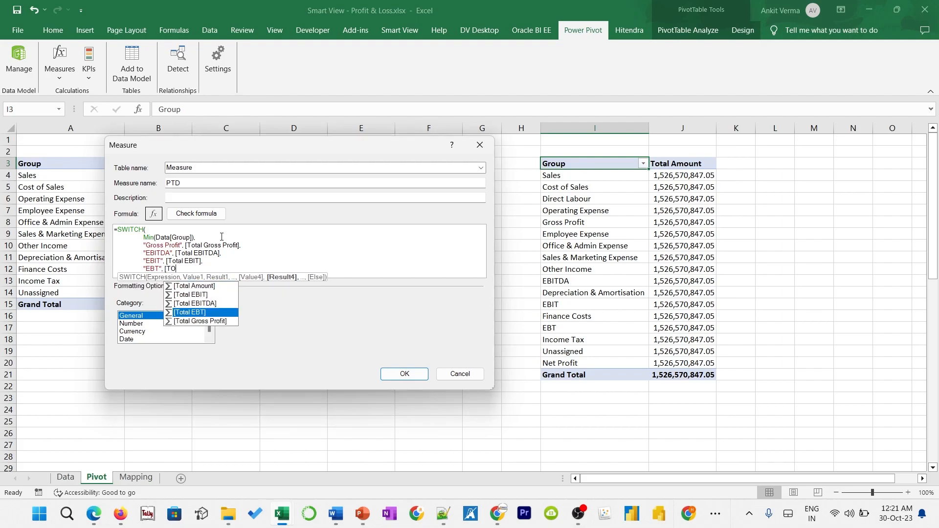
{"action": "key", "text": "Tab"}
{"action": "type", "text": ","}
{"action": "key", "text": "Return"}
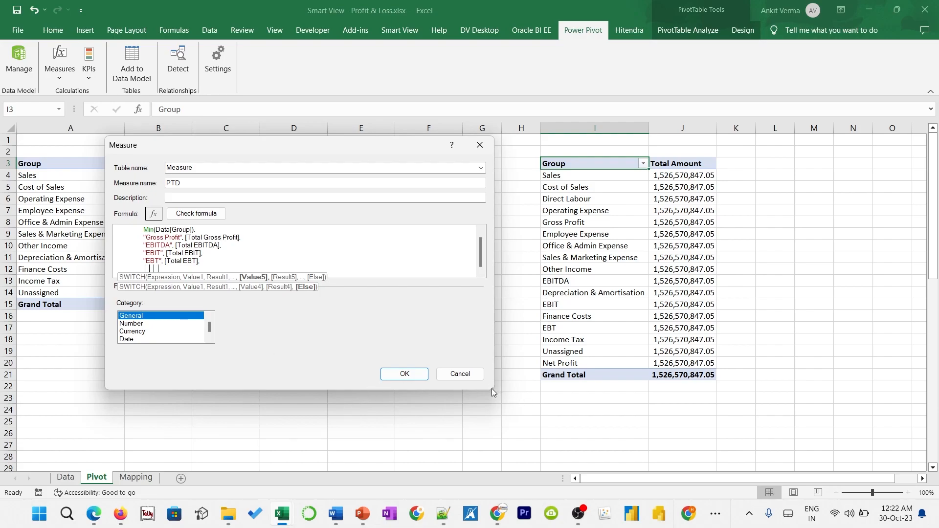
Enlarge the measure dialog and add a SWITCH case that returns [Total Amount] for "Net Profit"
{"action": "left_click_drag", "start_coordinate": [492, 389], "coordinate": [494, 481]}
{"action": "type", "text": "\"Net Prof"}
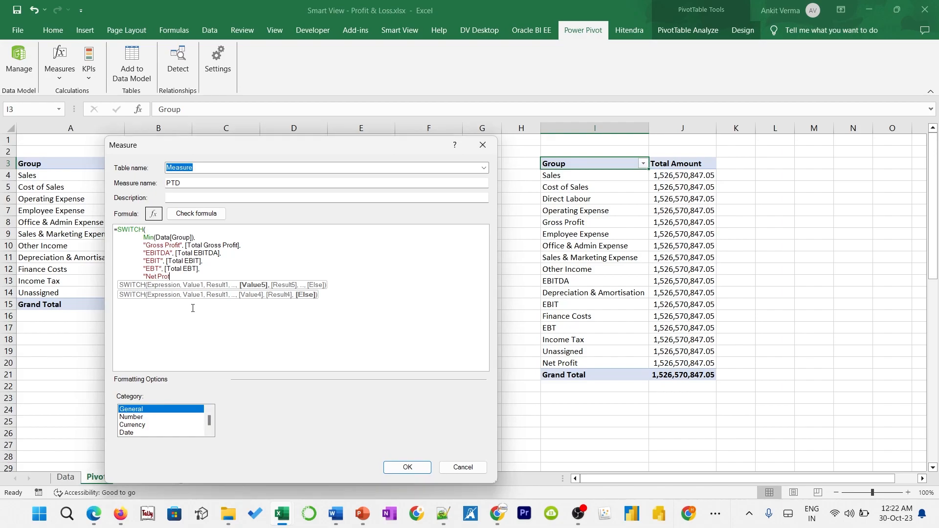
{"action": "type", "text": "it\", [Total Amount]"}
{"action": "key", "text": "Tab"}
{"action": "type", "text": ","}
{"action": "key", "text": "Return"}
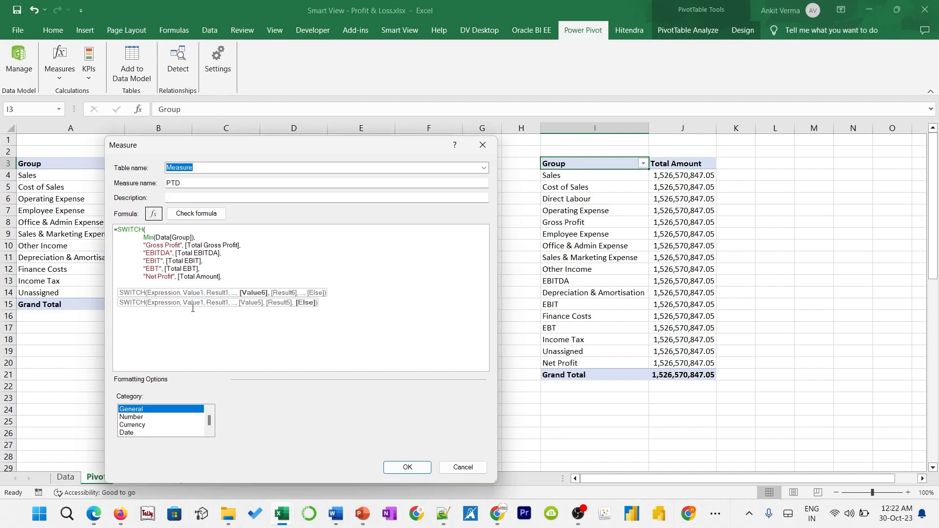
Enter null as the SWITCH fallback, close the function's parenthesis and check the formula
{"action": "type", "text": "null"}
{"action": "key", "text": "Return"}
{"action": "type", "text": ")"}
{"action": "left_click", "coordinate": [196, 213]}
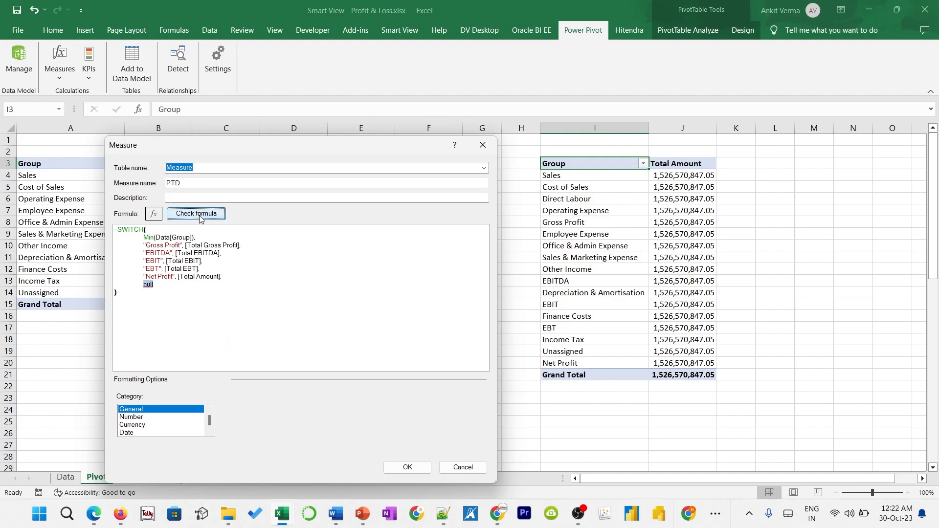
Replace null with BLANK() as the SWITCH fallback, recheck the formula and save the PTD measure
{"action": "left_click", "coordinate": [179, 284]}
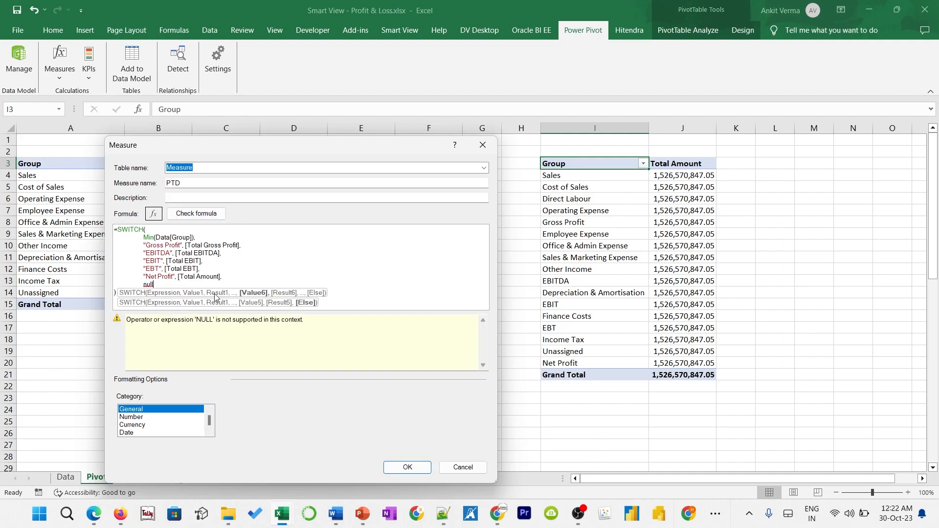
{"action": "key", "text": "BackSpace"}
{"action": "key", "text": "BackSpace"}
{"action": "key", "text": "BackSpace"}
{"action": "key", "text": "BackSpace"}
{"action": "type", "text": "bLANK()"}
{"action": "left_click", "coordinate": [196, 213]}
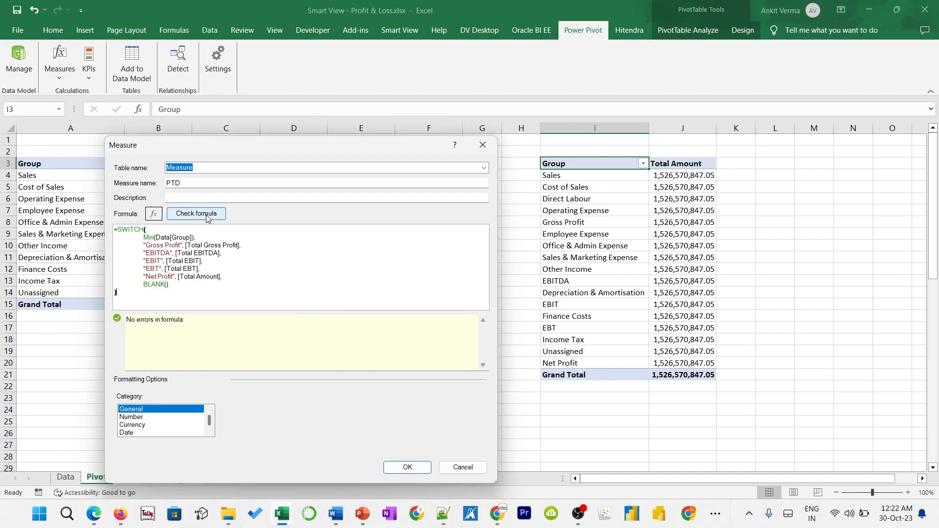
{"action": "left_click", "coordinate": [412, 467]}
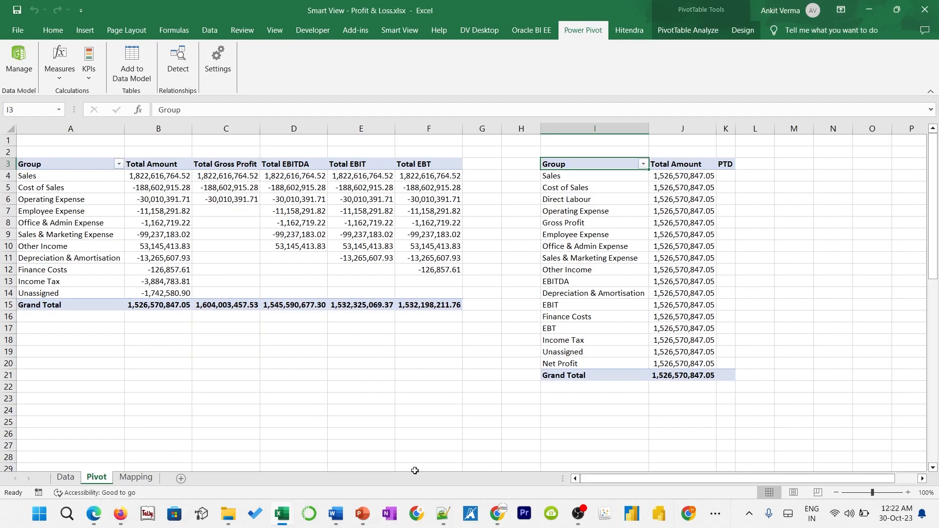
Edit the PTD measure so that the SWITCH expression's Min function refers to Mapping[Group] instead of Data[Group]
{"action": "left_click", "coordinate": [727, 176]}
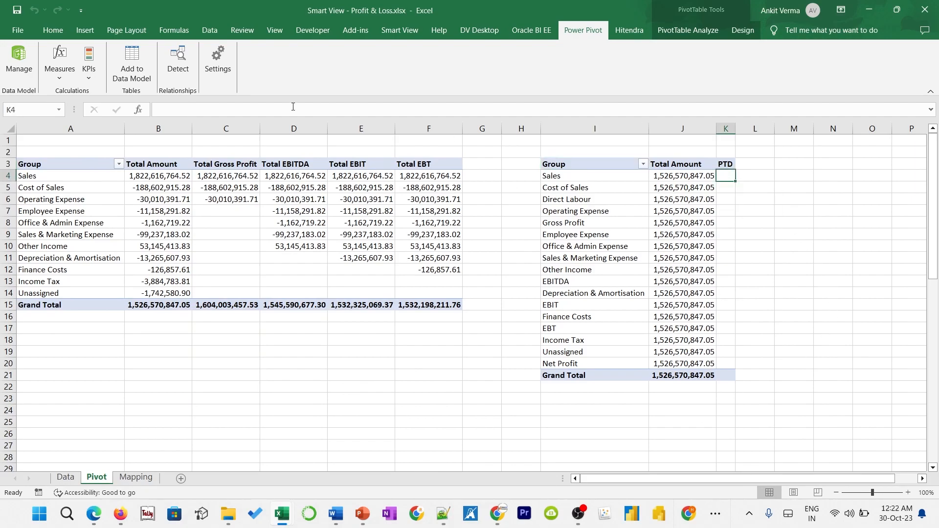
{"action": "left_click", "coordinate": [60, 74]}
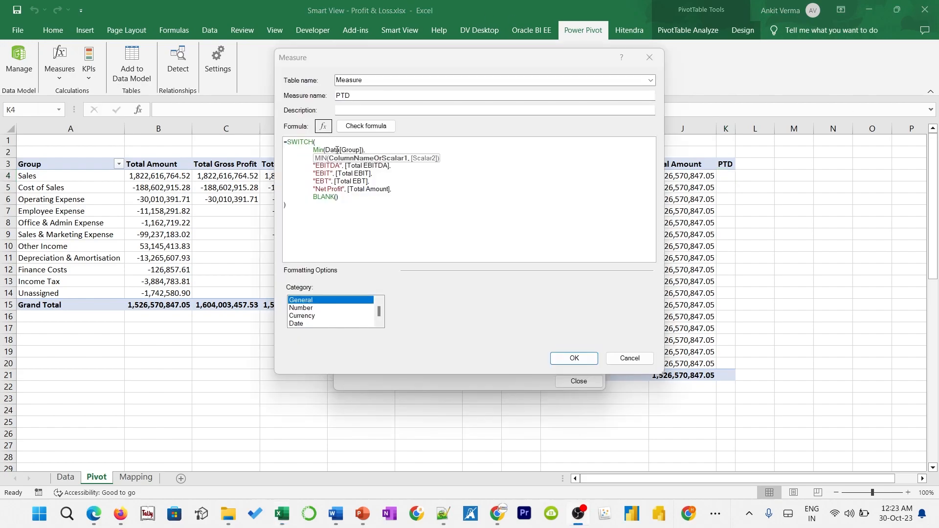
{"action": "double_click", "coordinate": [332, 150]}
{"action": "type", "text": "Ma"}
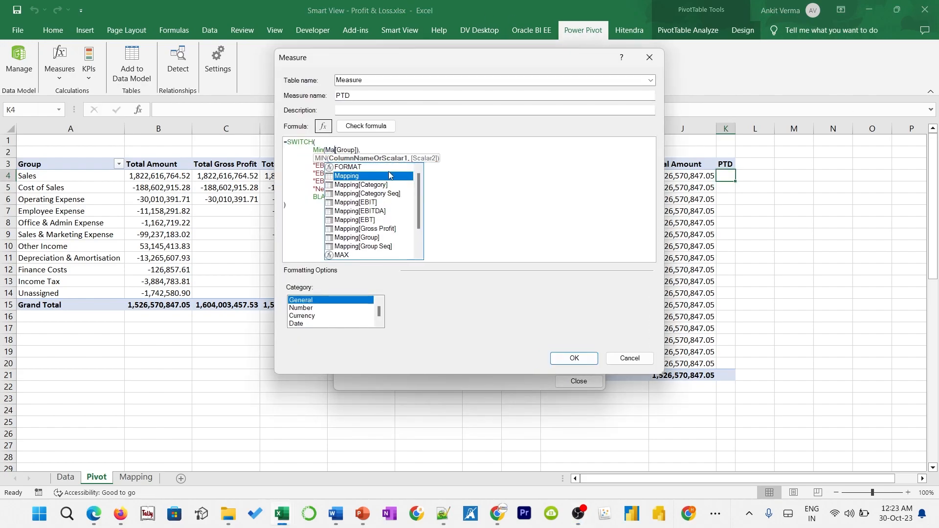
{"action": "double_click", "coordinate": [376, 238]}
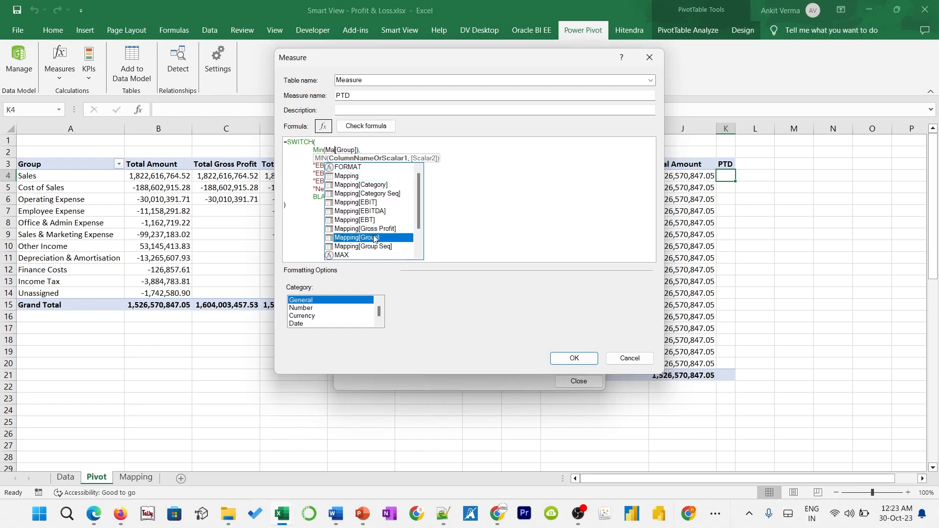
{"action": "key", "text": "Delete"}
{"action": "key", "text": "Delete"}
{"action": "key", "text": "Delete"}
{"action": "key", "text": "Delete"}
{"action": "key", "text": "Delete"}
{"action": "key", "text": "Delete"}
{"action": "key", "text": "Delete"}
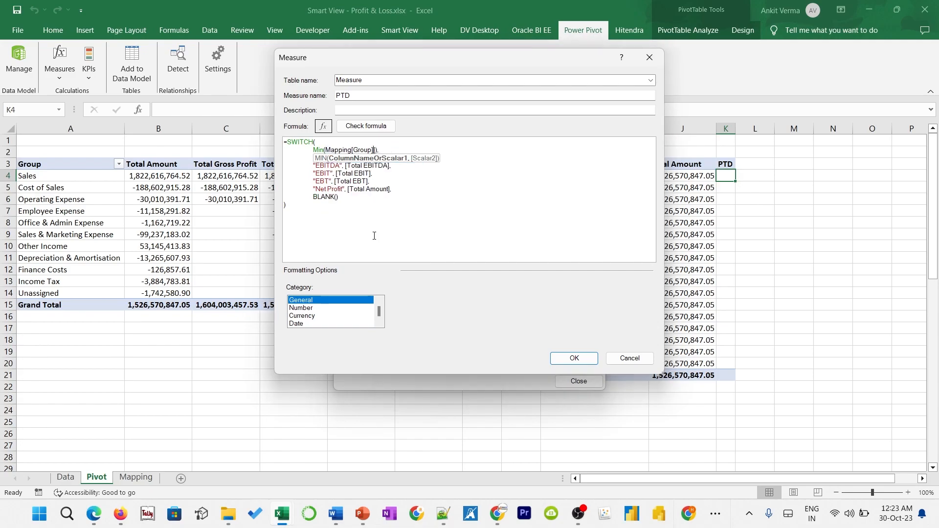
Check the PTD formula, save the measure and close the list of measures
{"action": "left_click", "coordinate": [366, 126]}
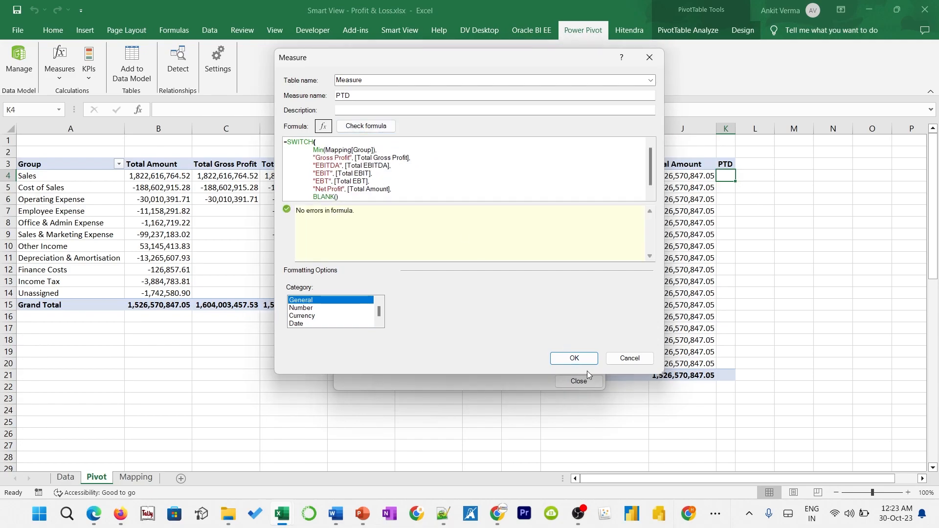
{"action": "left_click", "coordinate": [574, 359]}
{"action": "left_click", "coordinate": [578, 382]}
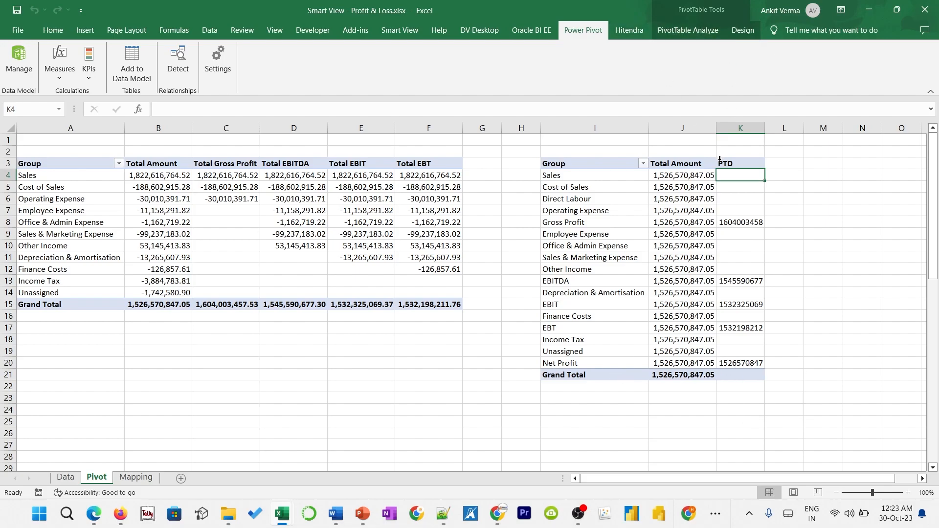
Turn off the grand totals in the PivotTable that contains the PTD measure
{"action": "left_click", "coordinate": [739, 31]}
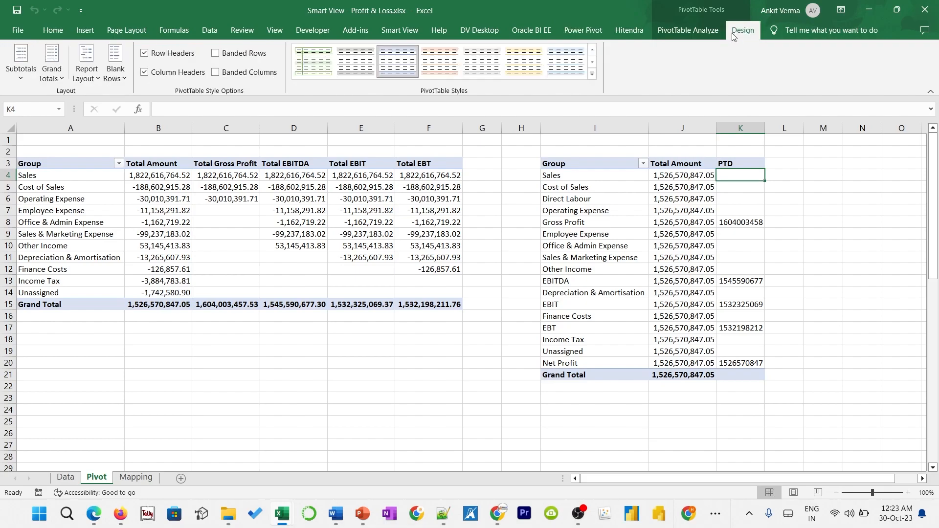
{"action": "left_click", "coordinate": [51, 63]}
{"action": "left_click", "coordinate": [86, 102]}
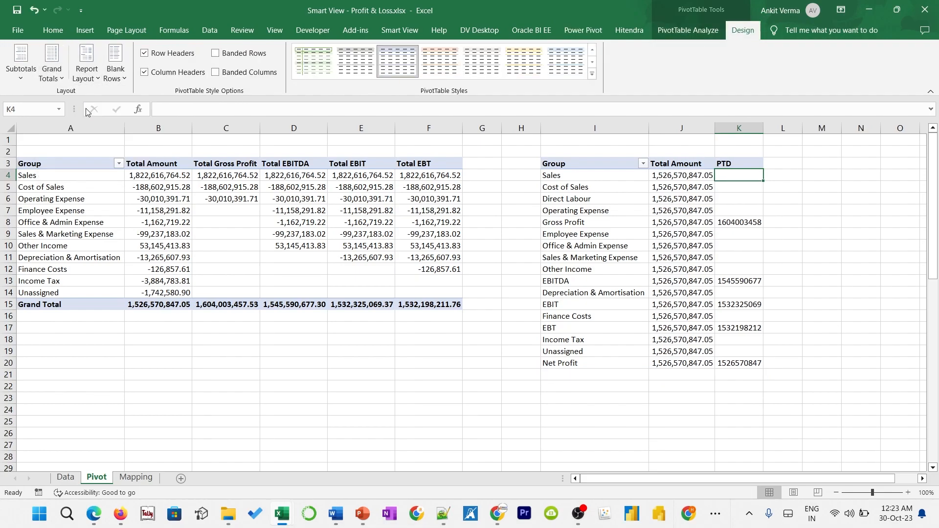
Show the field list and remove Total Amount from the values of the PTD PivotTable
{"action": "left_click", "coordinate": [682, 198]}
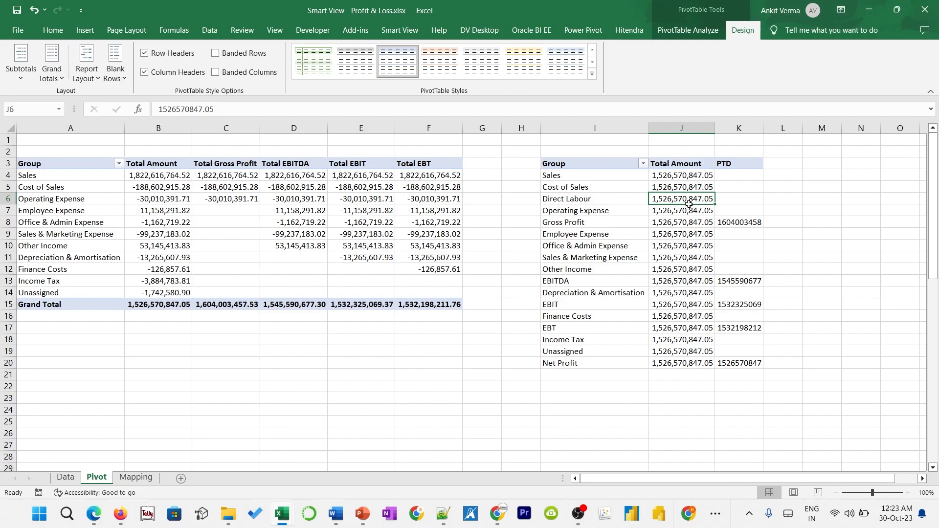
{"action": "right_click", "coordinate": [677, 208]}
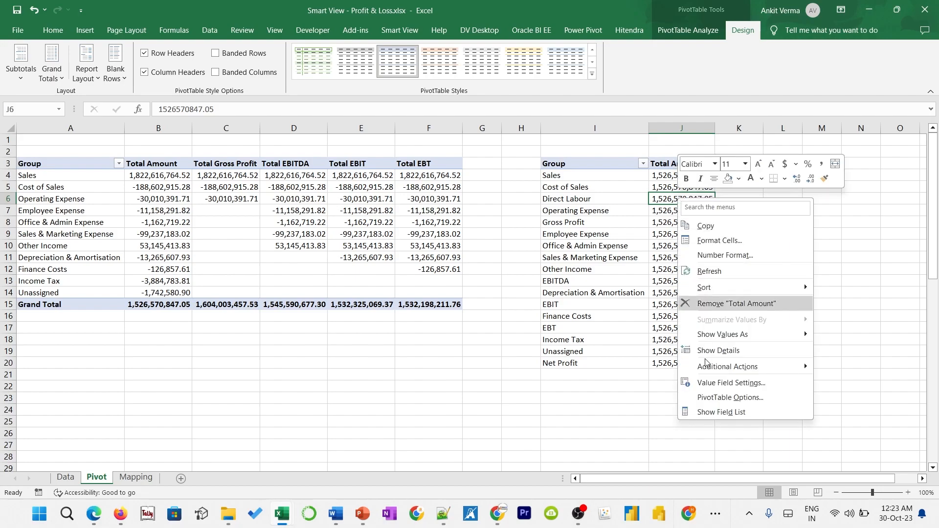
{"action": "left_click", "coordinate": [717, 410]}
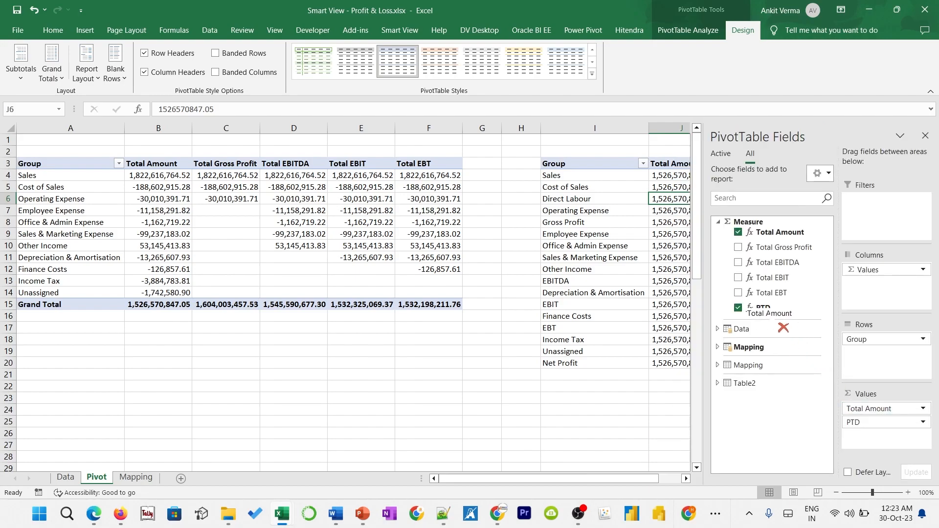
{"action": "left_click_drag", "start_coordinate": [869, 409], "coordinate": [769, 316]}
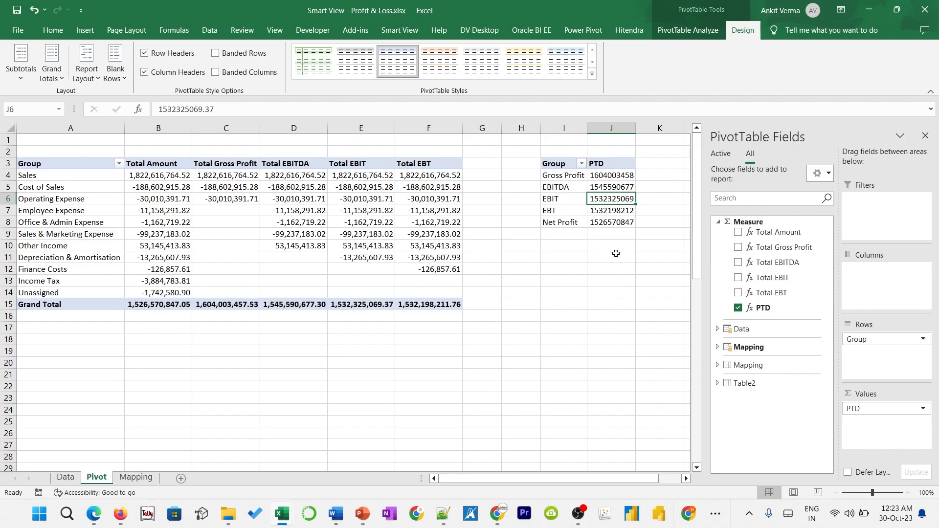
Set the PTD PivotTable's display options to show items with no data on rows
{"action": "right_click", "coordinate": [570, 201]}
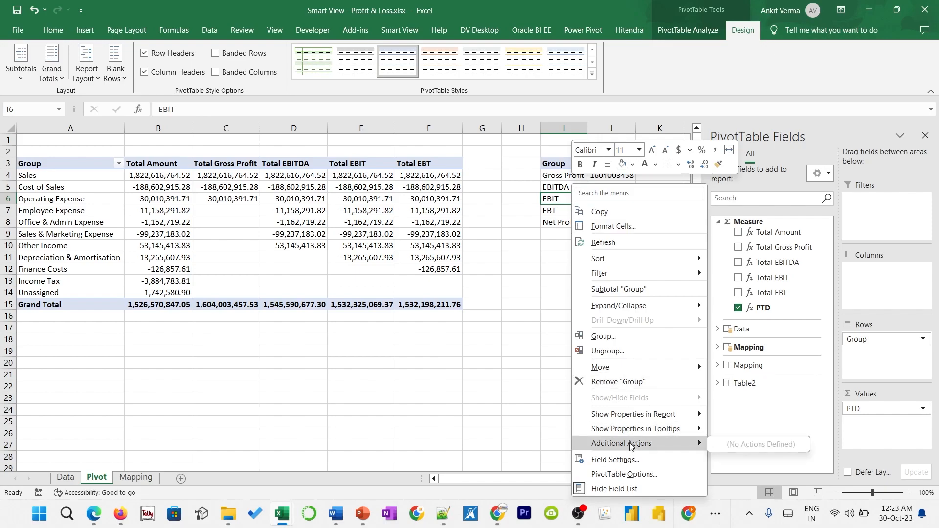
{"action": "left_click", "coordinate": [629, 474]}
{"action": "left_click", "coordinate": [714, 239]}
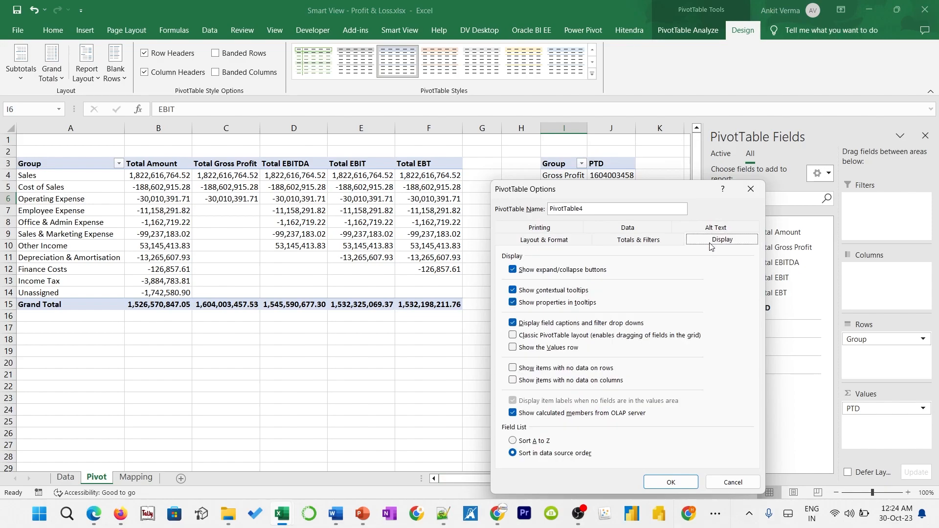
{"action": "left_click", "coordinate": [513, 369]}
{"action": "left_click", "coordinate": [670, 482]}
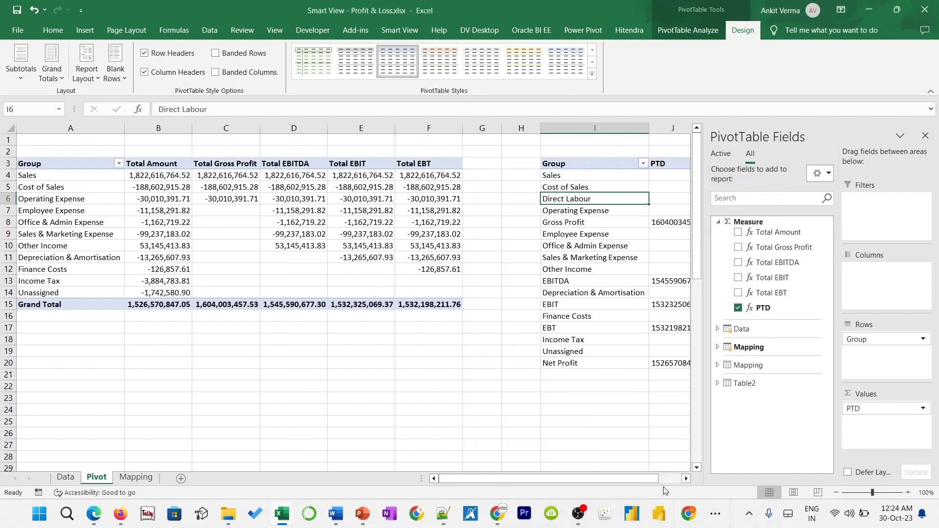
Review the PTD values beside the group amounts in the first PivotTable and close the field list
{"action": "left_click_drag", "start_coordinate": [627, 476], "coordinate": [648, 478]}
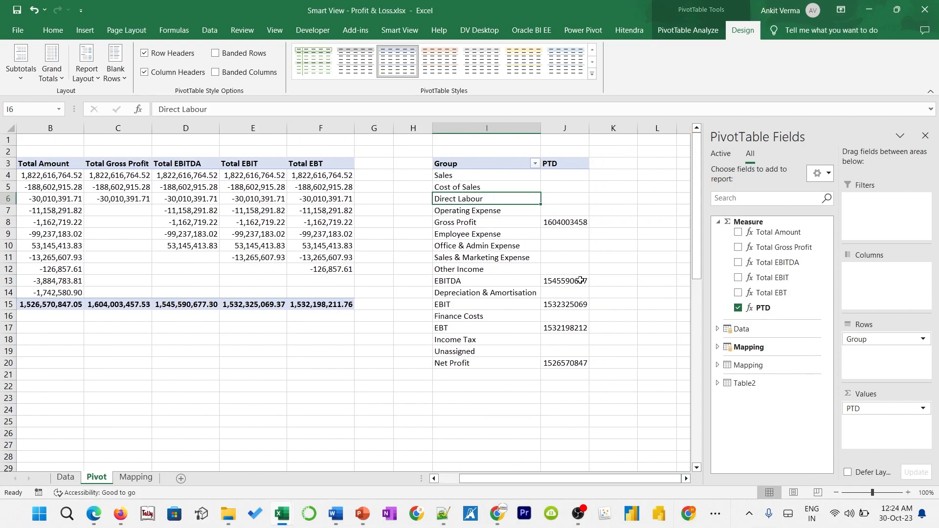
{"action": "mouse_move", "coordinate": [577, 269]}
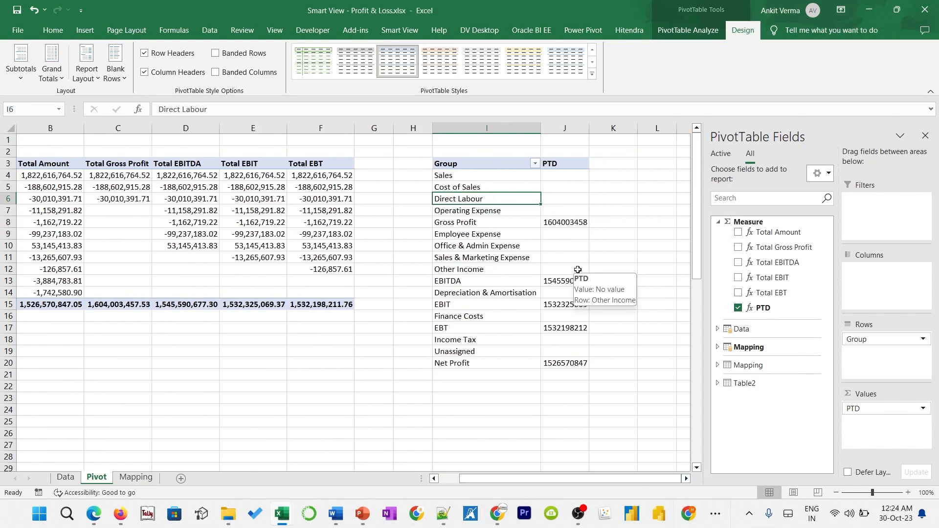
{"action": "left_click", "coordinate": [565, 222]}
{"action": "left_click", "coordinate": [925, 136]}
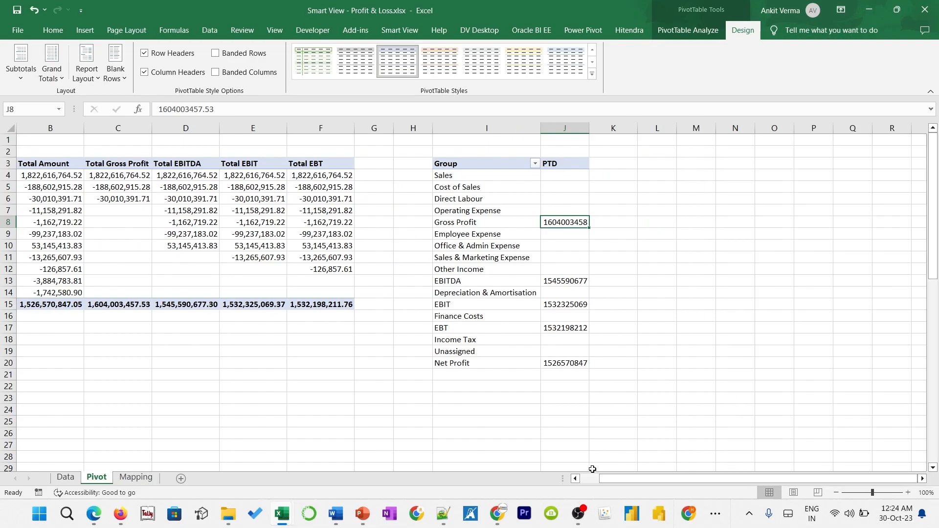
{"action": "left_click", "coordinate": [590, 479]}
{"action": "left_click", "coordinate": [73, 175]}
{"action": "mouse_move", "coordinate": [161, 175]}
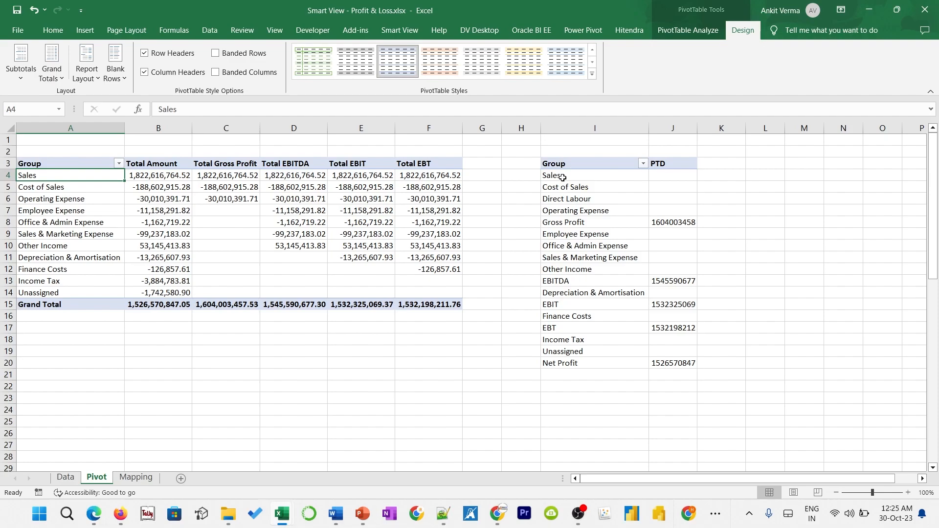
Open the PTD measure for editing, enlarge its dialog and examine the Min(Mapping[Group]) expression
{"action": "left_click", "coordinate": [562, 37]}
{"action": "left_click", "coordinate": [52, 78]}
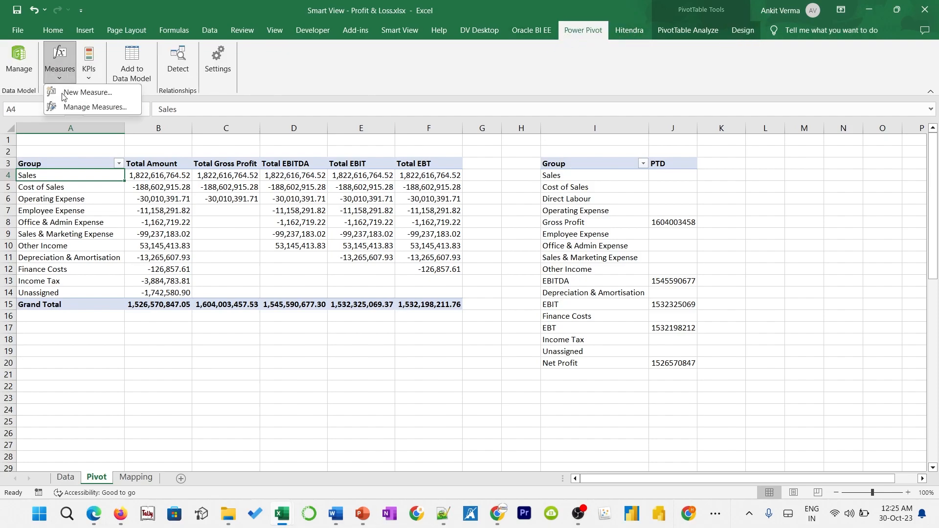
{"action": "left_click", "coordinate": [73, 108]}
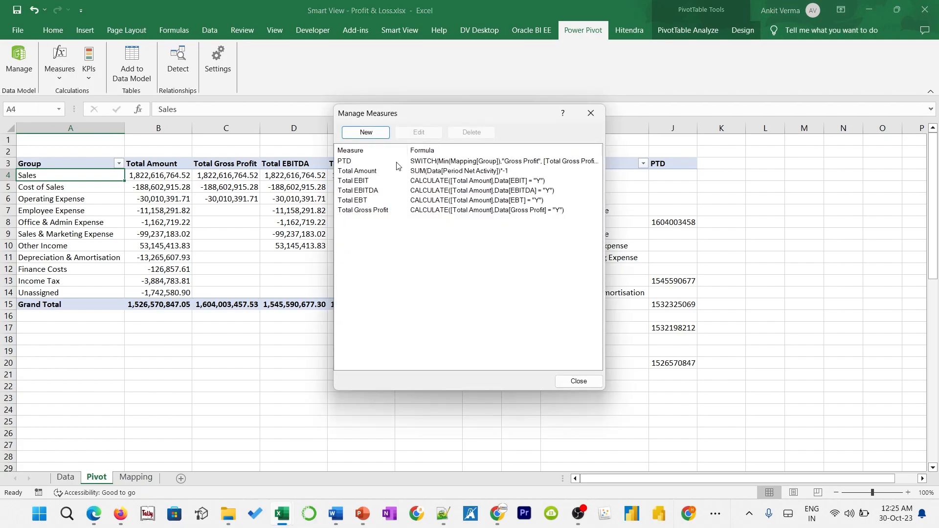
{"action": "left_click", "coordinate": [397, 162]}
{"action": "left_click", "coordinate": [412, 133]}
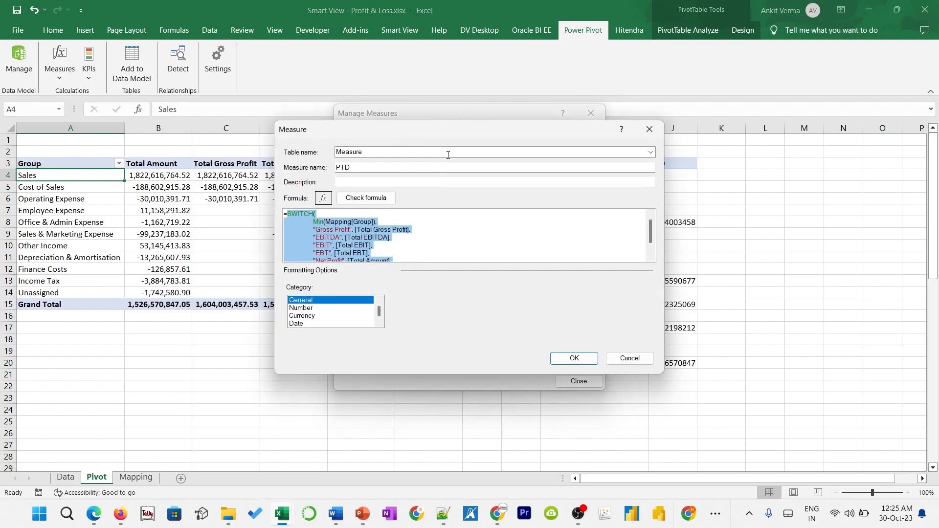
{"action": "left_click_drag", "start_coordinate": [456, 121], "coordinate": [467, 7]}
{"action": "left_click_drag", "start_coordinate": [477, 375], "coordinate": [479, 441]}
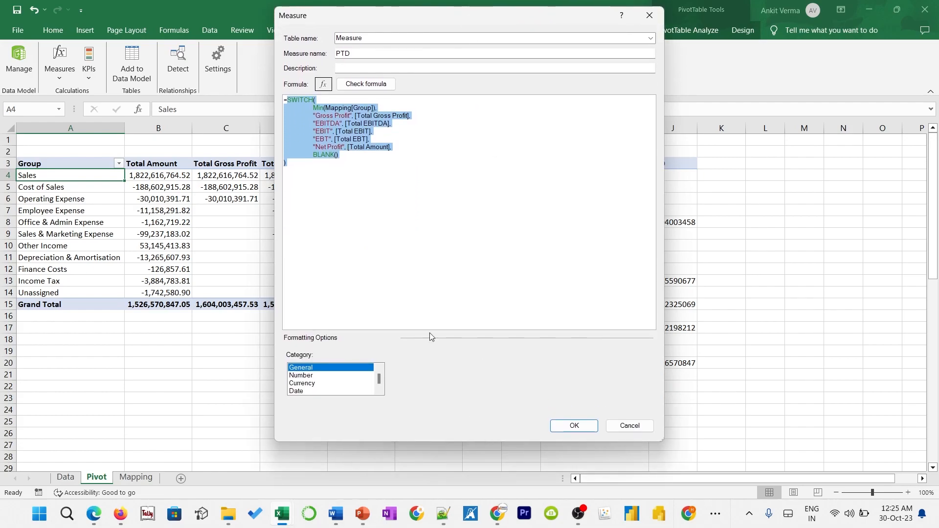
{"action": "left_click", "coordinate": [369, 181]}
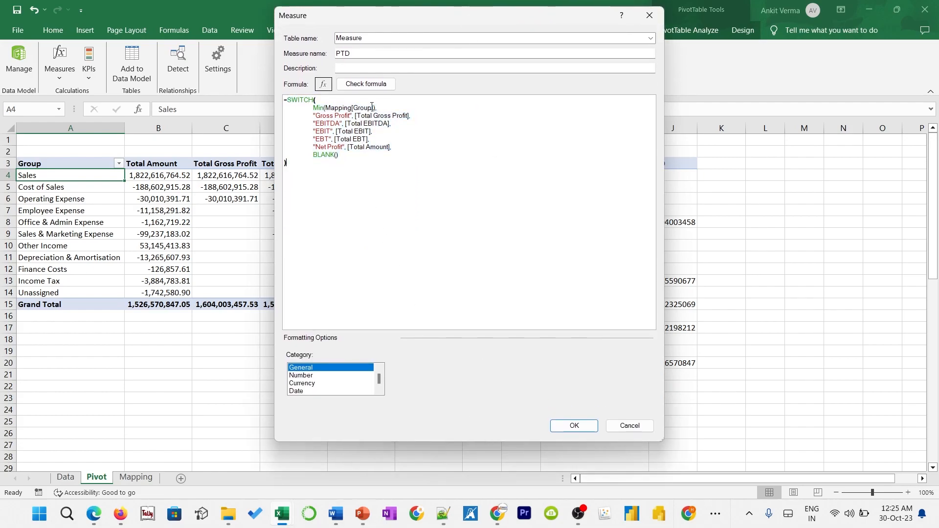
{"action": "left_click_drag", "start_coordinate": [376, 107], "coordinate": [315, 108]}
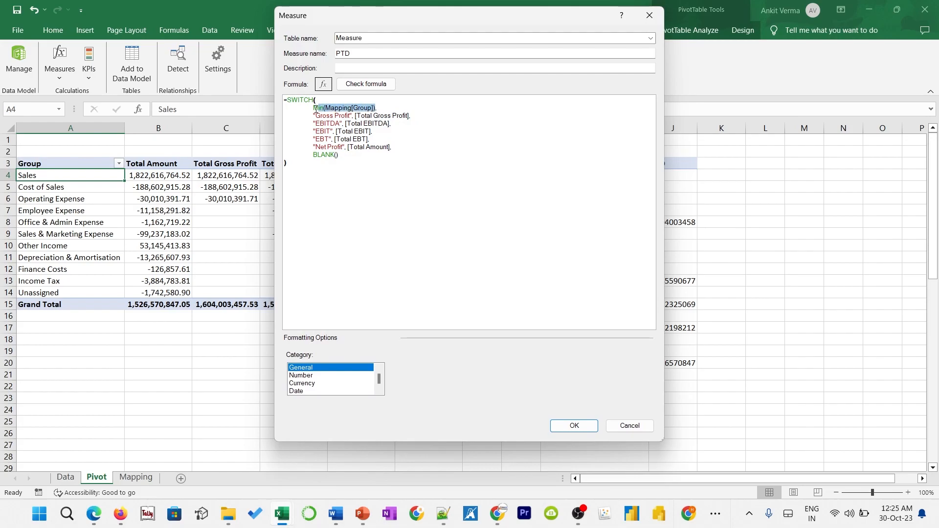
Replace the BLANK() fallback in the SWITCH with a CALCULATE function that evaluates [Total Amount]
{"action": "left_click", "coordinate": [355, 156]}
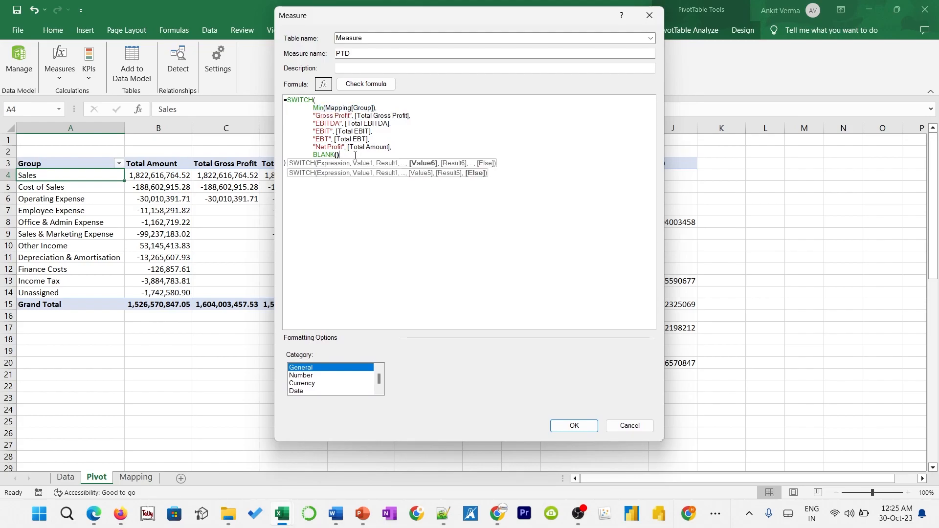
{"action": "double_click", "coordinate": [355, 156]}
{"action": "type", "text": "CALCULATE("}
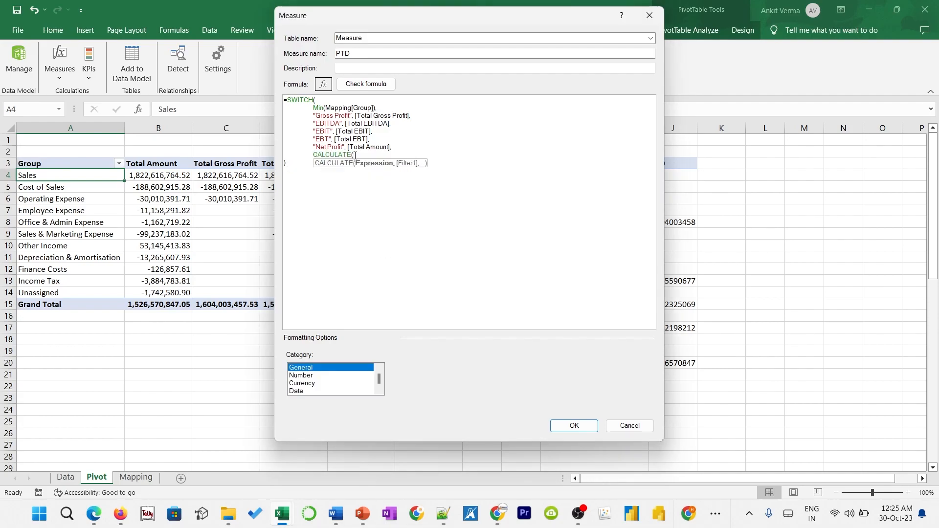
{"action": "key", "text": "Return"}
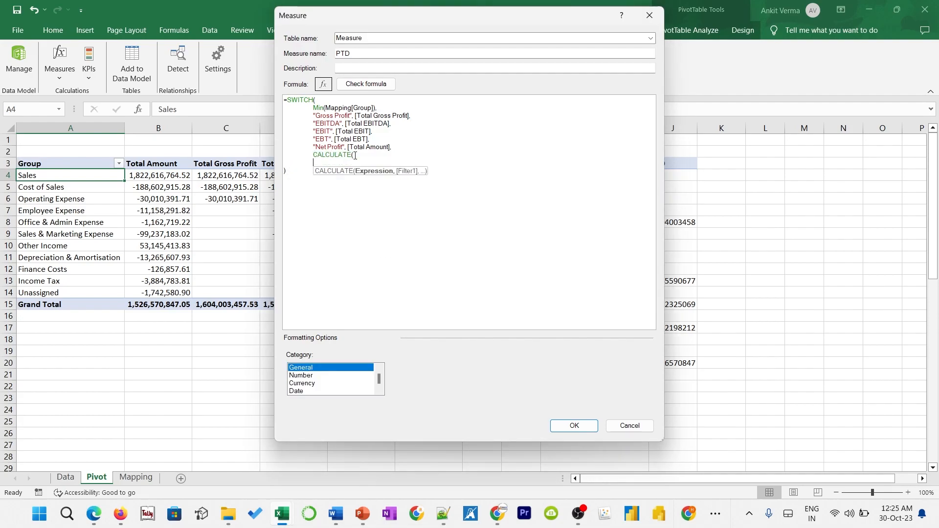
{"action": "type", "text": "tot"}
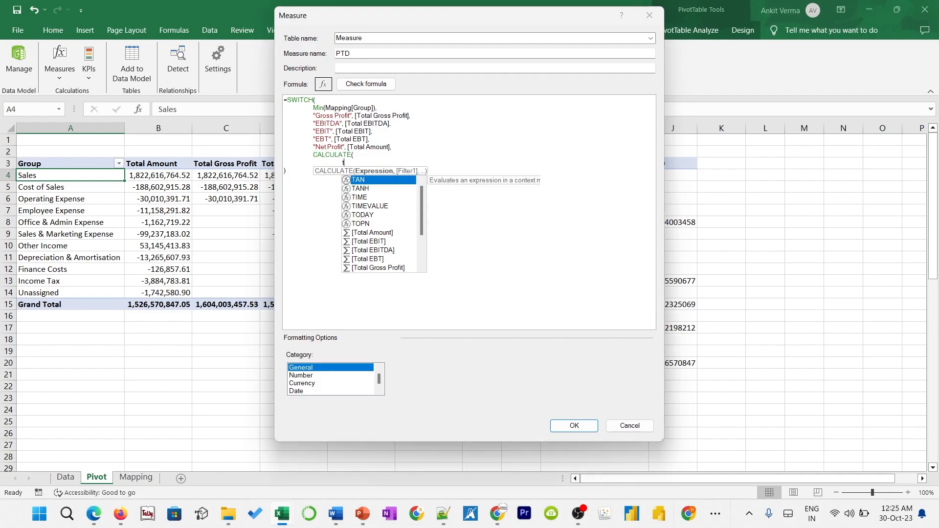
{"action": "key", "text": "Tab"}
{"action": "type", "text": ","}
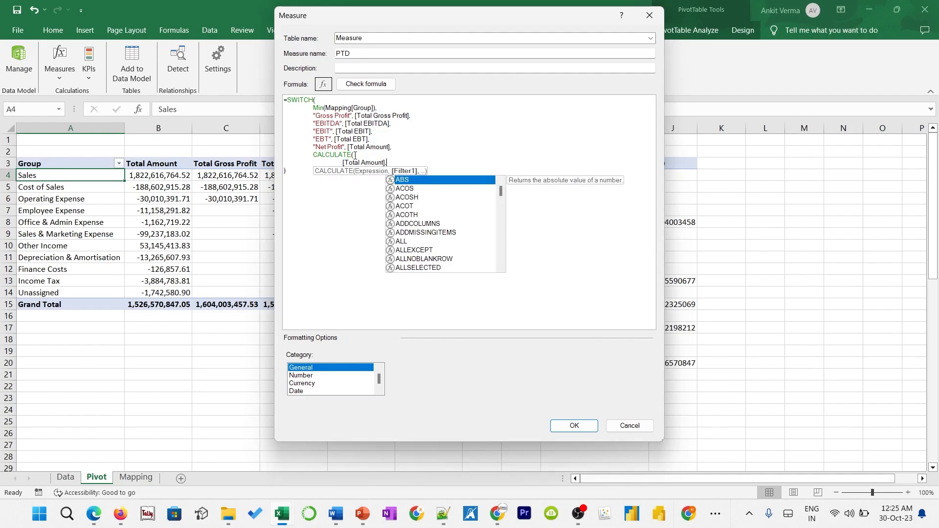
Add a FILTER function over the Data table as the filter argument of CALCULATE
{"action": "key", "text": "Return"}
{"action": "type", "text": "filter"}
{"action": "key", "text": "Tab"}
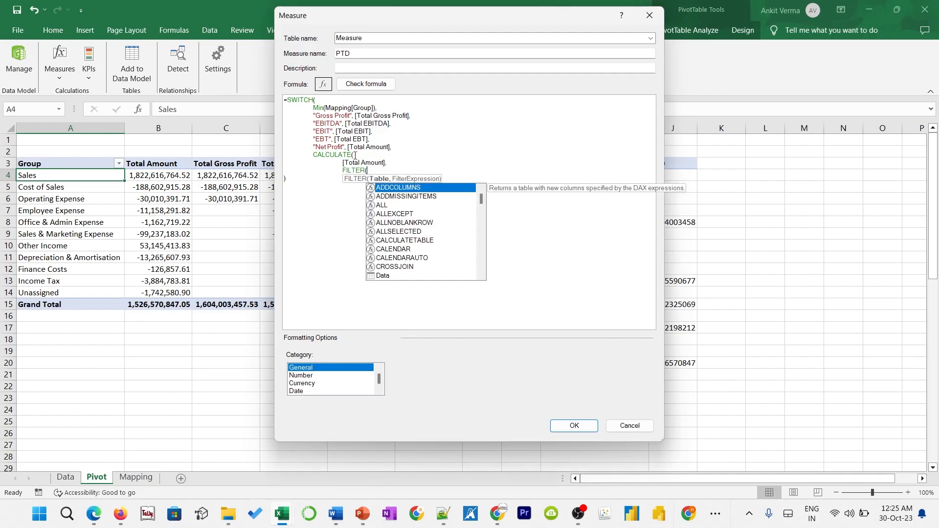
{"action": "type", "text": "dat"}
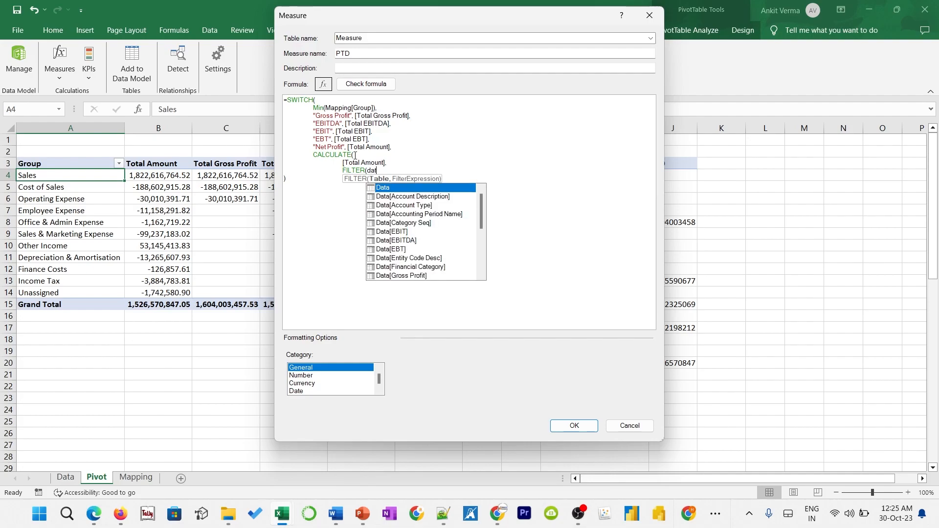
{"action": "key", "text": "Tab"}
{"action": "type", "text": ","}
{"action": "key", "text": "Return"}
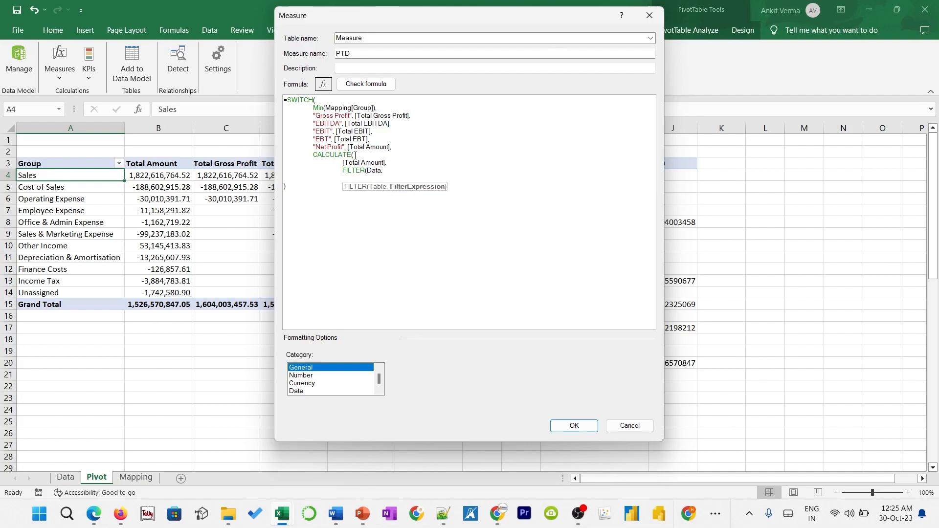
Begin the FILTER condition by comparing the Data[Group] column with an equals sign
{"action": "type", "text": "dat"}
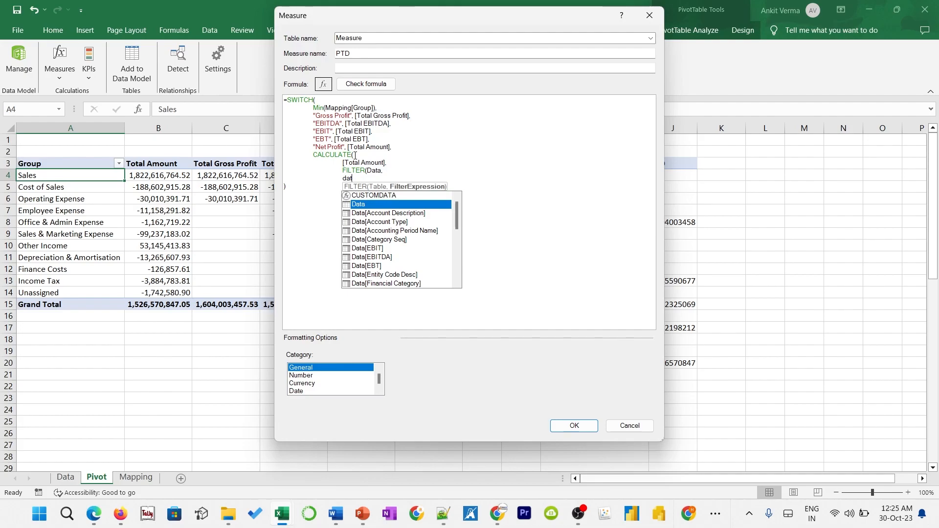
{"action": "key", "text": "Tab"}
{"action": "type", "text": "[g"}
{"action": "key", "text": "Down"}
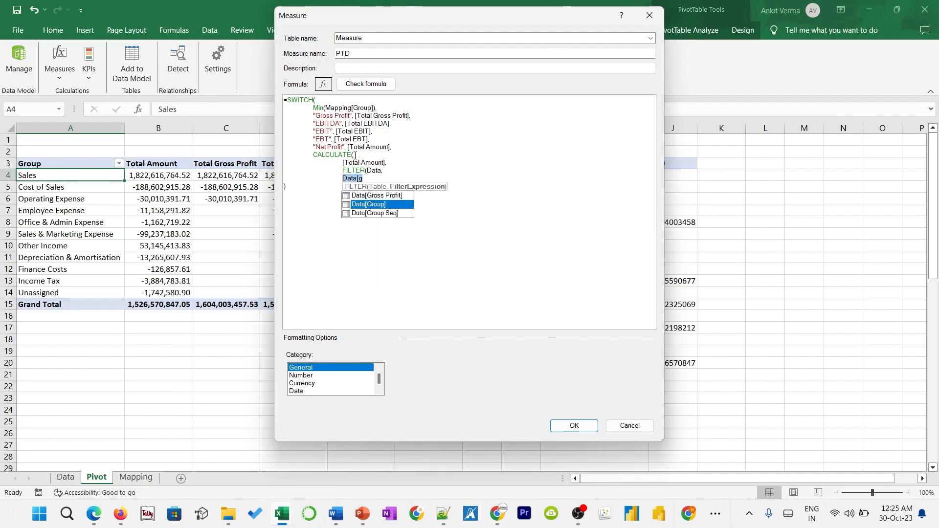
{"action": "key", "text": "Tab"}
{"action": "type", "text": "="}
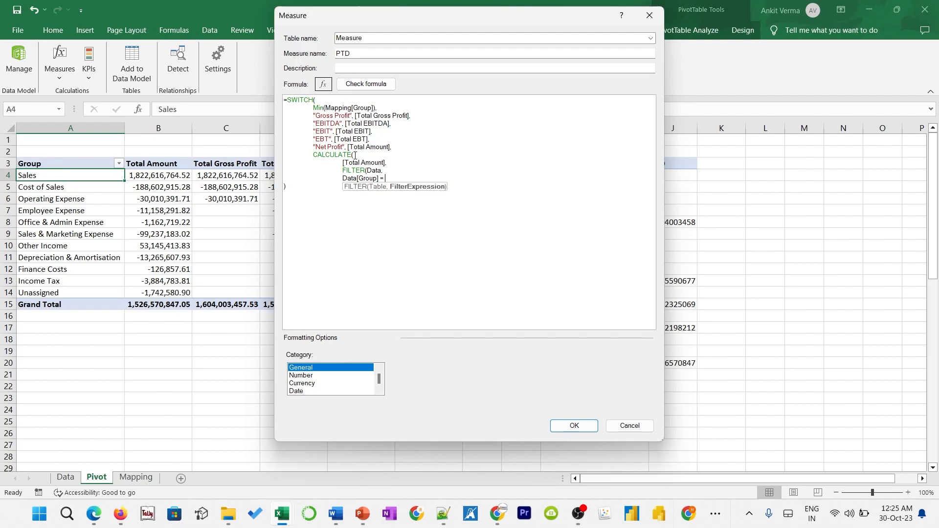
Complete the FILTER condition with MIN(Mapping[Group]) on the other side of the comparison
{"action": "type", "text": " mi"}
{"action": "key", "text": "Down"}
{"action": "key", "text": "Tab"}
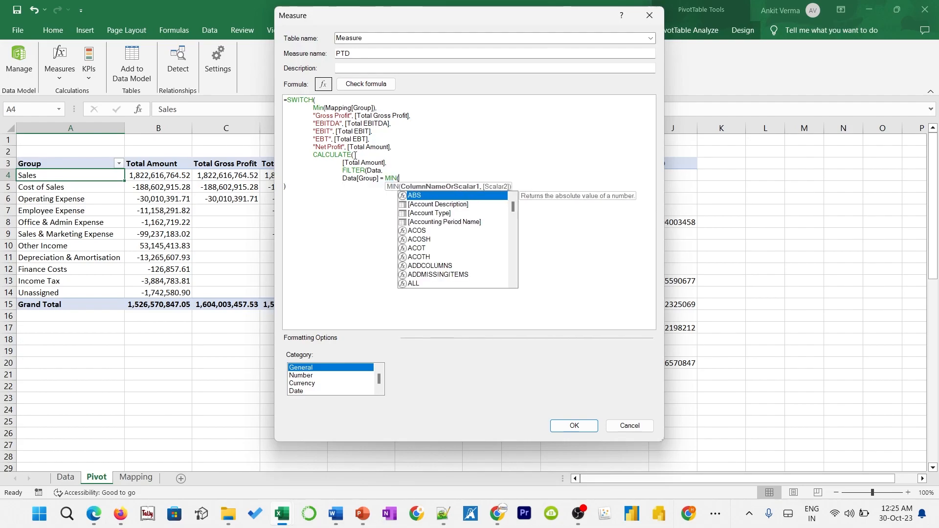
{"action": "type", "text": "ma"}
{"action": "key", "text": "Tab"}
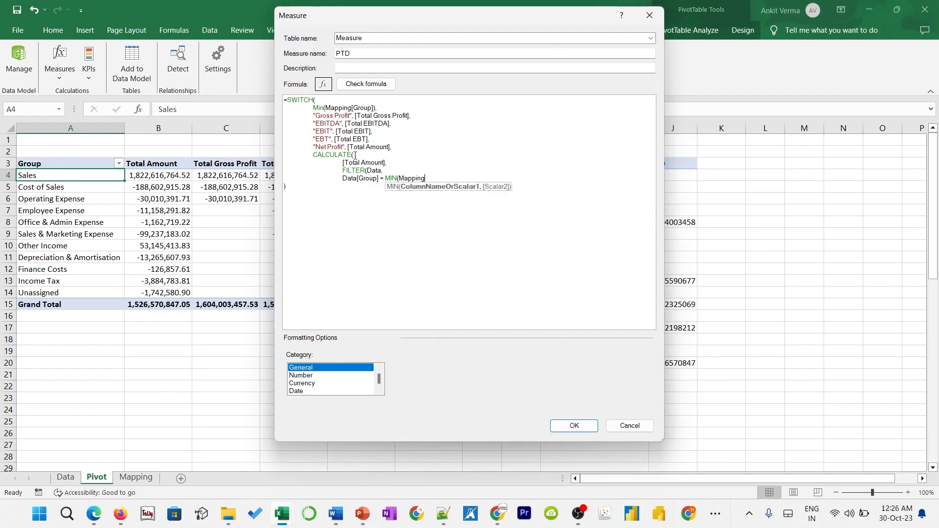
{"action": "type", "text": "[g"}
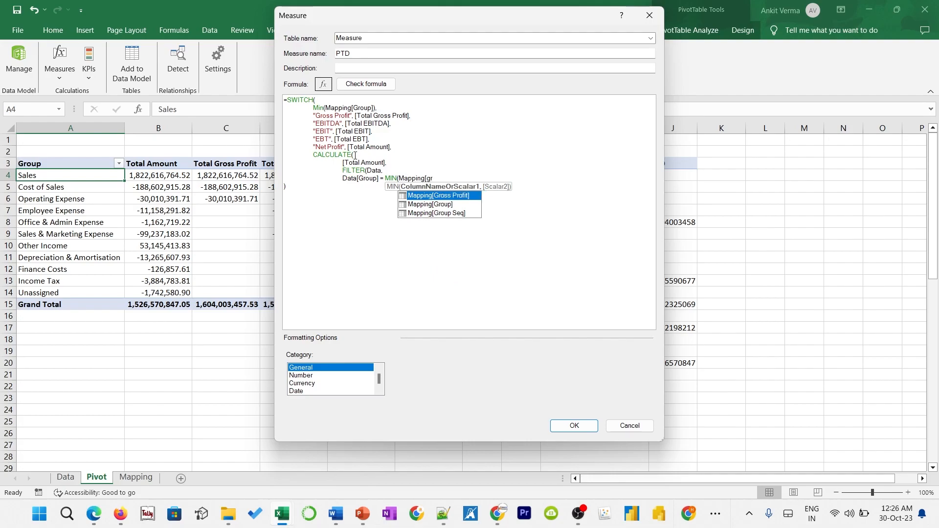
{"action": "type", "text": "r"}
{"action": "key", "text": "Down"}
{"action": "key", "text": "Tab"}
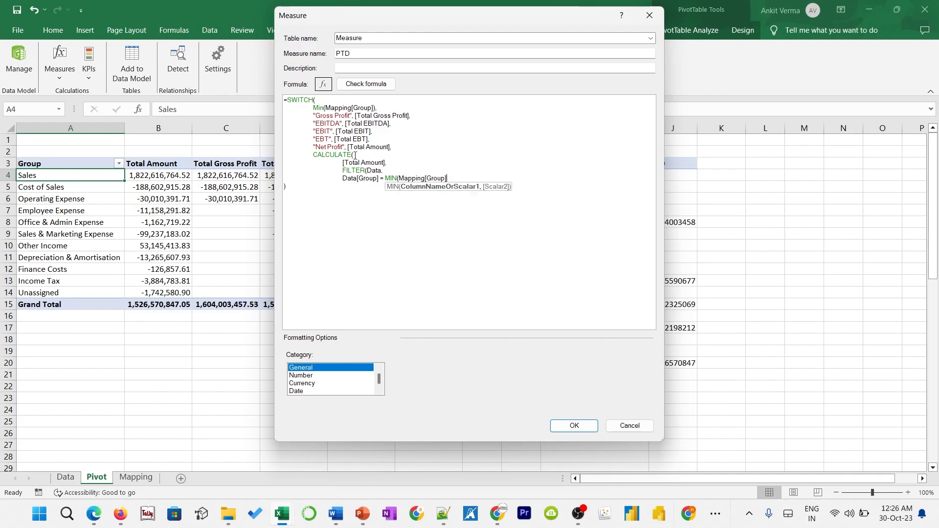
{"action": "type", "text": ")"}
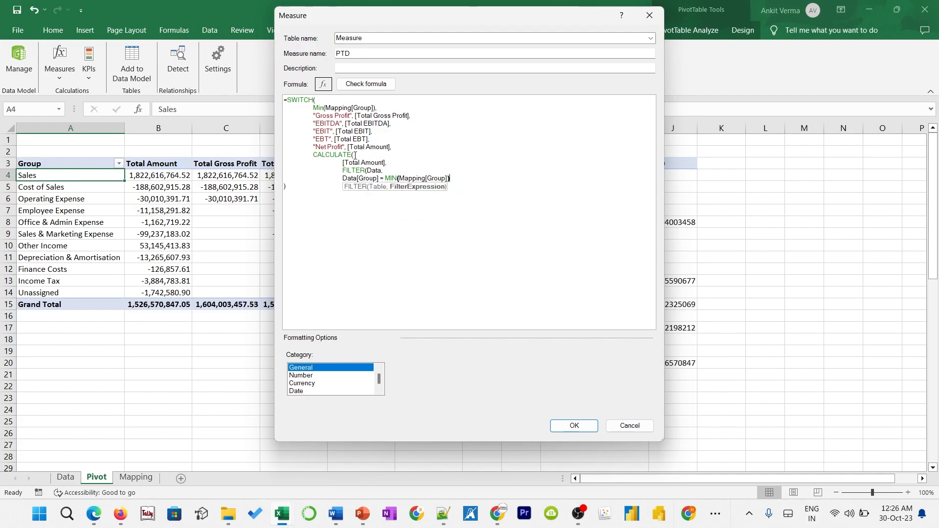
Close the FILTER function with a parenthesis on a new line and check the PTD formula
{"action": "key", "text": "Return"}
{"action": "key", "text": "Tab"}
{"action": "type", "text": ")"}
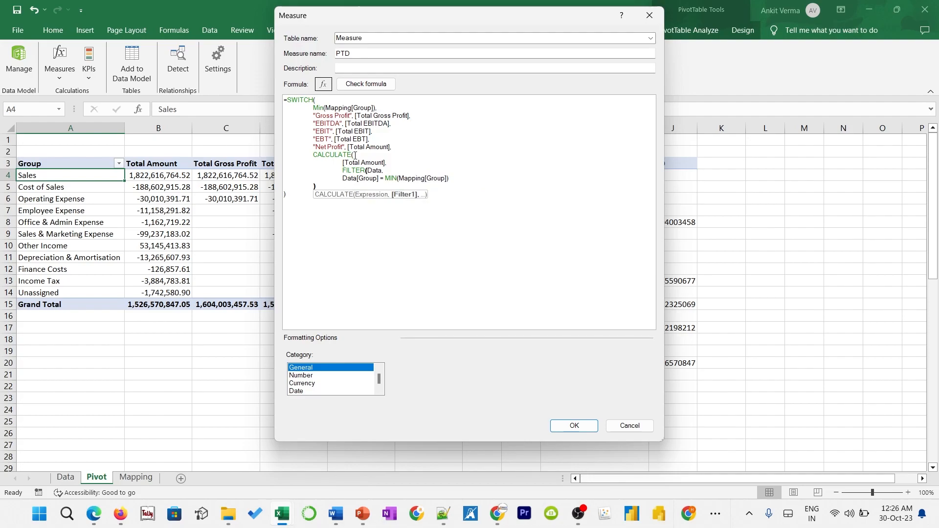
{"action": "left_click", "coordinate": [369, 85]}
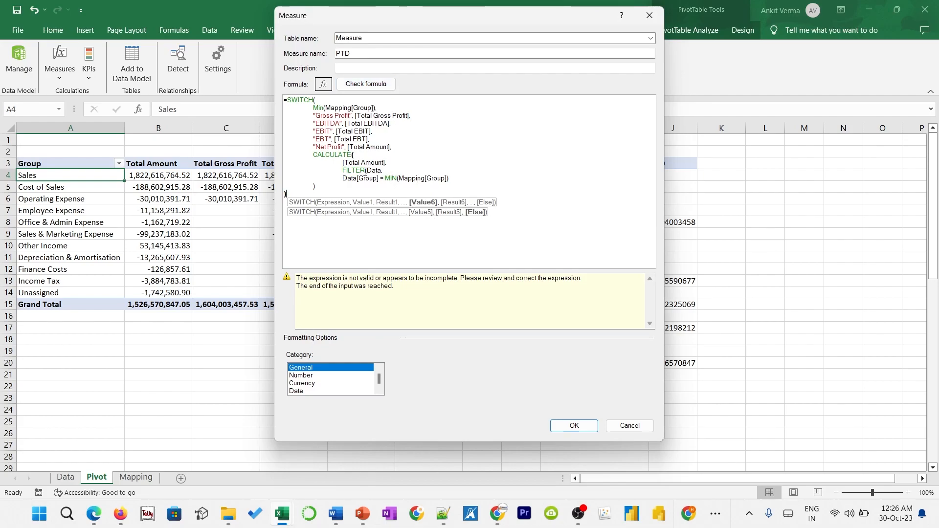
Realign FILTER's closing parenthesis, add the missing one for CALCULATE, then recheck and save the PTD measure
{"action": "left_click", "coordinate": [462, 181]}
{"action": "left_click", "coordinate": [329, 184]}
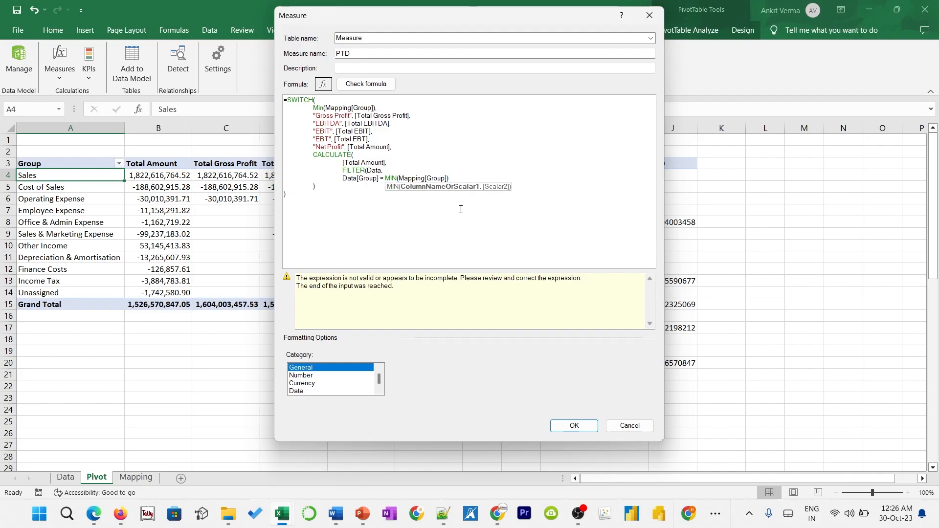
{"action": "left_click", "coordinate": [355, 192]}
{"action": "left_click", "coordinate": [345, 188]}
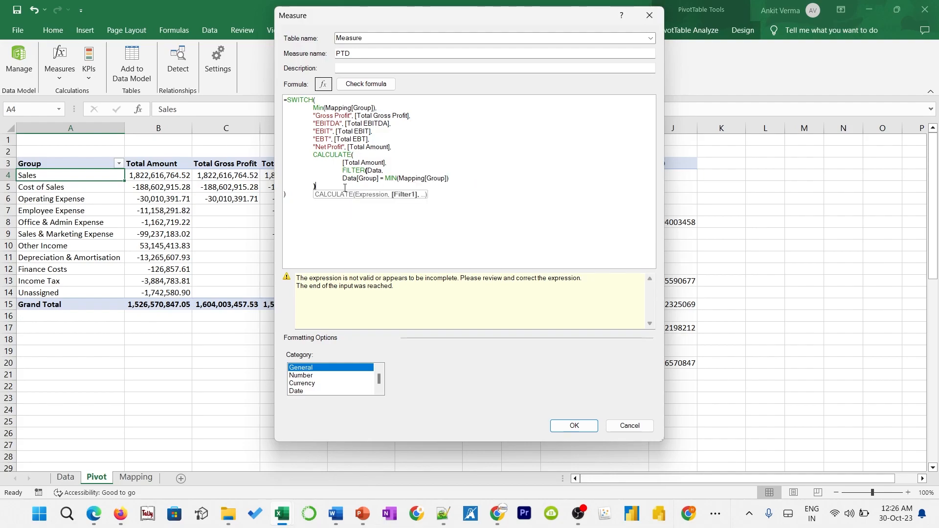
{"action": "key", "text": "BackSpace"}
{"action": "key", "text": "Tab"}
{"action": "type", "text": ")"}
{"action": "key", "text": "Return"}
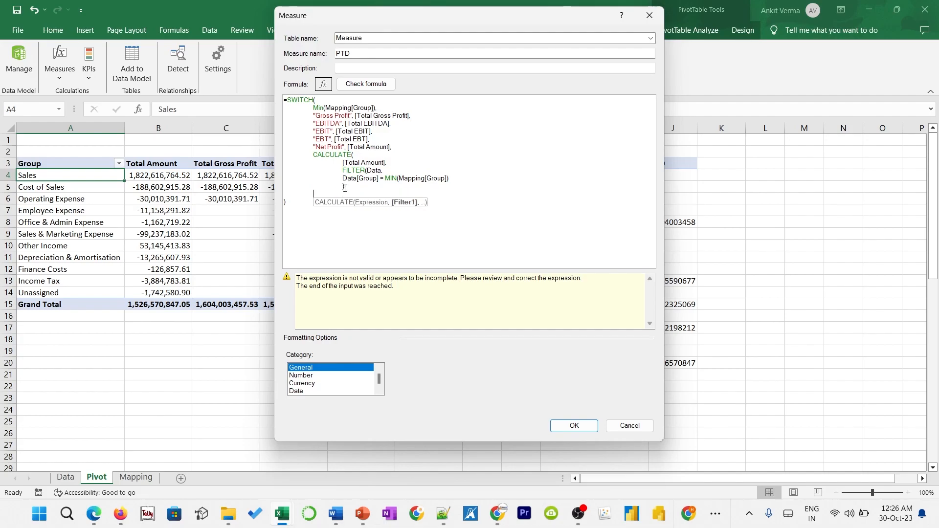
{"action": "type", "text": ")"}
{"action": "left_click", "coordinate": [381, 86]}
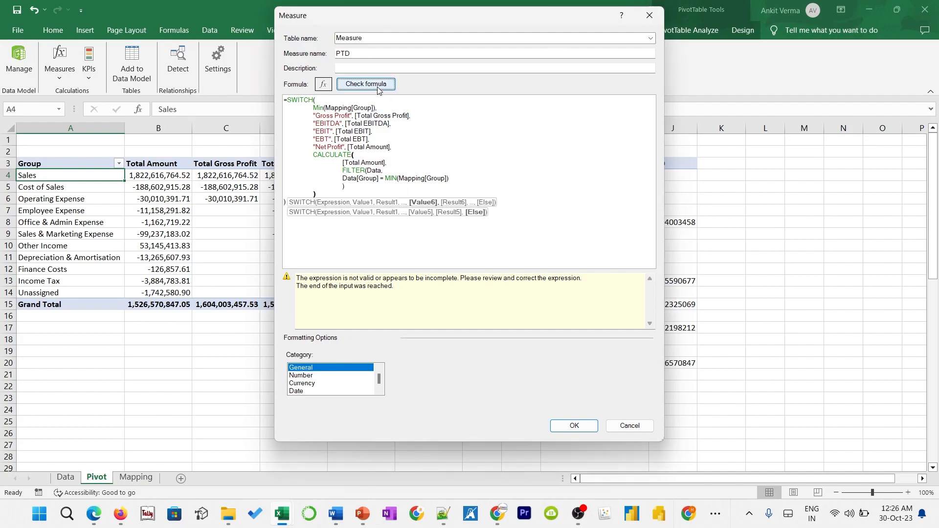
{"action": "left_click", "coordinate": [572, 427]}
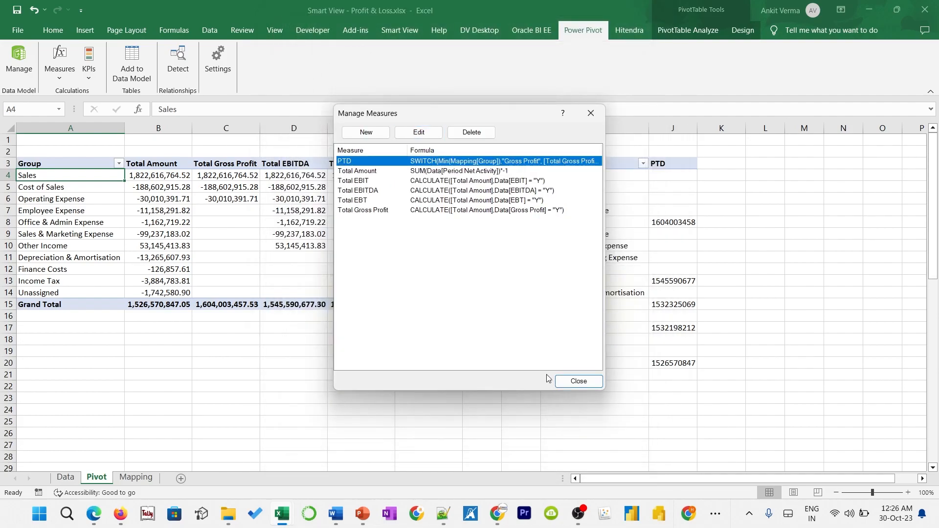
Format the PTD measure as a number with a thousands separator and close the measures list
{"action": "left_click", "coordinate": [418, 132]}
{"action": "left_click", "coordinate": [327, 309]}
{"action": "left_click", "coordinate": [399, 332]}
{"action": "left_click", "coordinate": [575, 359]}
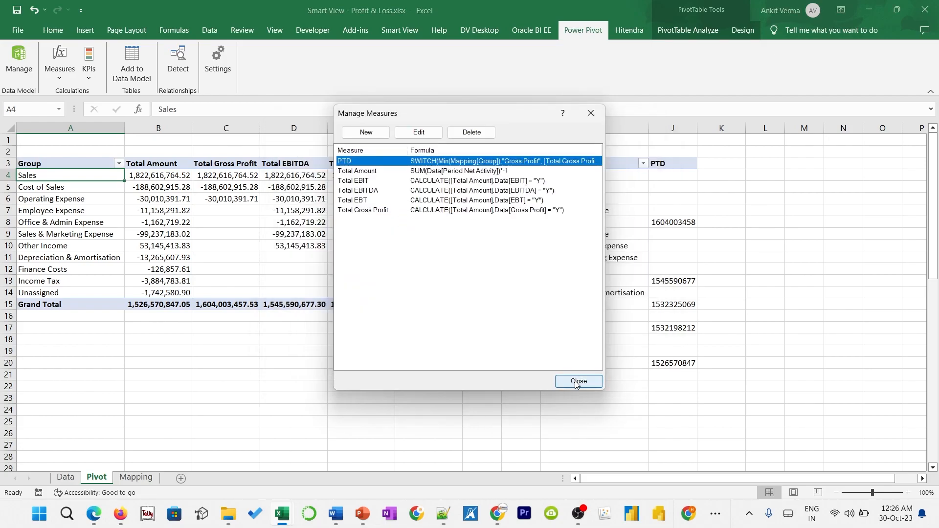
{"action": "left_click", "coordinate": [578, 381]}
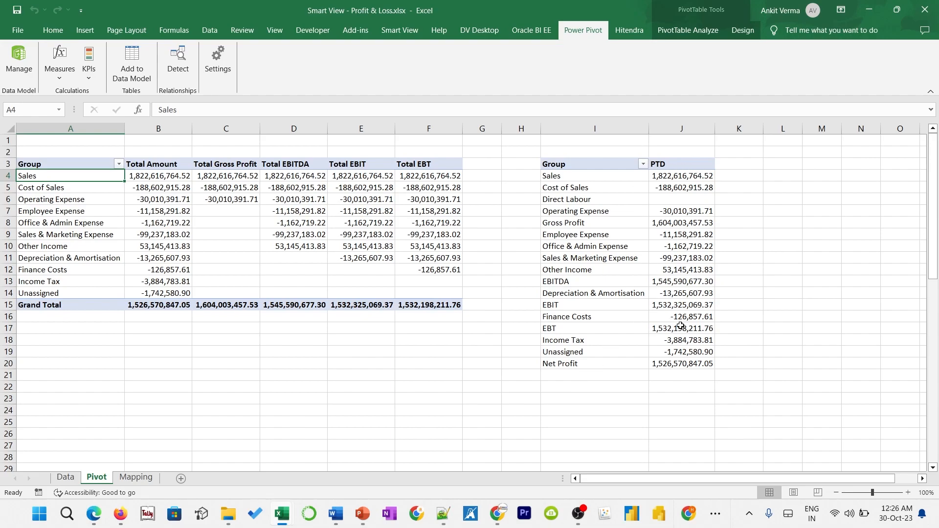
Cumulatively select the PTD group amounts to compare their sums with Gross Profit, EBITDA, EBIT, EBT and Net Profit
{"action": "mouse_move", "coordinate": [167, 211]}
{"action": "left_click_drag", "start_coordinate": [684, 176], "coordinate": [682, 213]}
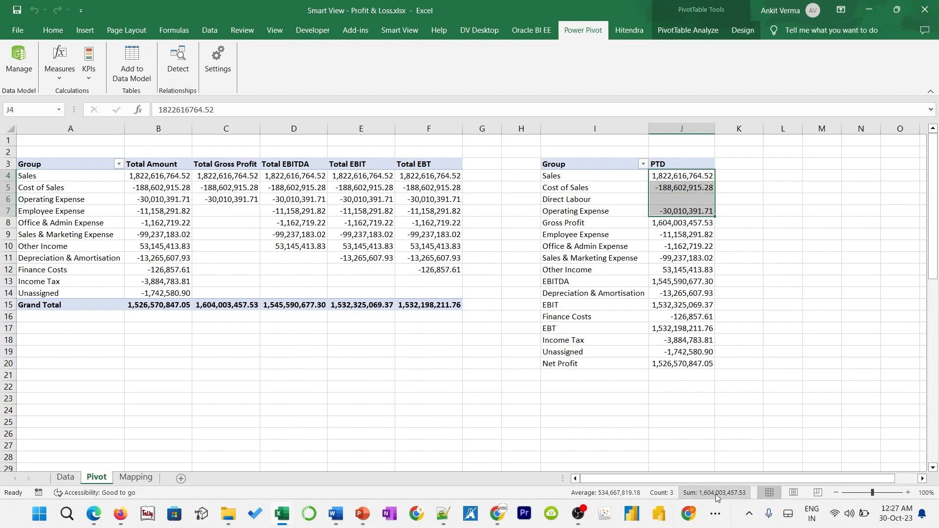
{"action": "mouse_move", "coordinate": [678, 233]}
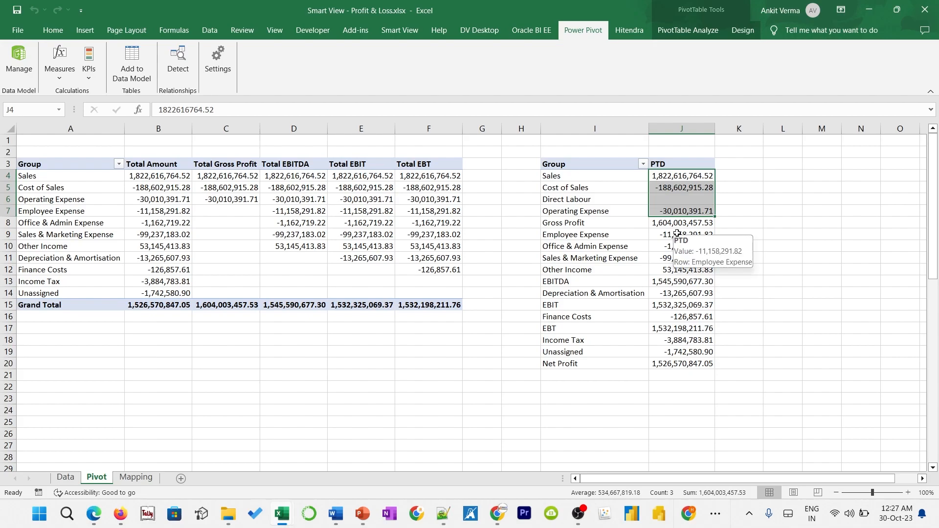
{"action": "left_click_drag", "start_coordinate": [678, 233], "coordinate": [675, 270]}
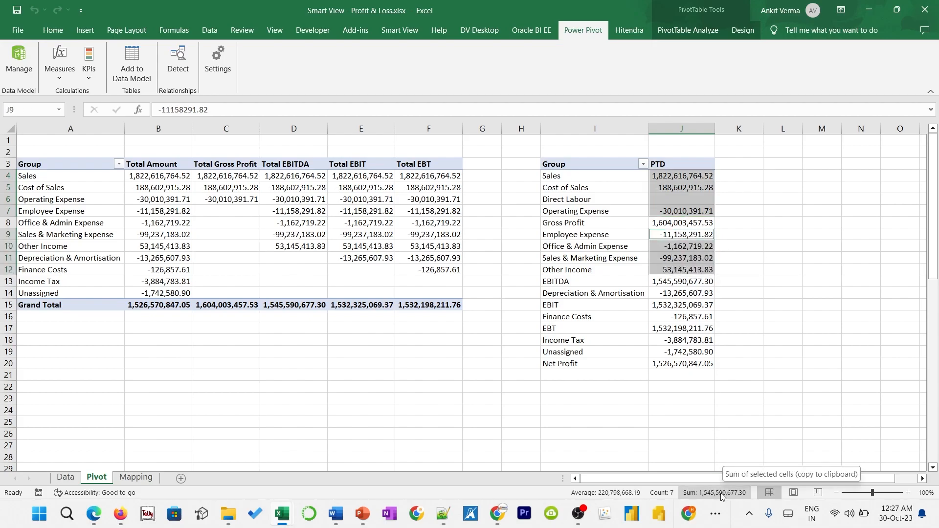
{"action": "left_click", "coordinate": [683, 293], "text": "ctrl"}
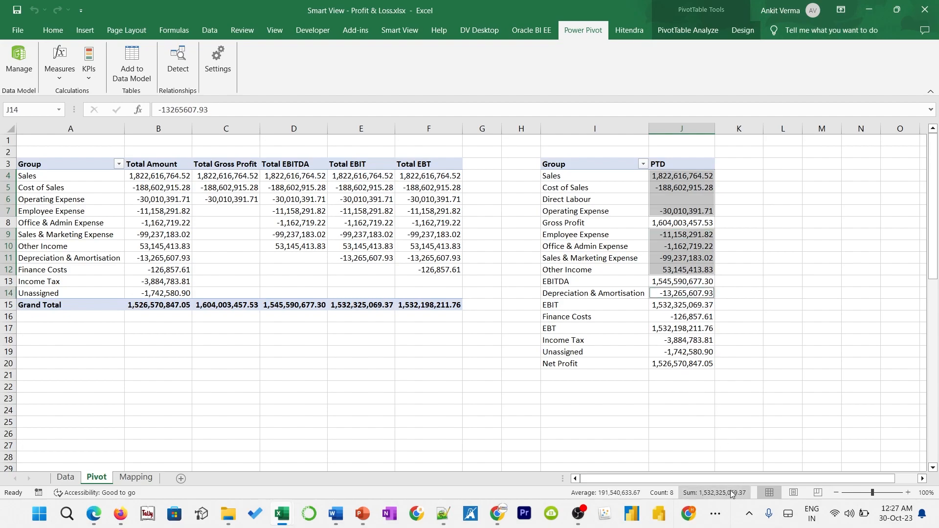
{"action": "left_click", "coordinate": [678, 316], "text": "ctrl"}
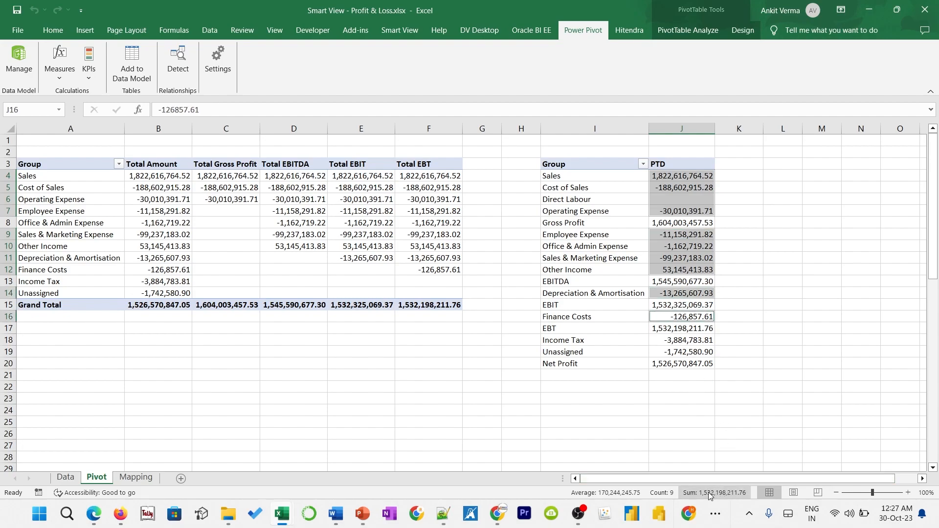
{"action": "left_click_drag", "start_coordinate": [682, 340], "coordinate": [682, 352], "text": "ctrl"}
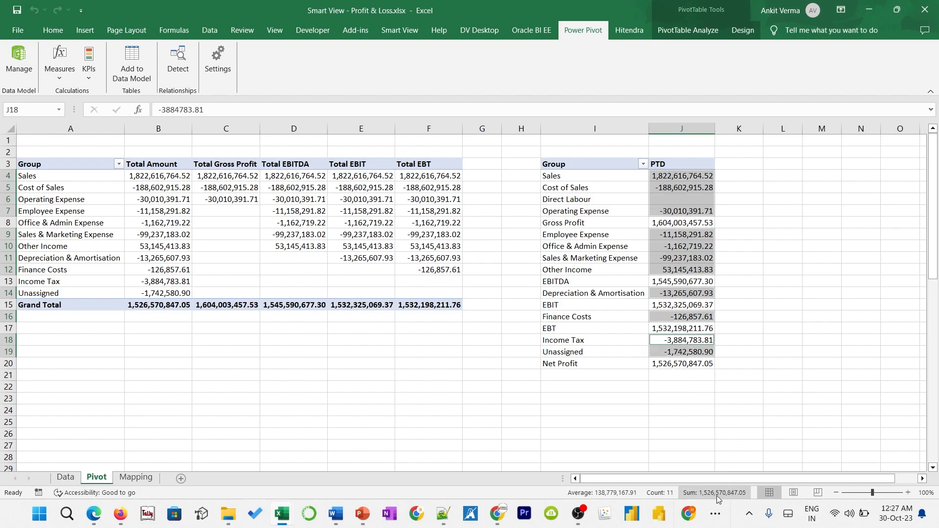
{"action": "left_click", "coordinate": [492, 223]}
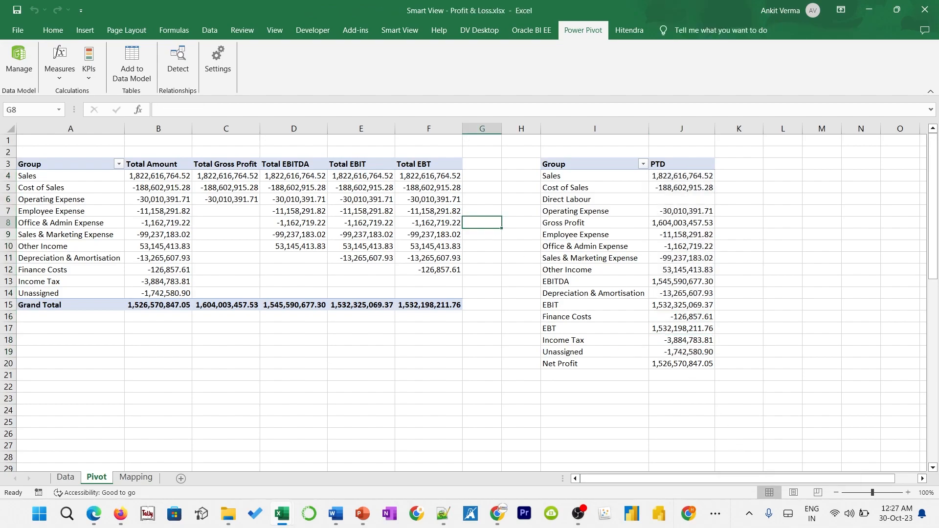
{"action": "key", "text": "alt+Tab"}
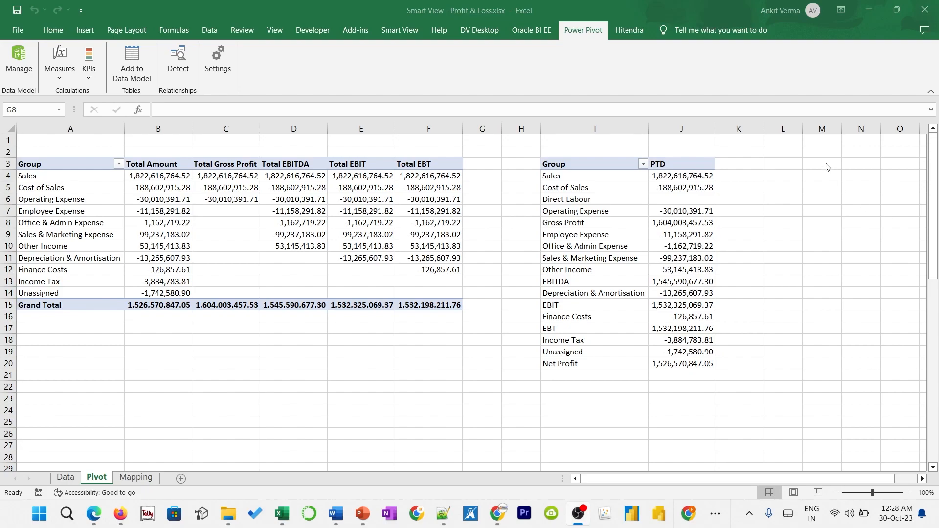
Clear the first PivotTable and delete columns A through G from the Pivot sheet
{"action": "left_click_drag", "start_coordinate": [82, 128], "coordinate": [482, 156]}
{"action": "key", "text": "Delete"}
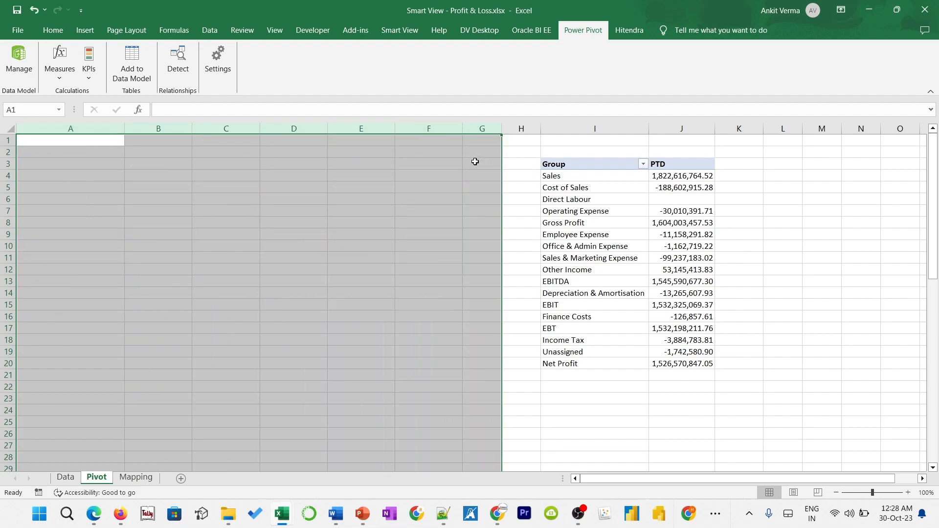
{"action": "right_click", "coordinate": [409, 128]}
{"action": "left_click", "coordinate": [469, 248]}
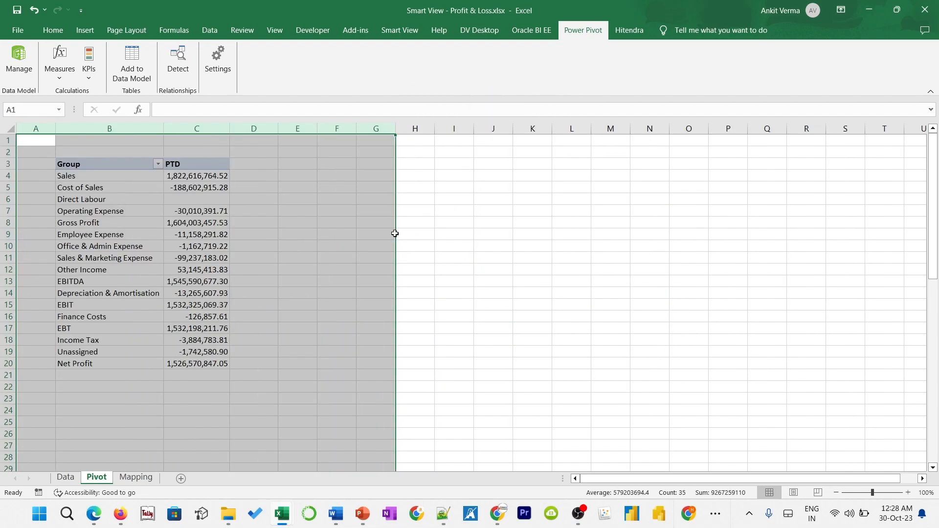
Indent the Cost of Sales through Operating Expense labels one level and the Employee Expense through Other Income labels two levels
{"action": "left_click", "coordinate": [114, 189]}
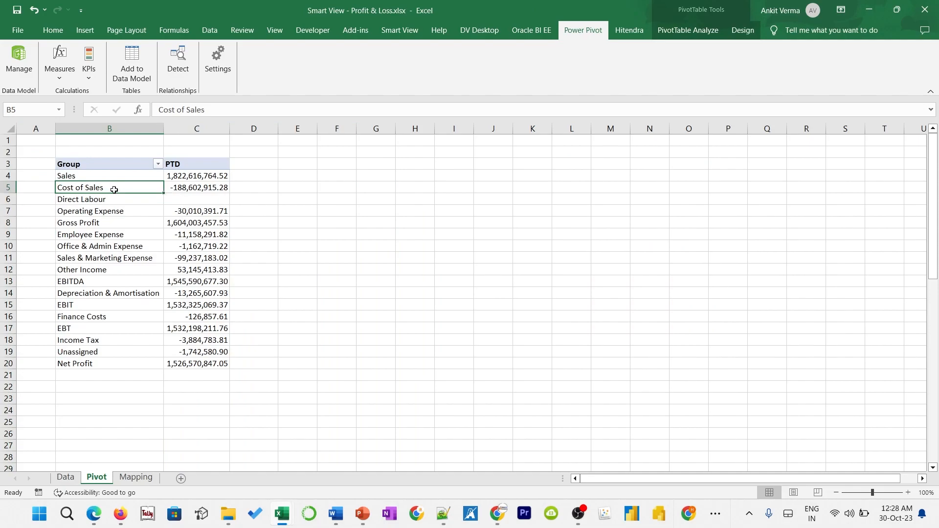
{"action": "left_click_drag", "start_coordinate": [113, 189], "coordinate": [124, 211]}
{"action": "left_click", "coordinate": [52, 30]}
{"action": "left_click", "coordinate": [314, 72]}
{"action": "left_click_drag", "start_coordinate": [106, 235], "coordinate": [125, 270]}
{"action": "left_click", "coordinate": [315, 72]}
{"action": "left_click", "coordinate": [315, 71]}
Indent Depreciation & Amortisation, Finance Costs, Income Tax and Unassigned two levels, and Cost of Sales through Operating Expense one more level
{"action": "left_click", "coordinate": [119, 292]}
{"action": "left_click", "coordinate": [104, 317], "text": "ctrl"}
{"action": "left_click_drag", "start_coordinate": [104, 340], "coordinate": [106, 350]}
{"action": "left_click", "coordinate": [315, 72]}
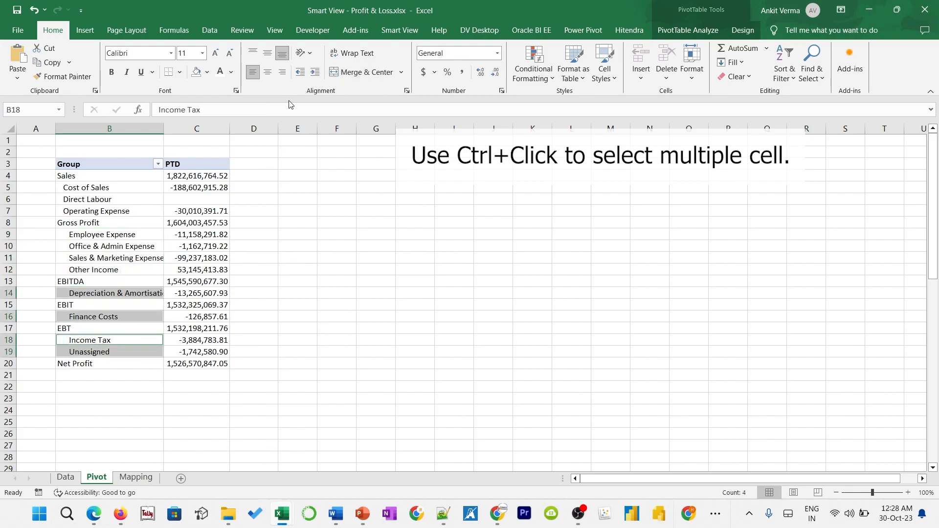
{"action": "left_click_drag", "start_coordinate": [119, 192], "coordinate": [120, 210]}
{"action": "left_click", "coordinate": [315, 72]}
Make the Gross Profit label and amount bold and add a border line between the Direct Labour and Operating Expense rows
{"action": "left_click", "coordinate": [126, 223]}
{"action": "key", "text": "shift+Right"}
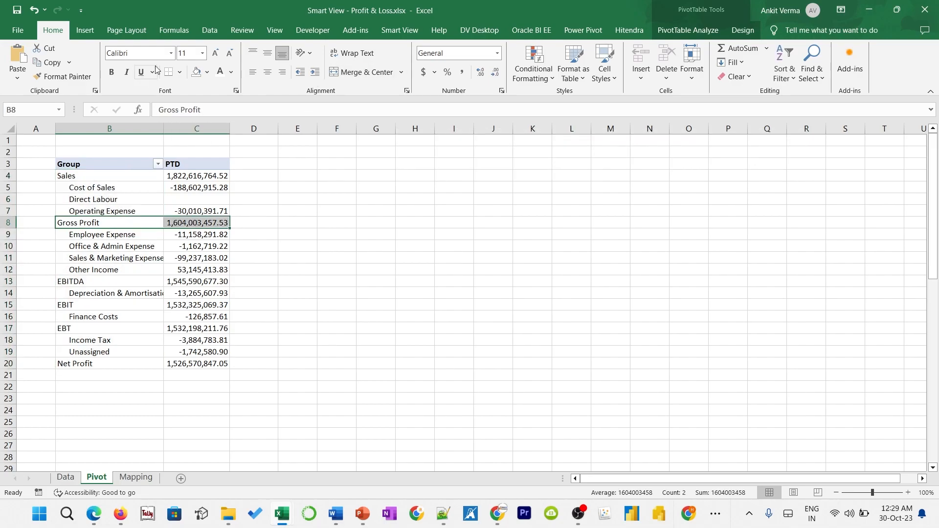
{"action": "left_click", "coordinate": [112, 72]}
{"action": "left_click", "coordinate": [179, 72]}
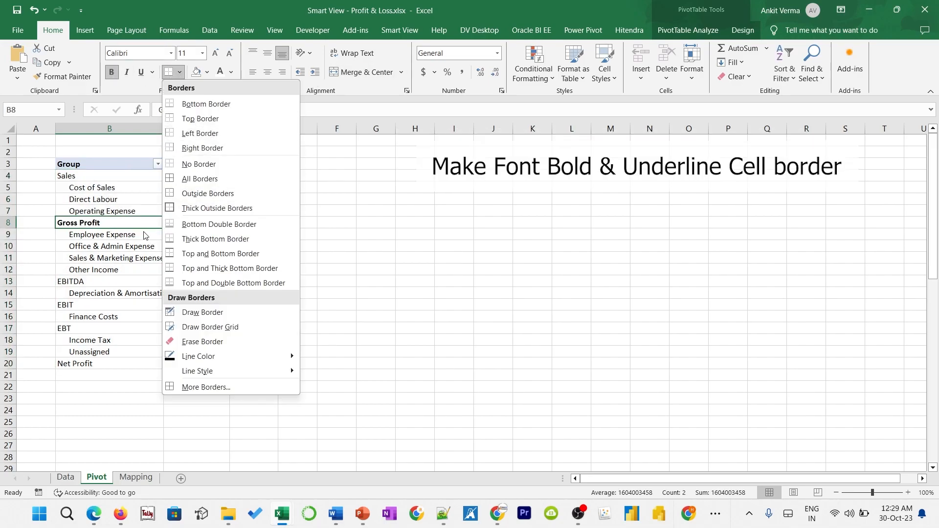
{"action": "left_click", "coordinate": [123, 216]}
{"action": "left_click", "coordinate": [125, 211]}
{"action": "key", "text": "shift+Right"}
{"action": "left_click", "coordinate": [179, 72]}
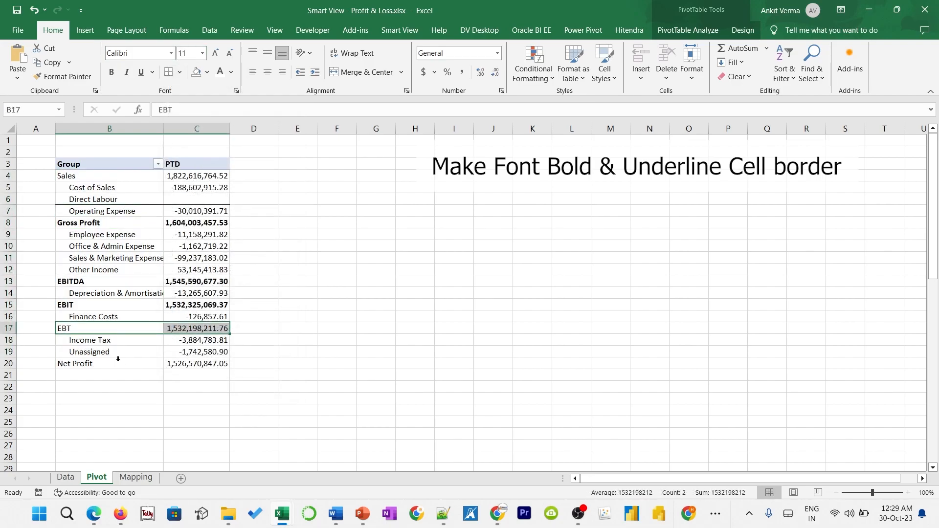
Make the EBT and Net Profit labels and amounts bold and add top and bottom borders to the Net Profit row
{"action": "key", "text": "ctrl+b"}
{"action": "left_click", "coordinate": [119, 364]}
{"action": "key", "text": "shift+Right"}
{"action": "left_click", "coordinate": [111, 73]}
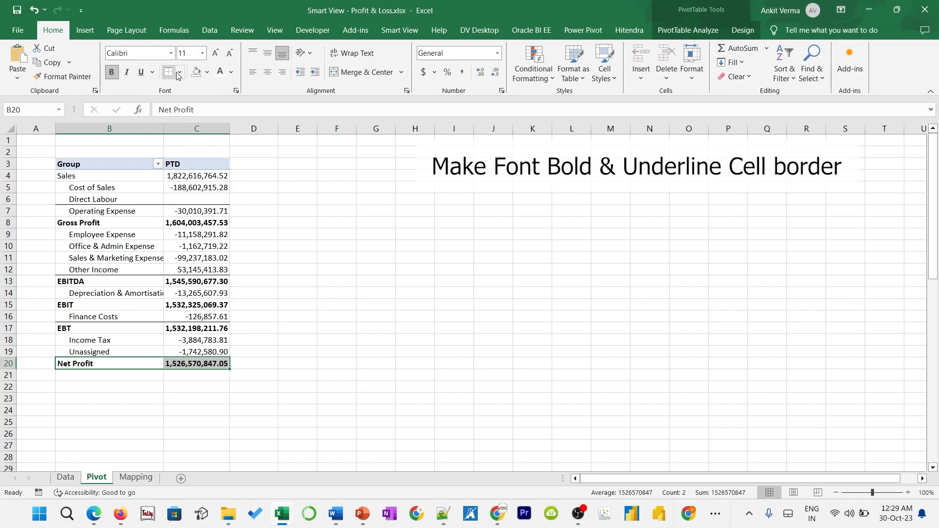
{"action": "left_click", "coordinate": [179, 72]}
{"action": "left_click", "coordinate": [193, 258]}
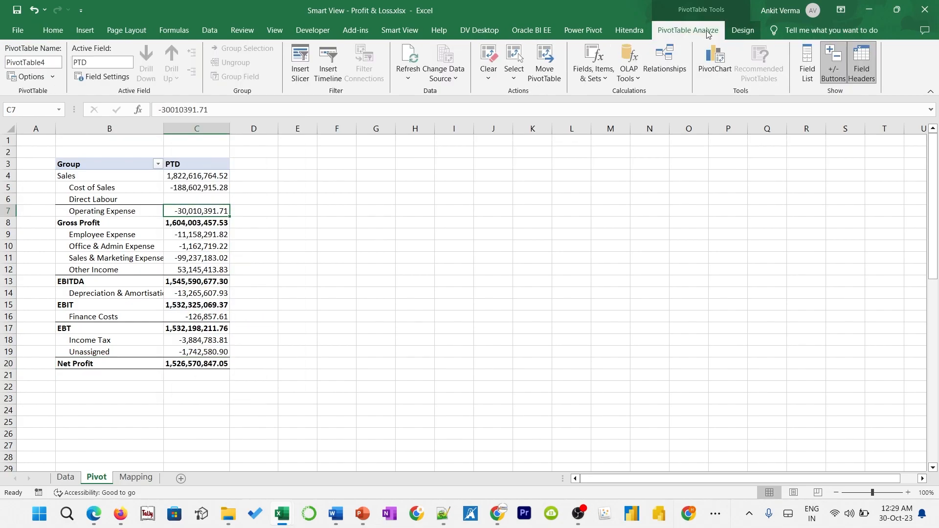
Turn on banded rows for the PivotTable and apply the grey PivotStyleLight1 style
{"action": "left_click", "coordinate": [743, 30]}
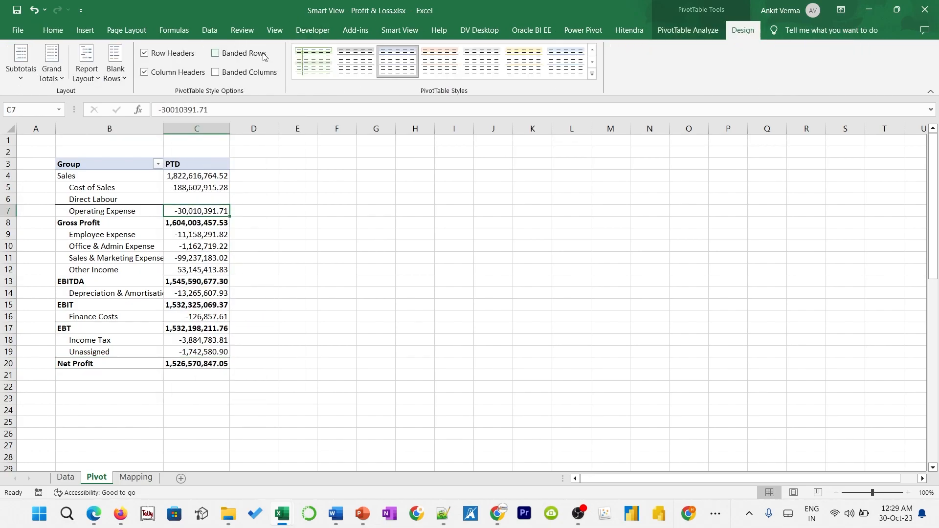
{"action": "left_click", "coordinate": [218, 54]}
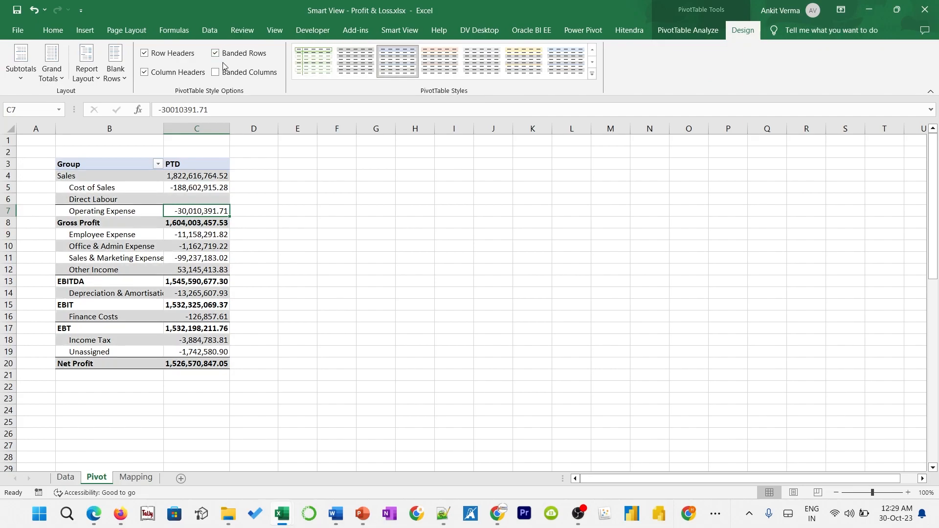
{"action": "left_click", "coordinate": [592, 73]}
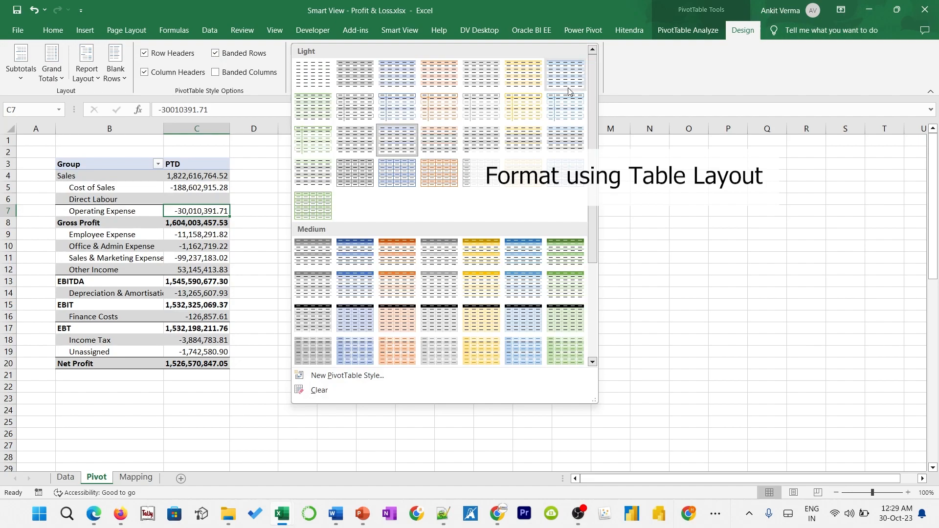
{"action": "left_click", "coordinate": [362, 81]}
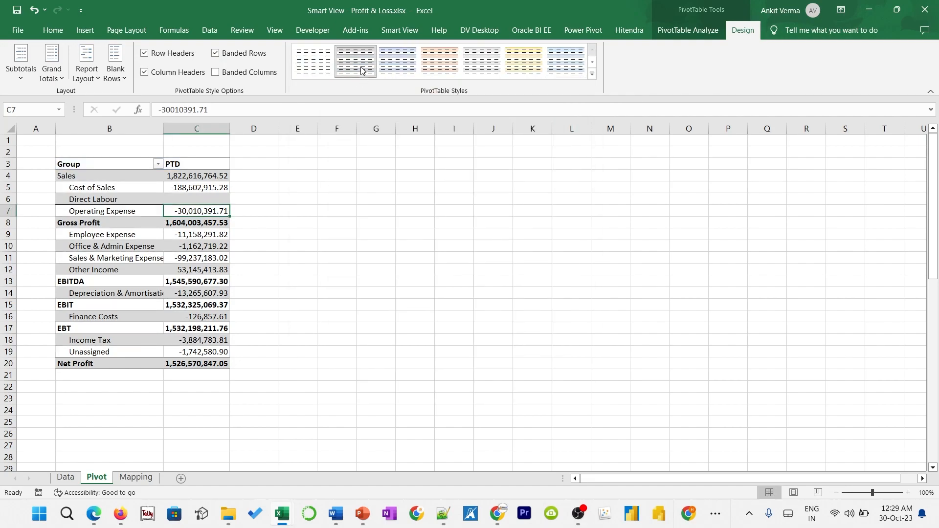
Duplicate the applied grey PivotTable style and name the copy New1
{"action": "right_click", "coordinate": [363, 71]}
{"action": "left_click", "coordinate": [397, 121]}
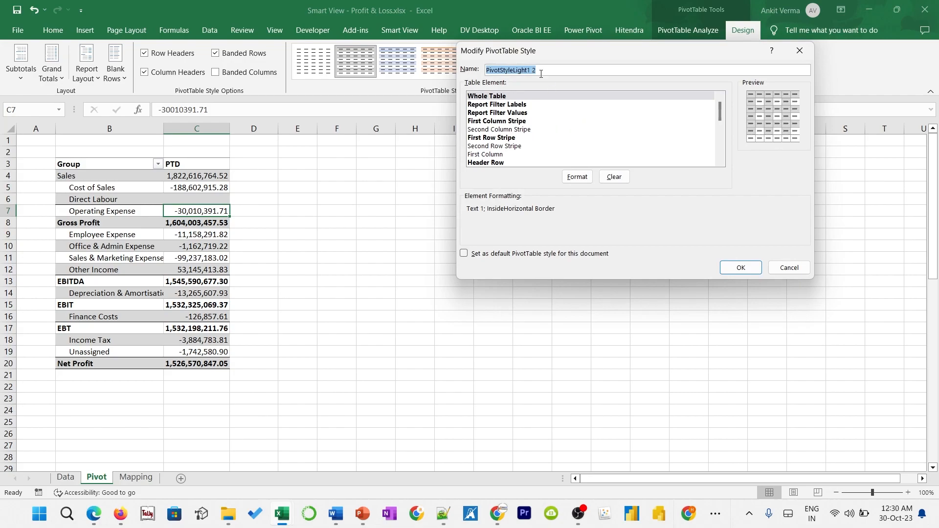
{"action": "type", "text": "New1"}
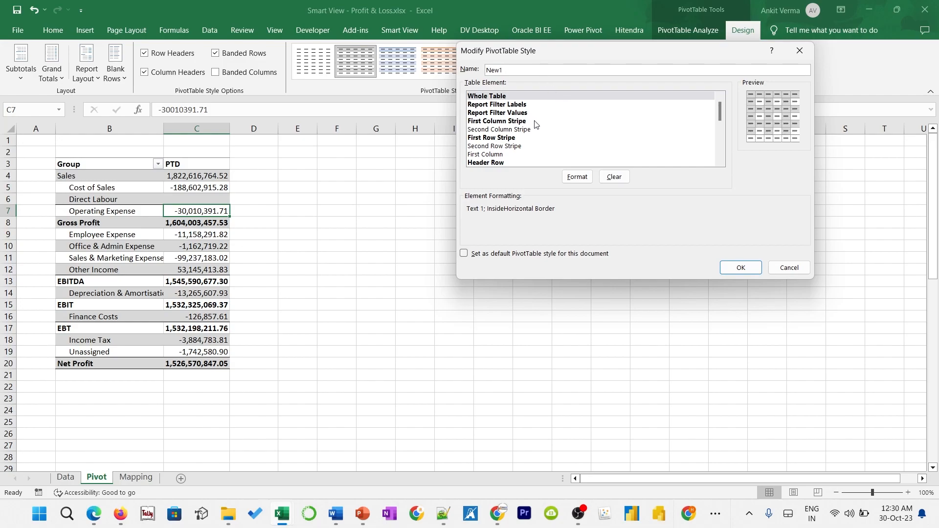
Give the New1 style's header row a blue fill and white font, and apply the style to the PivotTable
{"action": "left_click", "coordinate": [512, 164]}
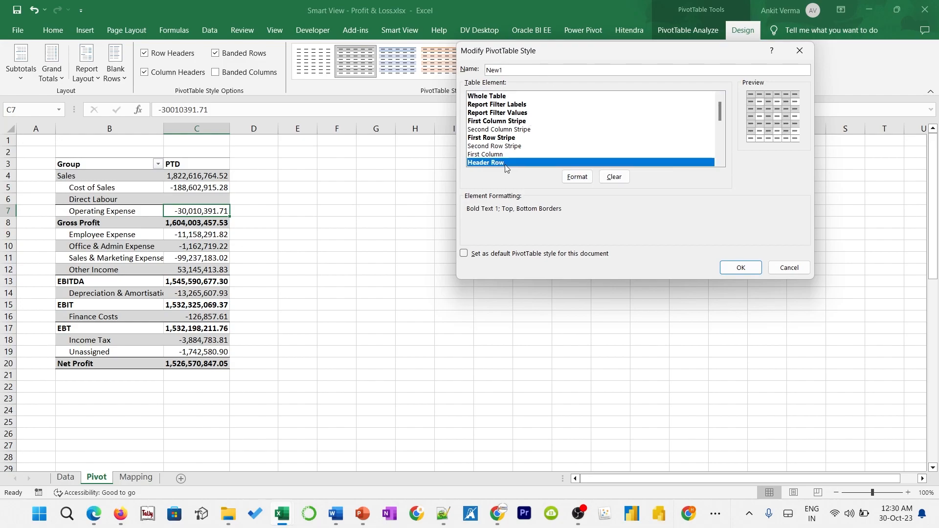
{"action": "left_click", "coordinate": [568, 177]}
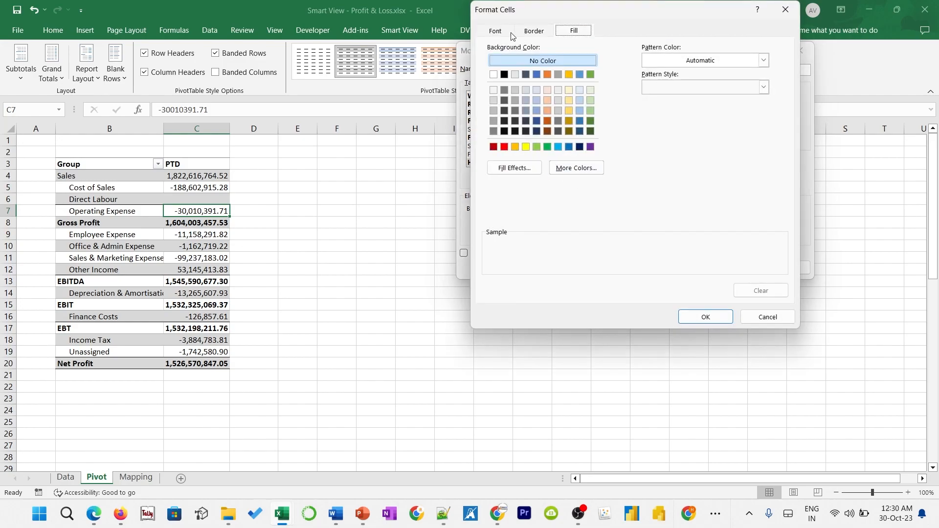
{"action": "left_click", "coordinate": [537, 74]}
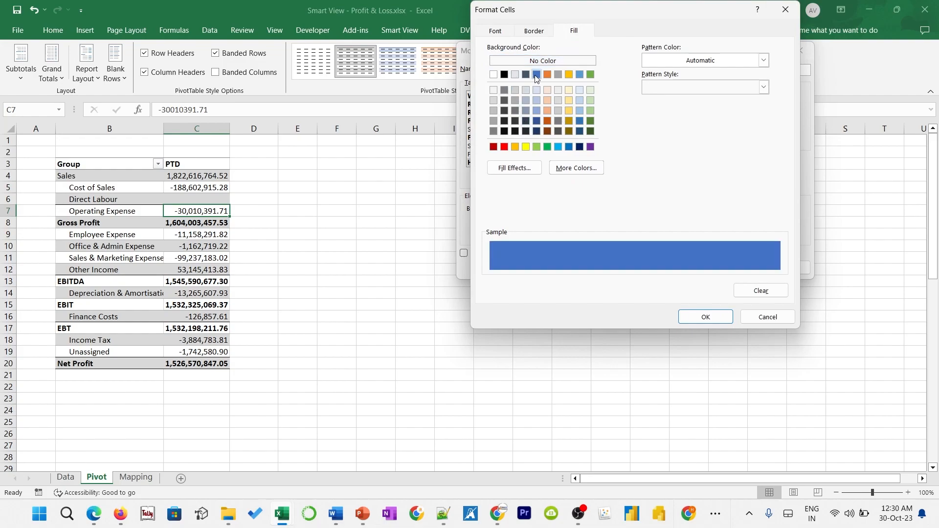
{"action": "left_click", "coordinate": [506, 33]}
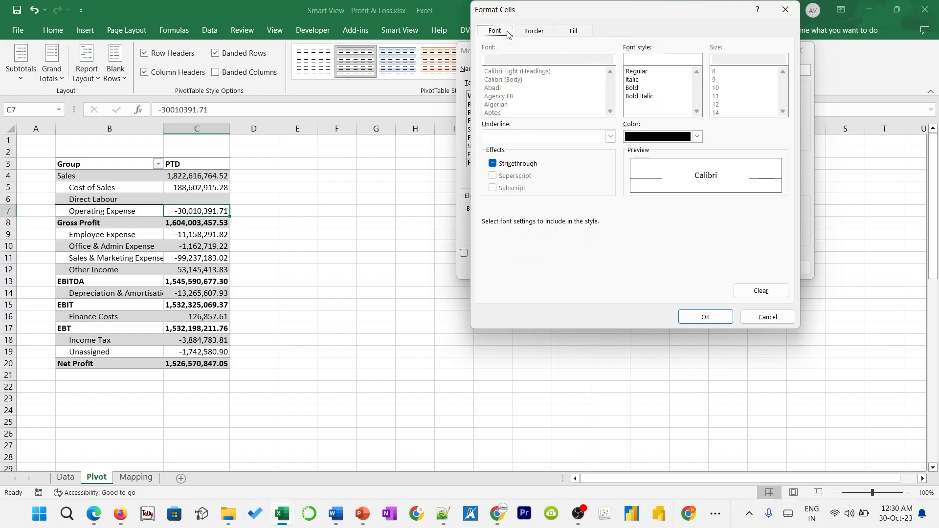
{"action": "left_click", "coordinate": [645, 140]}
{"action": "left_click", "coordinate": [631, 177]}
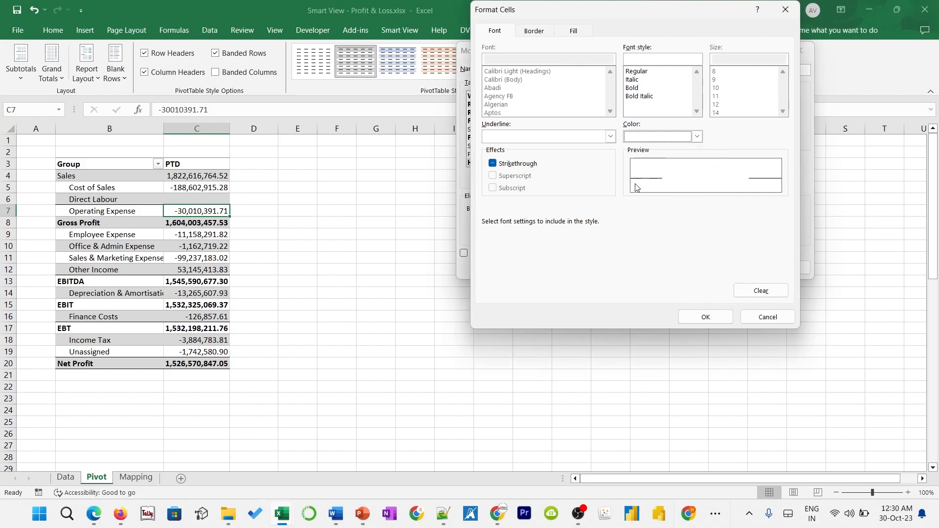
{"action": "left_click", "coordinate": [707, 318]}
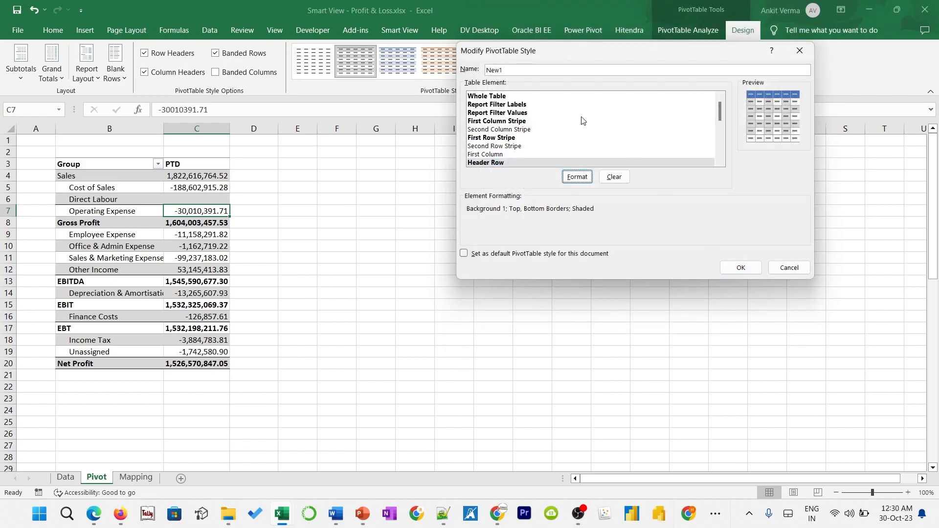
{"action": "left_click", "coordinate": [737, 267]}
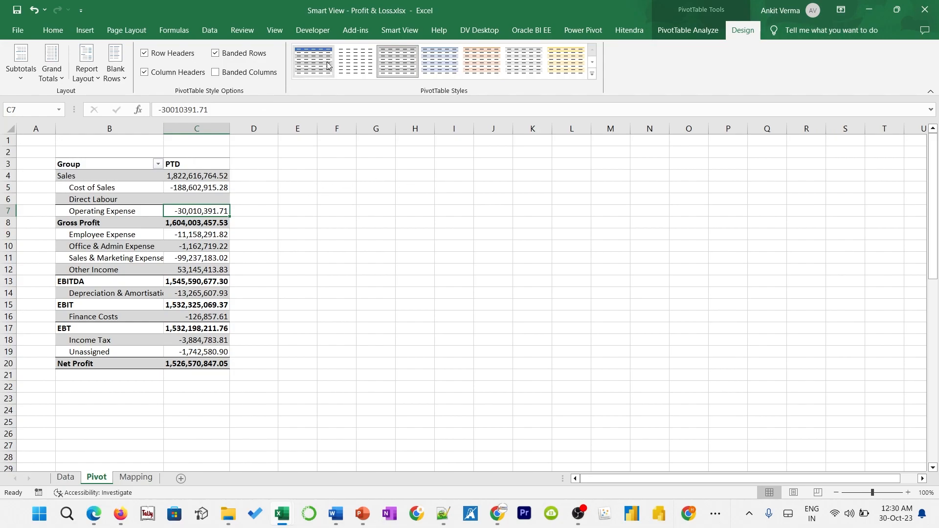
{"action": "left_click", "coordinate": [308, 59]}
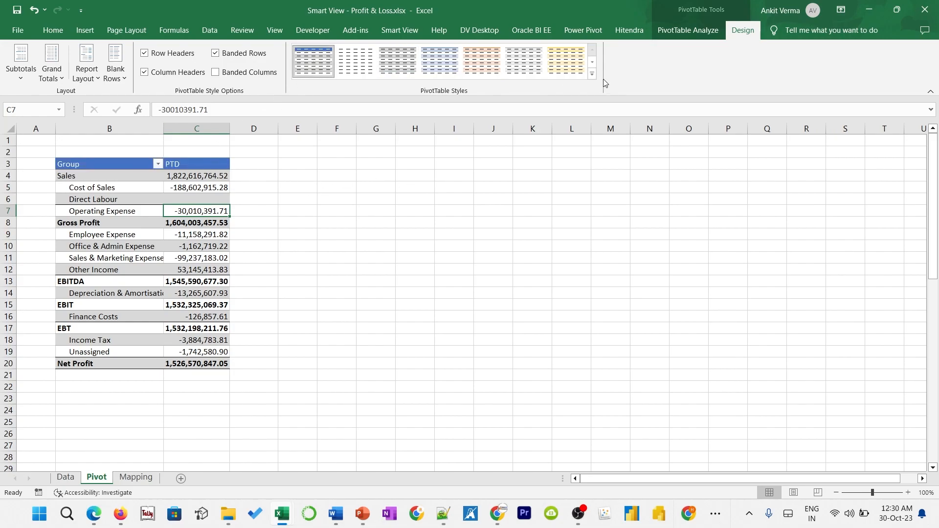
Modify the New1 style so its first row stripe has a very light grey fill
{"action": "right_click", "coordinate": [310, 59]}
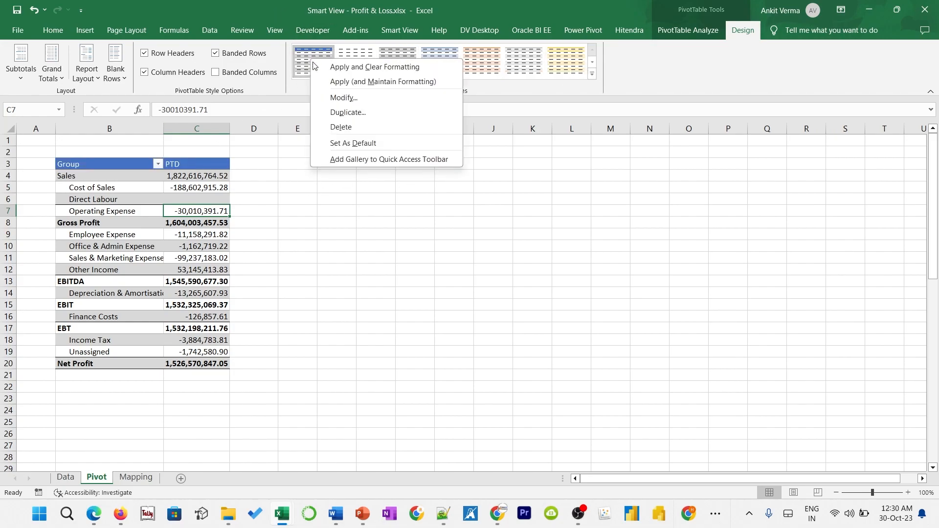
{"action": "left_click", "coordinate": [345, 98]}
{"action": "left_click_drag", "start_coordinate": [719, 111], "coordinate": [719, 117]}
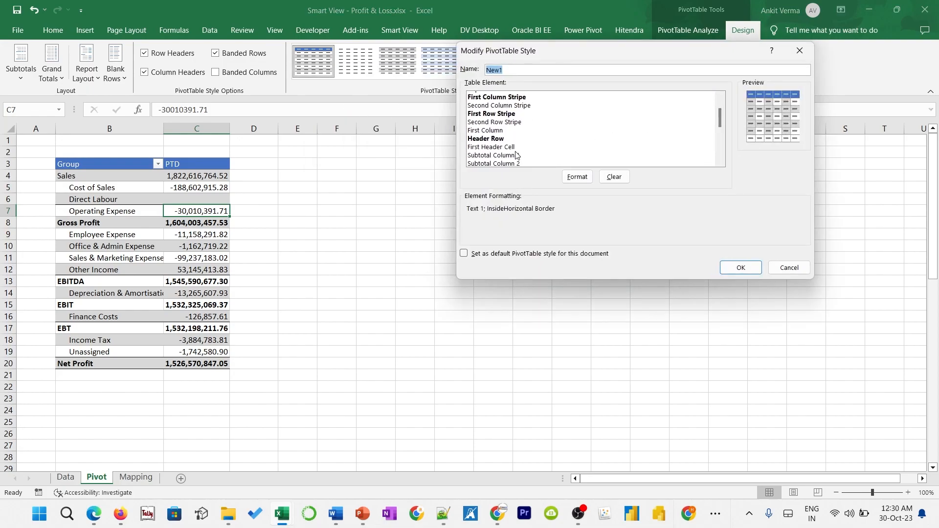
{"action": "left_click", "coordinate": [506, 116]}
{"action": "left_click", "coordinate": [565, 177]}
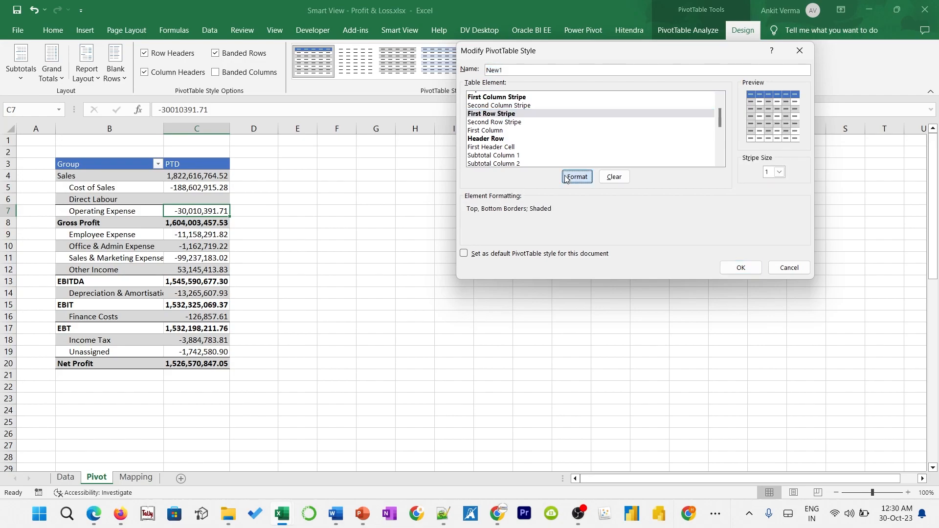
{"action": "left_click", "coordinate": [575, 32]}
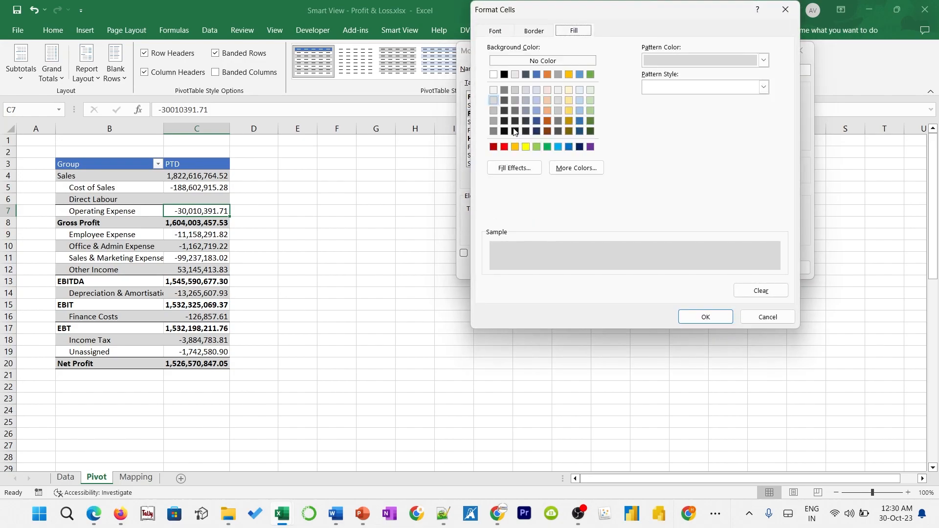
{"action": "left_click", "coordinate": [493, 88]}
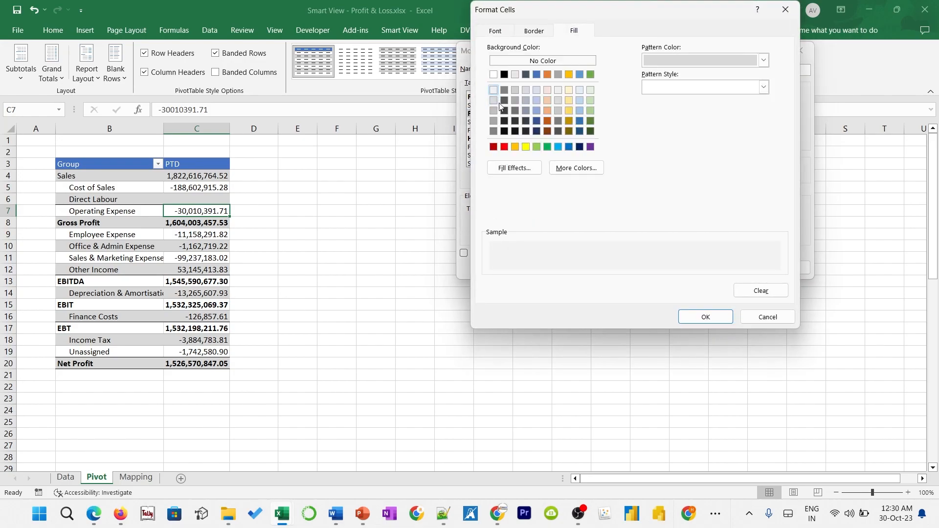
{"action": "left_click", "coordinate": [695, 318]}
{"action": "left_click", "coordinate": [741, 273]}
{"action": "key", "text": "Up"}
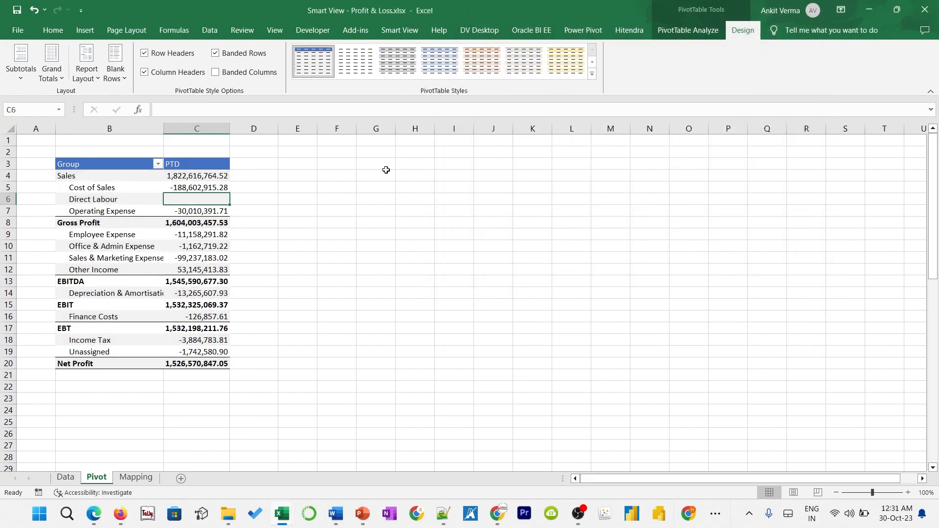
Insert five blank rows above the PivotTable at row 2
{"action": "left_click_drag", "start_coordinate": [8, 152], "coordinate": [8, 199]}
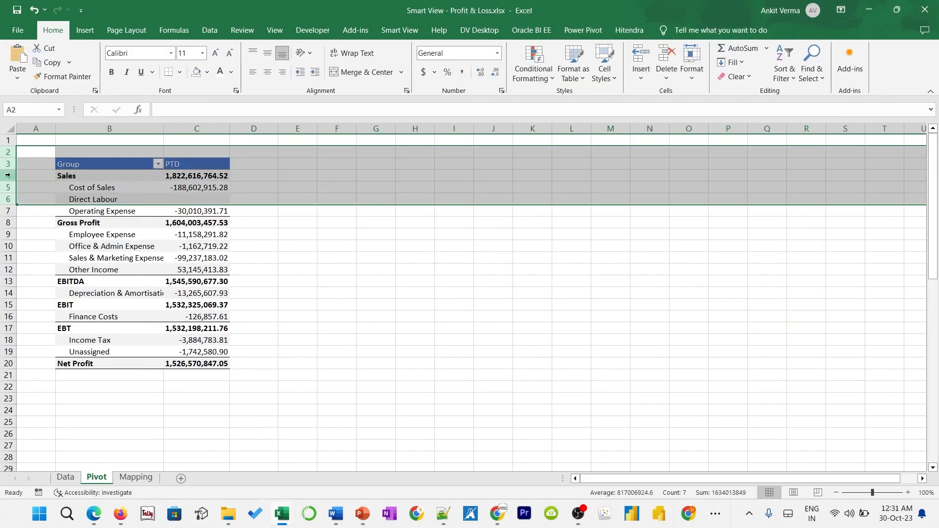
{"action": "right_click", "coordinate": [9, 157]}
{"action": "left_click", "coordinate": [67, 262]}
Enter the title "Consolidated Profit & Loss Statement" in cell B7
{"action": "left_click", "coordinate": [104, 208]}
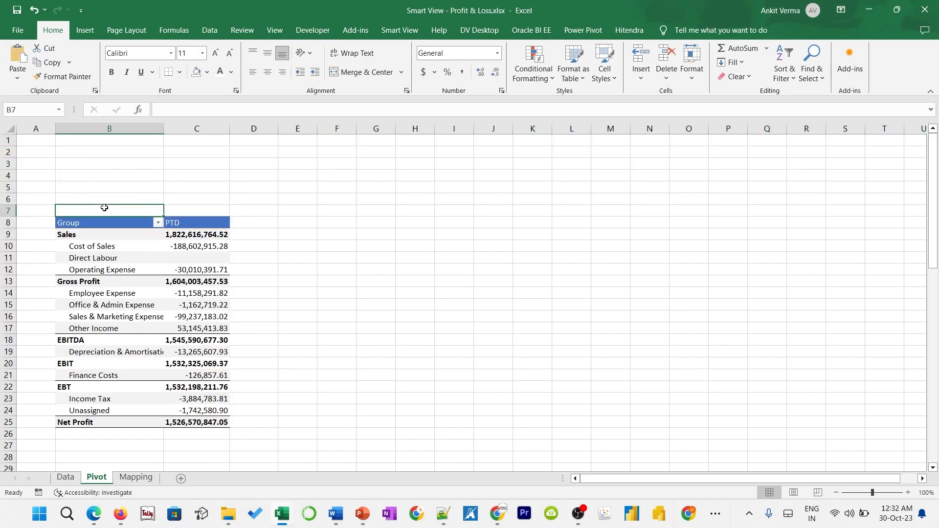
{"action": "type", "text": "Co"}
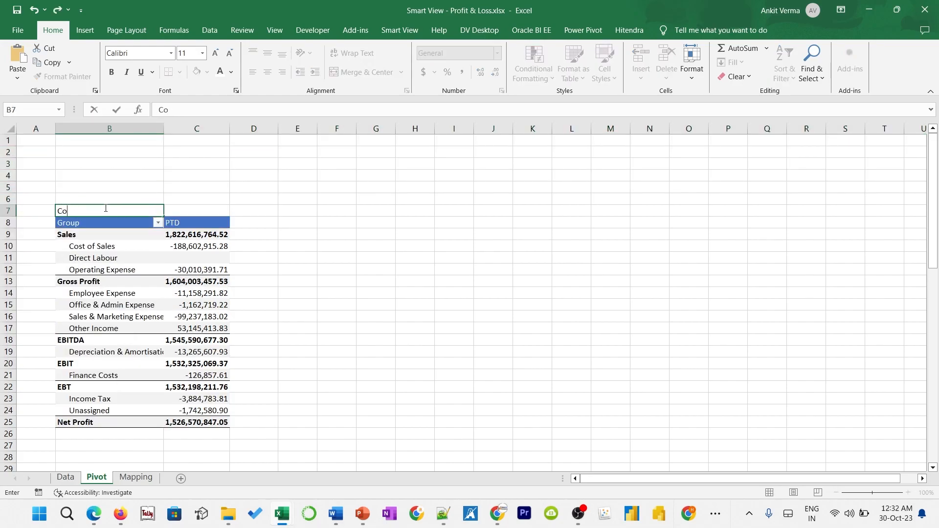
{"action": "type", "text": "nsolidated Profit & Loss Statement"}
{"action": "key", "text": "Return"}
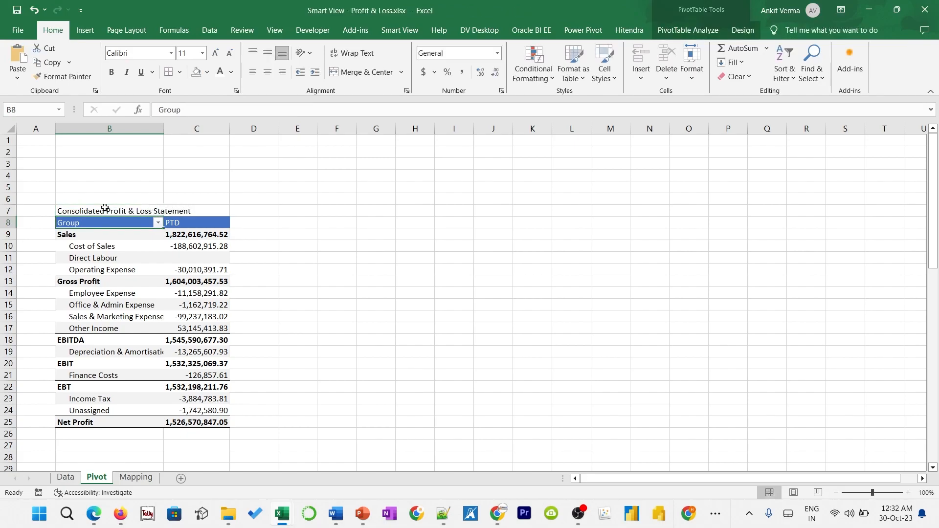
Format the statement title in B7 as Arial with font size 16
{"action": "left_click", "coordinate": [105, 208]}
{"action": "left_click", "coordinate": [214, 53]}
{"action": "left_click", "coordinate": [214, 53]}
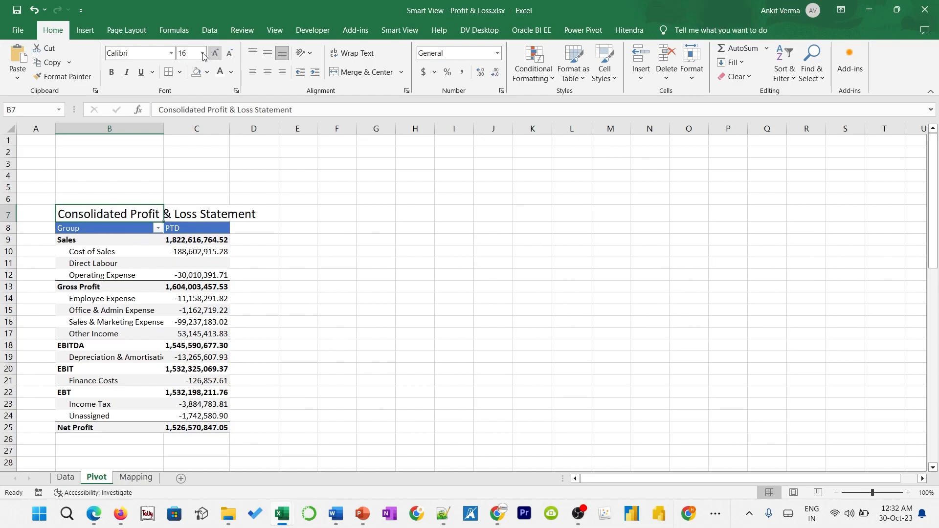
{"action": "left_click", "coordinate": [147, 56]}
{"action": "type", "text": "Arial"}
{"action": "key", "text": "Tab"}
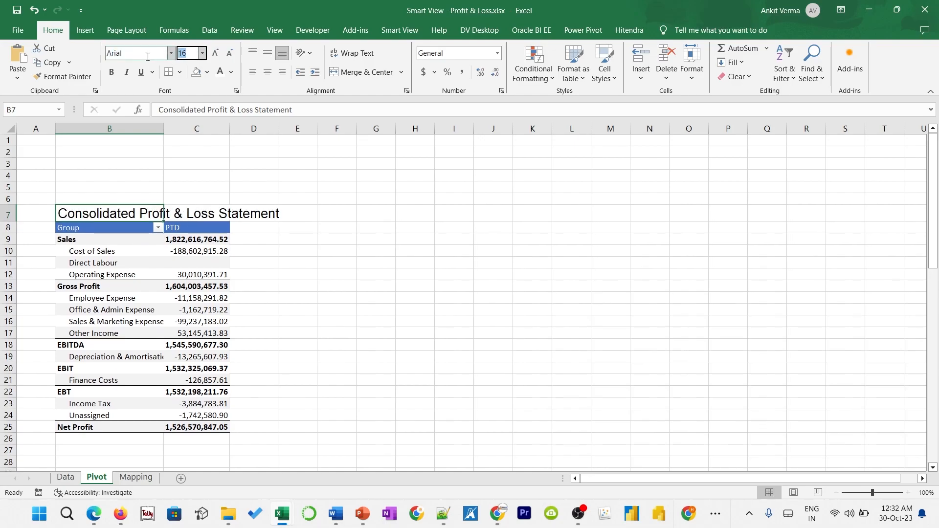
Insert slicers for Ledger Name, Entity Code Desc and Accounting Period Name on the PivotTable
{"action": "left_click", "coordinate": [177, 262]}
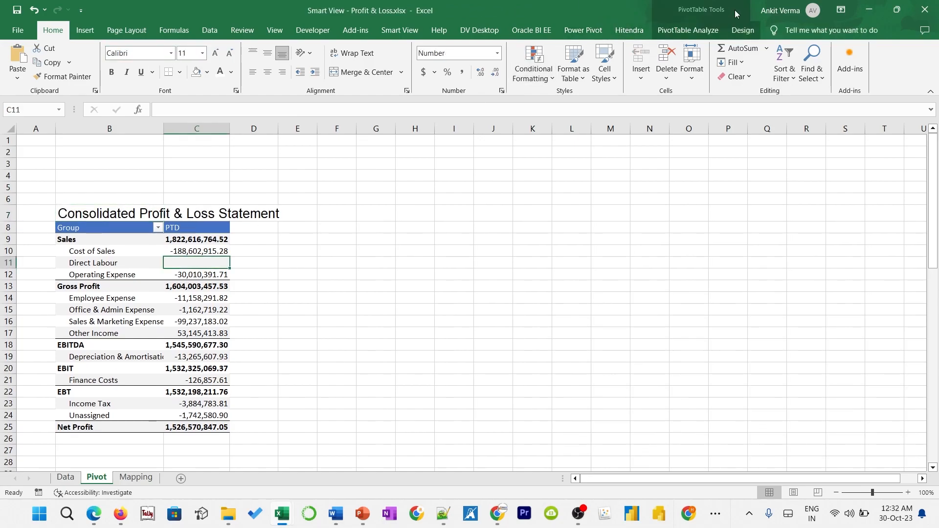
{"action": "left_click", "coordinate": [687, 30]}
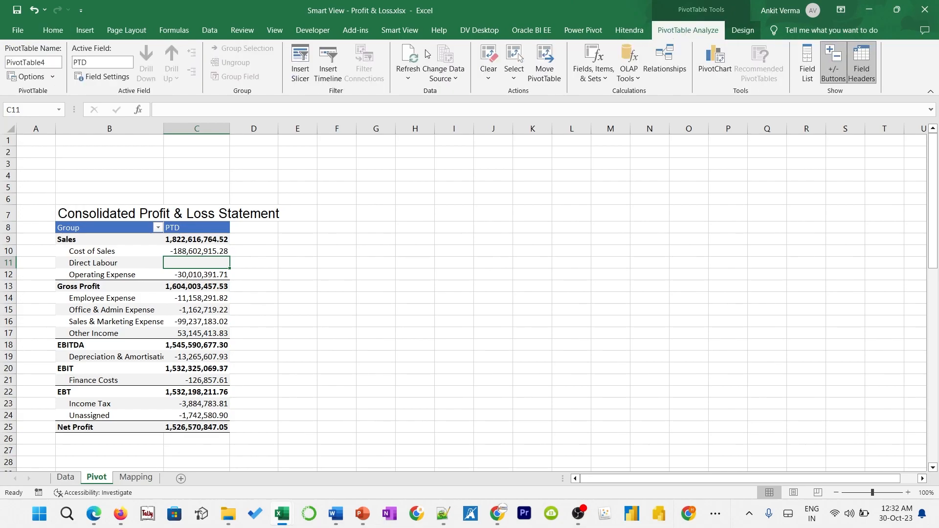
{"action": "left_click", "coordinate": [309, 67]}
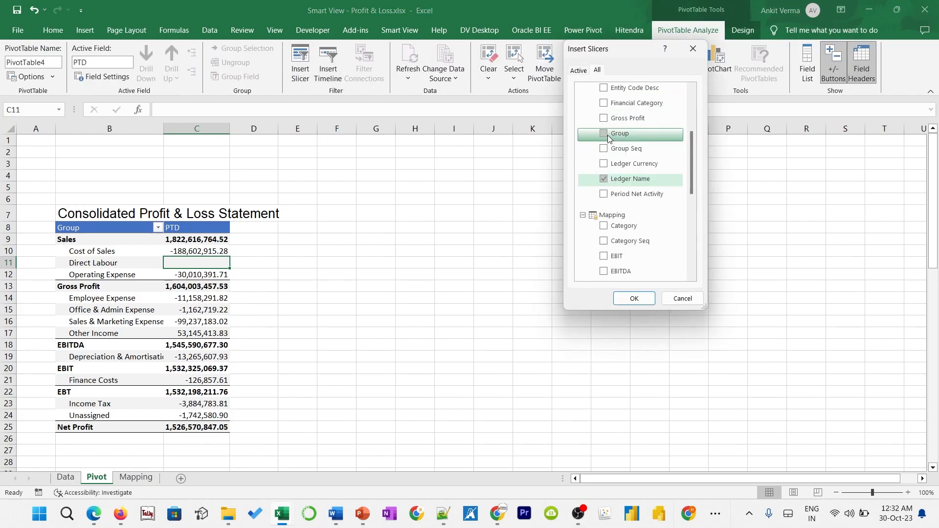
{"action": "scroll", "coordinate": [694, 176], "scroll_direction": "up", "scroll_amount": 2}
{"action": "left_click", "coordinate": [603, 187]}
{"action": "left_click", "coordinate": [604, 111]}
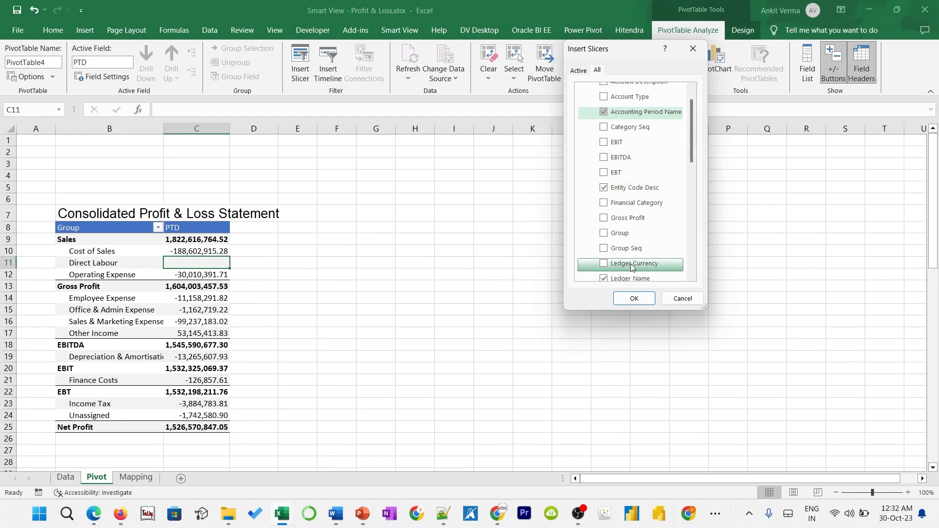
{"action": "left_click", "coordinate": [631, 299]}
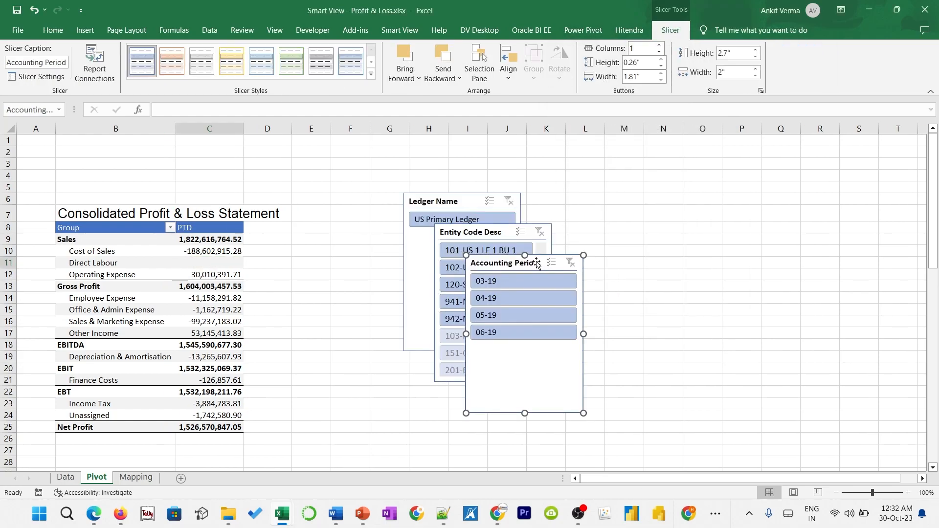
Move the Accounting Period Name slicer beside the PivotTable, set it to 4 columns and widen it to about 2.91"
{"action": "left_click_drag", "start_coordinate": [536, 263], "coordinate": [342, 172]}
{"action": "left_click", "coordinate": [659, 46]}
{"action": "left_click", "coordinate": [659, 45]}
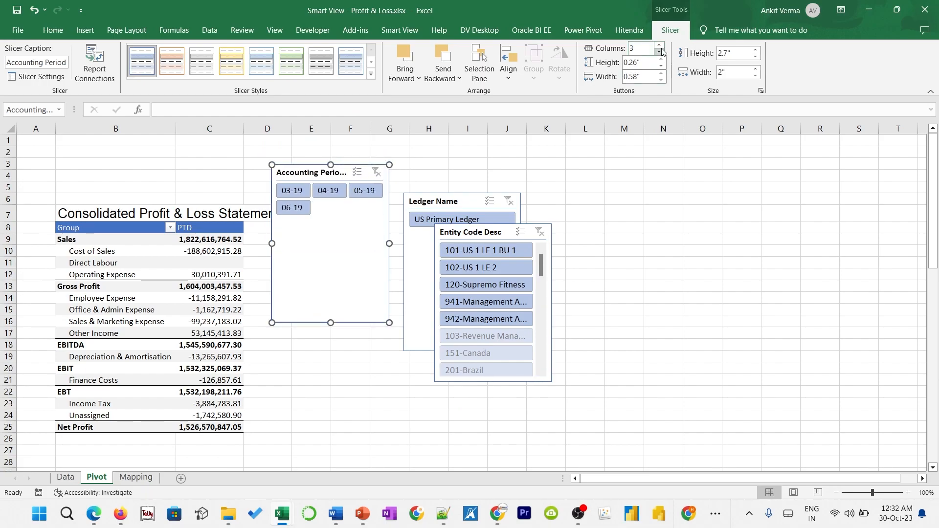
{"action": "left_click", "coordinate": [660, 45]}
{"action": "left_click_drag", "start_coordinate": [392, 245], "coordinate": [442, 243]}
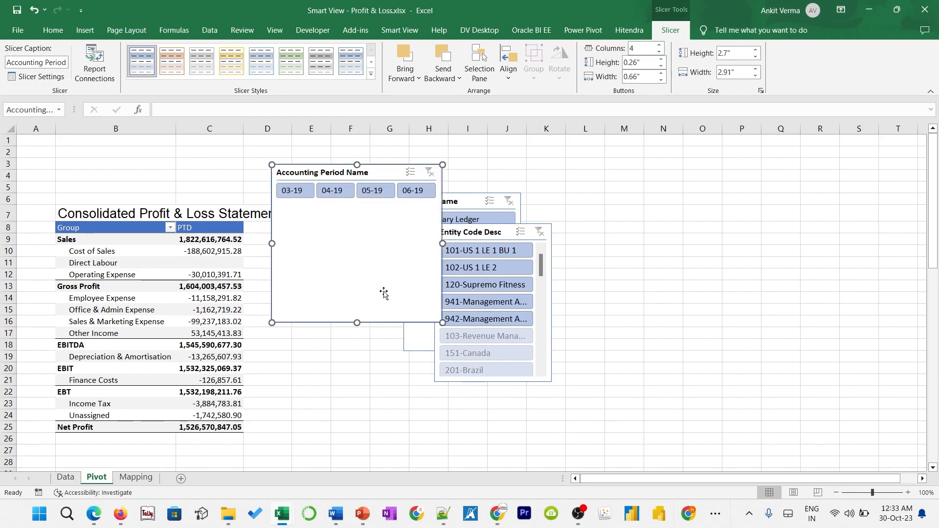
Shorten the Accounting Period Name slicer to about 1.28" and Ledger Name to about 1.04", placing them side by side above the statement
{"action": "left_click_drag", "start_coordinate": [358, 322], "coordinate": [358, 239]}
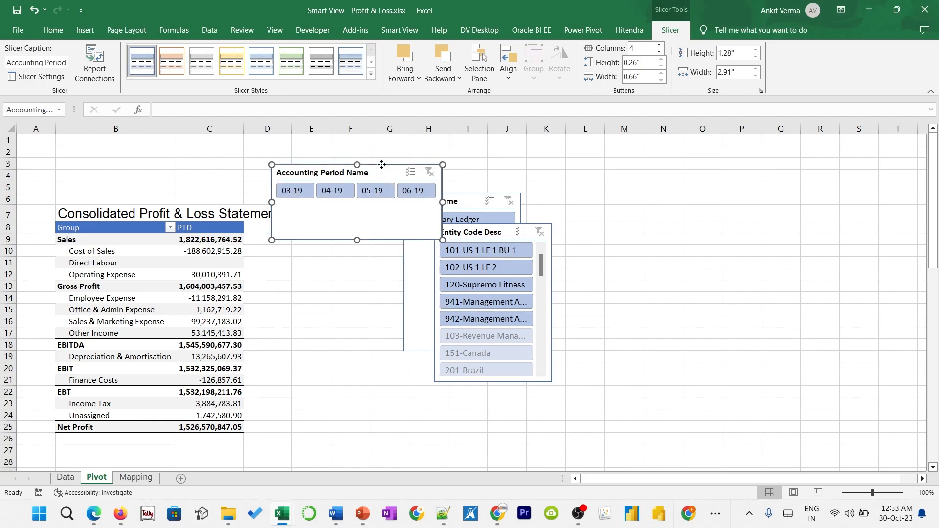
{"action": "left_click_drag", "start_coordinate": [379, 167], "coordinate": [400, 146]}
{"action": "left_click", "coordinate": [482, 199]}
{"action": "left_click_drag", "start_coordinate": [481, 199], "coordinate": [197, 142]}
{"action": "left_click_drag", "start_coordinate": [222, 299], "coordinate": [223, 202]}
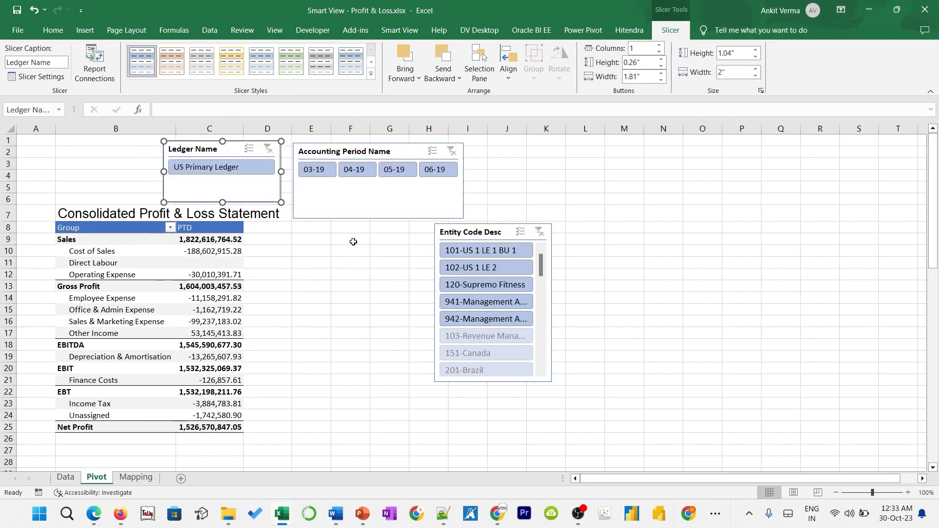
Widen column A and move the Entity Code Desc slicer into it, beside the statement
{"action": "left_click_drag", "start_coordinate": [55, 128], "coordinate": [141, 128]}
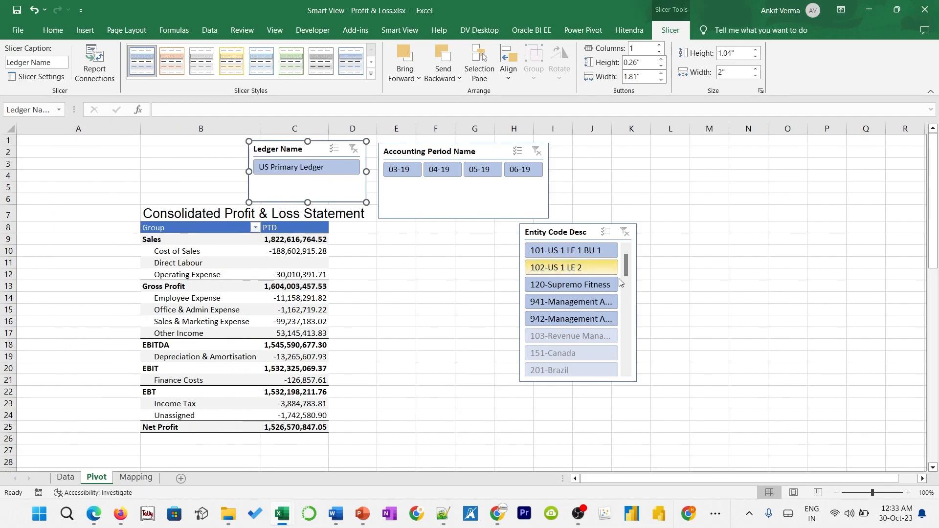
{"action": "left_click_drag", "start_coordinate": [584, 230], "coordinate": [81, 208]}
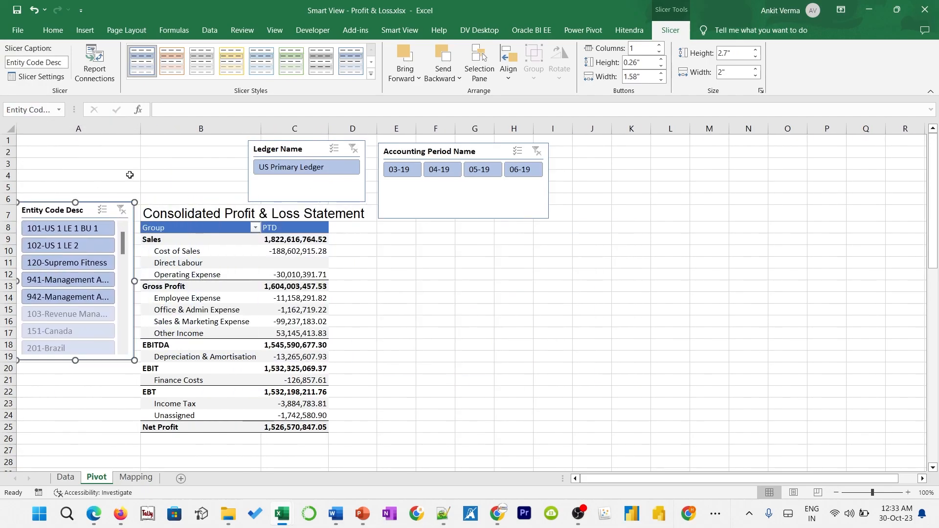
Apply the dark blue slicer style to all three slicers and shorten the Accounting Period Name slicer to about 0.98"
{"action": "left_click", "coordinate": [371, 74]}
{"action": "left_click", "coordinate": [152, 120]}
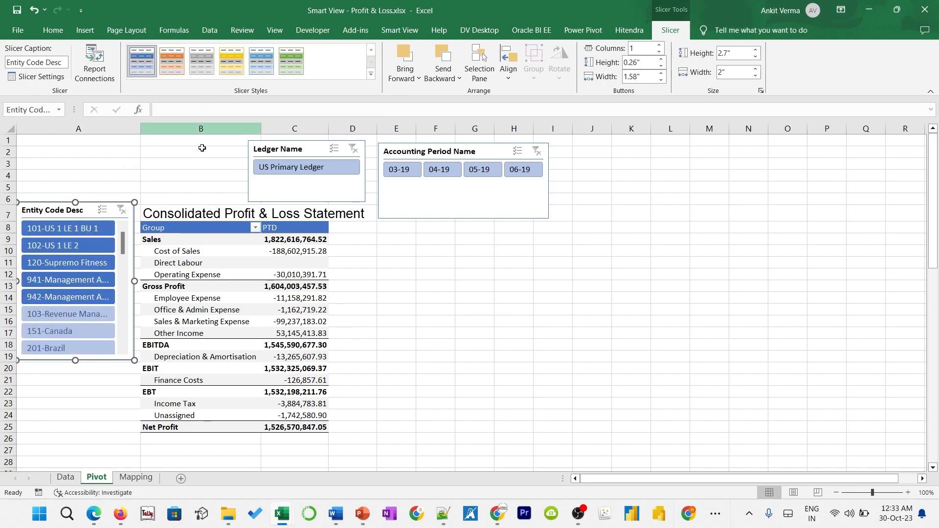
{"action": "left_click", "coordinate": [287, 153]}
{"action": "left_click", "coordinate": [147, 64]}
{"action": "left_click", "coordinate": [456, 151]}
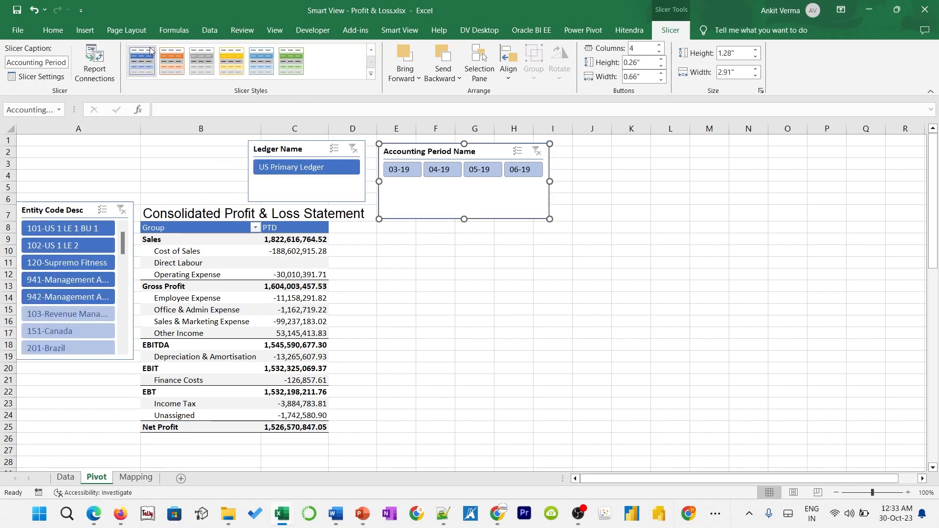
{"action": "left_click", "coordinate": [153, 66]}
{"action": "left_click_drag", "start_coordinate": [462, 218], "coordinate": [462, 201]}
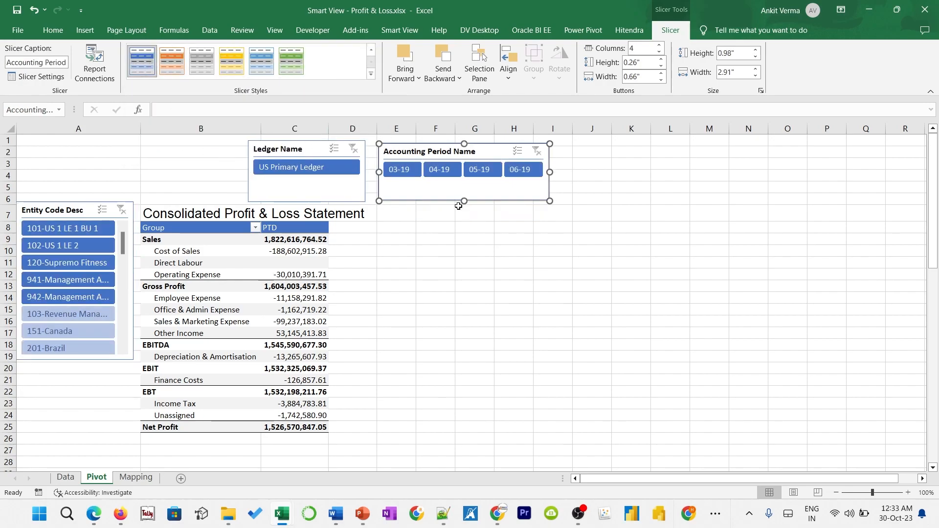
Test the Accounting Period Name slicer by filtering the statement to 06-19, 05-19, 04-19 and 03-19 in turn
{"action": "left_click", "coordinate": [522, 170]}
{"action": "left_click", "coordinate": [474, 168]}
{"action": "left_click", "coordinate": [434, 170]}
{"action": "left_click", "coordinate": [388, 170]}
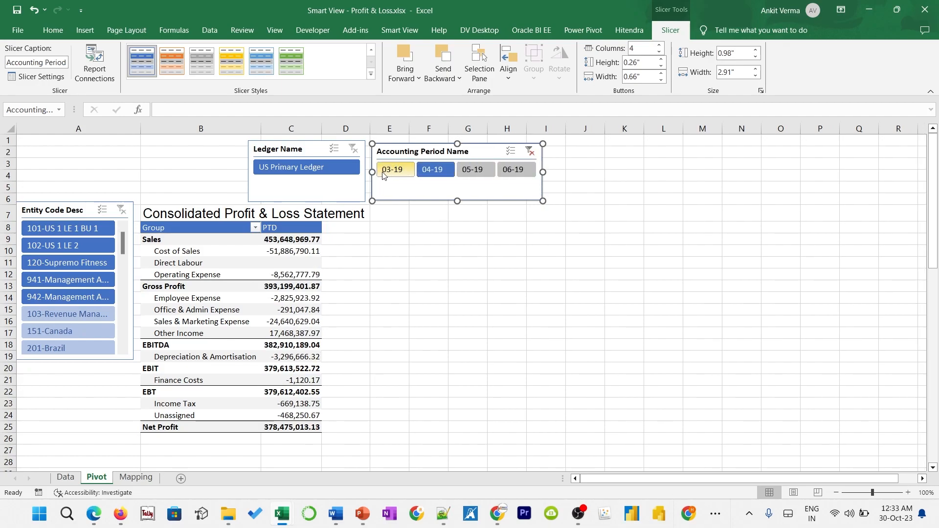
Test the Entity Code Desc slicer with the 942, 941 and 120-Supremo Fitness entities in turn, and clear the accounting period filter
{"action": "left_click", "coordinate": [118, 212]}
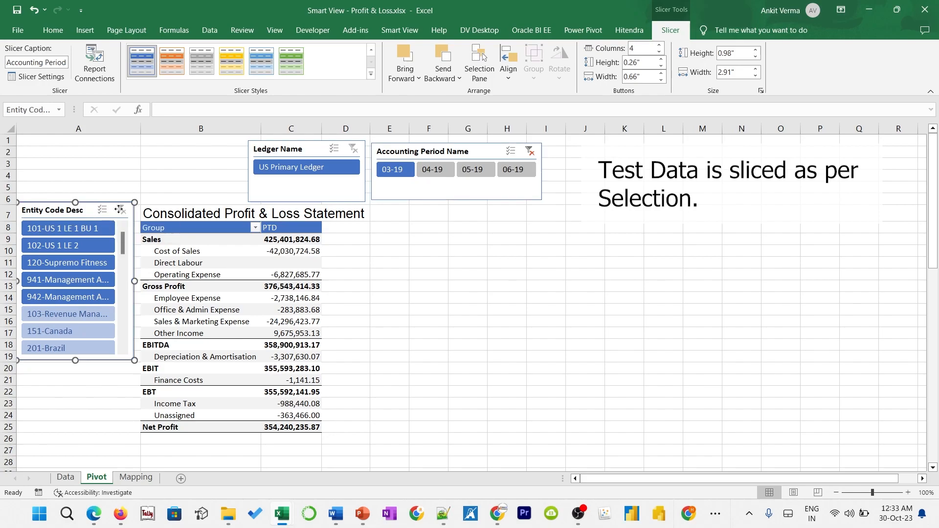
{"action": "left_click", "coordinate": [89, 296]}
{"action": "left_click", "coordinate": [90, 278]}
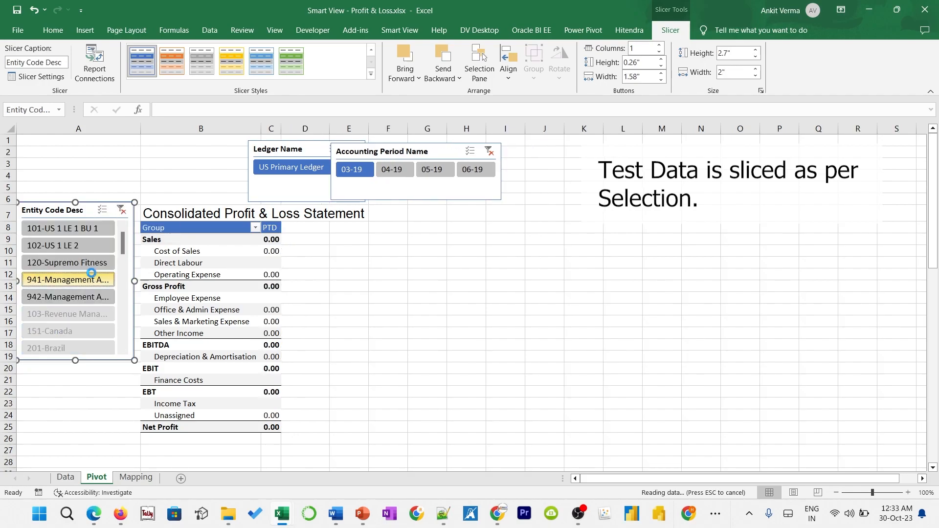
{"action": "left_click", "coordinate": [88, 265]}
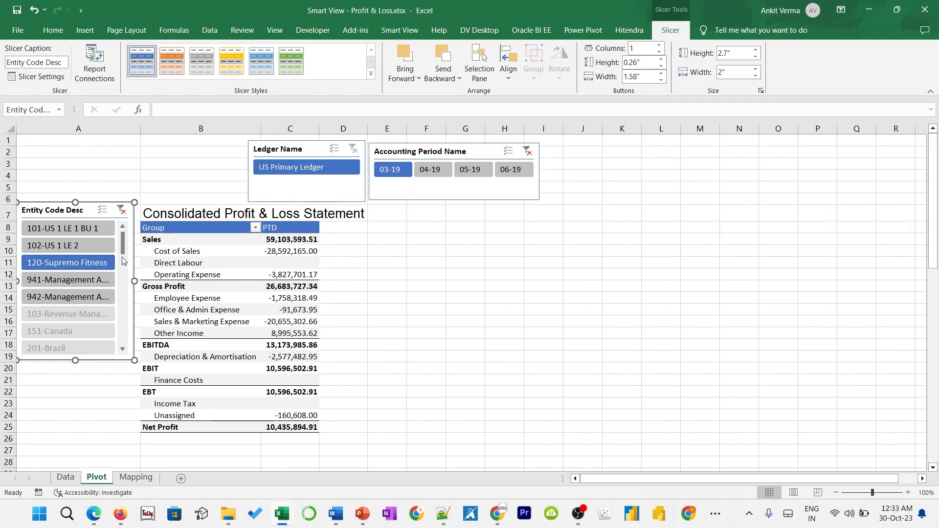
{"action": "left_click", "coordinate": [529, 153]}
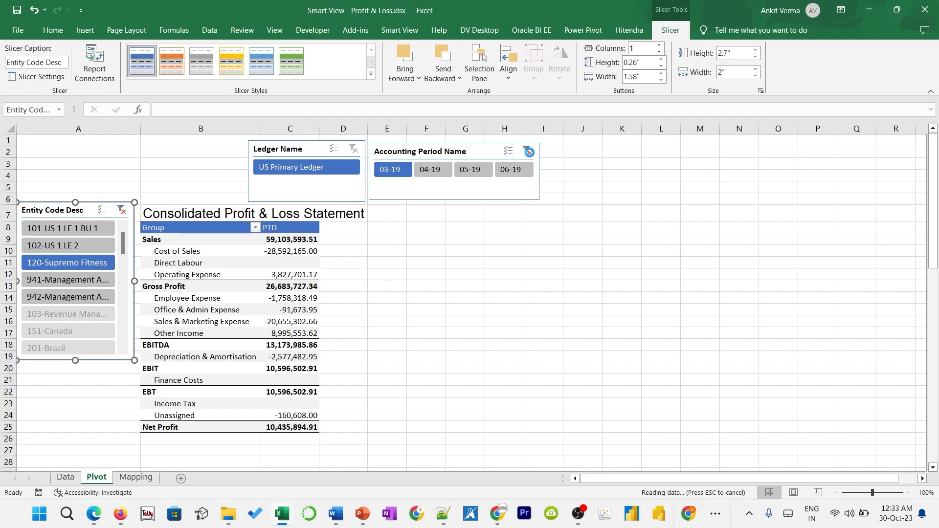
Copy the profit and loss PivotTable to cell F8 and autofit columns F and G
{"action": "left_click_drag", "start_coordinate": [147, 227], "coordinate": [307, 422]}
{"action": "key", "text": "ctrl+c"}
{"action": "left_click", "coordinate": [430, 229]}
{"action": "key", "text": "ctrl+v"}
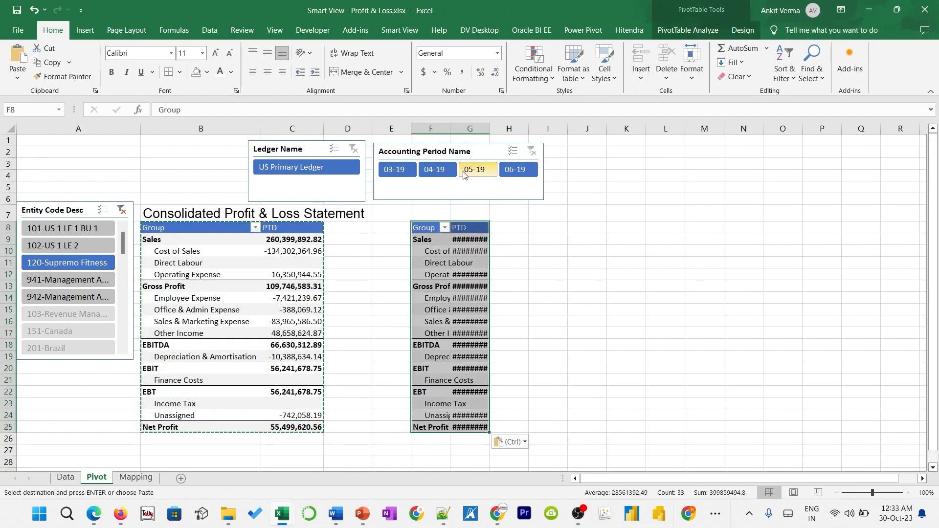
{"action": "double_click", "coordinate": [450, 128]}
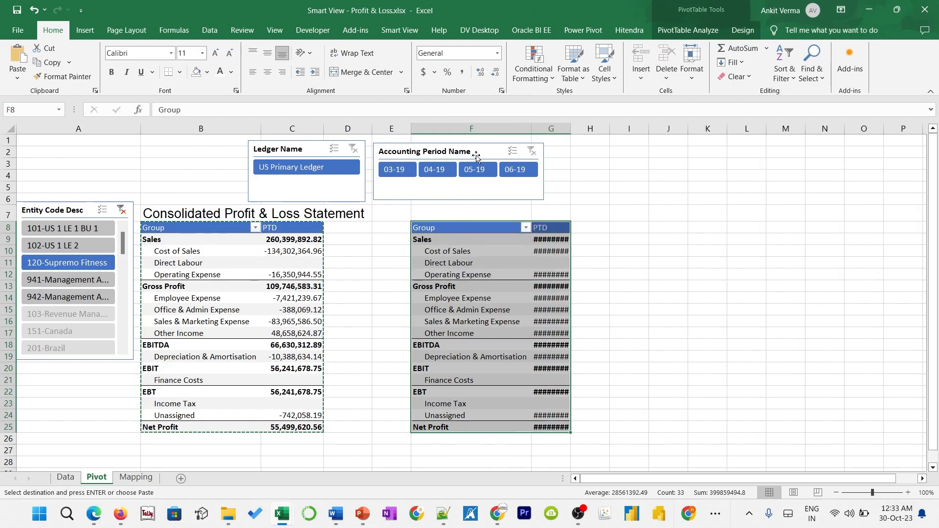
{"action": "double_click", "coordinate": [567, 128]}
Add Entity Code Desc from the Data table to the columns of the copied PivotTable and clear the entity slicer filter
{"action": "right_click", "coordinate": [562, 249]}
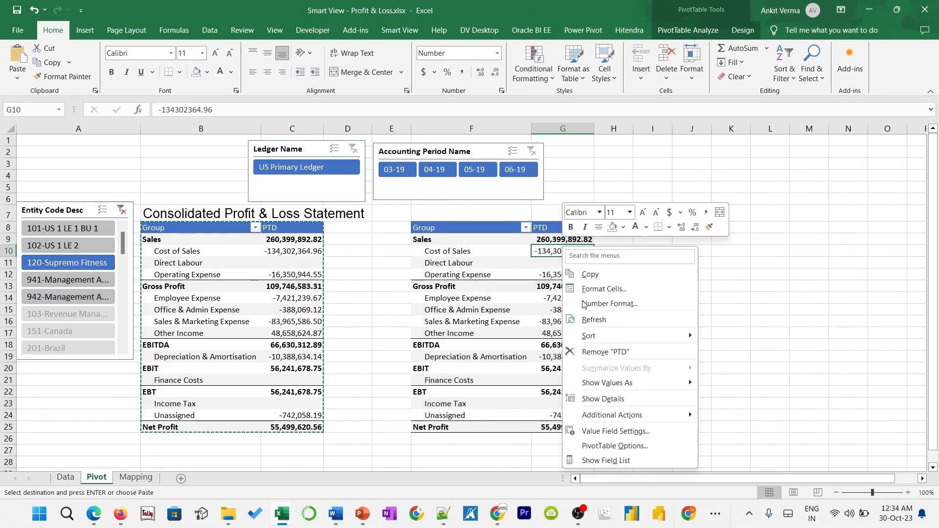
{"action": "left_click", "coordinate": [606, 460]}
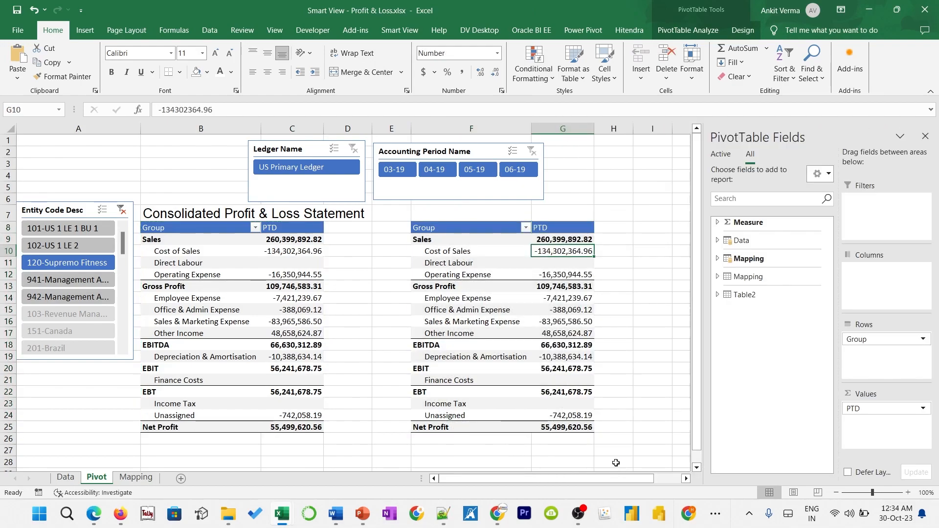
{"action": "left_click", "coordinate": [719, 241]}
{"action": "left_click_drag", "start_coordinate": [772, 296], "coordinate": [870, 285]}
{"action": "left_click", "coordinate": [121, 209]}
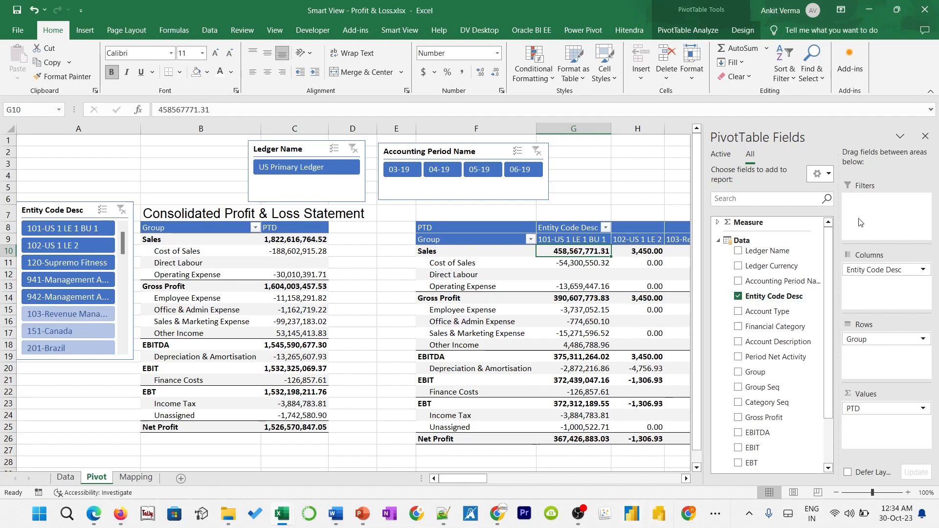
{"action": "left_click", "coordinate": [925, 136]}
Filter the Entity Code Desc slicer to 101-US 1 LE 1 BU 1, 102-US 1 LE 2 and 120-Supremo Fitness
{"action": "mouse_move", "coordinate": [611, 479]}
{"action": "left_mouse_down"}
{"action": "mouse_move", "coordinate": [633, 489]}
{"action": "mouse_move", "coordinate": [610, 485]}
{"action": "left_mouse_up"}
{"action": "left_click", "coordinate": [69, 264]}
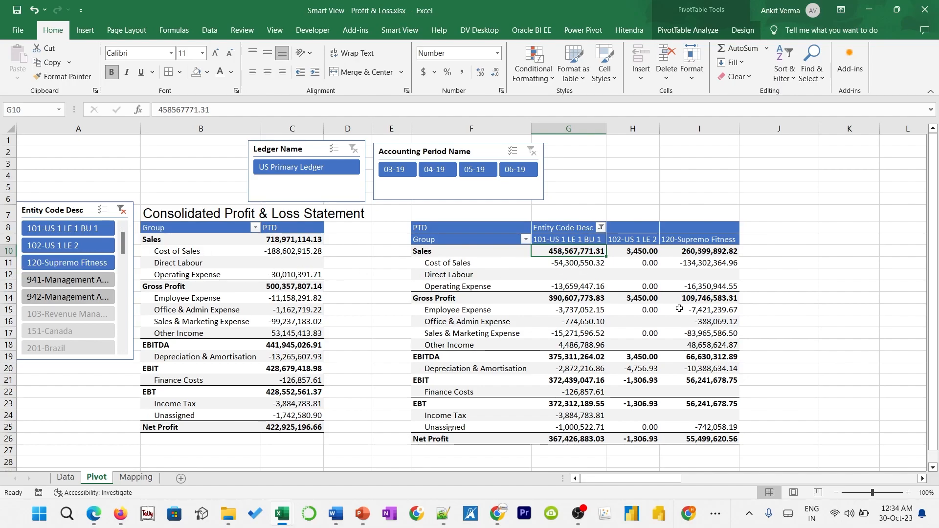
{"action": "mouse_move", "coordinate": [679, 309]}
{"action": "mouse_move", "coordinate": [168, 264]}
Rename the Pivot sheet as Entity and move it after the Mapping sheet
{"action": "double_click", "coordinate": [104, 477]}
{"action": "type", "text": "Entity"}
{"action": "key", "text": "Return"}
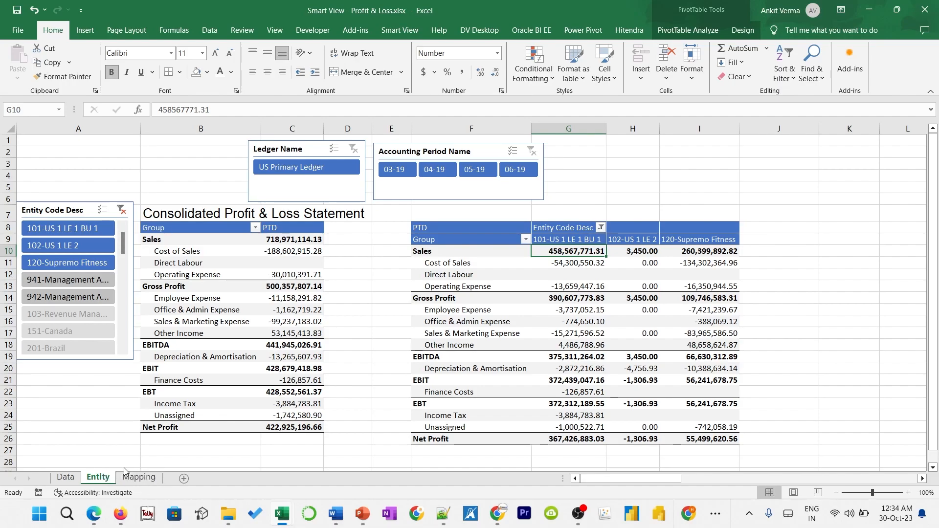
{"action": "left_click_drag", "start_coordinate": [172, 487], "coordinate": [172, 487]}
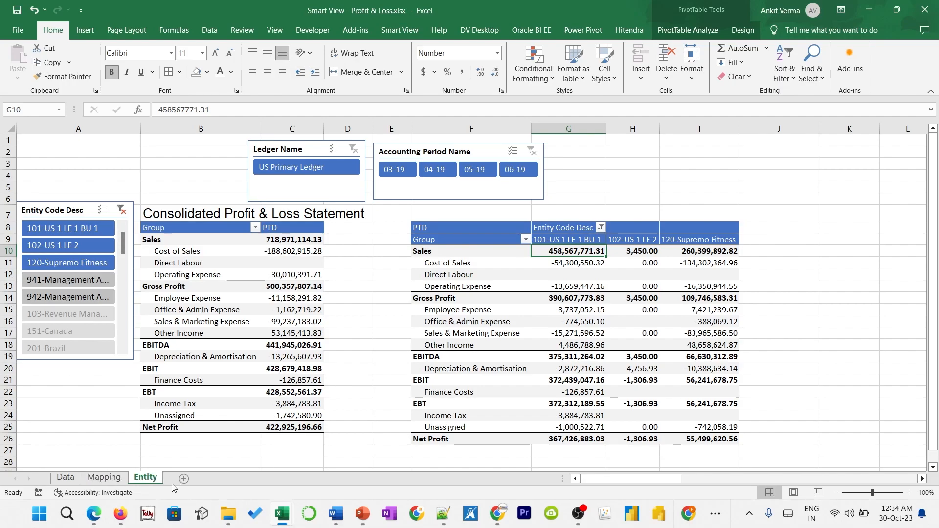
Create a copy of the Entity sheet and place it between the Mapping and Entity sheets
{"action": "right_click", "coordinate": [149, 482]}
{"action": "left_click", "coordinate": [181, 389]}
{"action": "left_click", "coordinate": [103, 455]}
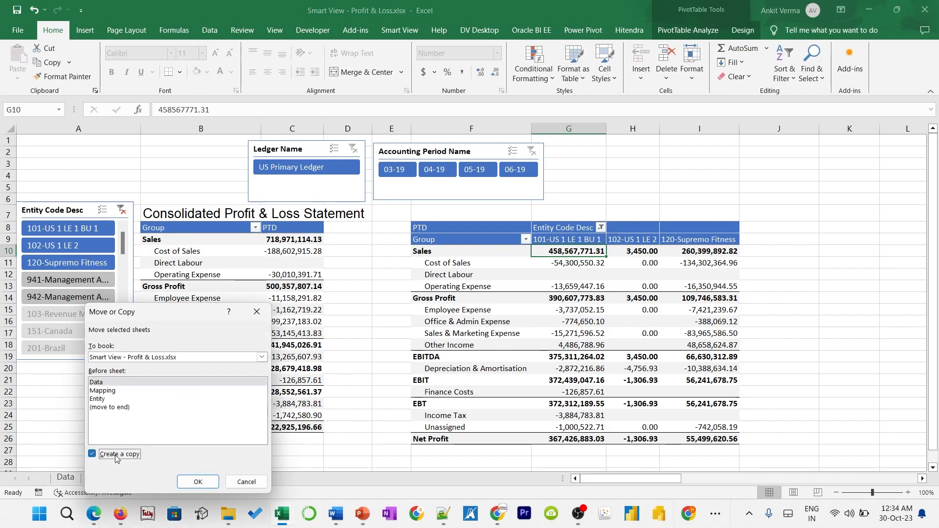
{"action": "left_click", "coordinate": [209, 486]}
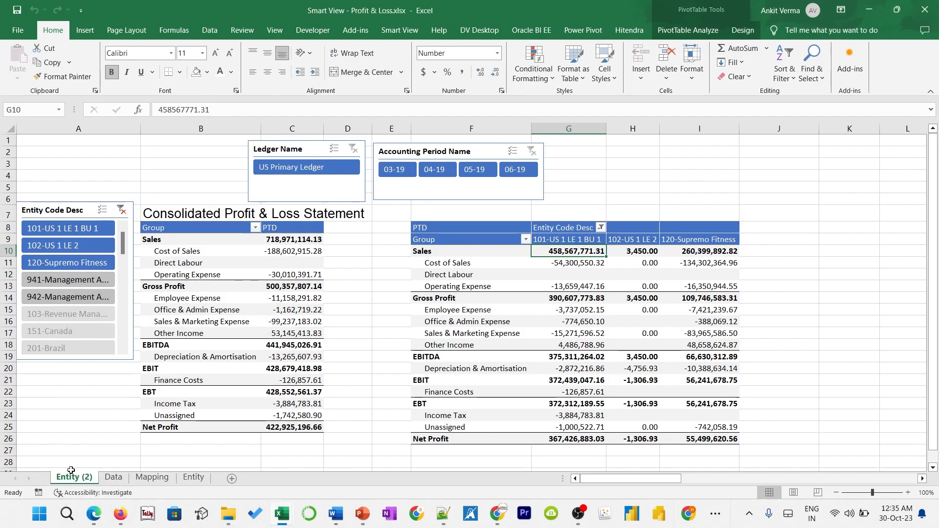
{"action": "left_click_drag", "start_coordinate": [210, 482], "coordinate": [211, 485]}
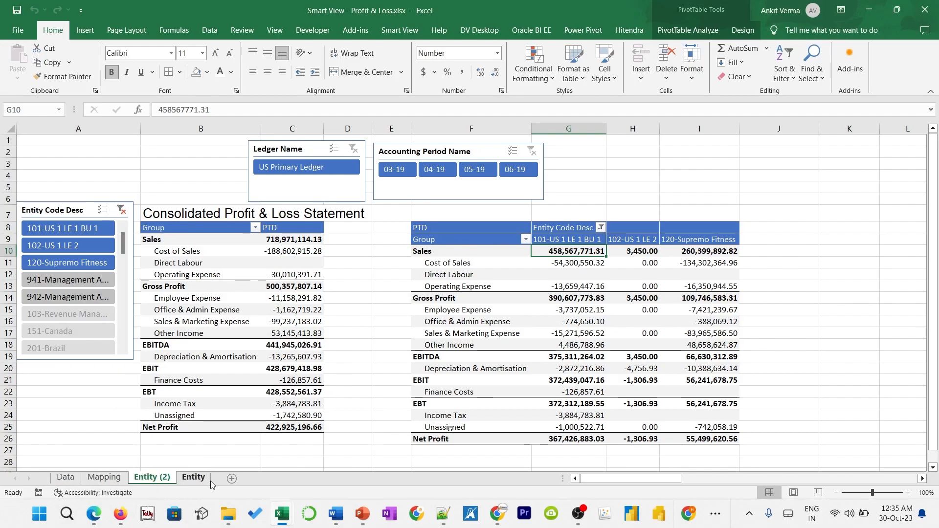
Rename the copied Entity (2) sheet as Period
{"action": "double_click", "coordinate": [161, 477]}
{"action": "type", "text": "Period"}
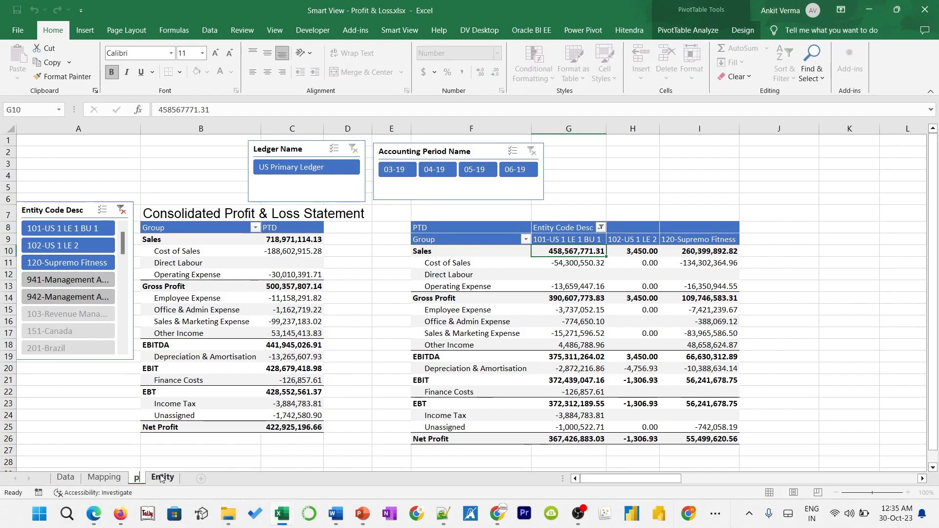
{"action": "key", "text": "Return"}
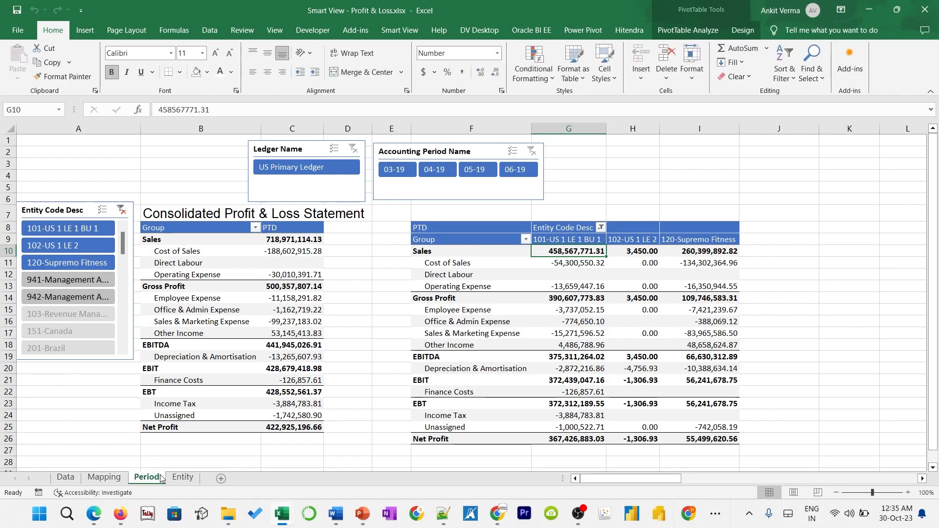
Replace Entity Code Desc with Accounting Period Name in the columns of the second PivotTable on the Period sheet
{"action": "right_click", "coordinate": [558, 252]}
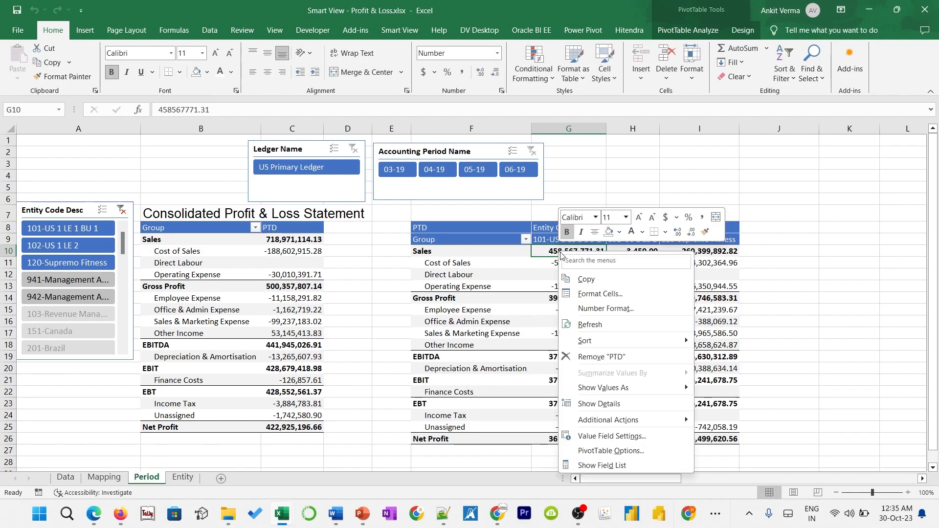
{"action": "left_click", "coordinate": [602, 465]}
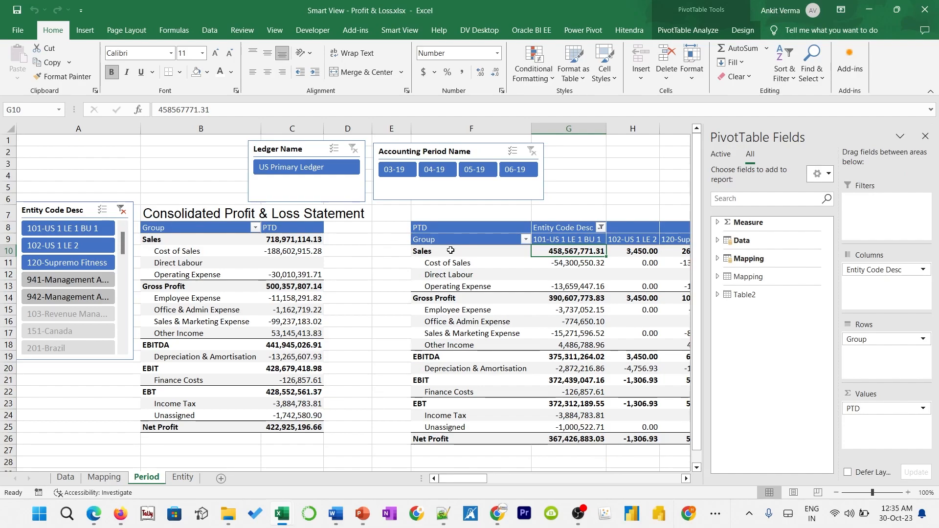
{"action": "left_click", "coordinate": [718, 259]}
{"action": "left_click", "coordinate": [718, 259]}
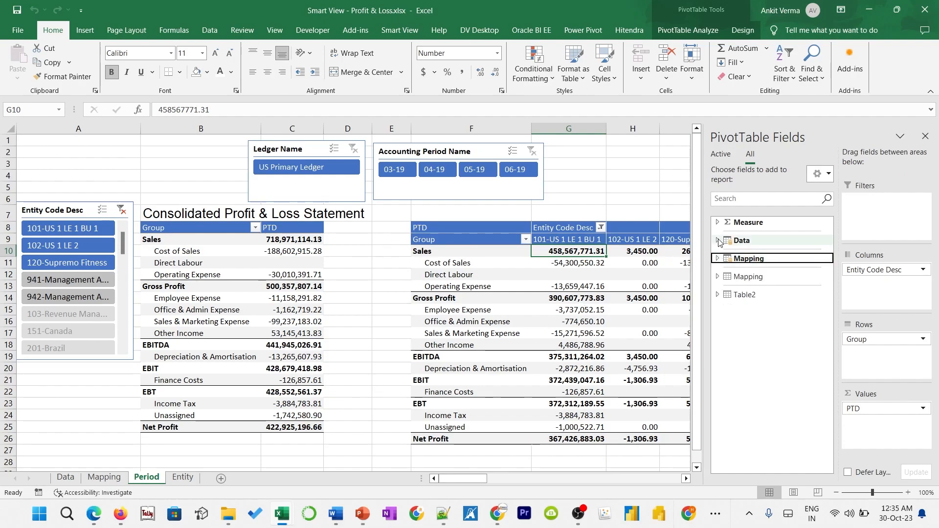
{"action": "left_click", "coordinate": [717, 241]}
{"action": "mouse_move", "coordinate": [757, 280]}
{"action": "left_mouse_down"}
{"action": "mouse_move", "coordinate": [876, 281]}
{"action": "mouse_move", "coordinate": [878, 272]}
{"action": "mouse_move", "coordinate": [769, 278]}
{"action": "mouse_move", "coordinate": [758, 266]}
{"action": "left_mouse_up"}
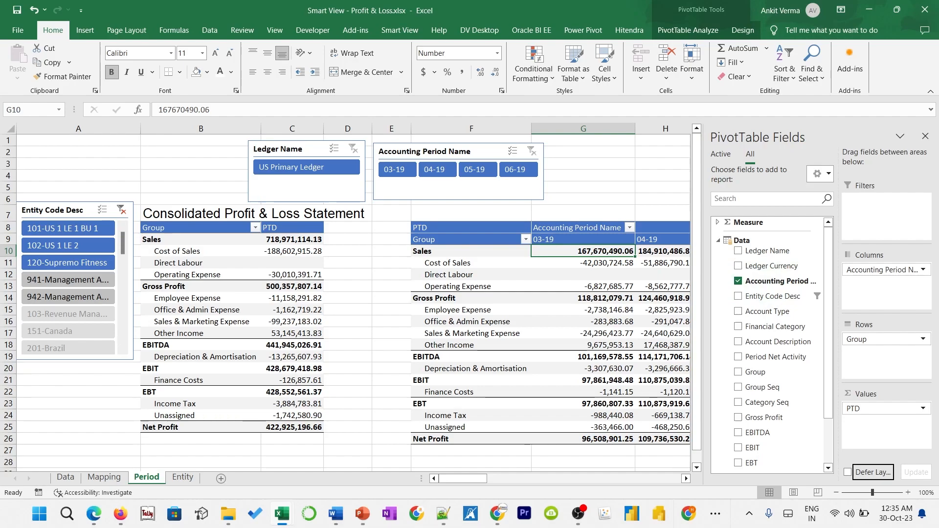
{"action": "left_click", "coordinate": [924, 137]}
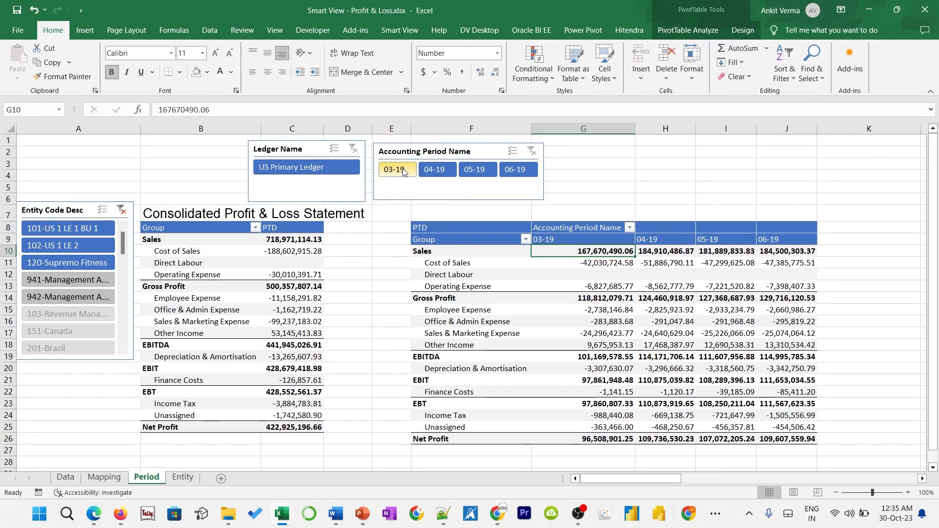
{"action": "mouse_move", "coordinate": [642, 296]}
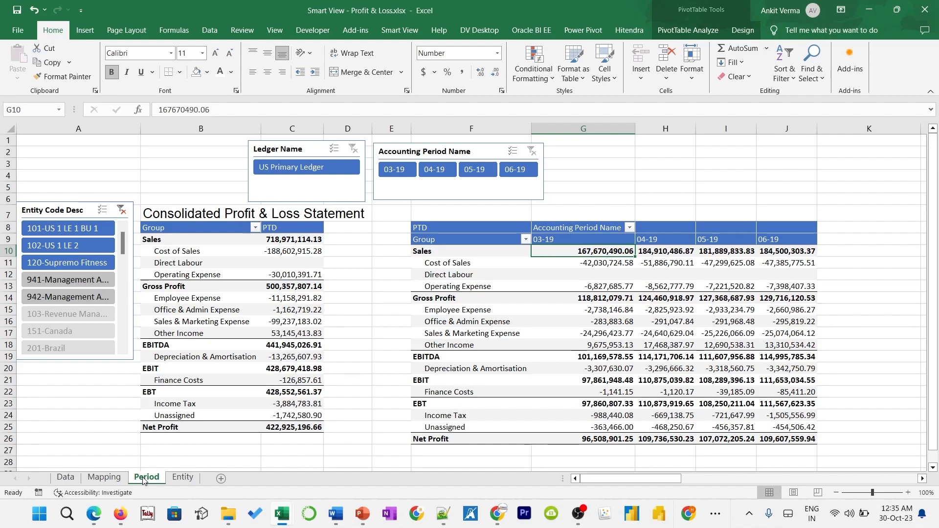
Move the Period sheet after Entity and create a copy of it at the end of the workbook
{"action": "left_click_drag", "start_coordinate": [219, 481], "coordinate": [215, 479]}
{"action": "right_click", "coordinate": [190, 484]}
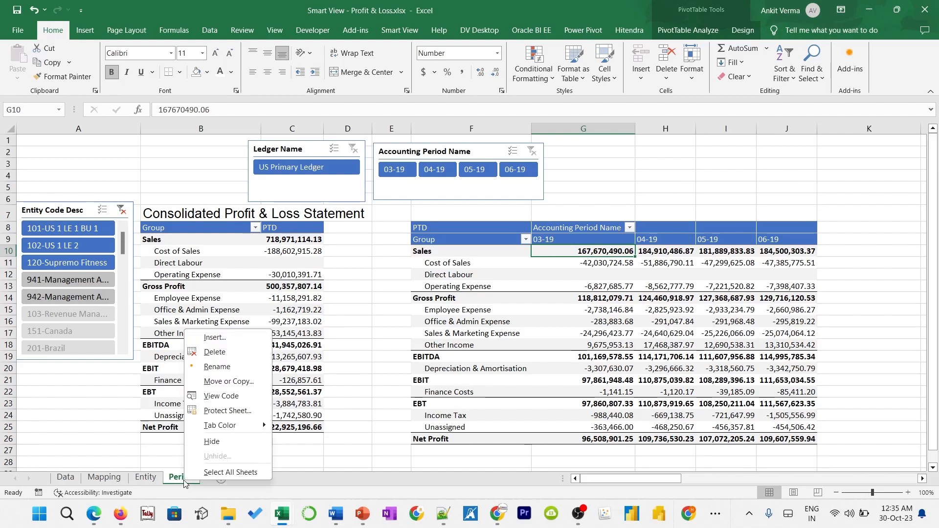
{"action": "left_click", "coordinate": [235, 382]}
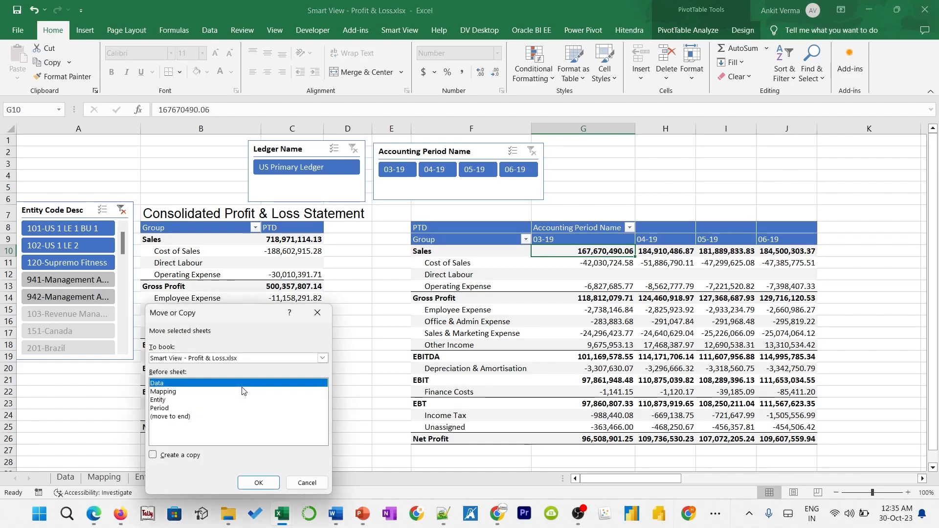
{"action": "left_click", "coordinate": [177, 417]}
{"action": "left_click", "coordinate": [258, 483]}
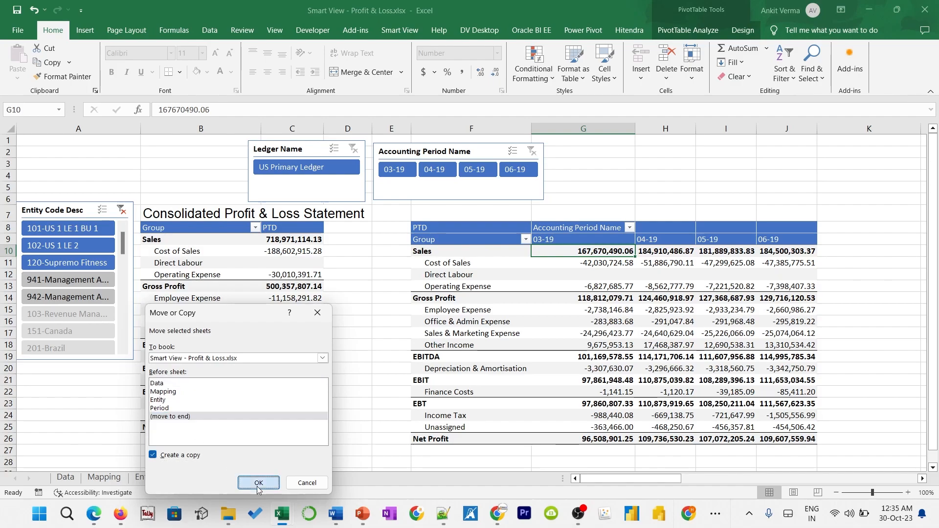
Rename the copy of the Period sheet as Element
{"action": "double_click", "coordinate": [221, 478]}
{"action": "type", "text": "Element"}
{"action": "key", "text": "Return"}
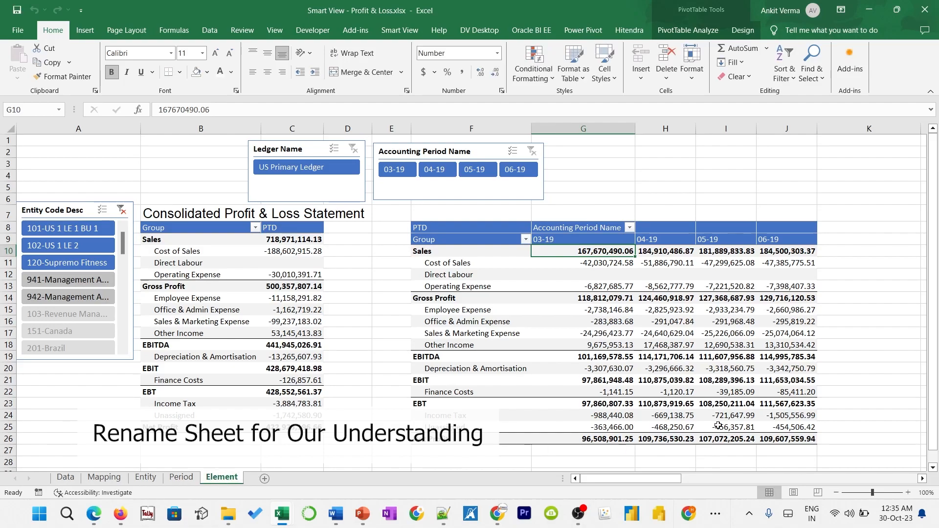
Replace Group with Entity Code Desc in the rows of the second PivotTable on the Element sheet
{"action": "right_click", "coordinate": [615, 250]}
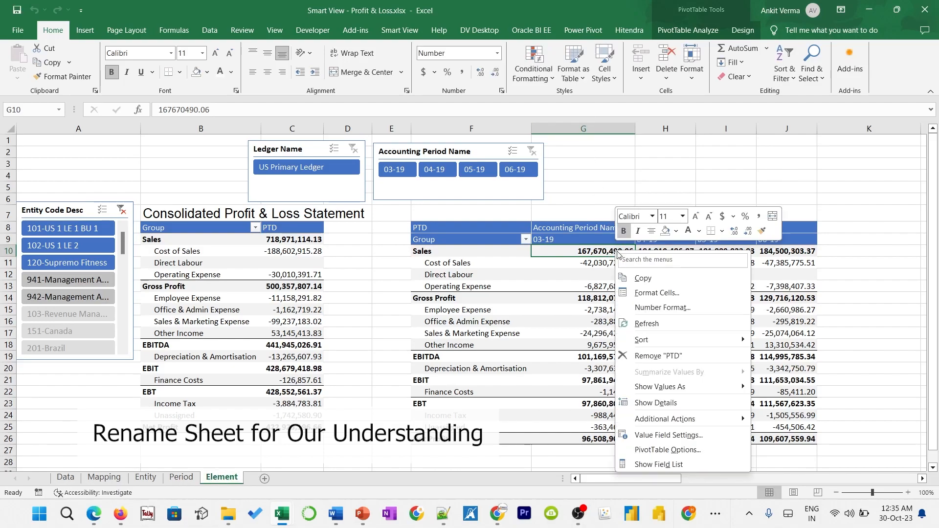
{"action": "left_click", "coordinate": [666, 465]}
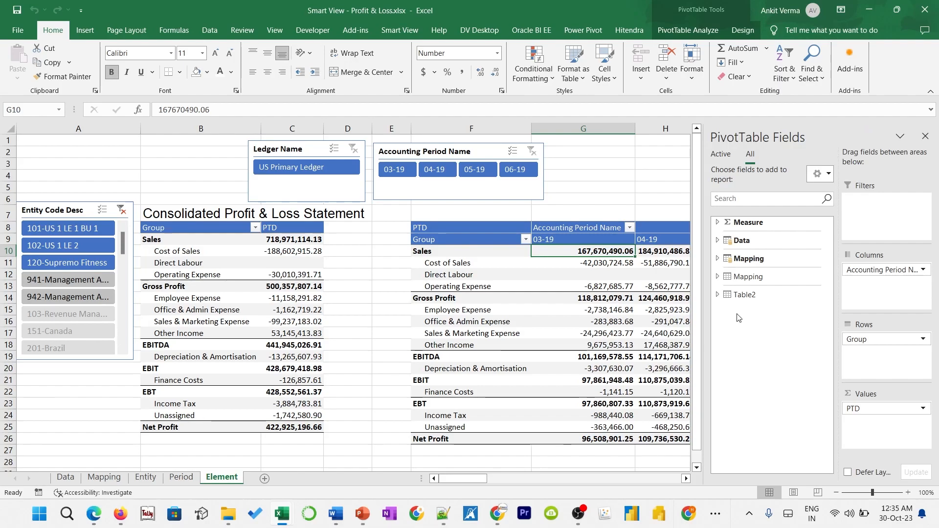
{"action": "left_click", "coordinate": [718, 240]}
{"action": "mouse_move", "coordinate": [767, 298]}
{"action": "left_mouse_down"}
{"action": "mouse_move", "coordinate": [880, 354]}
{"action": "mouse_move", "coordinate": [782, 299]}
{"action": "left_mouse_up"}
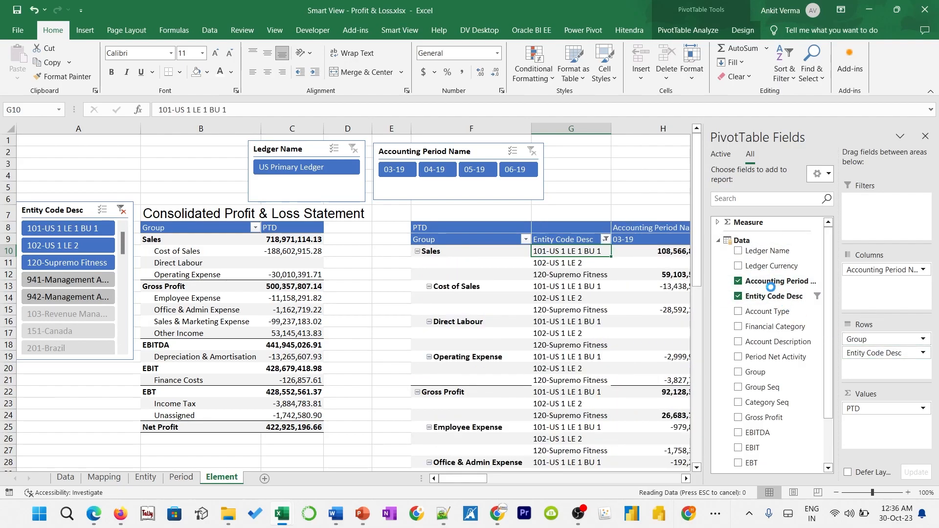
{"action": "left_click", "coordinate": [718, 240]}
Add a slicer for the Mapping table's Group field, widen column D and place the slicer between the two PivotTables
{"action": "left_click", "coordinate": [718, 258]}
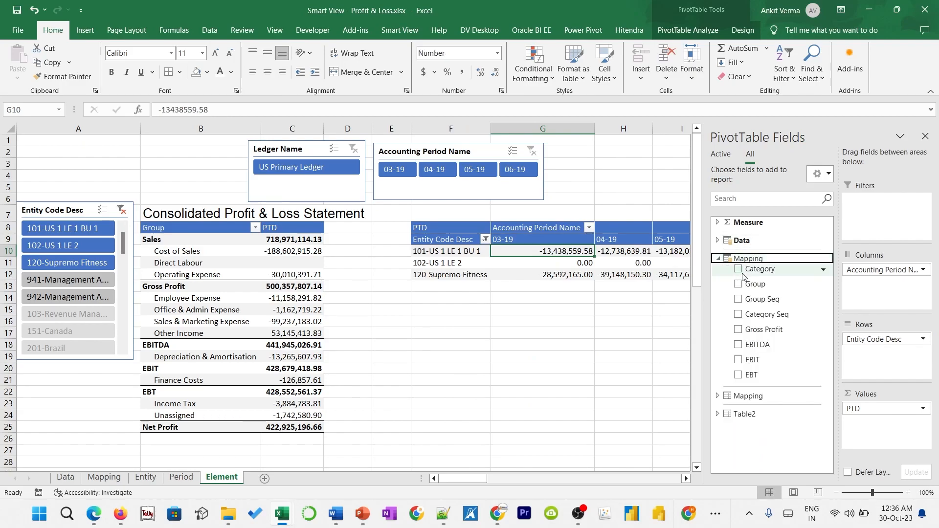
{"action": "left_click", "coordinate": [822, 286]}
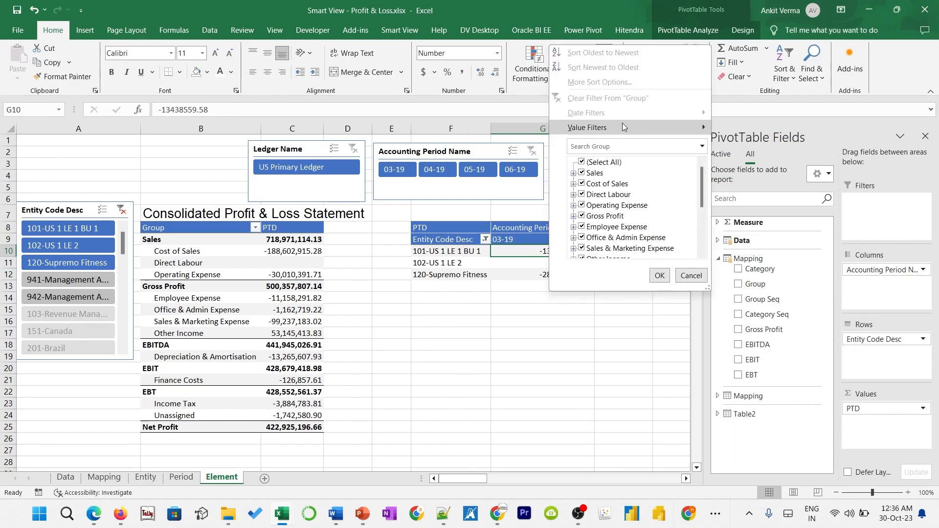
{"action": "left_click", "coordinate": [704, 280]}
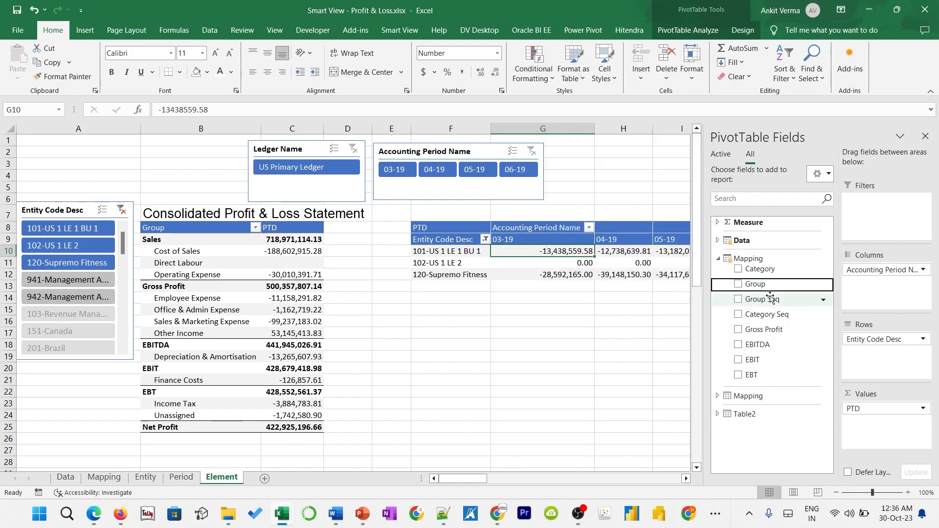
{"action": "right_click", "coordinate": [767, 287]}
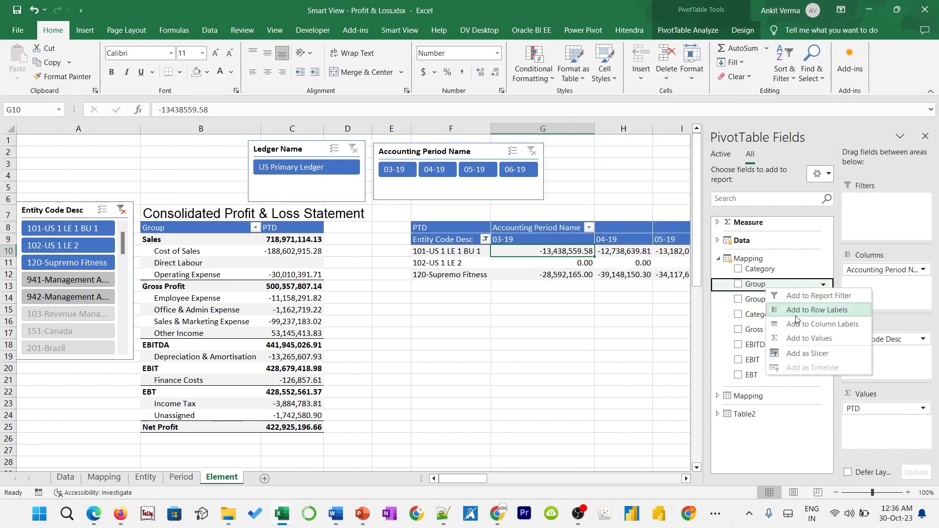
{"action": "left_click", "coordinate": [807, 353]}
{"action": "left_click_drag", "start_coordinate": [375, 128], "coordinate": [416, 128]}
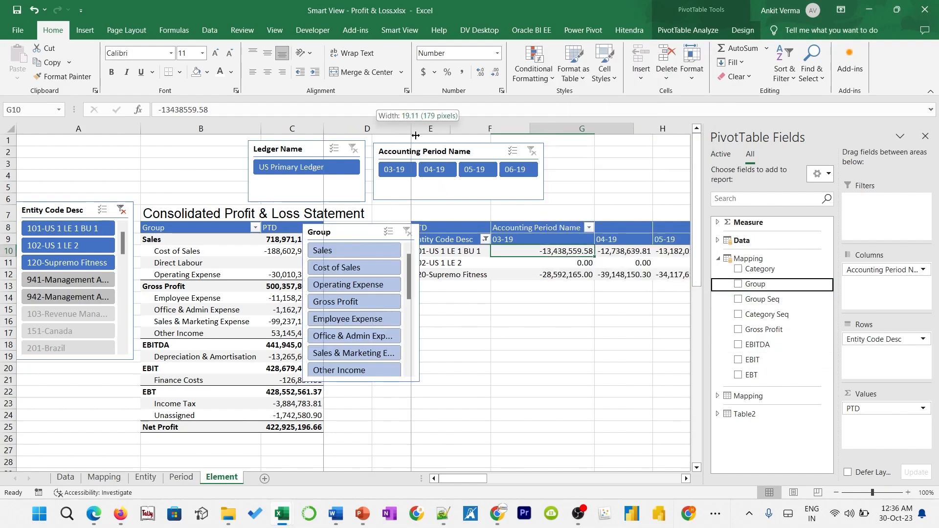
{"action": "left_click_drag", "start_coordinate": [357, 232], "coordinate": [385, 228]}
{"action": "left_click", "coordinate": [385, 228]}
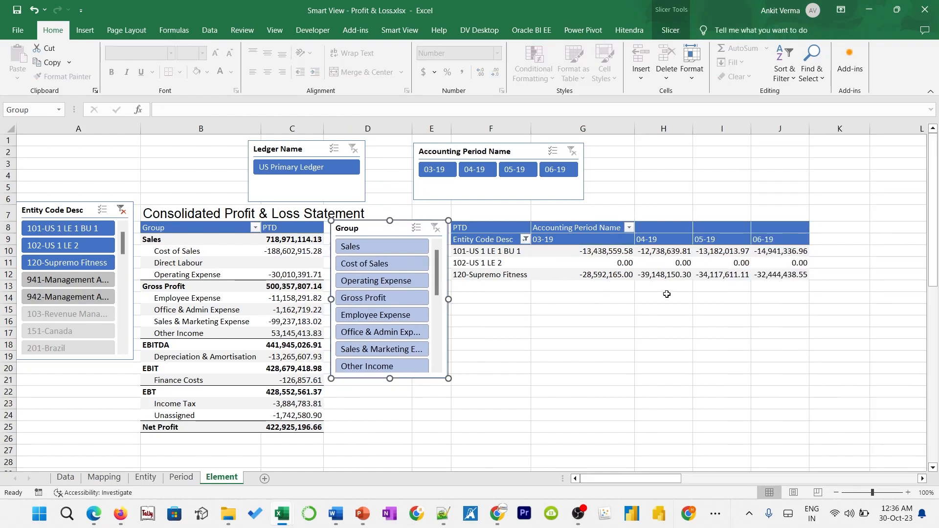
Filter the second PivotTable to Gross Profit with the Group slicer and turn on its grand totals for rows and columns
{"action": "left_click", "coordinate": [371, 303]}
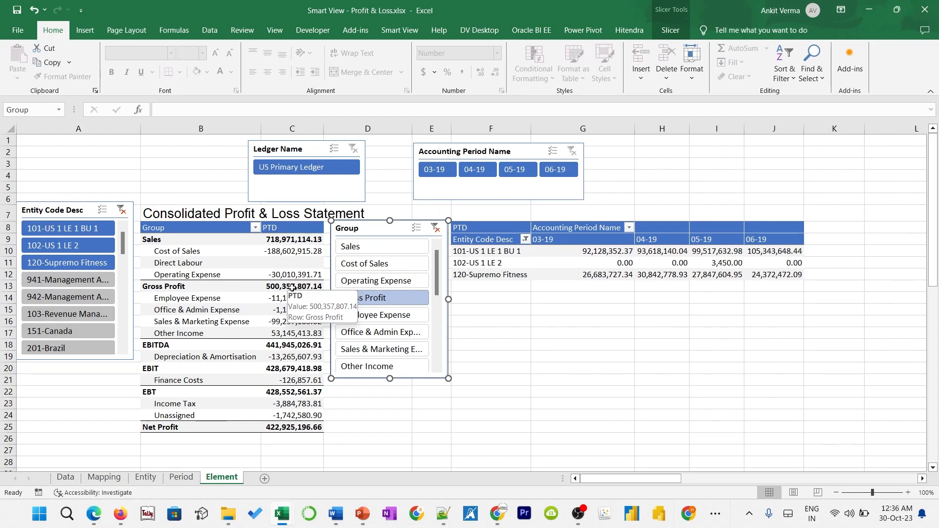
{"action": "left_click", "coordinate": [594, 279]}
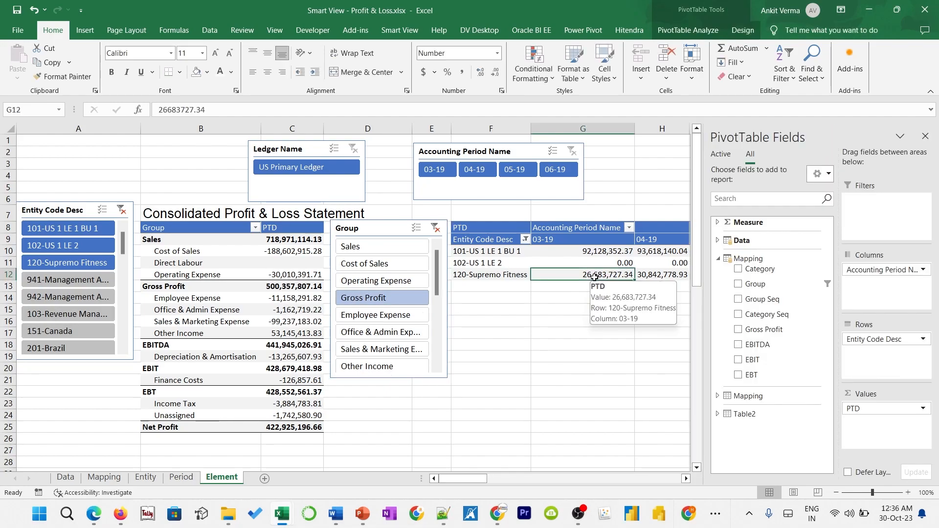
{"action": "left_click", "coordinate": [688, 30]}
{"action": "left_click", "coordinate": [755, 28]}
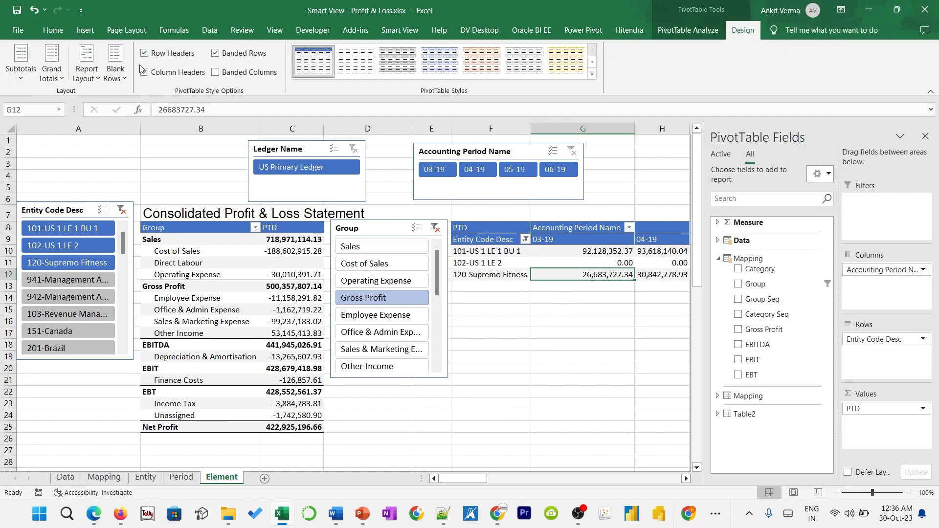
{"action": "left_click", "coordinate": [51, 63]}
{"action": "left_click", "coordinate": [86, 142]}
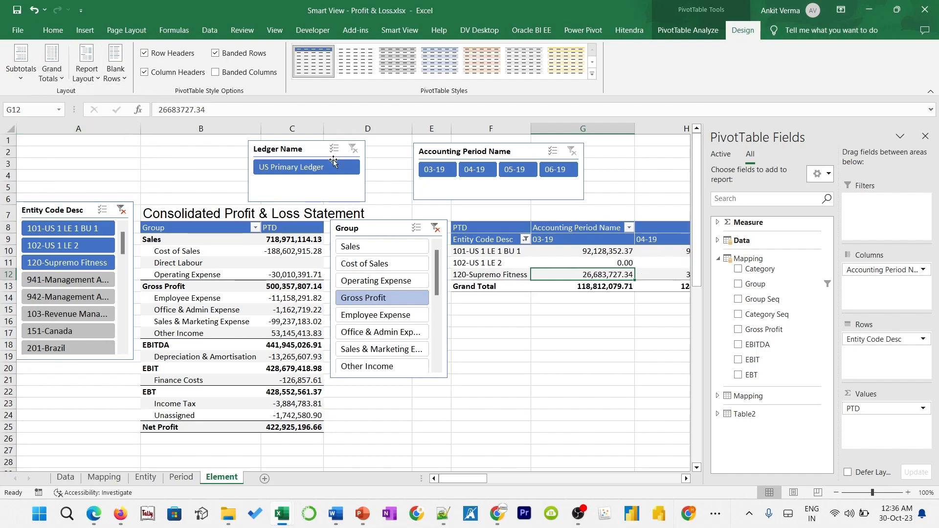
{"action": "left_click", "coordinate": [924, 136]}
Autofit columns H, I and J to the period values of the second PivotTable
{"action": "left_click_drag", "start_coordinate": [649, 478], "coordinate": [658, 479]}
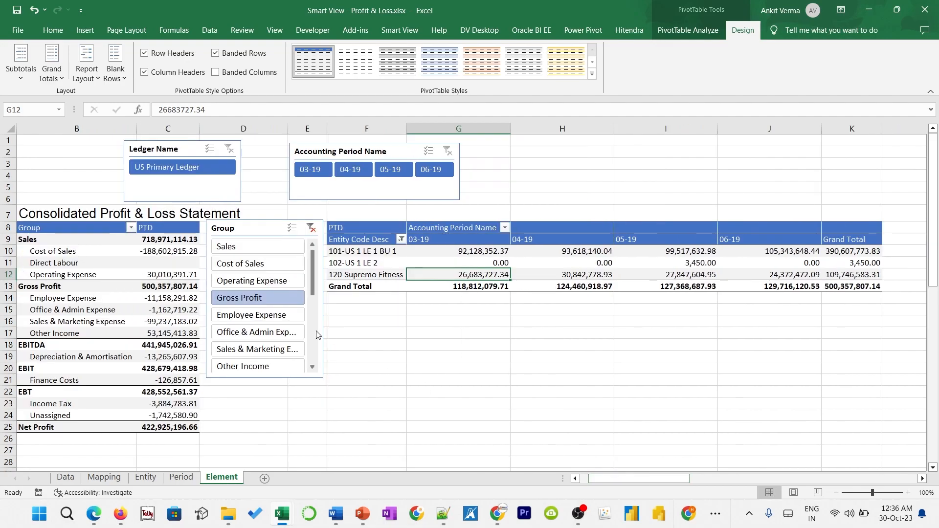
{"action": "double_click", "coordinate": [612, 128]}
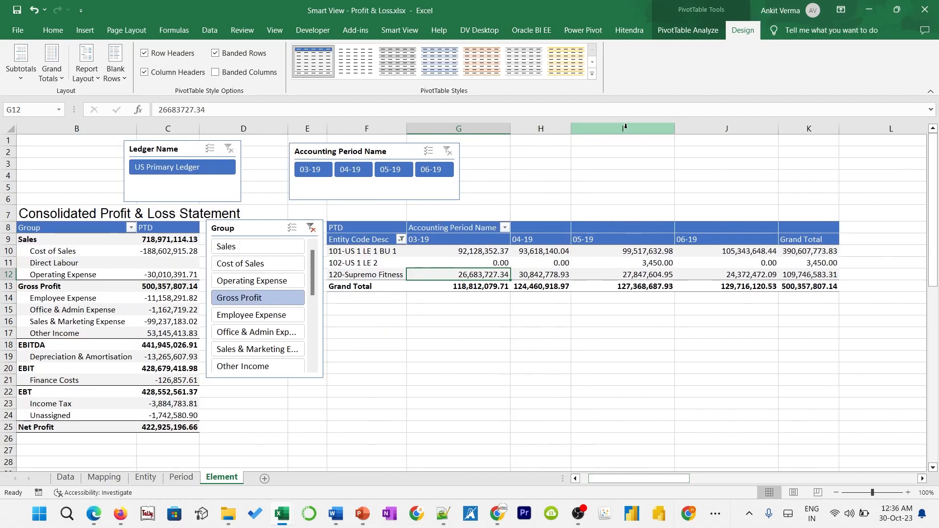
{"action": "double_click", "coordinate": [674, 127]}
{"action": "double_click", "coordinate": [736, 127]}
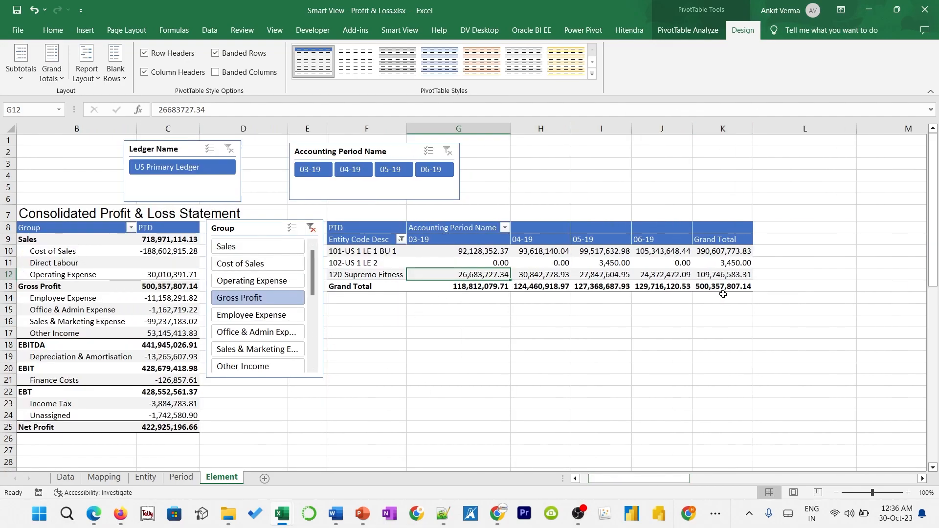
{"action": "left_click", "coordinate": [575, 479]}
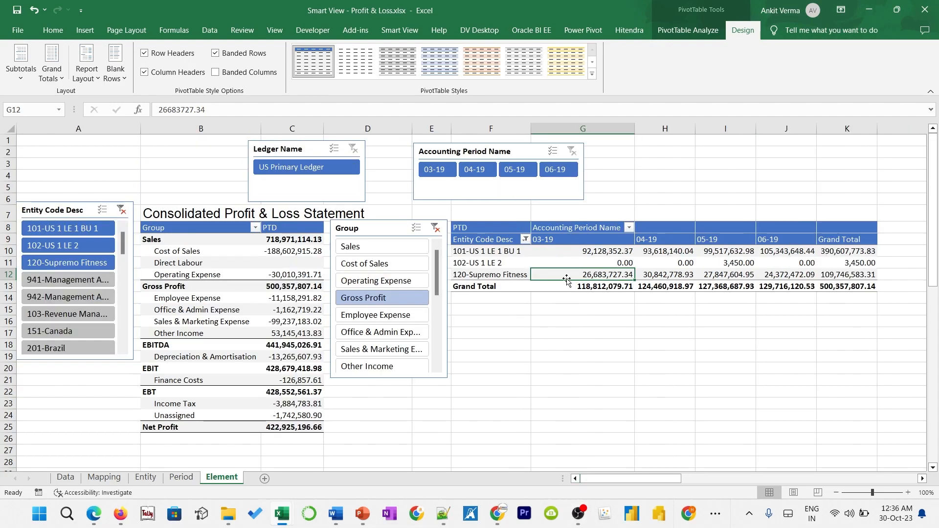
Filter the second PivotTable to Employee Expense and turn off autofitting of column widths on update in its options
{"action": "left_click", "coordinate": [374, 315]}
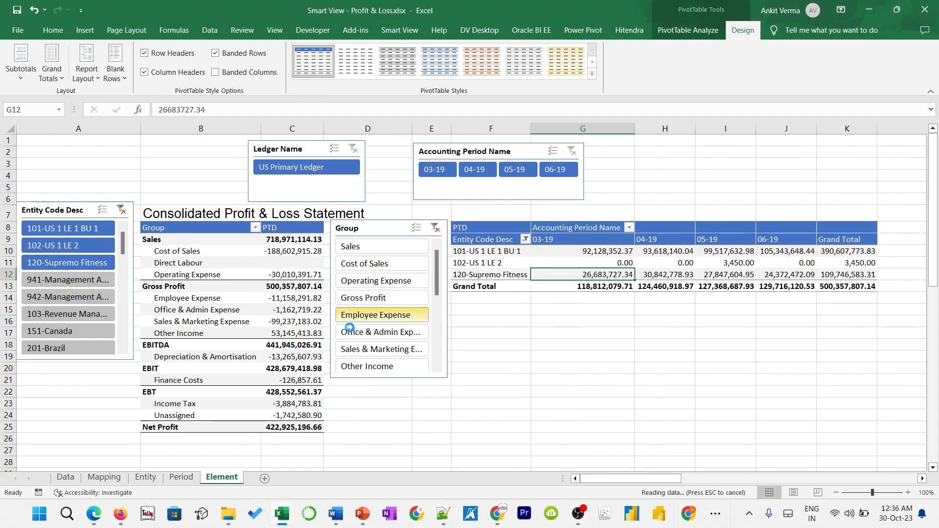
{"action": "mouse_move", "coordinate": [633, 479]}
{"action": "left_mouse_down"}
{"action": "mouse_move", "coordinate": [650, 477]}
{"action": "mouse_move", "coordinate": [630, 479]}
{"action": "left_mouse_up"}
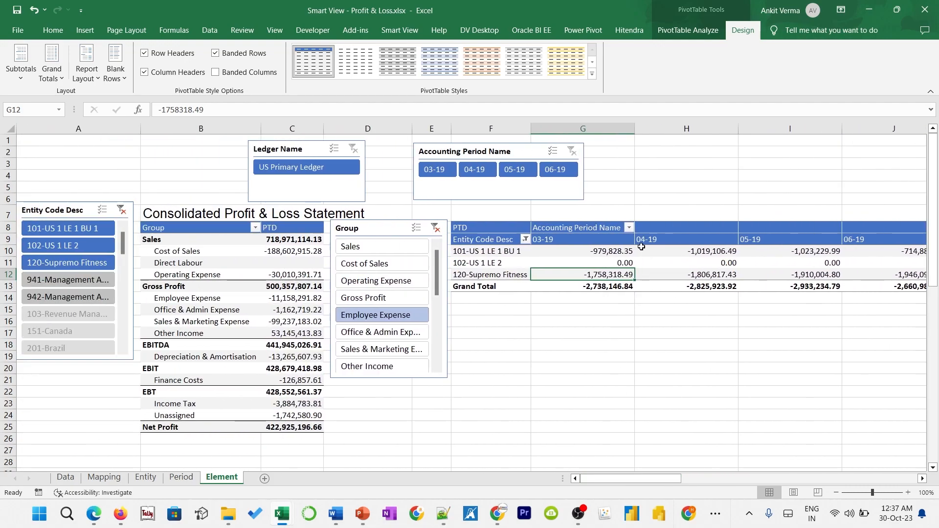
{"action": "right_click", "coordinate": [643, 250]}
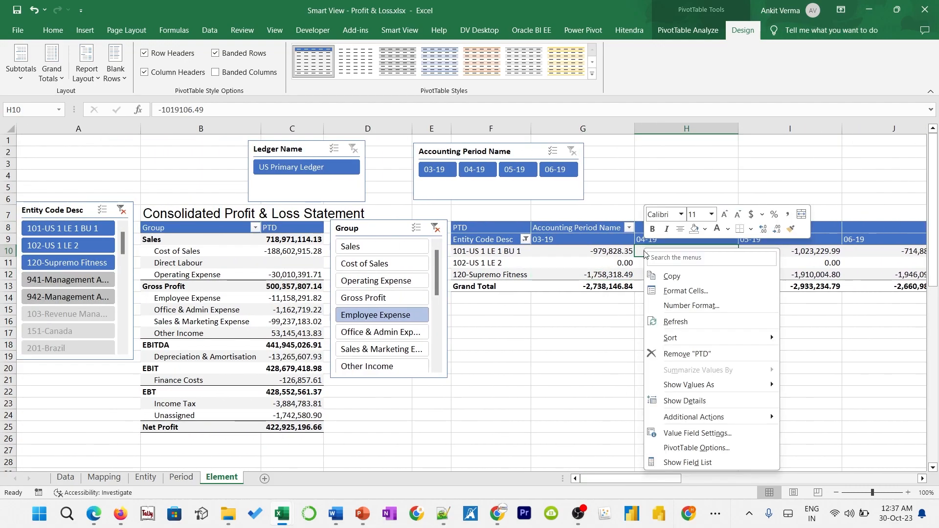
{"action": "left_click", "coordinate": [683, 447]}
{"action": "left_click", "coordinate": [712, 482]}
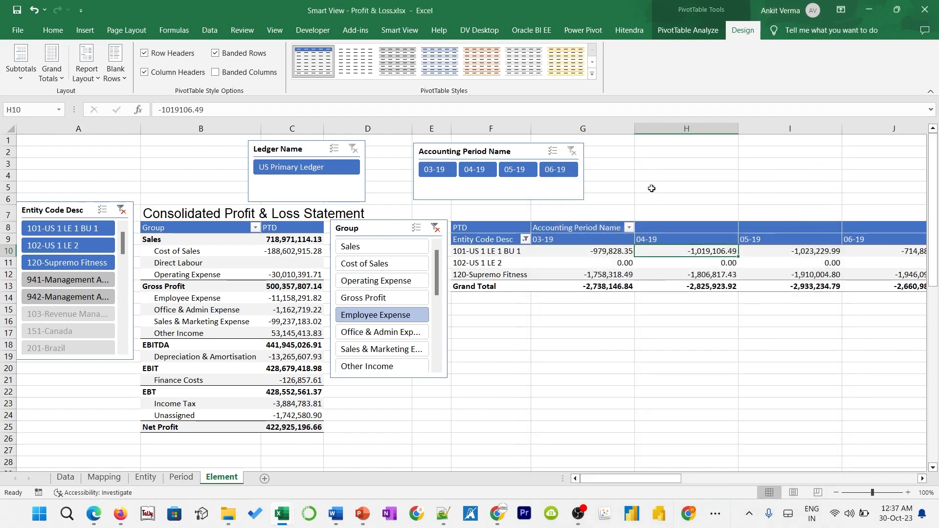
Resize columns H to J to fit the period values and switch the Group slicer to Sales
{"action": "left_click", "coordinate": [730, 129]}
{"action": "double_click", "coordinate": [737, 129]}
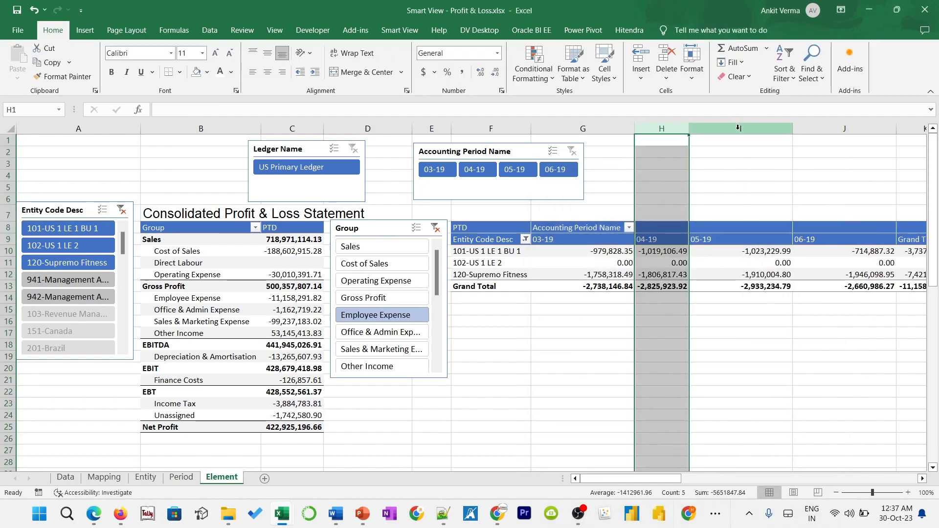
{"action": "left_click_drag", "start_coordinate": [693, 131], "coordinate": [707, 131]}
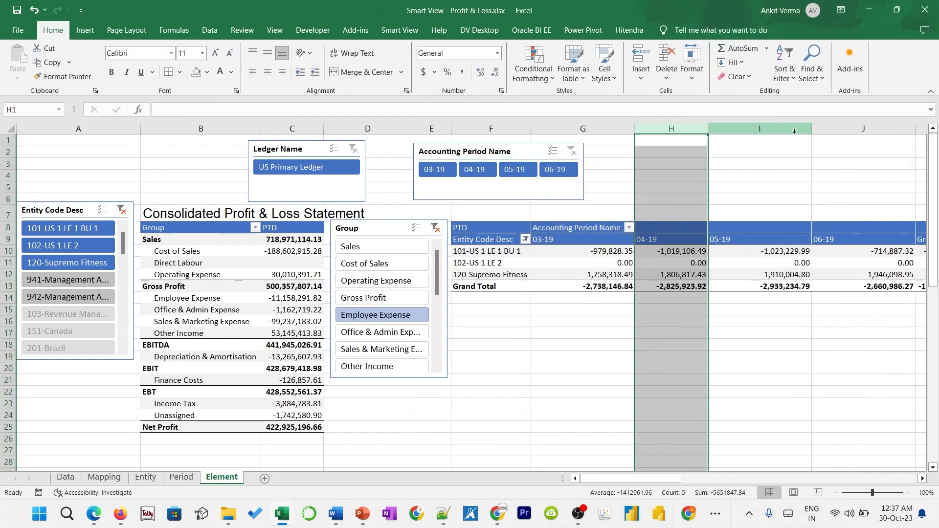
{"action": "left_click", "coordinate": [373, 249]}
{"action": "double_click", "coordinate": [816, 128]}
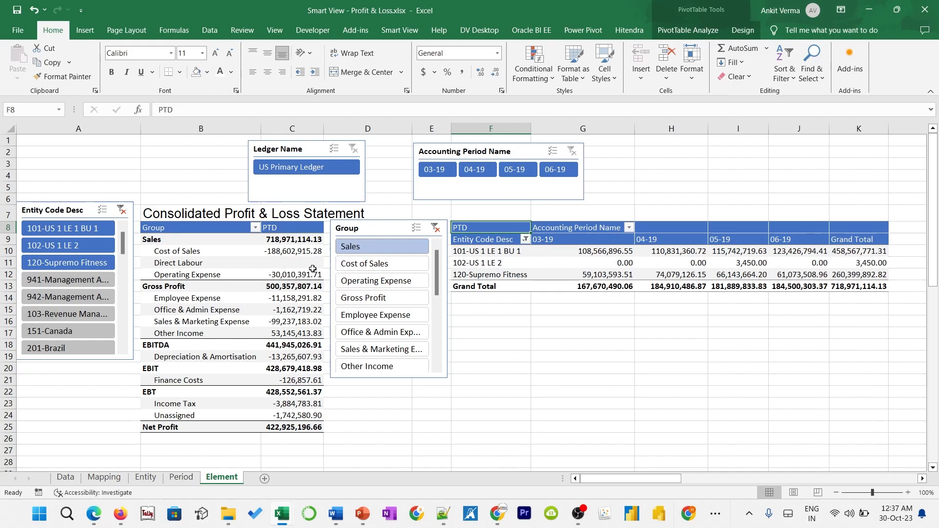
Lengthen the Group slicer to about row 25 and filter the second PivotTable to EBIT with all entities included
{"action": "left_click", "coordinate": [389, 378]}
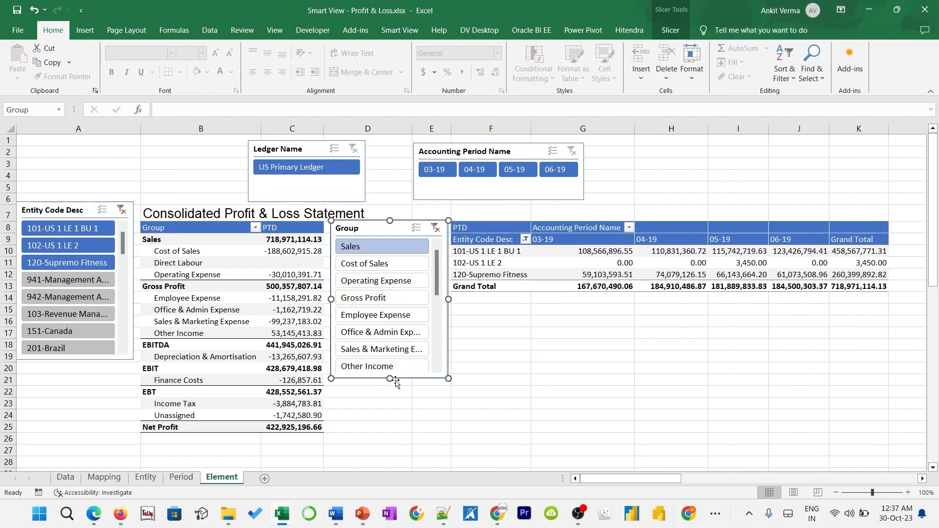
{"action": "left_click_drag", "start_coordinate": [389, 380], "coordinate": [389, 436]}
{"action": "scroll", "coordinate": [437, 344], "scroll_direction": "down", "scroll_amount": 2}
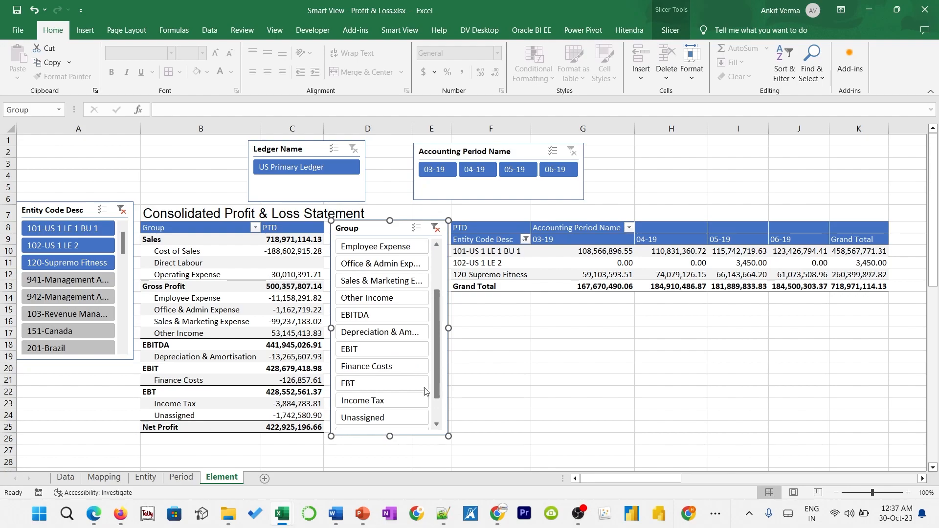
{"action": "left_click", "coordinate": [360, 350]}
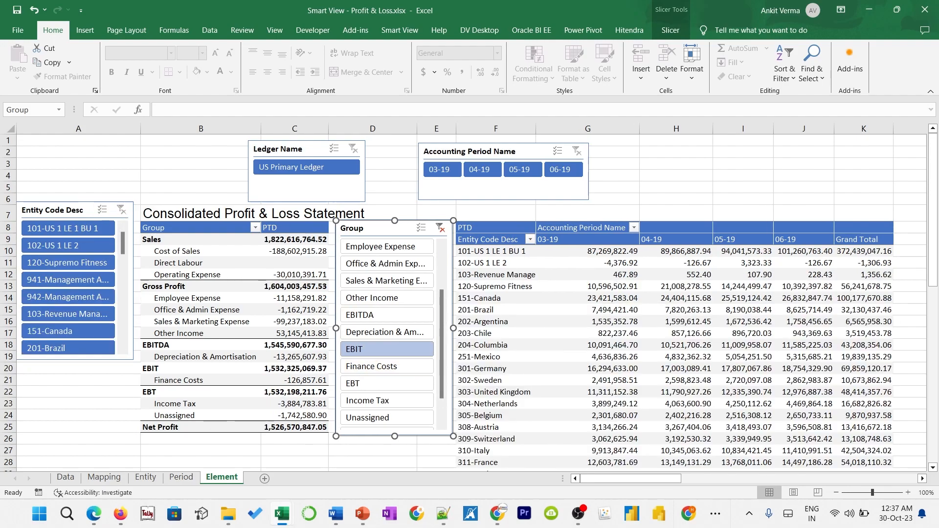
{"action": "left_click_drag", "start_coordinate": [934, 260], "coordinate": [937, 303]}
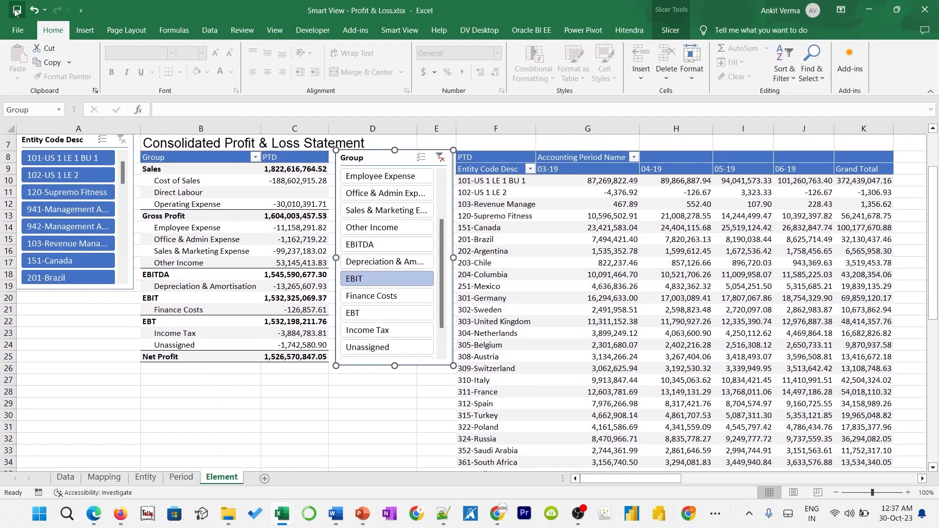
{"action": "right_click", "coordinate": [219, 482]}
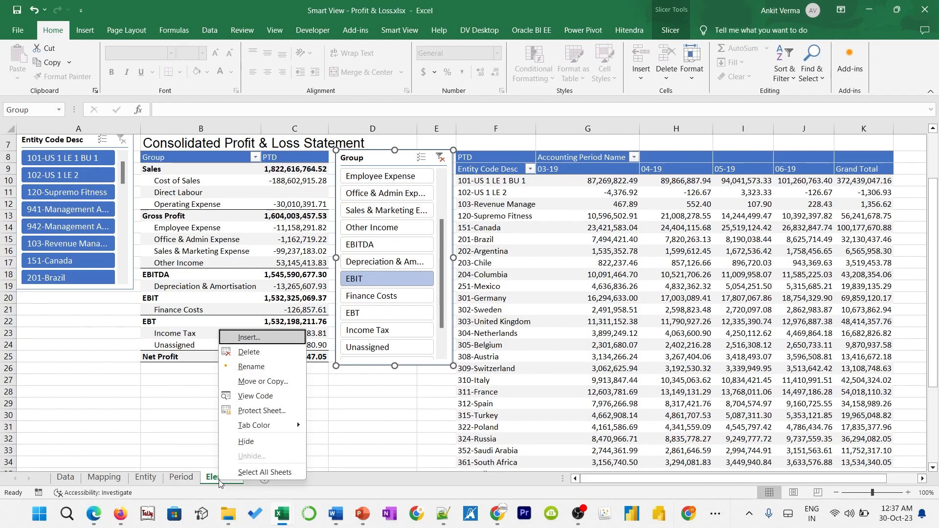
{"action": "left_click", "coordinate": [257, 381]}
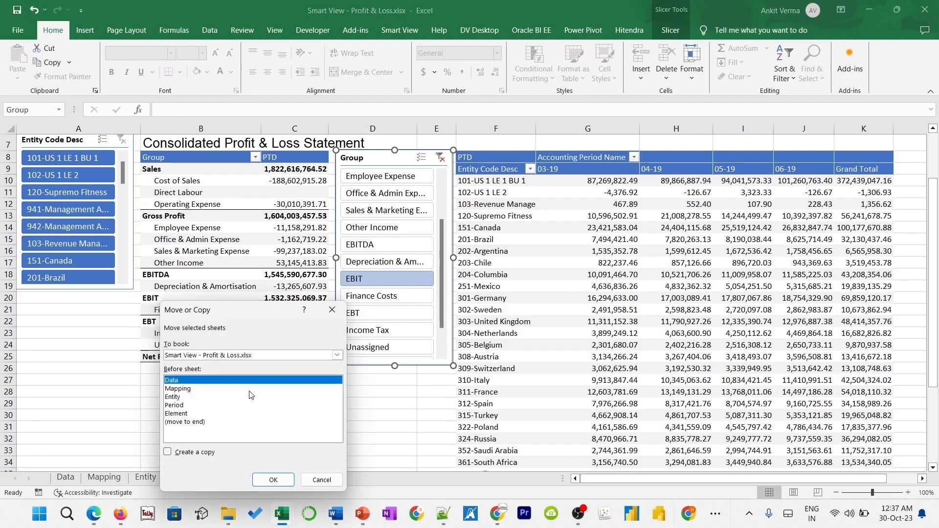
{"action": "left_click", "coordinate": [321, 480]}
Create a copy of the Period sheet at the end of the workbook
{"action": "left_click", "coordinate": [184, 480]}
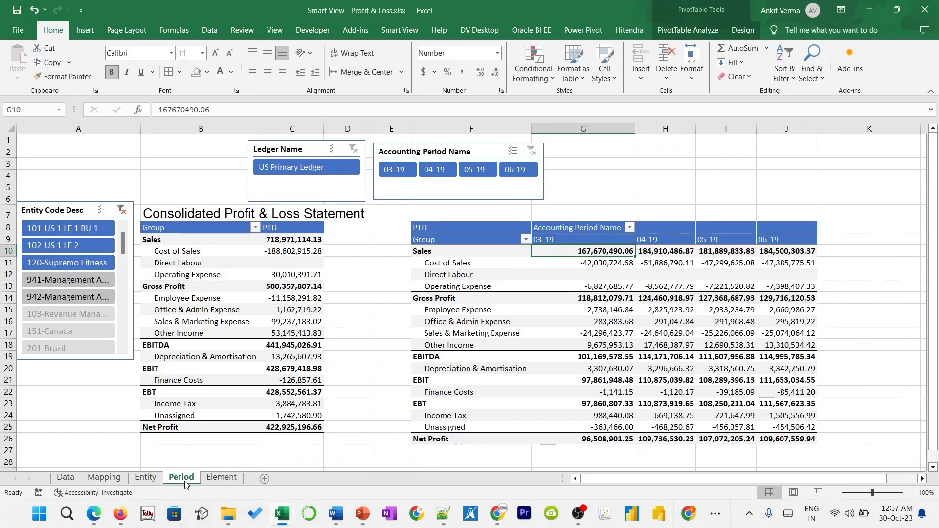
{"action": "right_click", "coordinate": [184, 484]}
{"action": "left_click", "coordinate": [229, 383]}
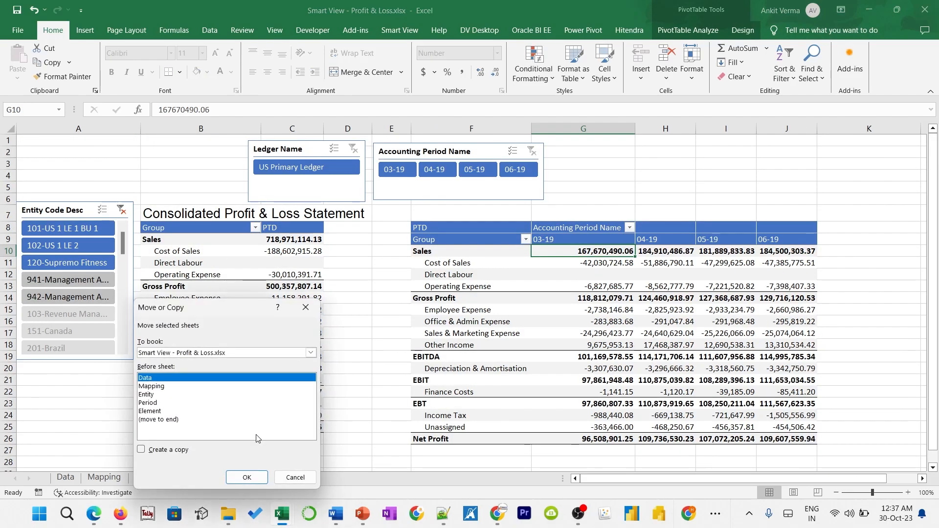
{"action": "left_click", "coordinate": [162, 420]}
{"action": "left_click", "coordinate": [162, 451]}
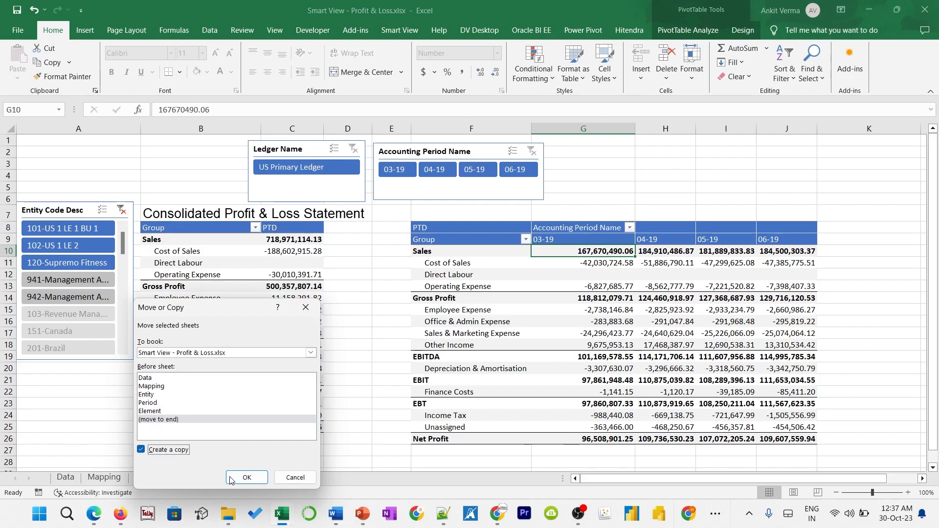
{"action": "left_click", "coordinate": [247, 477]}
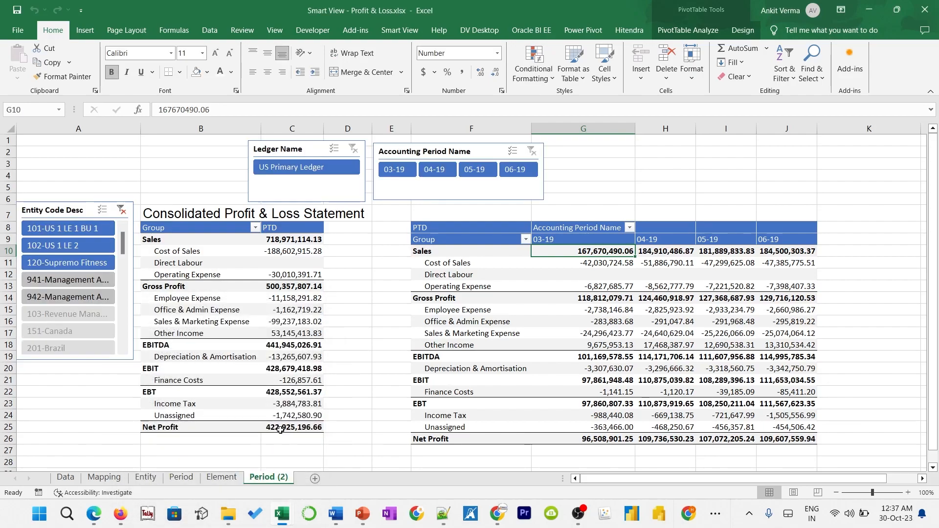
Rename the copied Period (2) sheet as Account
{"action": "double_click", "coordinate": [275, 480]}
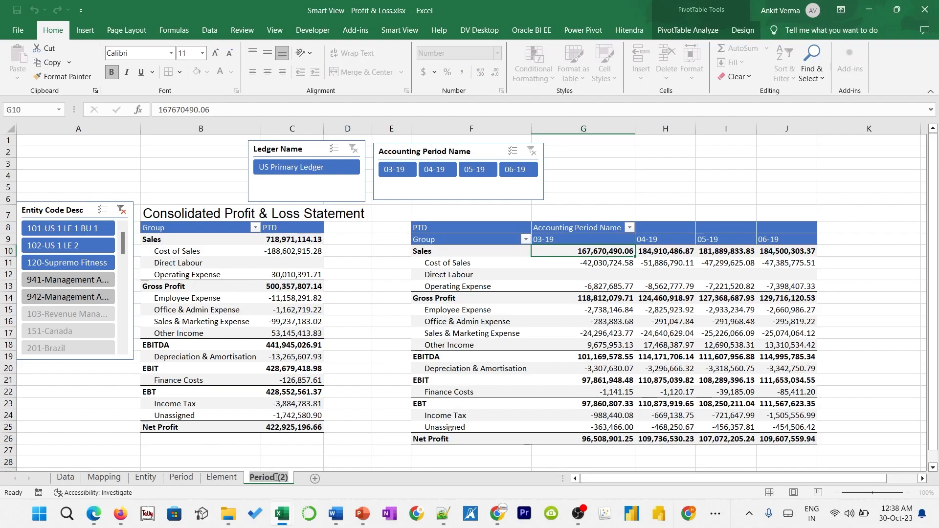
{"action": "type", "text": "Account"}
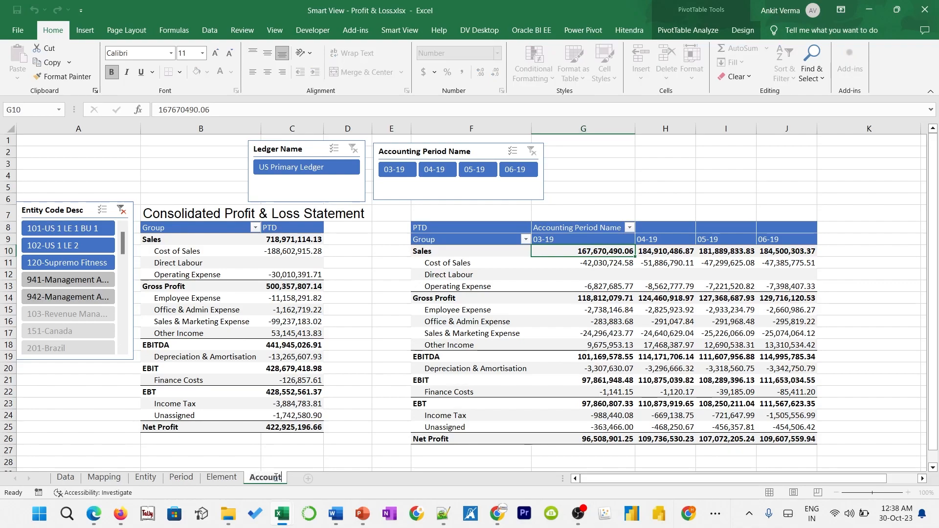
{"action": "key", "text": "Return"}
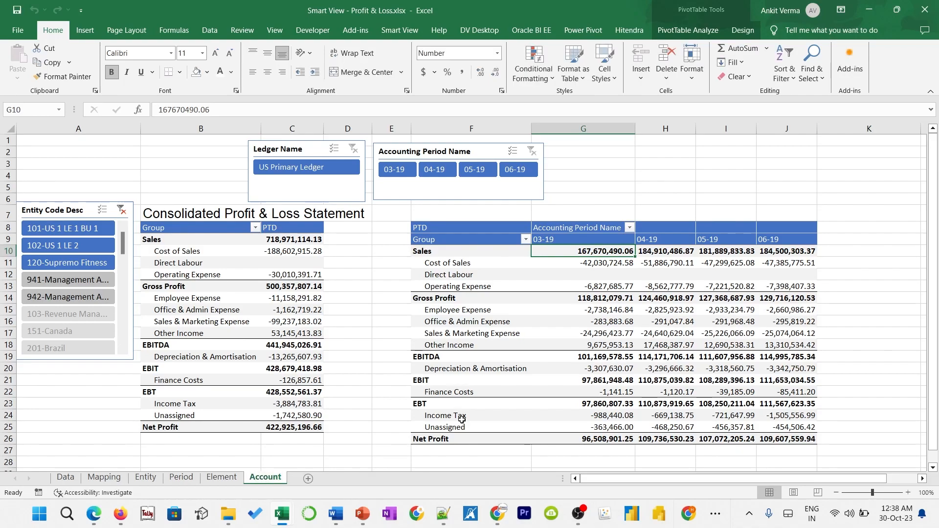
Show the second PivotTable's field list and remove Accounting Period Name from its columns and Group from its rows
{"action": "right_click", "coordinate": [584, 270]}
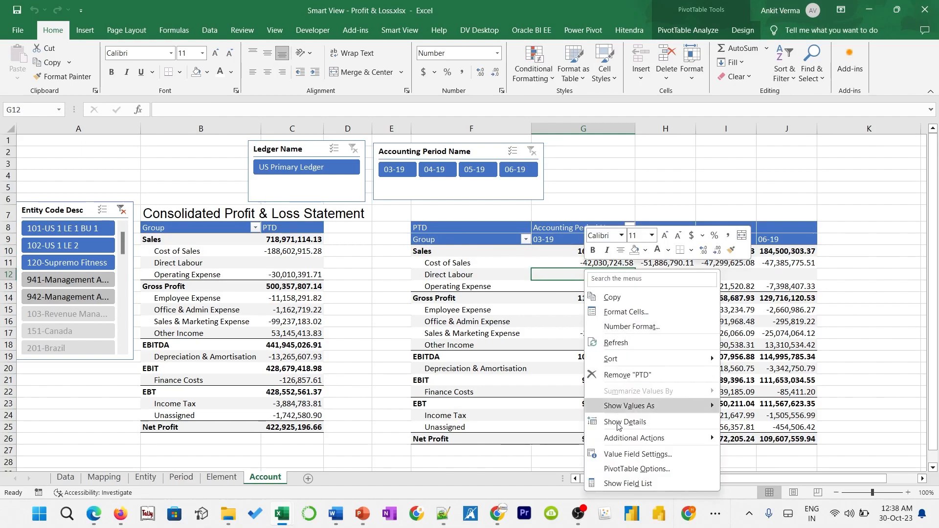
{"action": "left_click", "coordinate": [627, 478]}
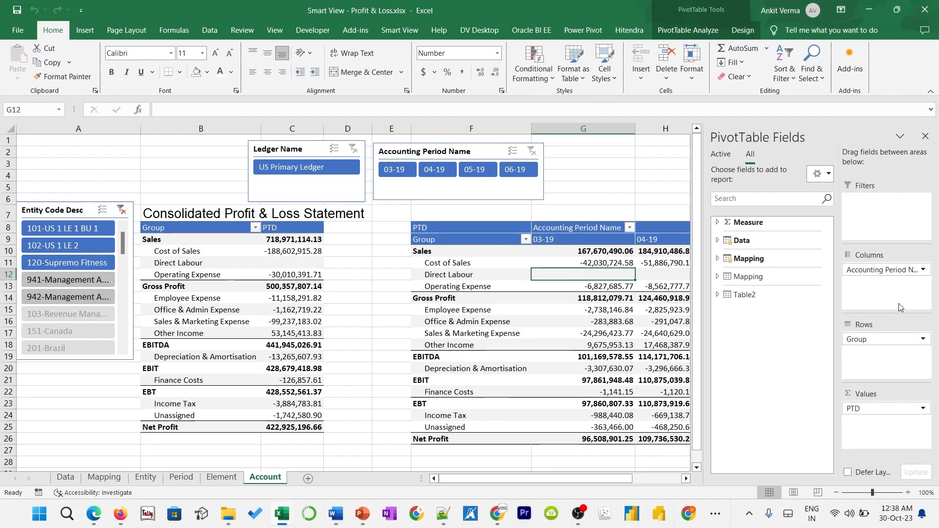
{"action": "left_click_drag", "start_coordinate": [883, 270], "coordinate": [762, 274]}
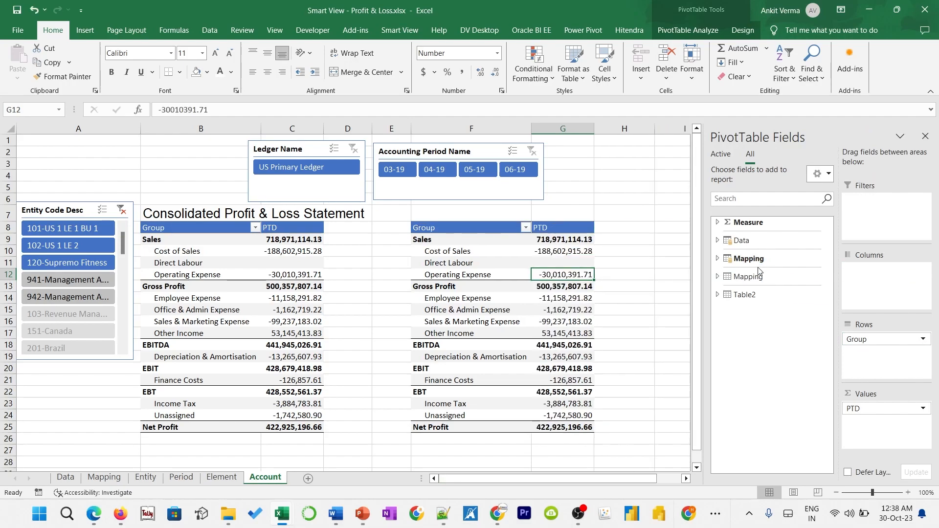
{"action": "left_click", "coordinate": [718, 240]}
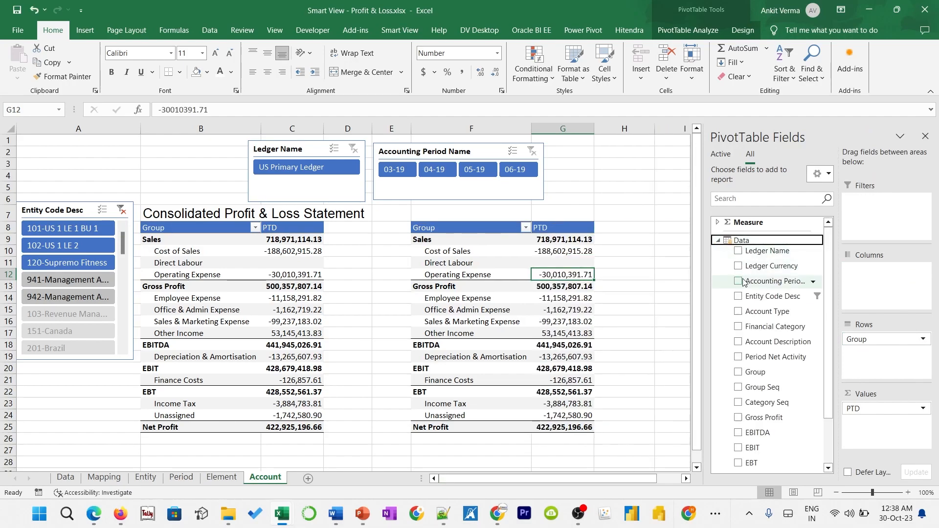
{"action": "left_click_drag", "start_coordinate": [875, 338], "coordinate": [783, 348]}
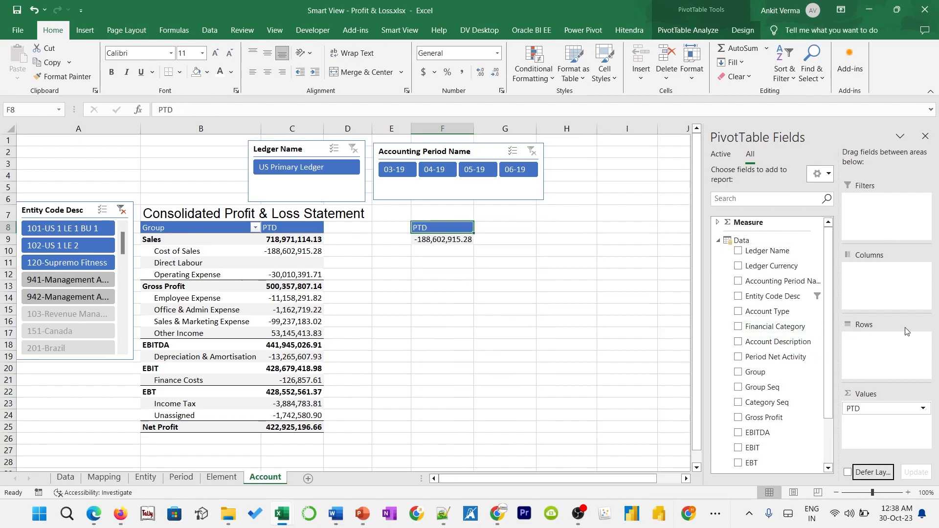
Add Group, Financial Category and Account Description from the Data table as row fields of the second PivotTable
{"action": "left_click", "coordinate": [738, 372]}
{"action": "left_click", "coordinate": [738, 327]}
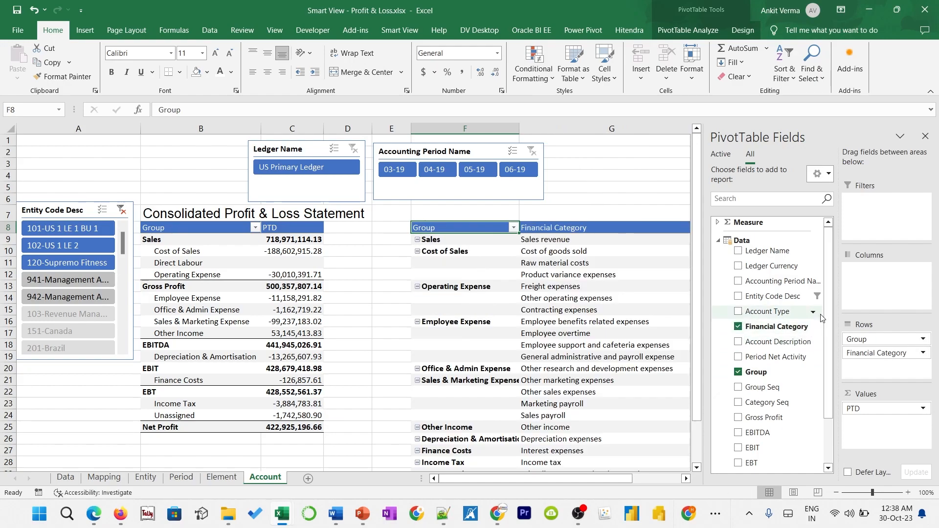
{"action": "left_click", "coordinate": [737, 342]}
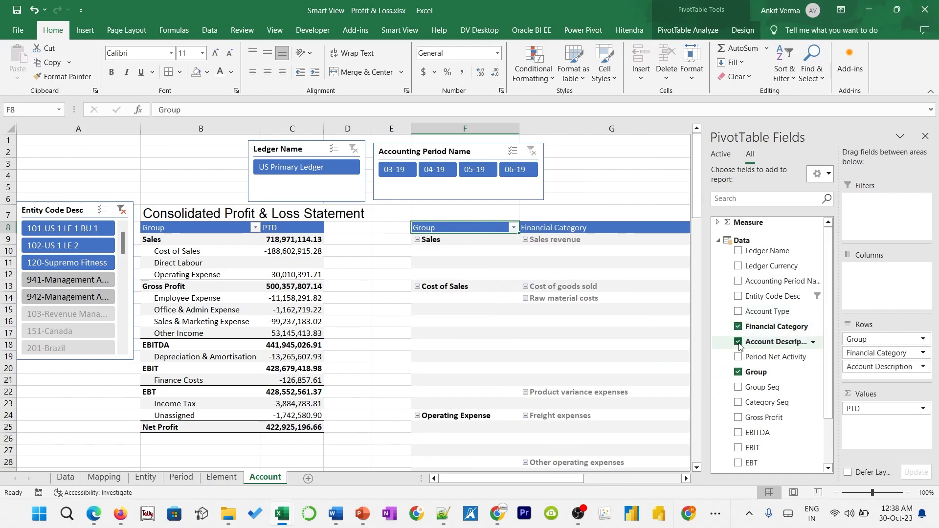
Change the second PivotTable's report layout to compact form
{"action": "left_click", "coordinate": [584, 242]}
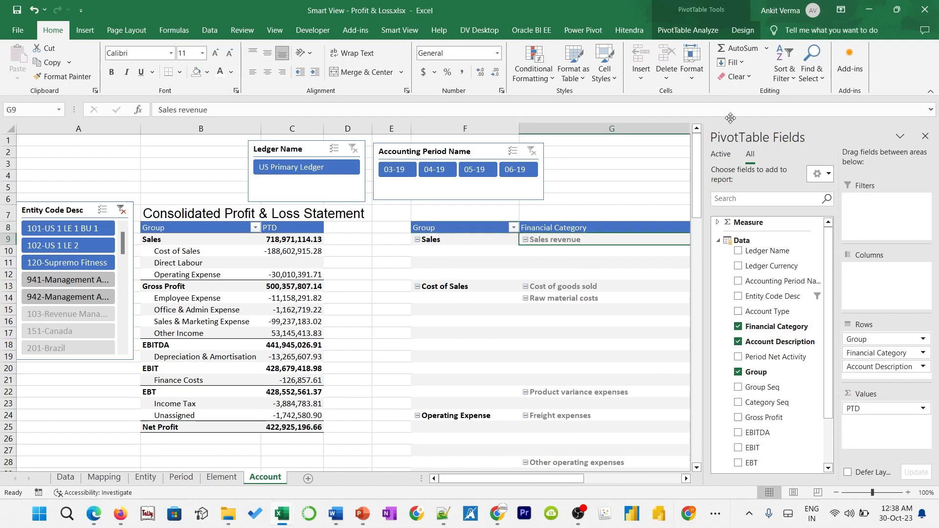
{"action": "left_click", "coordinate": [743, 30]}
{"action": "left_click", "coordinate": [87, 73]}
{"action": "left_click", "coordinate": [97, 100]}
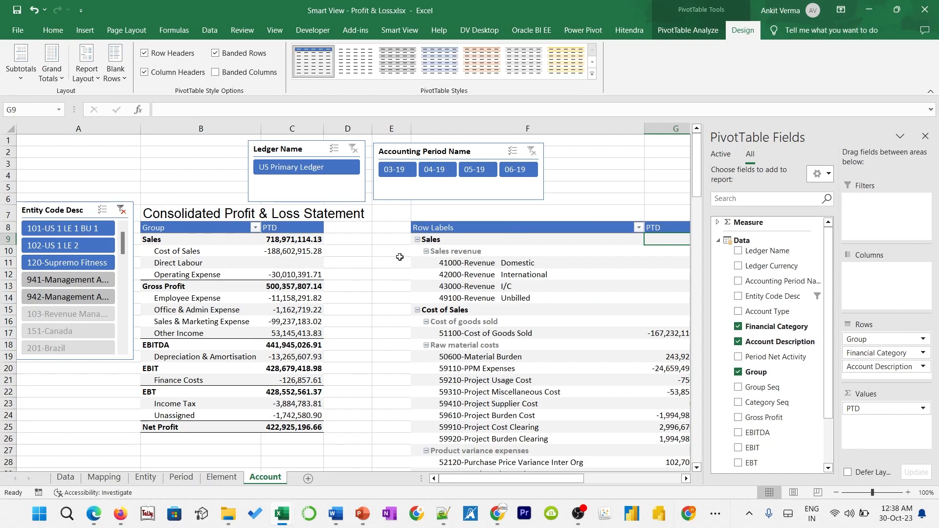
Collapse the entire Group field in the second PivotTable
{"action": "left_click", "coordinate": [445, 239]}
{"action": "right_click", "coordinate": [445, 240]}
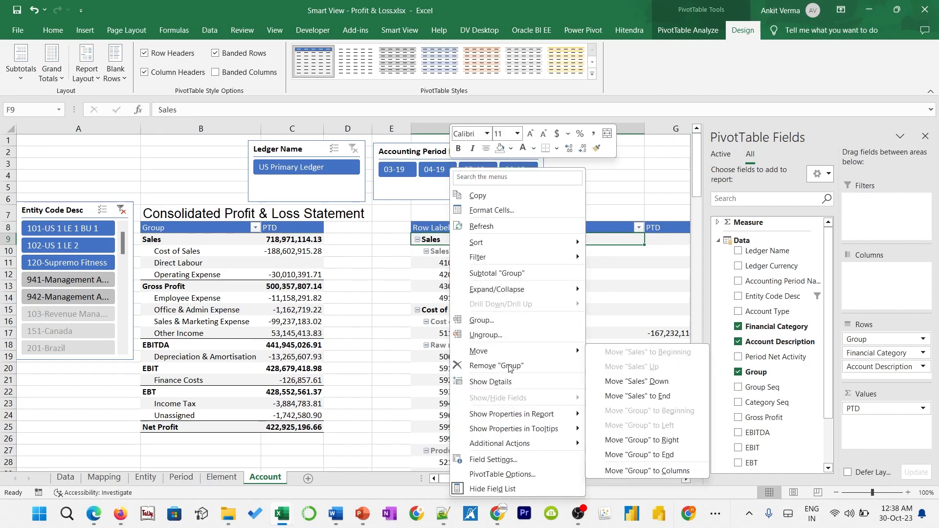
{"action": "mouse_move", "coordinate": [517, 289]}
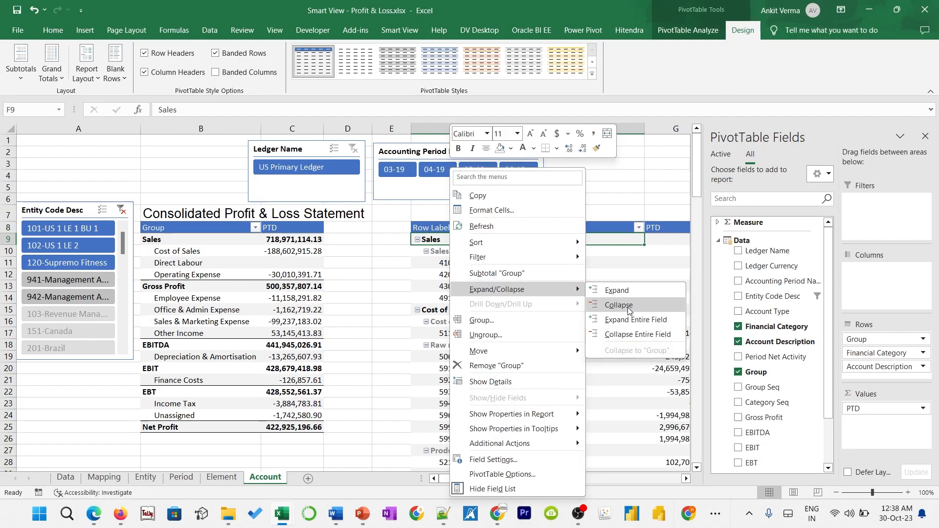
{"action": "left_click", "coordinate": [633, 335]}
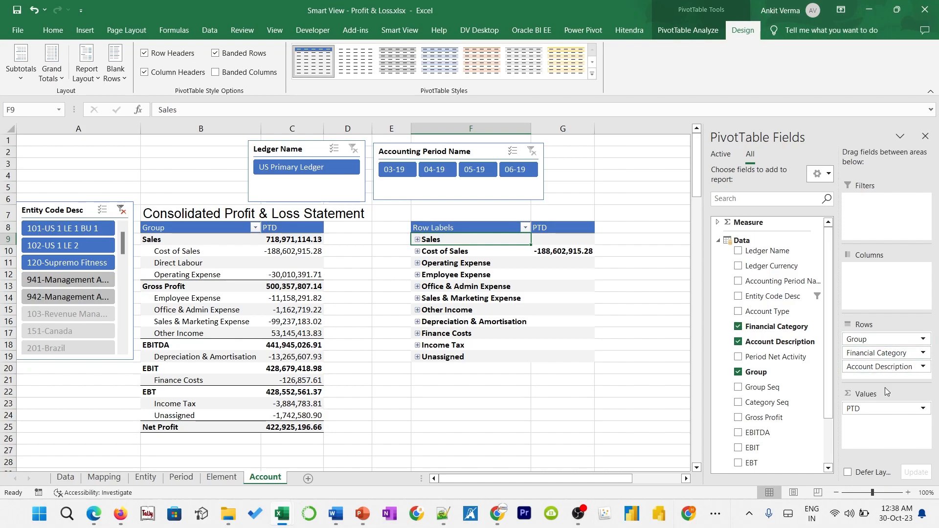
Replace the PTD value in the second PivotTable with the Total Amount measure
{"action": "left_click_drag", "start_coordinate": [862, 413], "coordinate": [720, 237]}
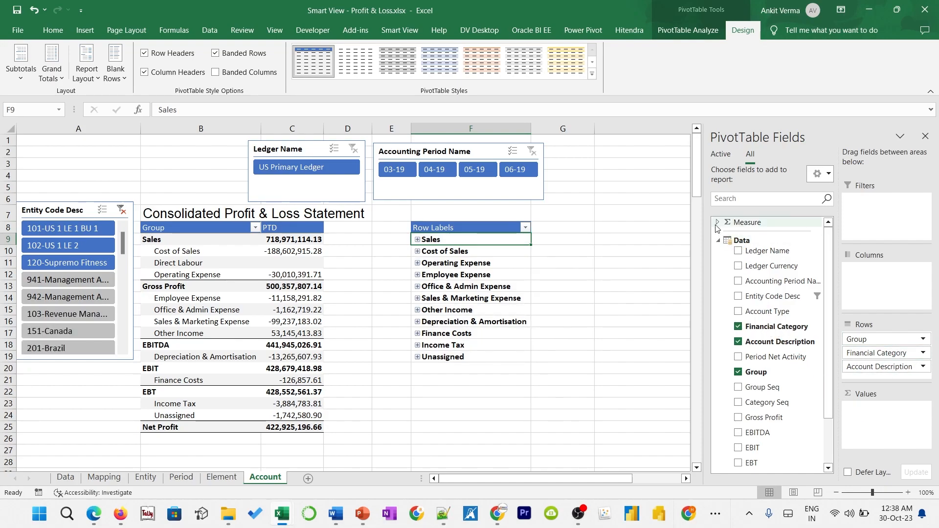
{"action": "left_click", "coordinate": [717, 222]}
{"action": "left_click", "coordinate": [739, 233]}
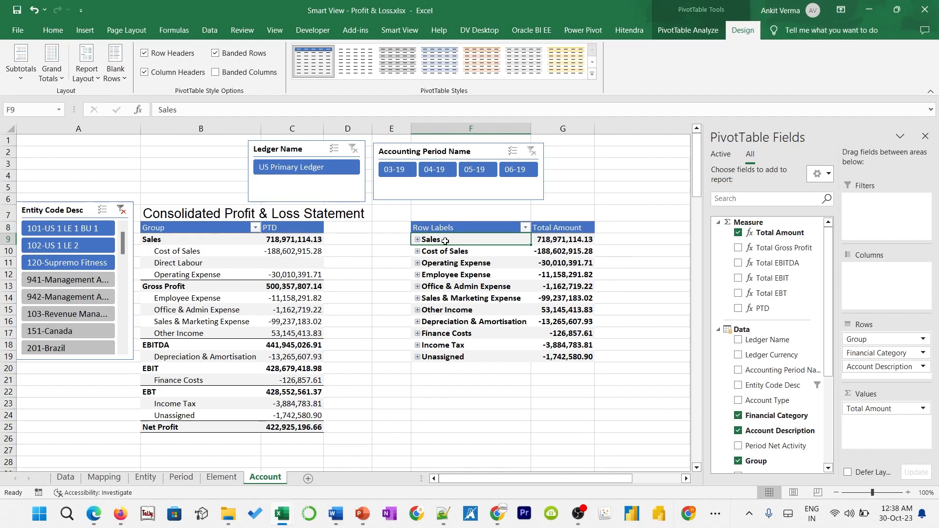
Expand the Sales and Cost of Sales groups and collapse the entire Financial Category field beneath them
{"action": "left_click", "coordinate": [417, 239]}
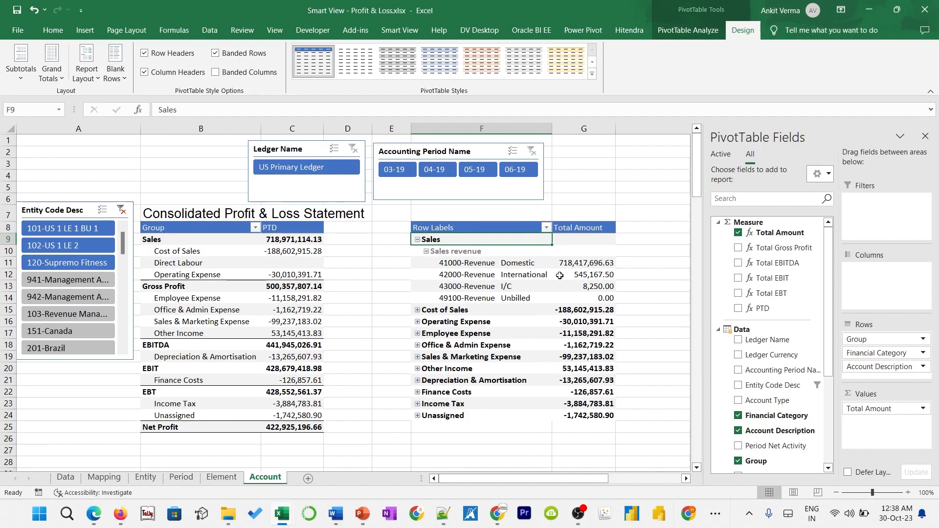
{"action": "left_click", "coordinate": [418, 310]}
{"action": "left_click", "coordinate": [427, 251]}
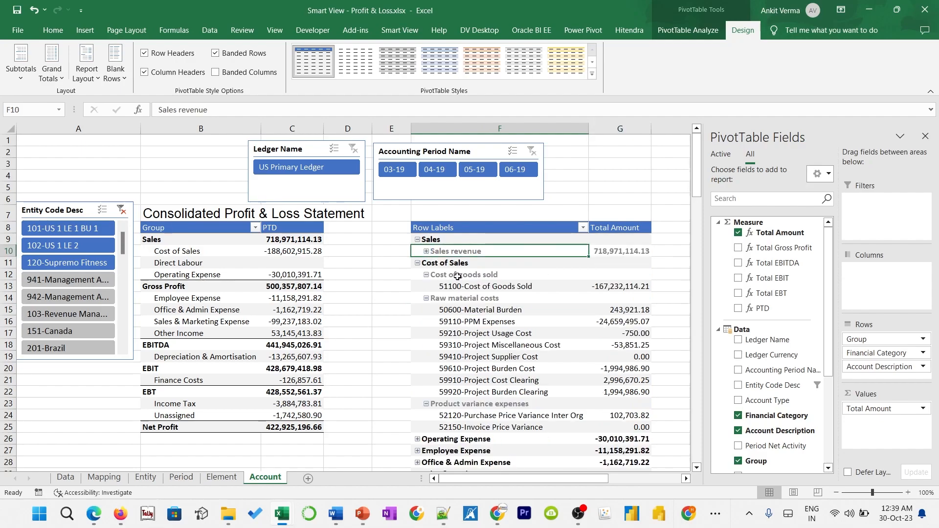
{"action": "right_click", "coordinate": [457, 276]}
{"action": "mouse_move", "coordinate": [522, 290]}
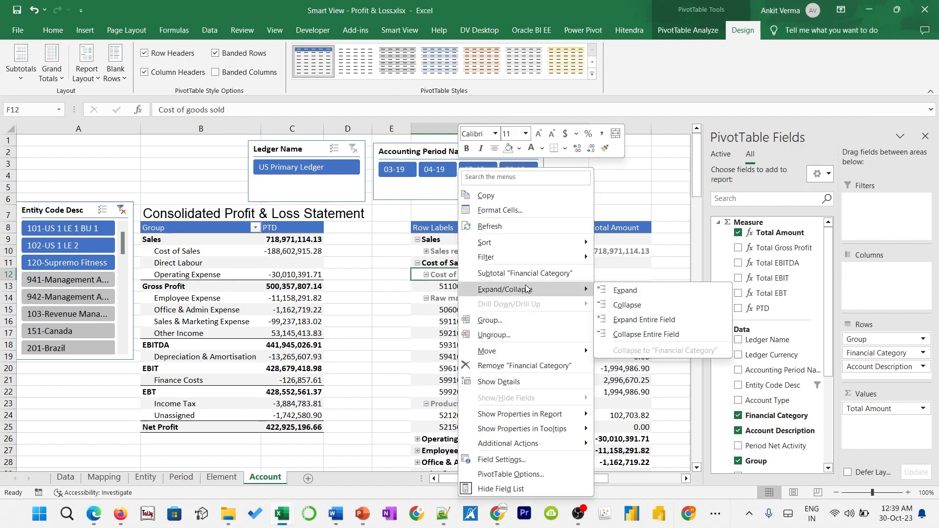
{"action": "left_click", "coordinate": [635, 332]}
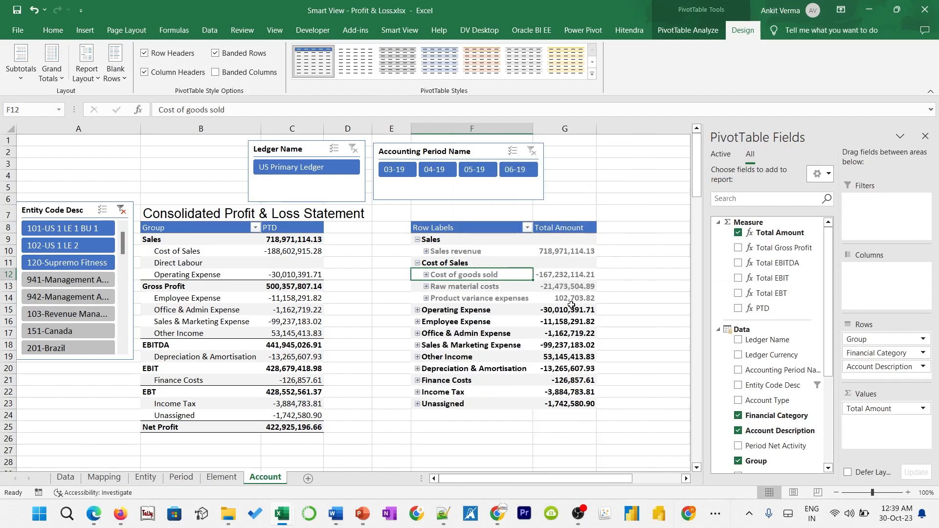
Show all subtotals at the top of each group and expand Cost of goods sold and Raw material costs to check their account amounts
{"action": "left_click", "coordinate": [21, 66]}
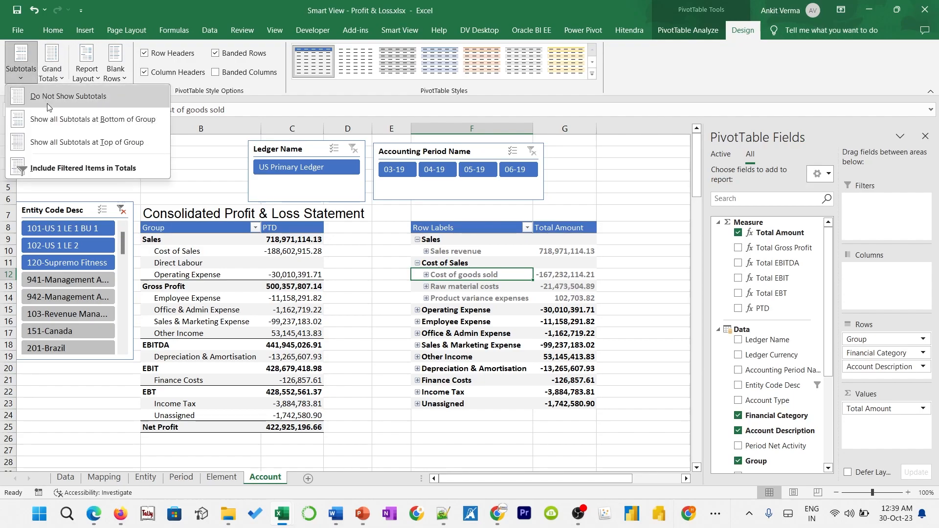
{"action": "left_click", "coordinate": [74, 143]}
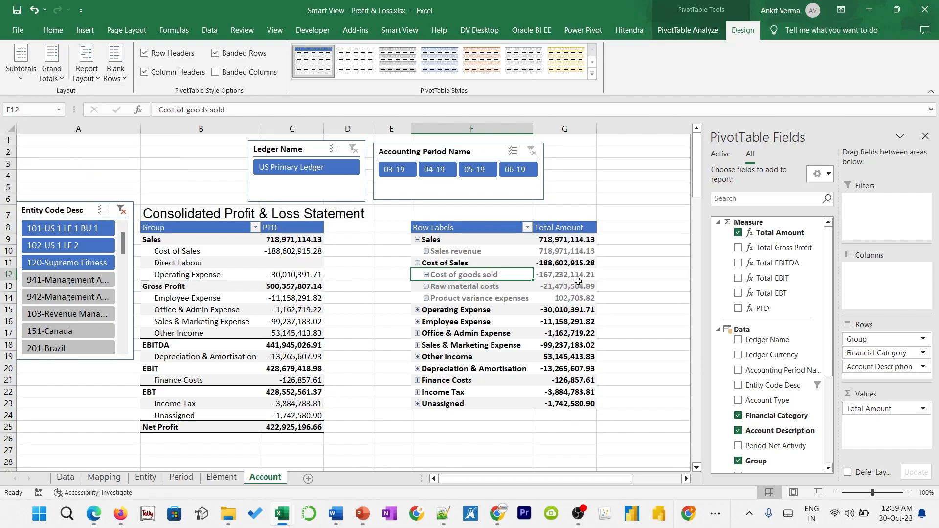
{"action": "left_click", "coordinate": [426, 274]}
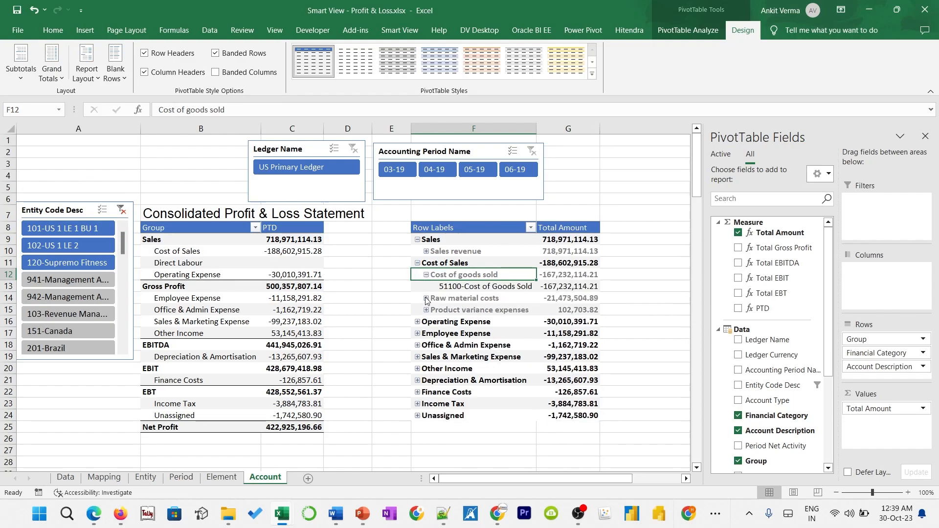
{"action": "left_click", "coordinate": [426, 299]}
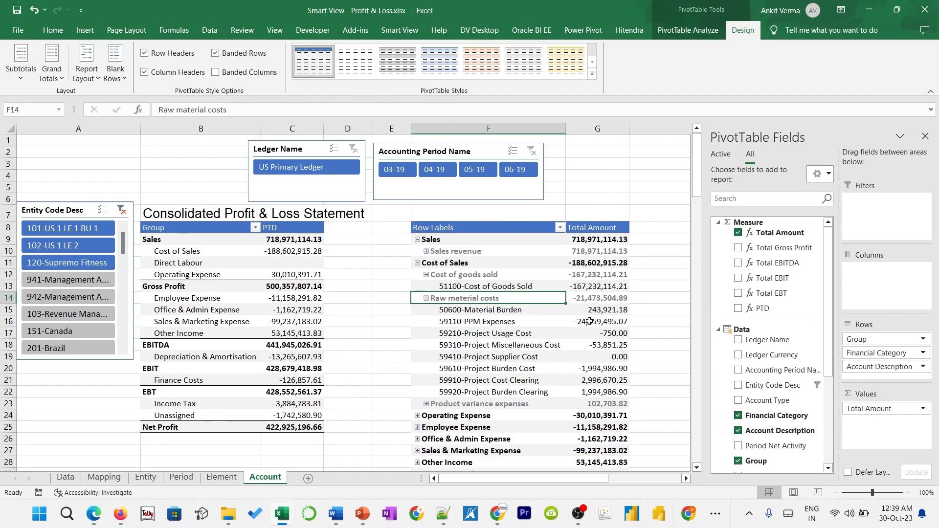
{"action": "left_click_drag", "start_coordinate": [597, 310], "coordinate": [595, 391]}
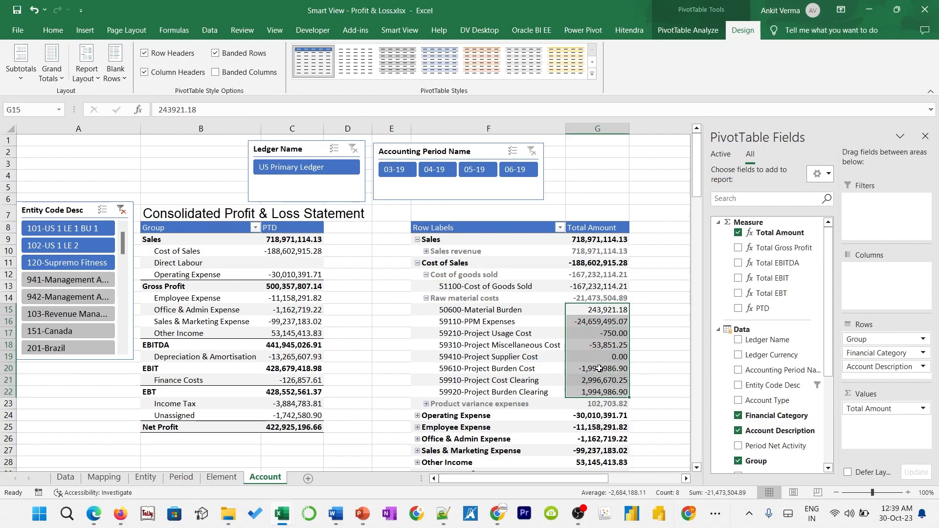
{"action": "mouse_move", "coordinate": [593, 298]}
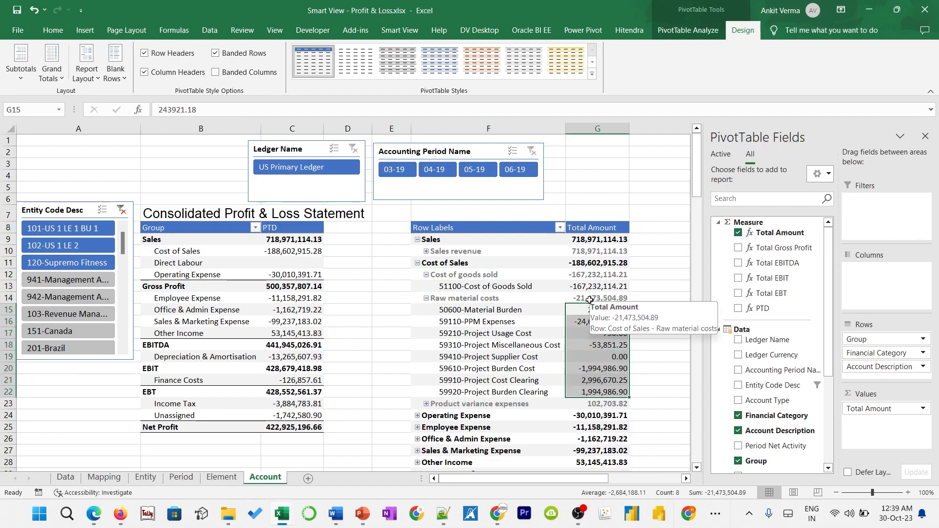
Rename the second PivotTable's row labels header as Accounts Reconciliation
{"action": "left_click", "coordinate": [459, 230]}
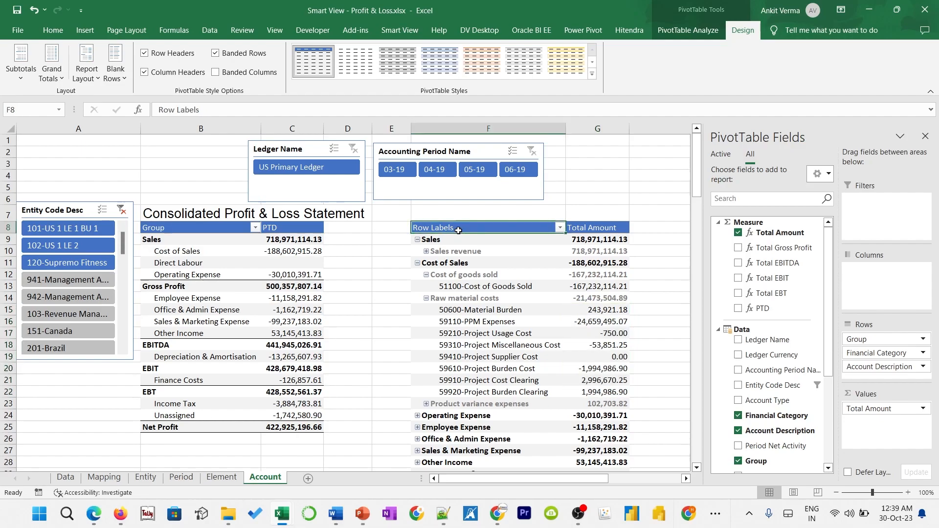
{"action": "type", "text": "Accounts Reconciliation"}
{"action": "left_click", "coordinate": [597, 166]}
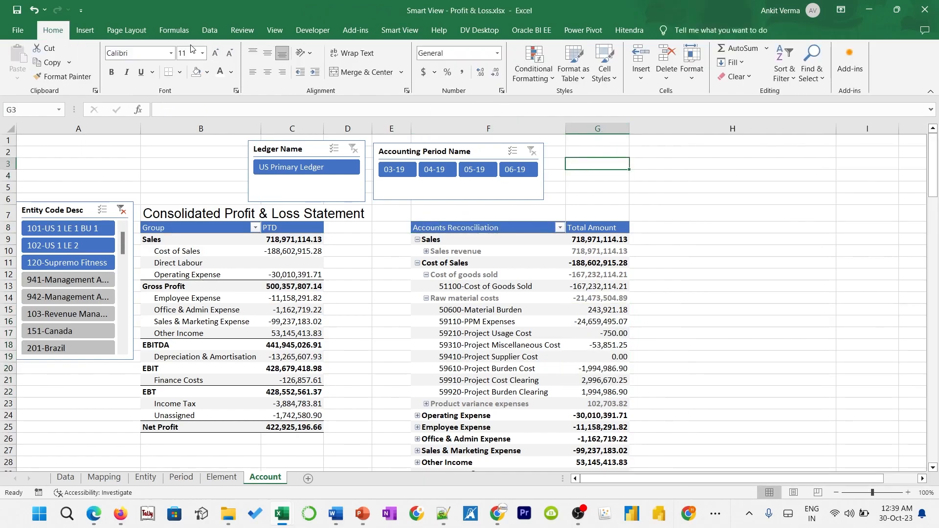
Draw a rectangle about 0.49" high and 1.58" wide beside the Accounting Period Name slicer and label it Entity
{"action": "left_click", "coordinate": [85, 30]}
{"action": "left_click", "coordinate": [190, 49]}
{"action": "left_click", "coordinate": [176, 140]}
{"action": "left_click_drag", "start_coordinate": [574, 156], "coordinate": [667, 184]}
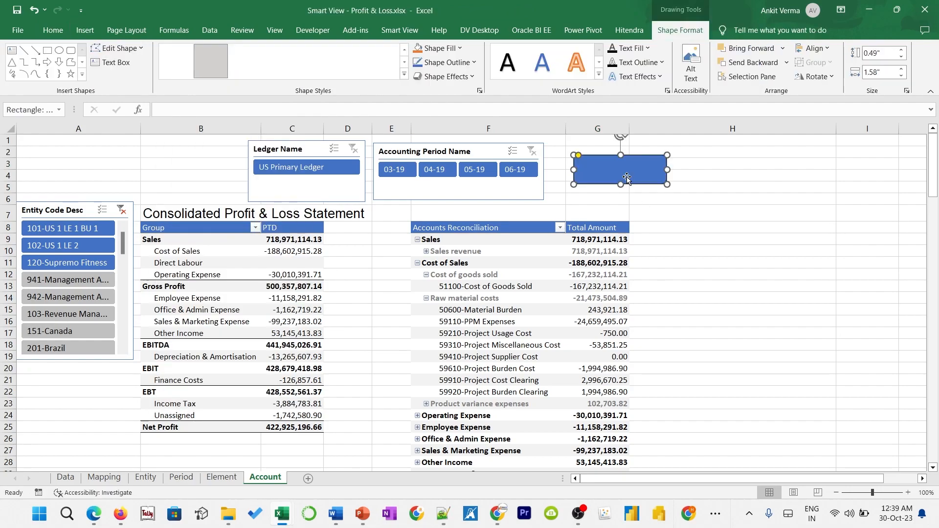
{"action": "type", "text": "Entity"}
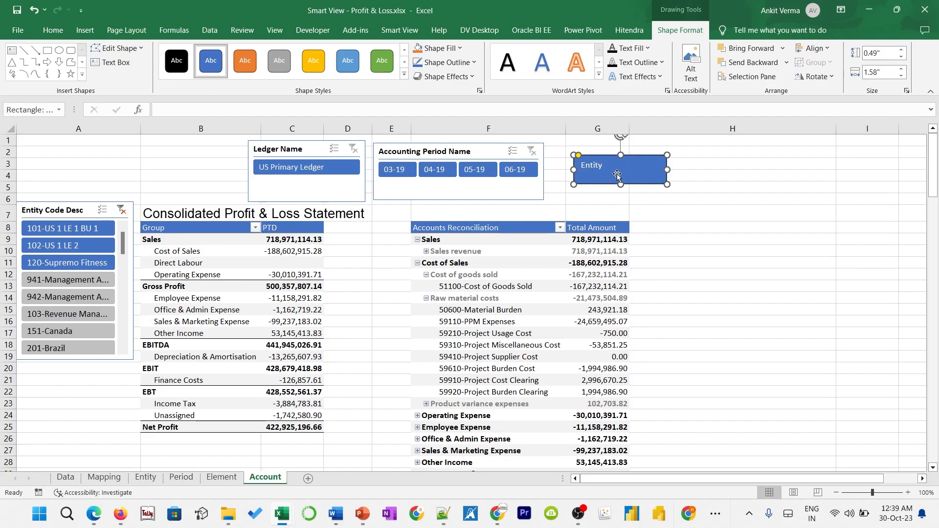
Center the Entity label vertically and horizontally within its rectangle
{"action": "left_click", "coordinate": [637, 202]}
{"action": "left_click", "coordinate": [610, 180]}
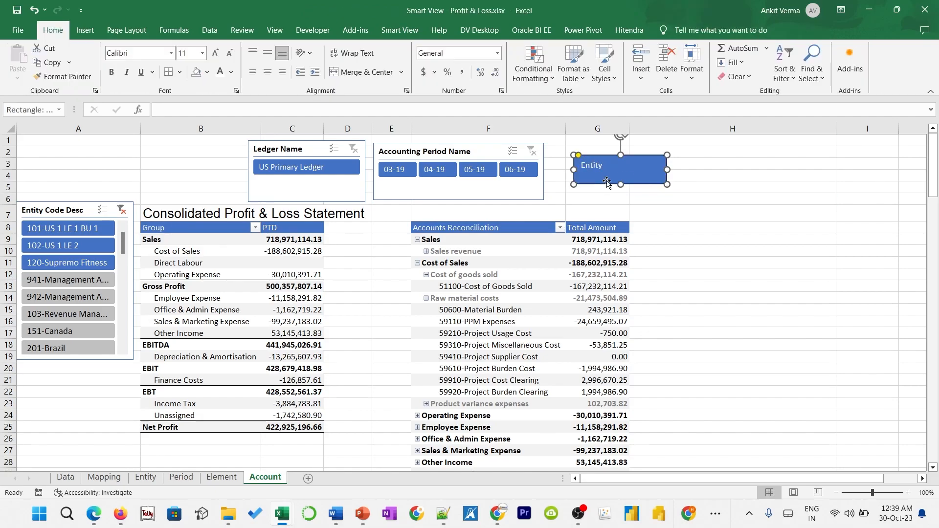
{"action": "left_click", "coordinate": [52, 30]}
{"action": "left_click", "coordinate": [267, 53]}
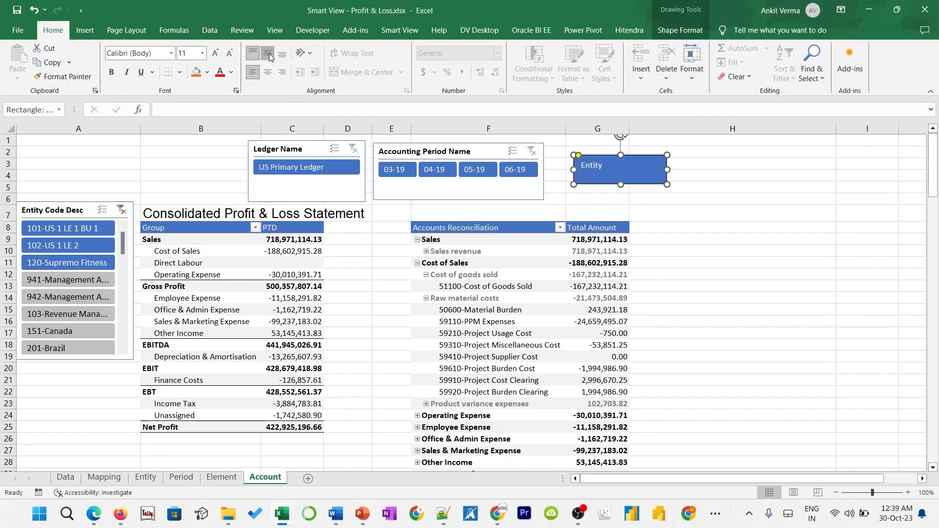
{"action": "left_click", "coordinate": [267, 72]}
Insert the factory icon from the Buildings icon category and place it on the Entity rectangle, beside its label
{"action": "left_click", "coordinate": [85, 30]}
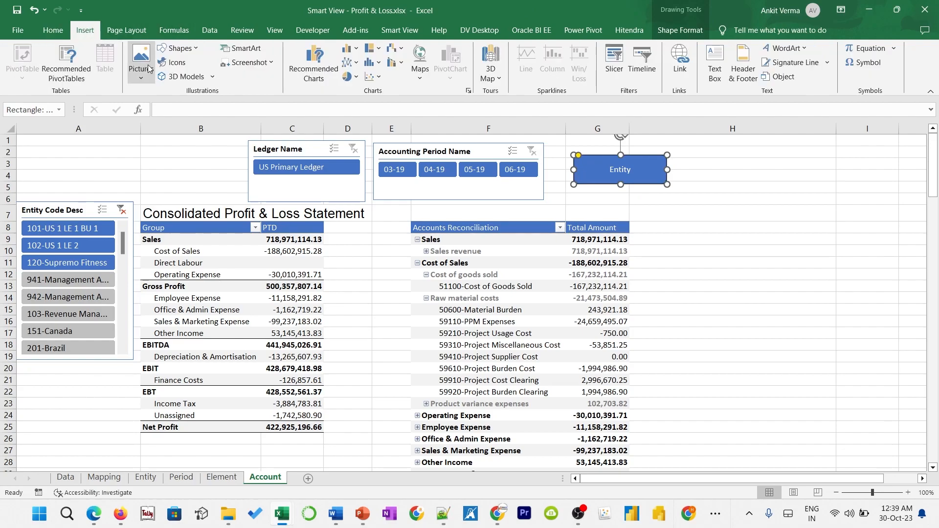
{"action": "left_click", "coordinate": [177, 64]}
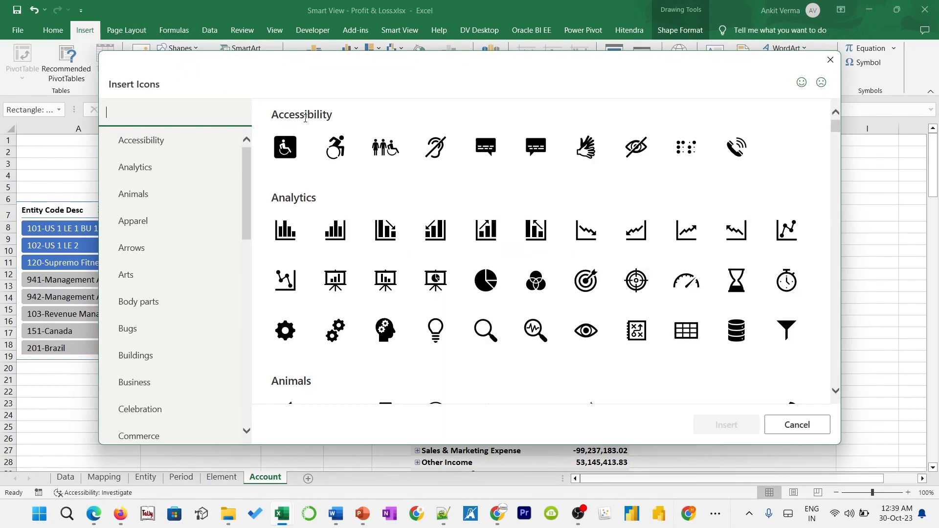
{"action": "scroll", "coordinate": [163, 219], "scroll_direction": "down", "scroll_amount": 2}
{"action": "left_click", "coordinate": [163, 219]}
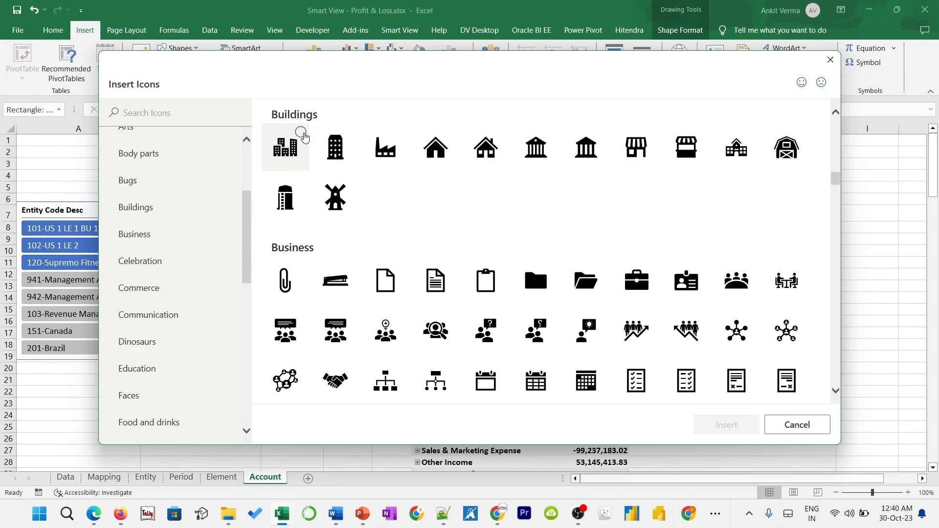
{"action": "left_click", "coordinate": [395, 142]}
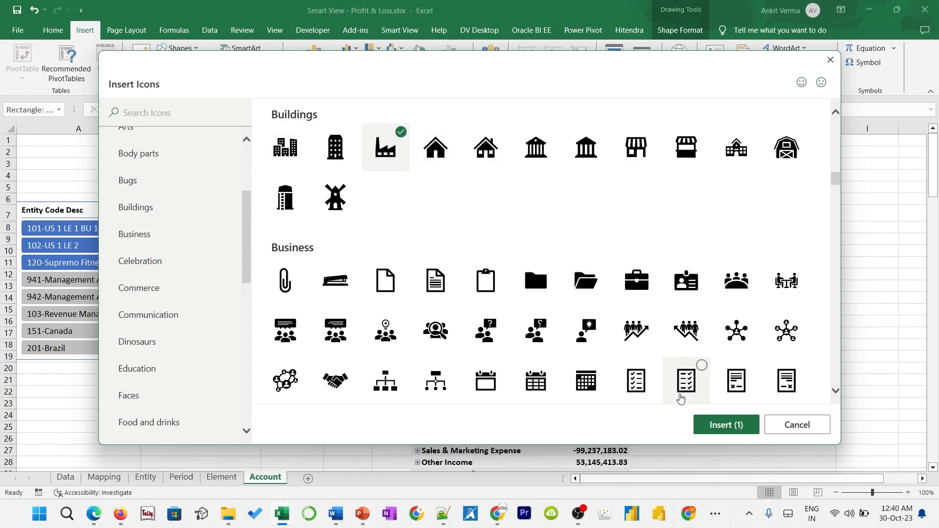
{"action": "left_click", "coordinate": [710, 424]}
{"action": "left_click_drag", "start_coordinate": [688, 252], "coordinate": [589, 169]}
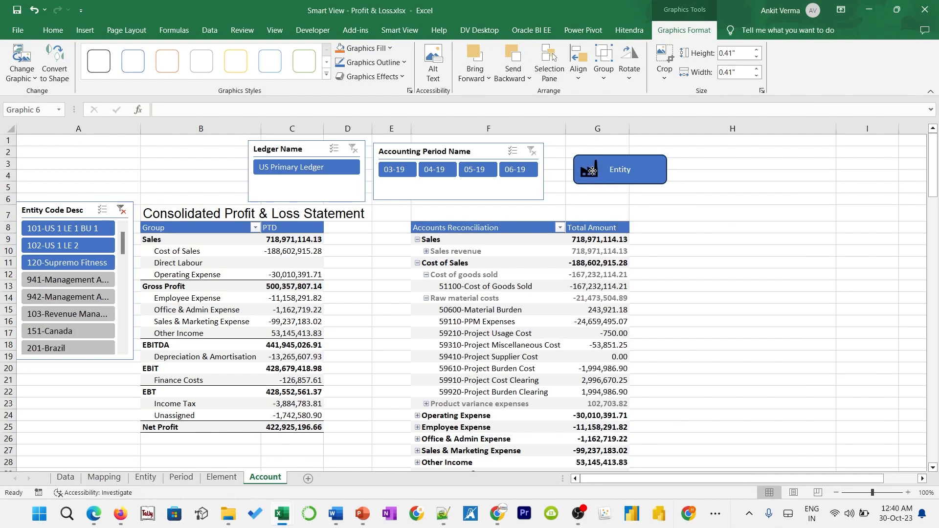
Fill the factory icon with white and remove the outline of the Entity rectangle
{"action": "left_click", "coordinate": [390, 48]}
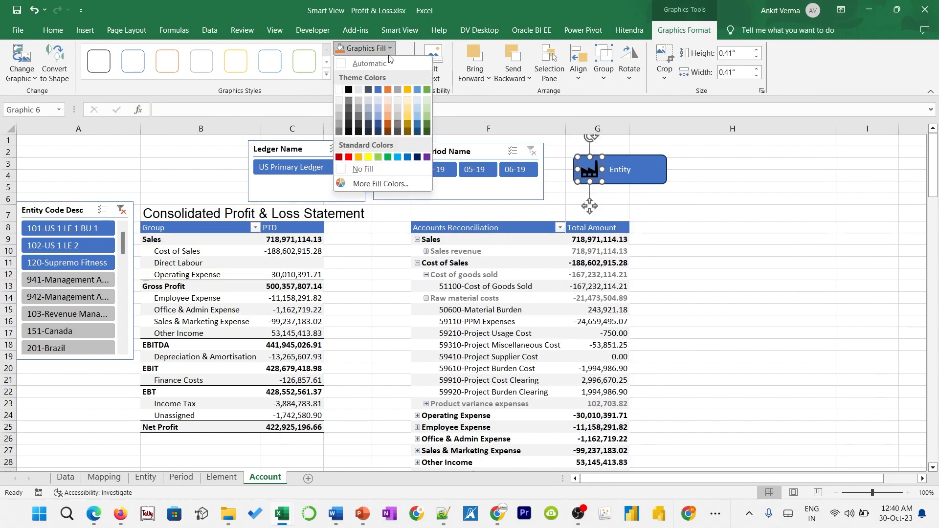
{"action": "left_click", "coordinate": [351, 92]}
{"action": "left_click", "coordinate": [658, 180]}
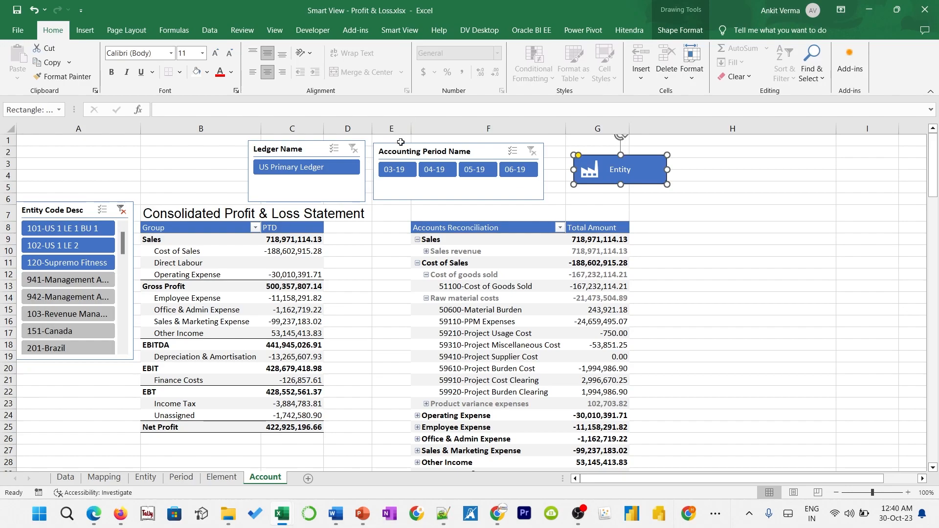
{"action": "left_click", "coordinate": [680, 30]}
{"action": "left_click", "coordinate": [472, 62]}
{"action": "left_click", "coordinate": [416, 138]}
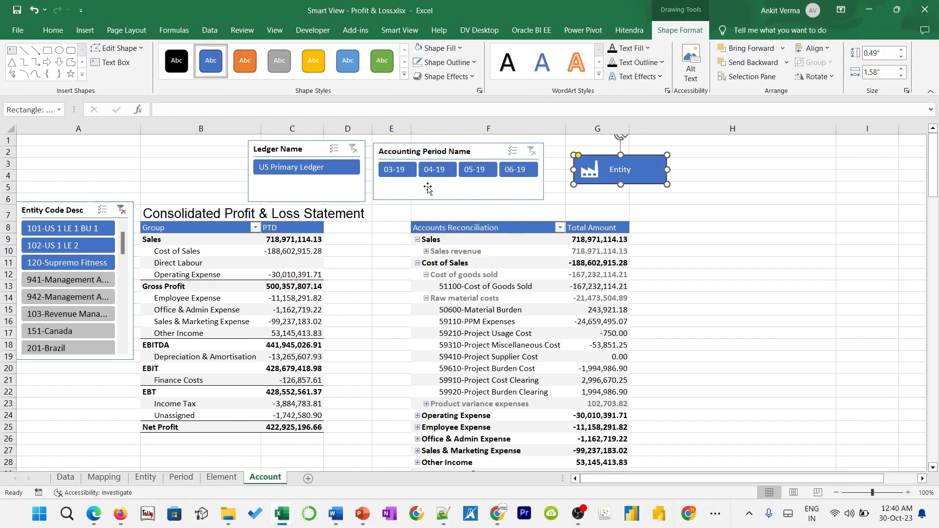
Group the factory icon with the Entity rectangle
{"action": "left_click", "coordinate": [588, 173], "text": "ctrl"}
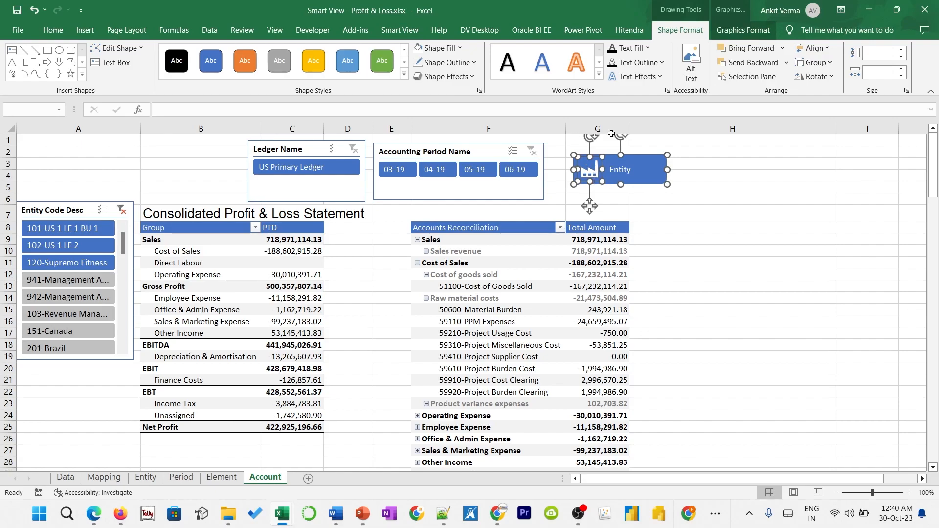
{"action": "left_click", "coordinate": [813, 62]}
{"action": "left_click", "coordinate": [813, 76]}
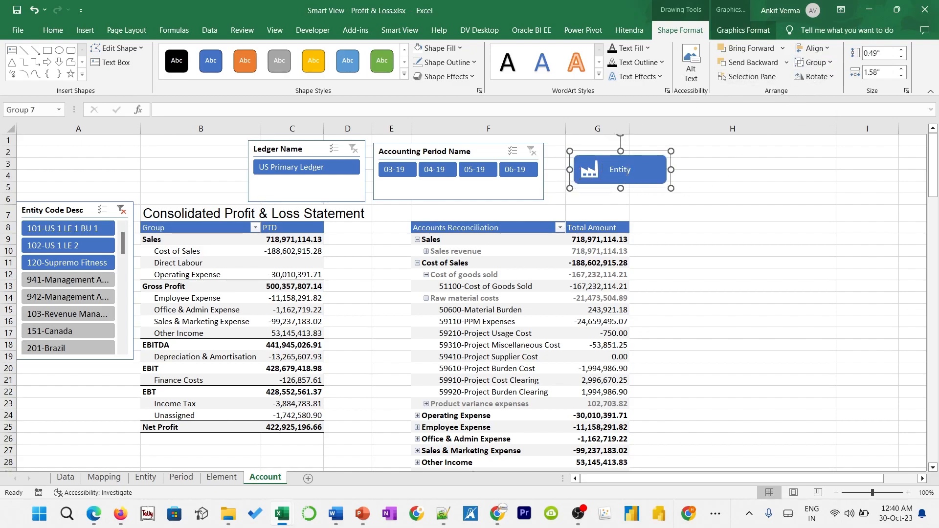
Link the grouped Entity shape to cell B8 of the Entity sheet, with the ScreenTip "View Entity wise Profit"
{"action": "right_click", "coordinate": [644, 173]}
{"action": "left_click", "coordinate": [675, 310]}
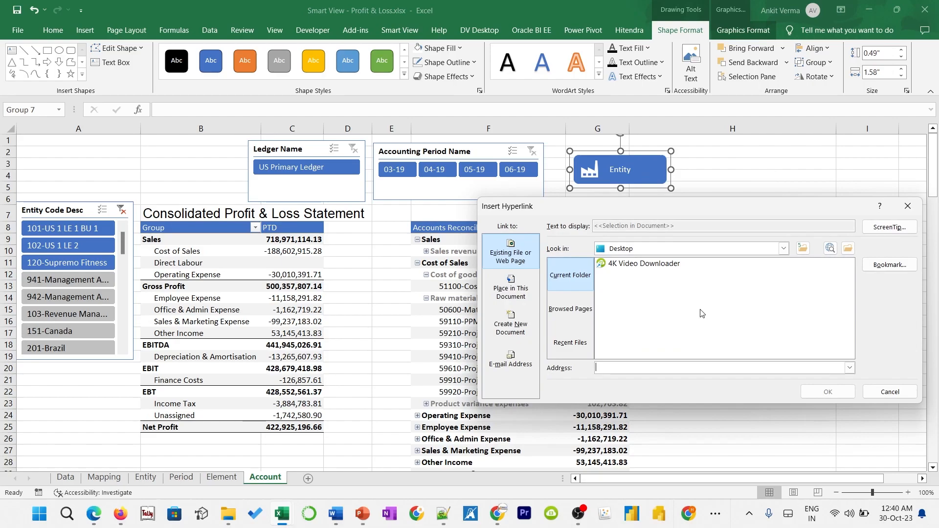
{"action": "left_click", "coordinate": [510, 293]}
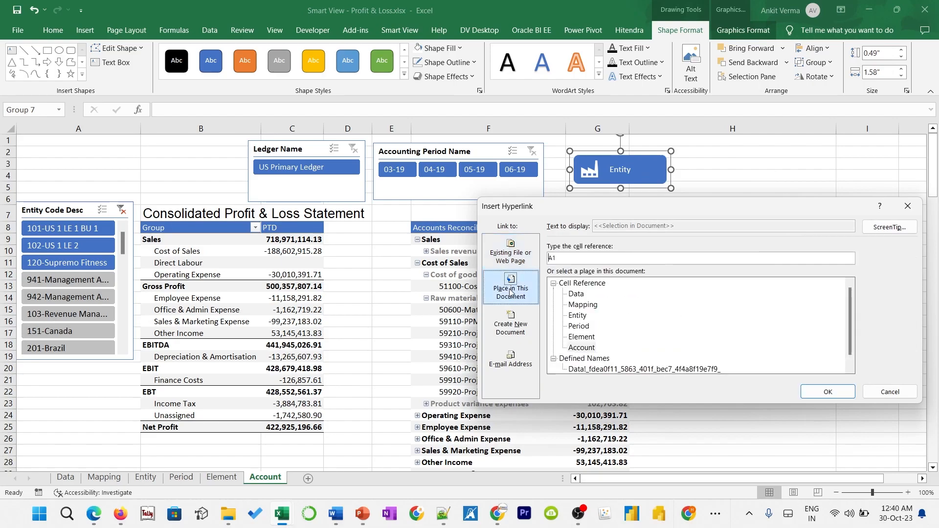
{"action": "left_click", "coordinate": [584, 317]}
{"action": "left_click_drag", "start_coordinate": [562, 259], "coordinate": [539, 263]}
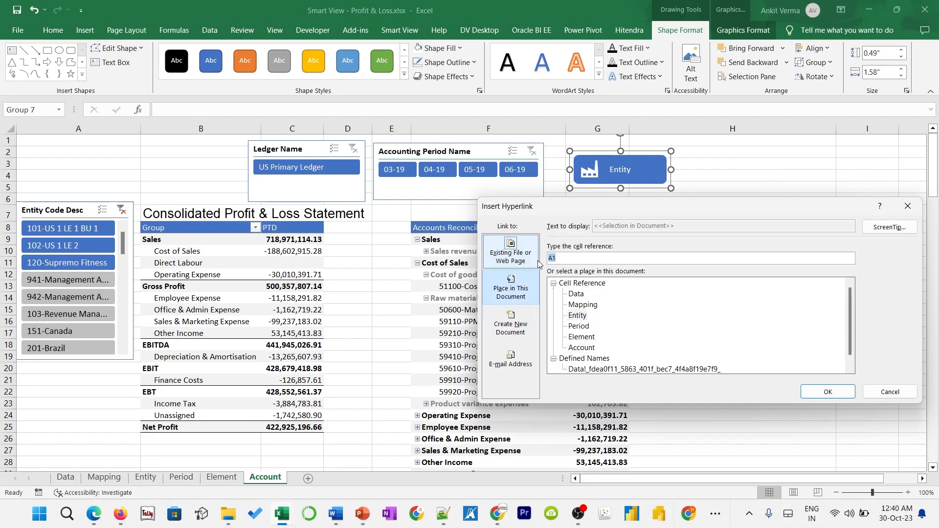
{"action": "type", "text": "b8"}
{"action": "left_click", "coordinate": [889, 227]}
{"action": "type", "text": "View Entity wise Profit"}
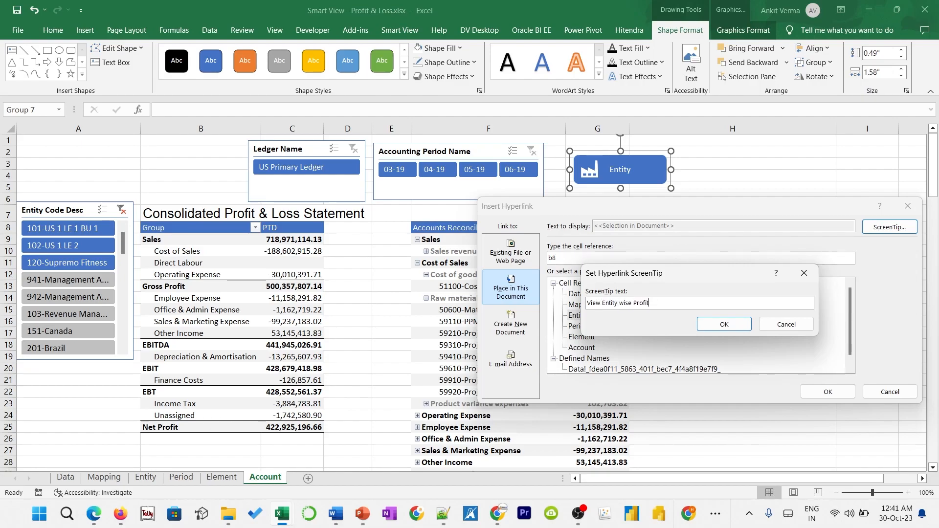
{"action": "left_click", "coordinate": [724, 324]}
{"action": "left_click", "coordinate": [828, 391]}
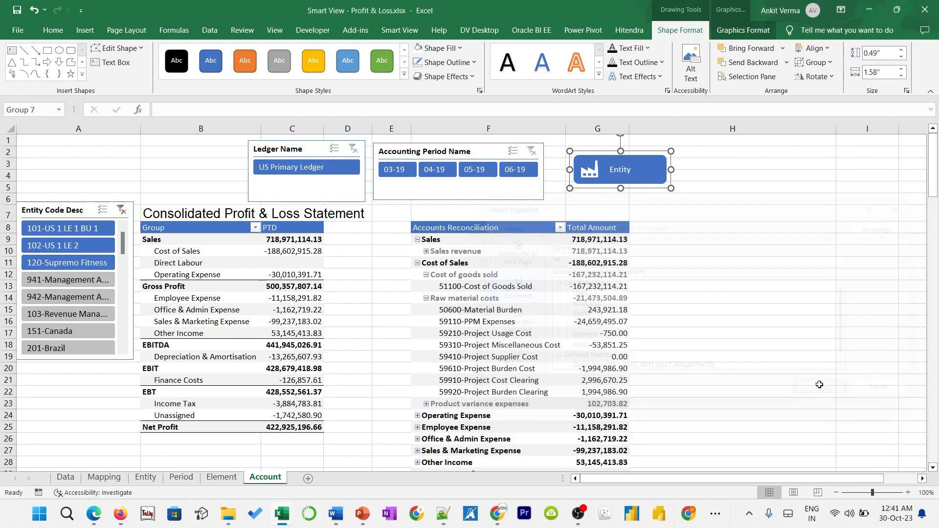
Follow the Entity shape's link to the Entity sheet and close the PivotTable Fields pane
{"action": "left_click", "coordinate": [638, 201]}
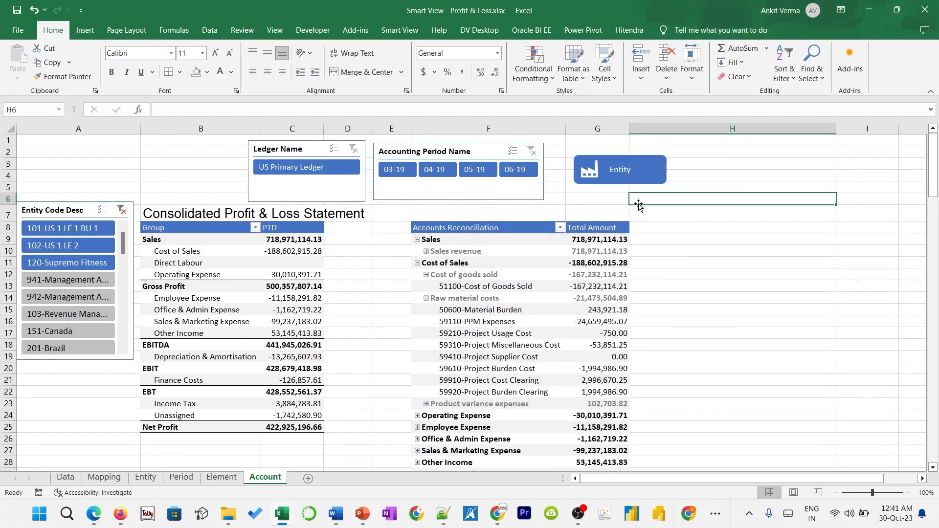
{"action": "left_click", "coordinate": [617, 181]}
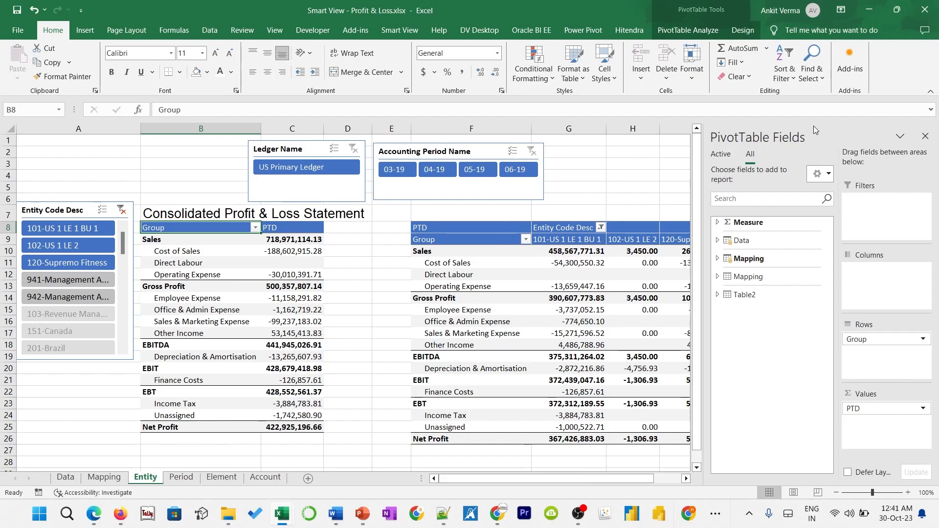
{"action": "left_click", "coordinate": [925, 136]}
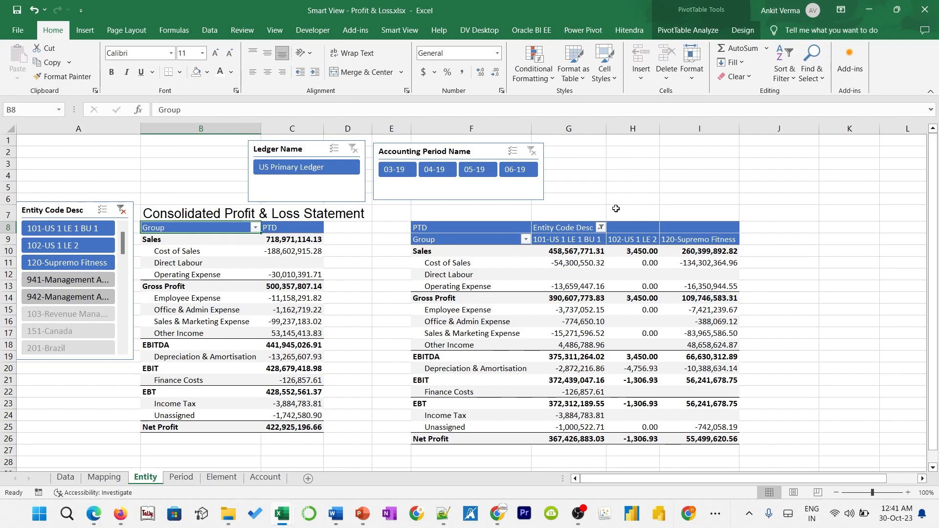
Hide the formula bar, gridlines and headings on the Entity sheet
{"action": "left_click", "coordinate": [625, 171]}
{"action": "left_click", "coordinate": [275, 30]}
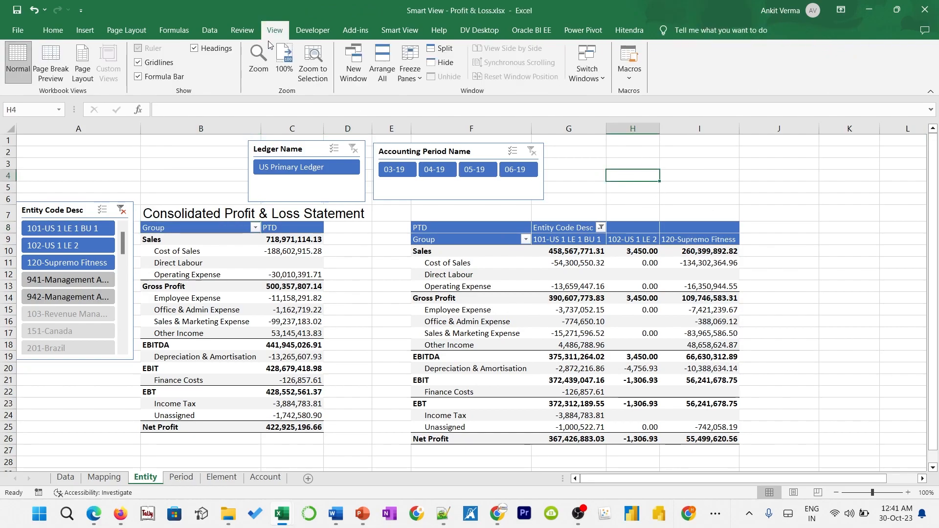
{"action": "left_click", "coordinate": [145, 78]}
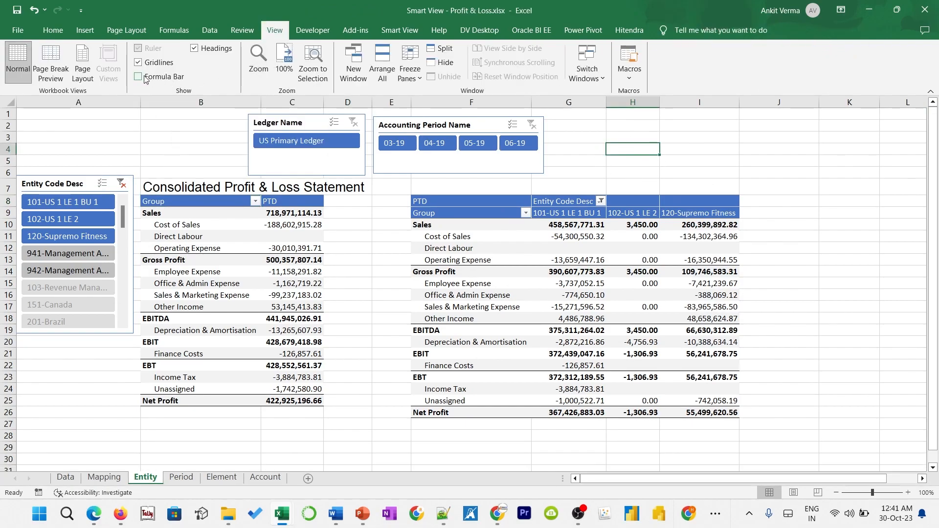
{"action": "left_click", "coordinate": [195, 49]}
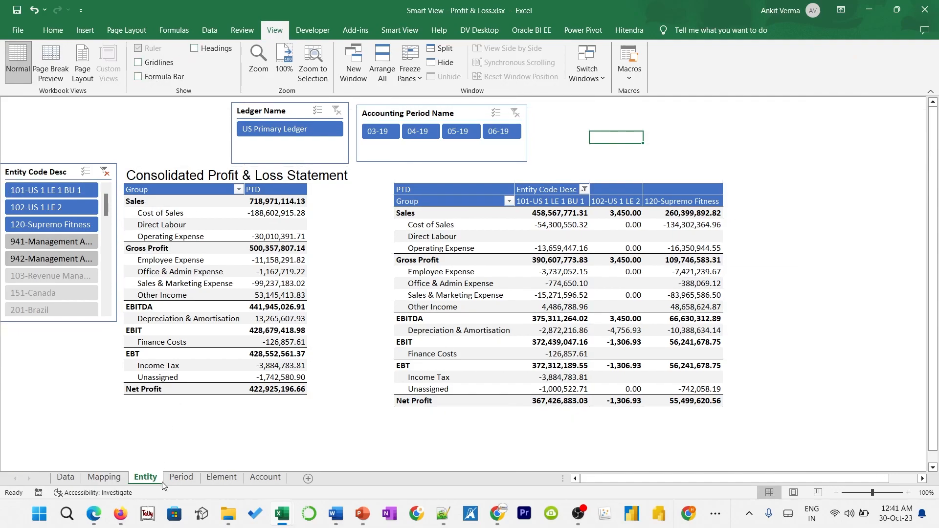
Hide the gridlines and headings on the Period and Element sheets
{"action": "left_click", "coordinate": [180, 477]}
{"action": "left_click", "coordinate": [141, 63]}
{"action": "left_click", "coordinate": [196, 50]}
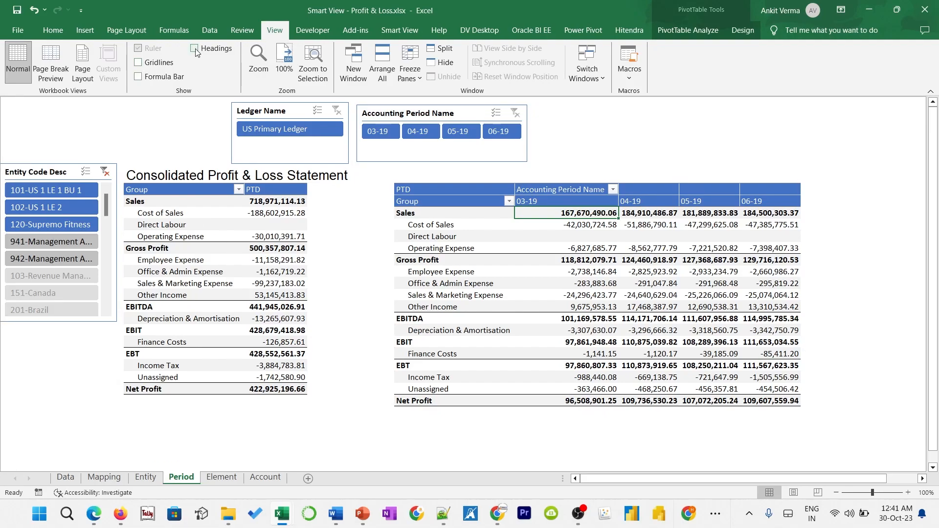
{"action": "left_click", "coordinate": [221, 477]}
{"action": "left_click", "coordinate": [139, 62]}
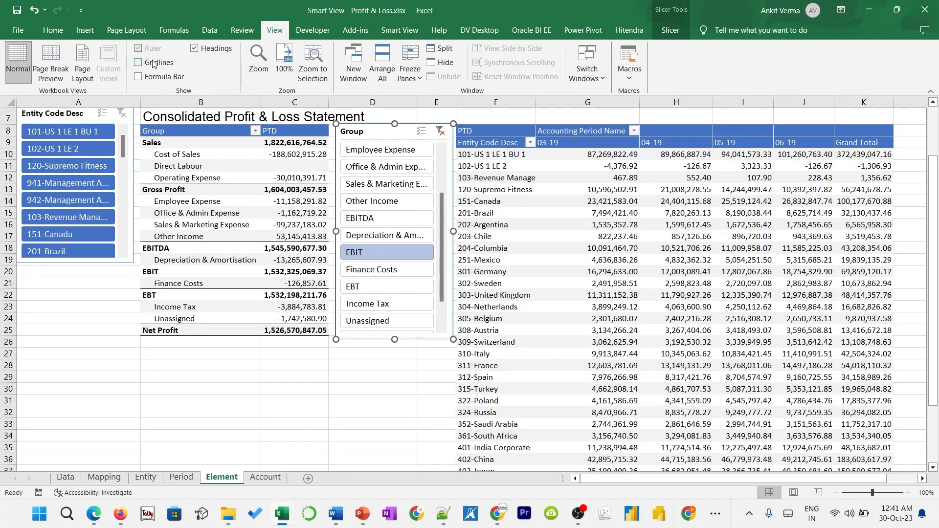
{"action": "left_click", "coordinate": [194, 48]}
Hide the headings and gridlines on the Account sheet
{"action": "left_click", "coordinate": [265, 478]}
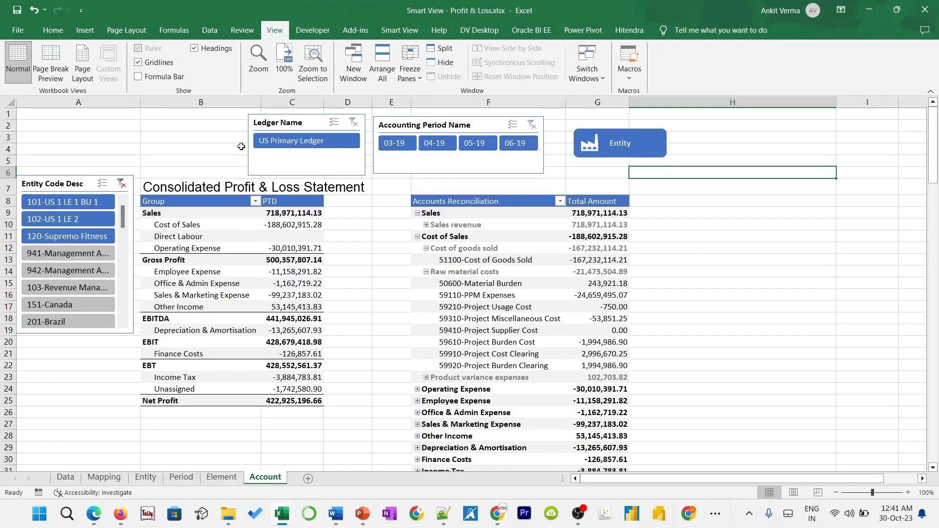
{"action": "left_click", "coordinate": [194, 48]}
{"action": "left_click", "coordinate": [139, 62]}
{"action": "left_click", "coordinate": [152, 103]}
{"action": "left_click", "coordinate": [88, 134]}
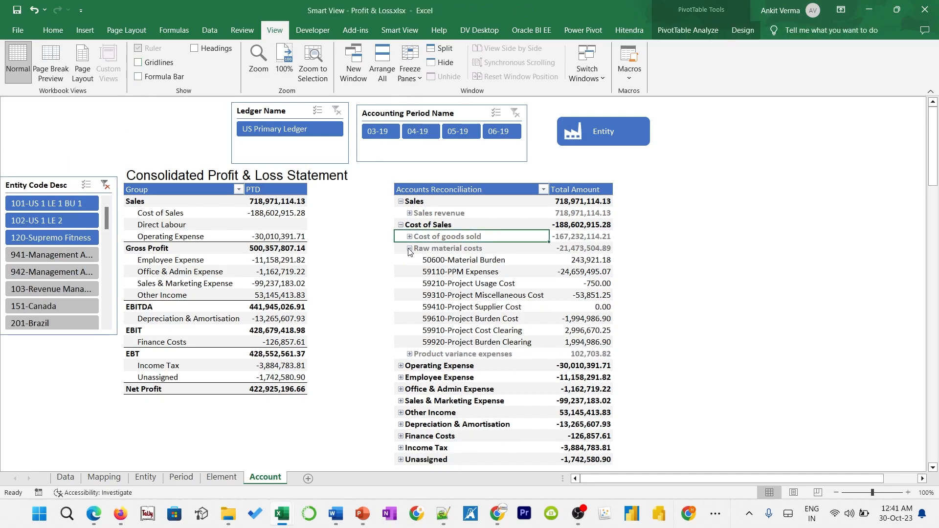
Collapse Raw material costs and Cost of Sales in the Accounts Reconciliation PivotTable, and expand Unassigned
{"action": "left_click", "coordinate": [409, 248]}
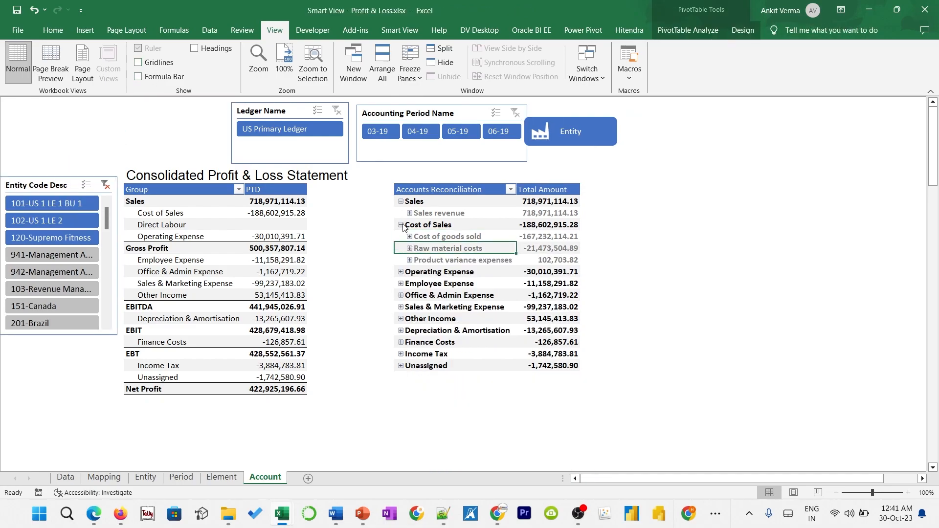
{"action": "left_click", "coordinate": [401, 225]}
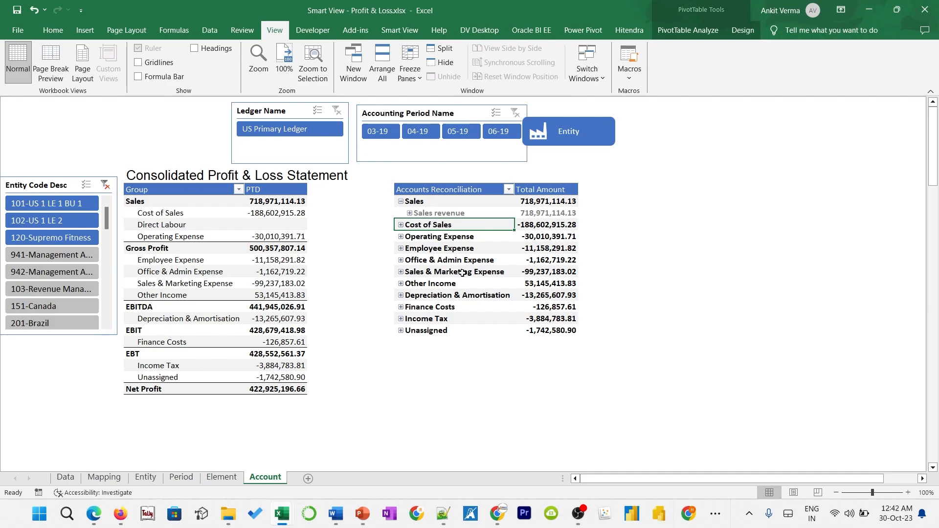
{"action": "left_click", "coordinate": [545, 330]}
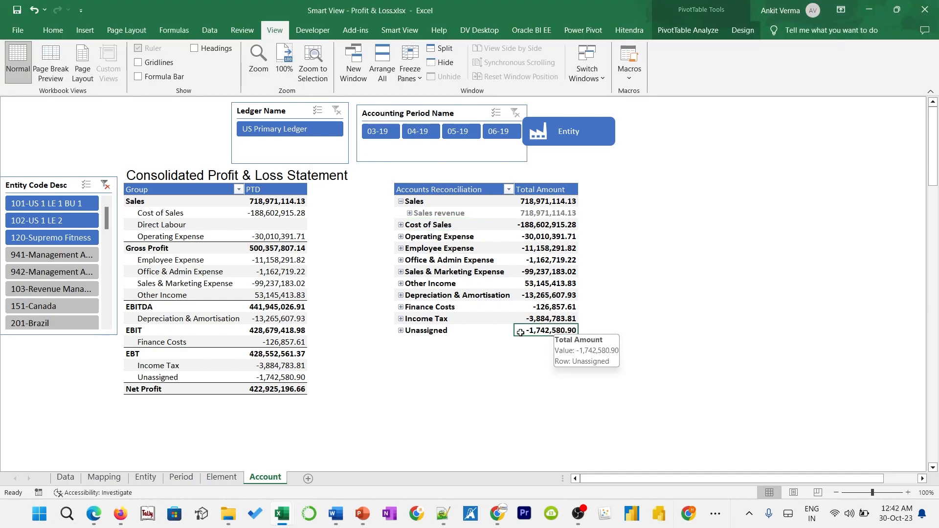
{"action": "left_click", "coordinate": [401, 330]}
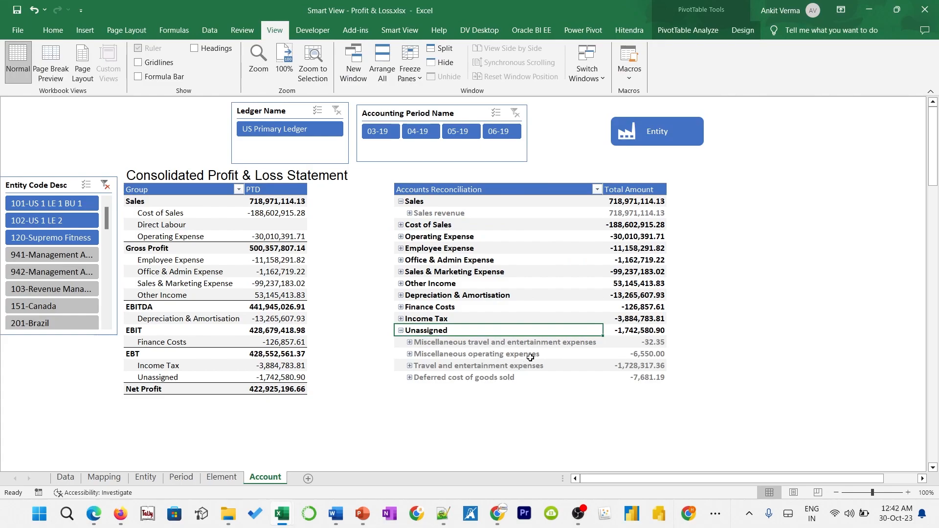
Show the formula bar again and copy the category name Travel and entertainment expenses from the Unassigned group
{"action": "left_click", "coordinate": [485, 368]}
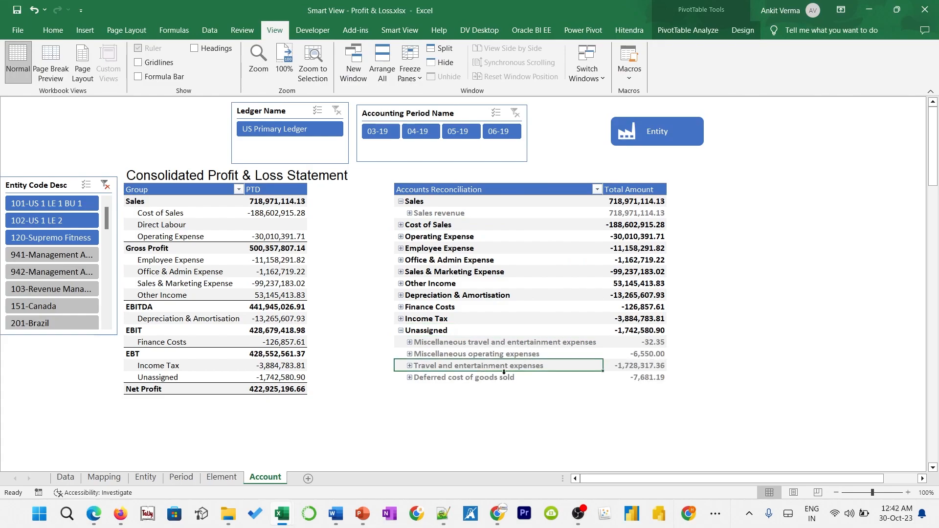
{"action": "double_click", "coordinate": [553, 365]}
{"action": "double_click", "coordinate": [553, 365]}
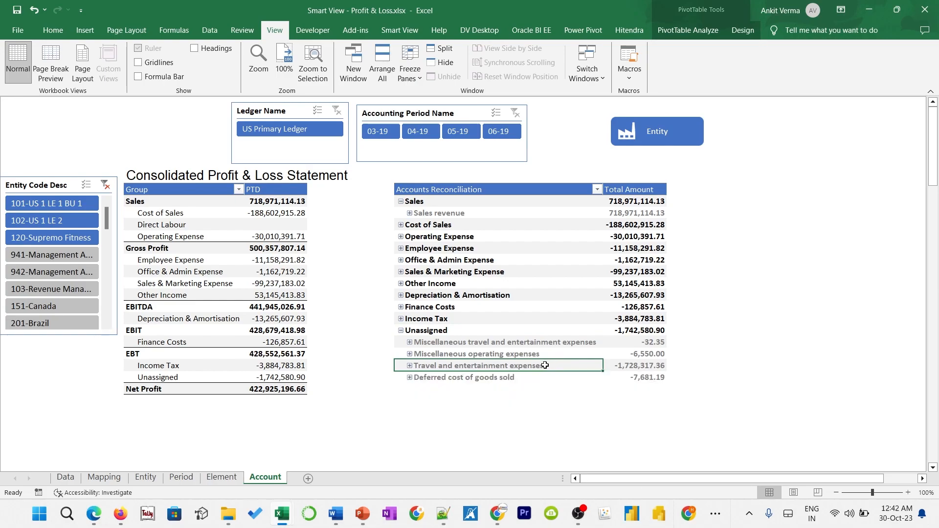
{"action": "left_click", "coordinate": [138, 76]}
{"action": "left_click_drag", "start_coordinate": [286, 109], "coordinate": [106, 110]}
{"action": "key", "text": "ctrl+c"}
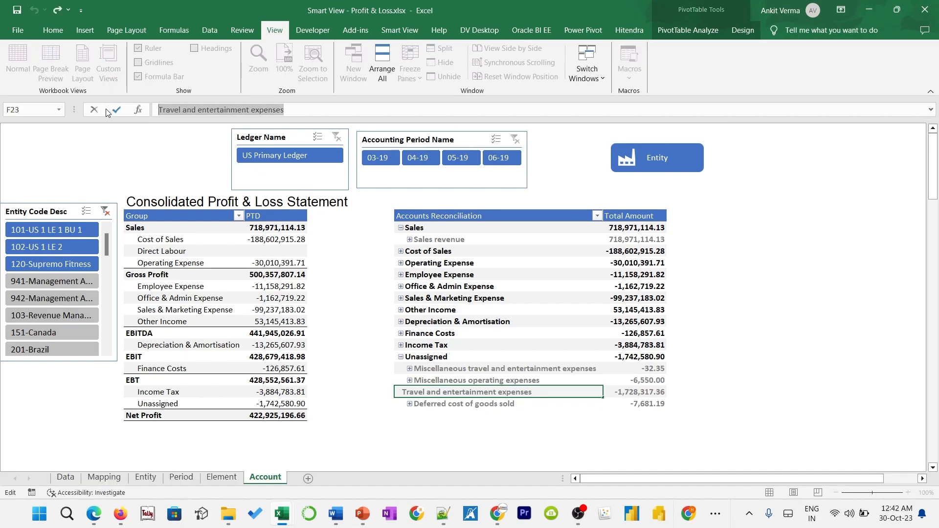
{"action": "key", "text": "Escape"}
Replace the TRAVEL AND ENT EXP category on the Mapping sheet with the copied name Travel and entertainment expenses
{"action": "left_click", "coordinate": [102, 479]}
{"action": "left_click", "coordinate": [55, 243]}
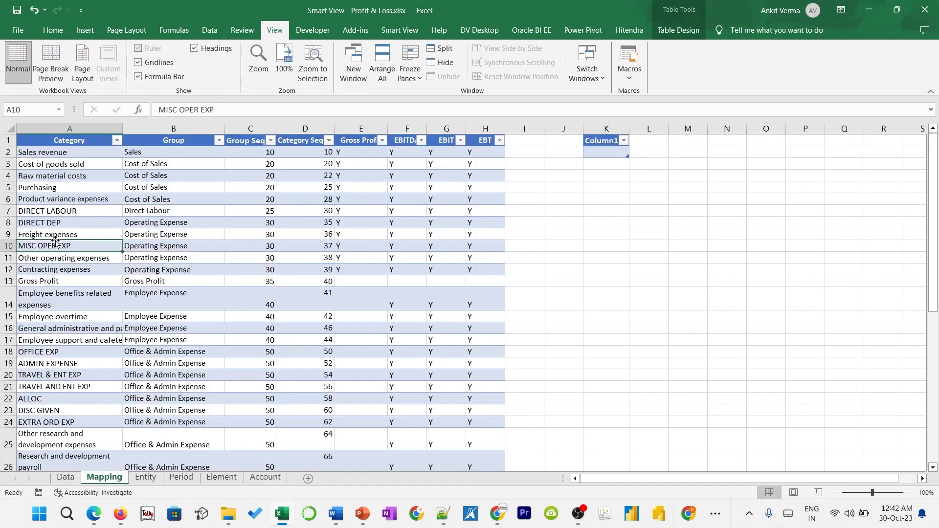
{"action": "left_click", "coordinate": [72, 387]}
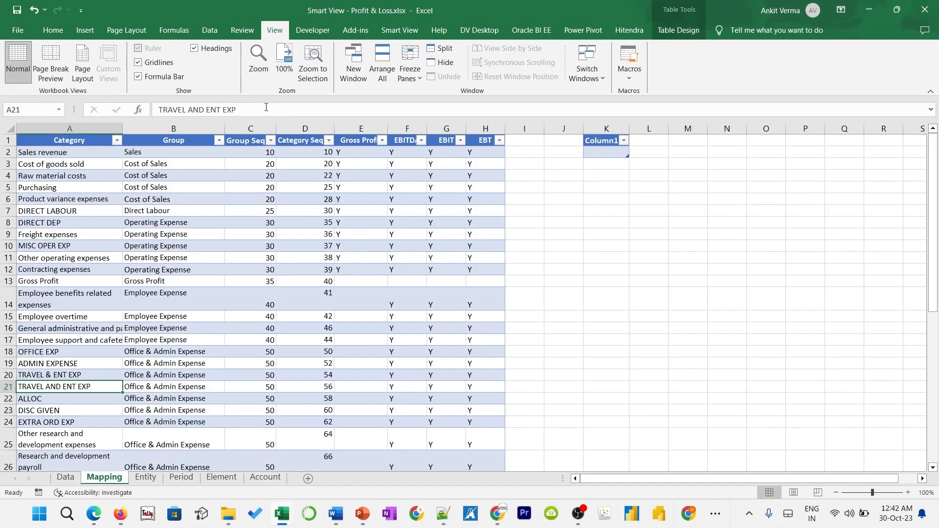
{"action": "left_click_drag", "start_coordinate": [266, 108], "coordinate": [113, 117]}
{"action": "key", "text": "ctrl+v"}
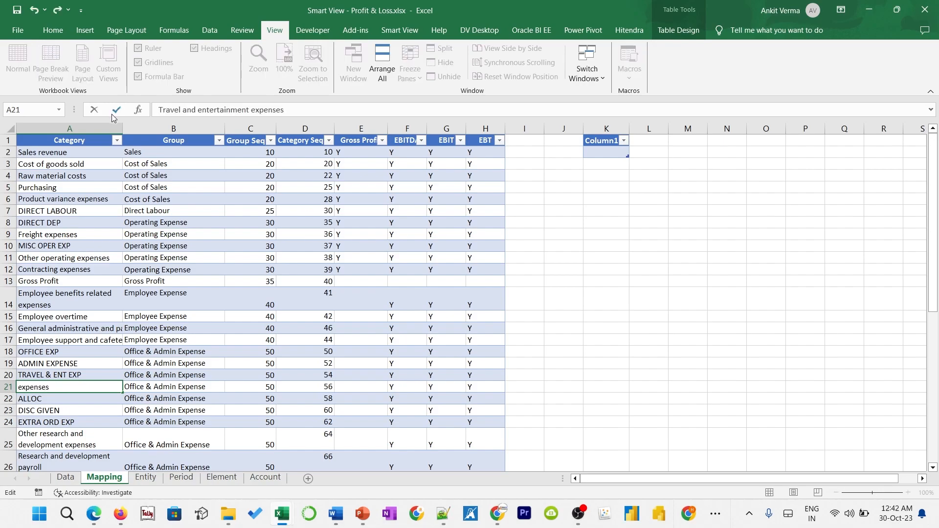
{"action": "left_click", "coordinate": [116, 112]}
Check the group, group sequence, EBITDA and EBIT entries in the Travel and entertainment expenses row, and save the workbook
{"action": "left_click", "coordinate": [186, 387]}
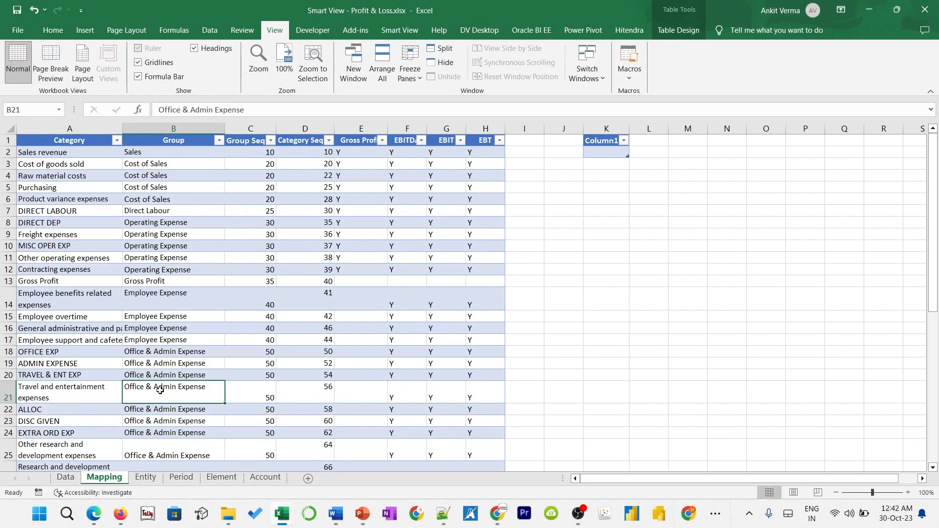
{"action": "left_click", "coordinate": [256, 396]}
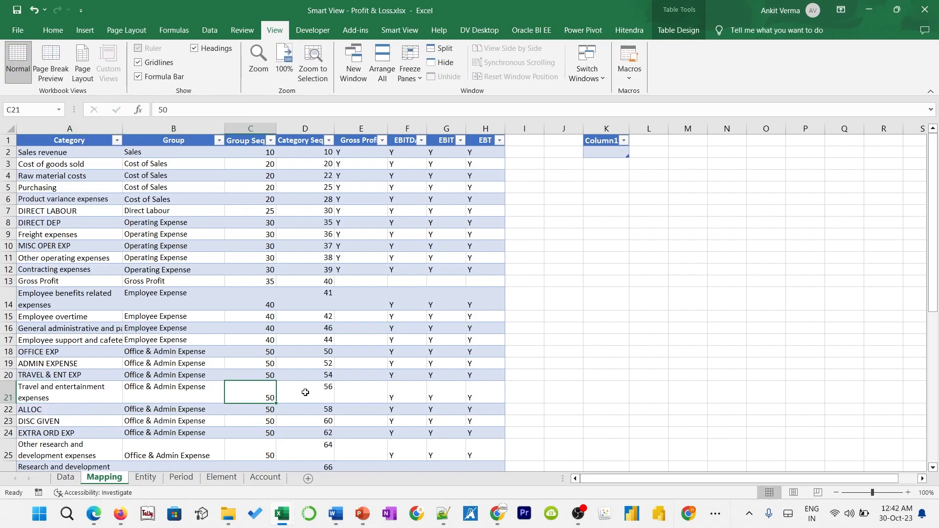
{"action": "left_click", "coordinate": [381, 394]}
{"action": "left_click", "coordinate": [401, 394]}
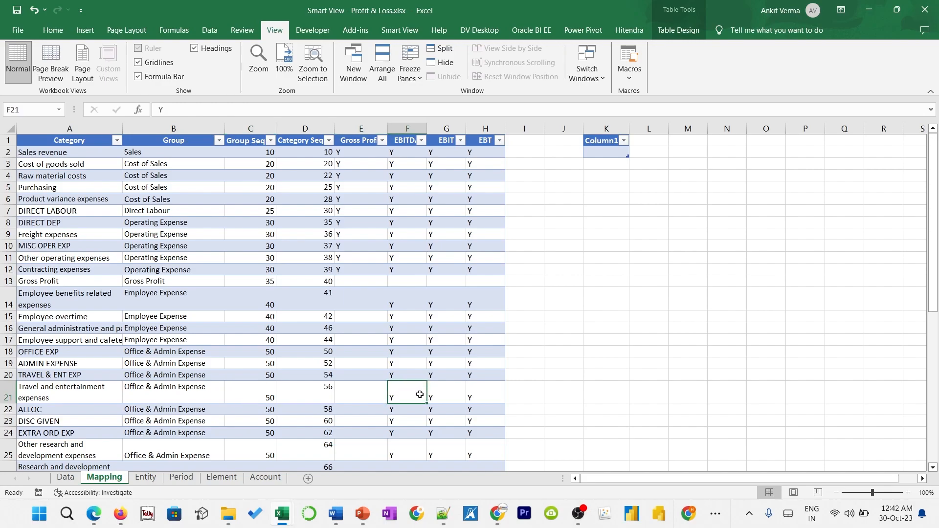
{"action": "left_click", "coordinate": [448, 395]}
{"action": "key", "text": "ctrl+s"}
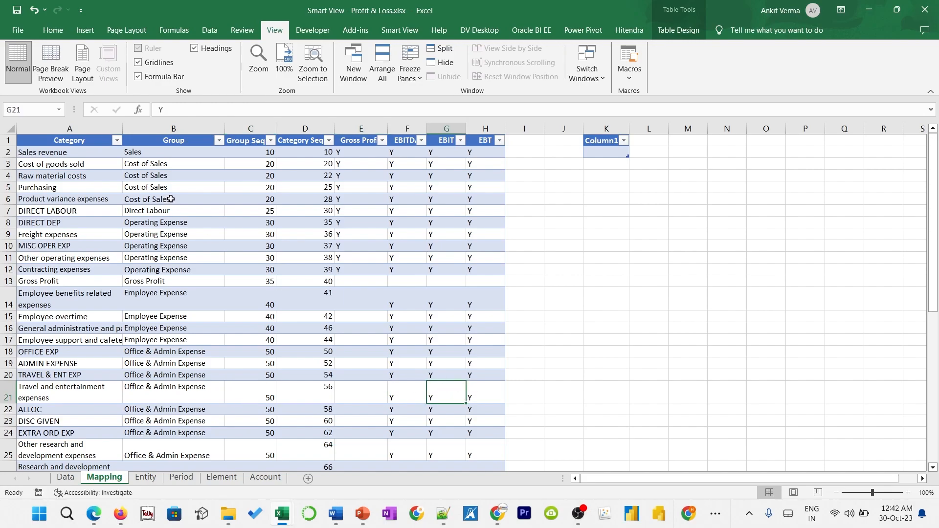
Return to the Account sheet and refresh all data so the PivotTables use the corrected mapping
{"action": "left_click", "coordinate": [264, 477]}
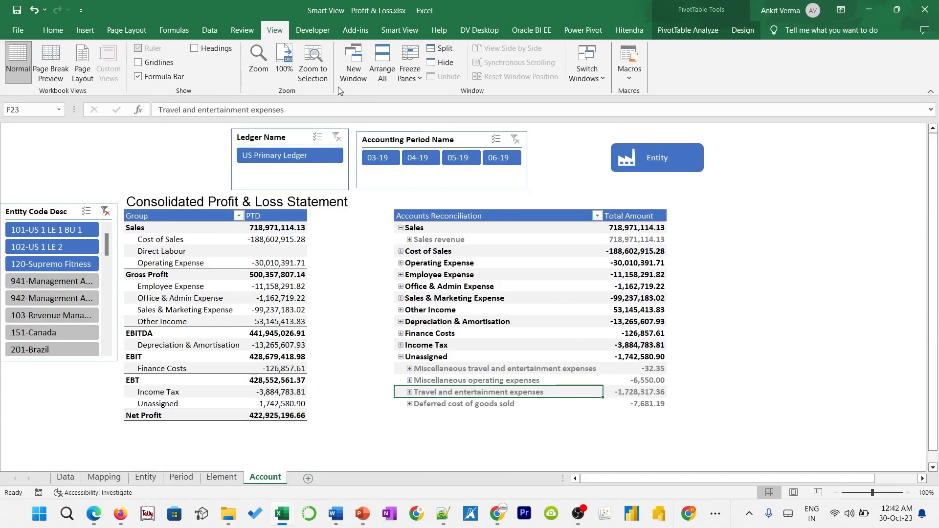
{"action": "left_click", "coordinate": [210, 30]}
{"action": "left_click", "coordinate": [225, 66]}
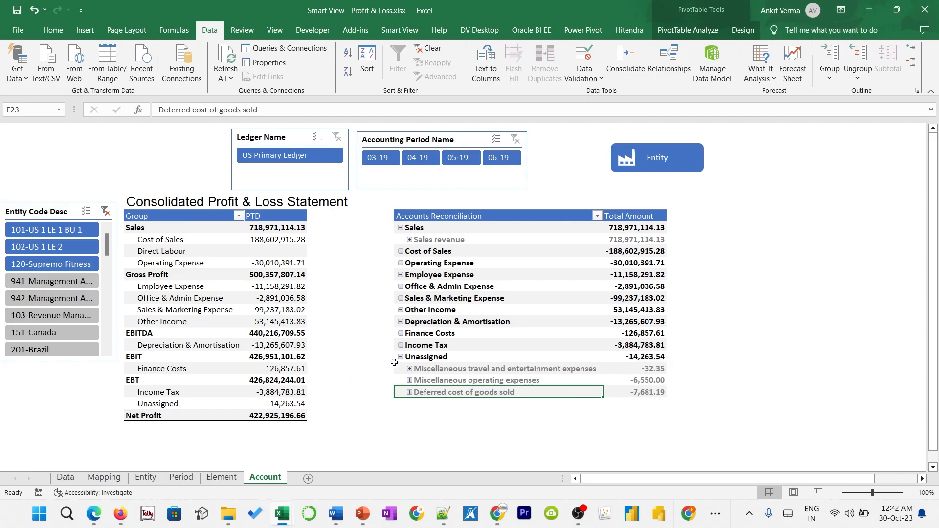
Expand Office & Admin Expense and Sales & Marketing Expense in the Accounts Reconciliation PivotTable, inspecting the Other sales expenses accounts and collapsing them again
{"action": "left_click", "coordinate": [400, 286]}
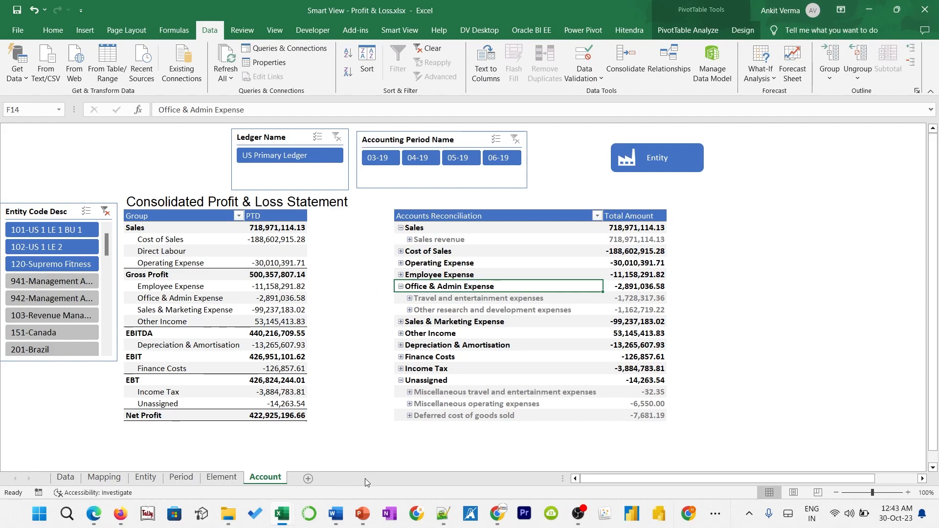
{"action": "left_click", "coordinate": [400, 323]}
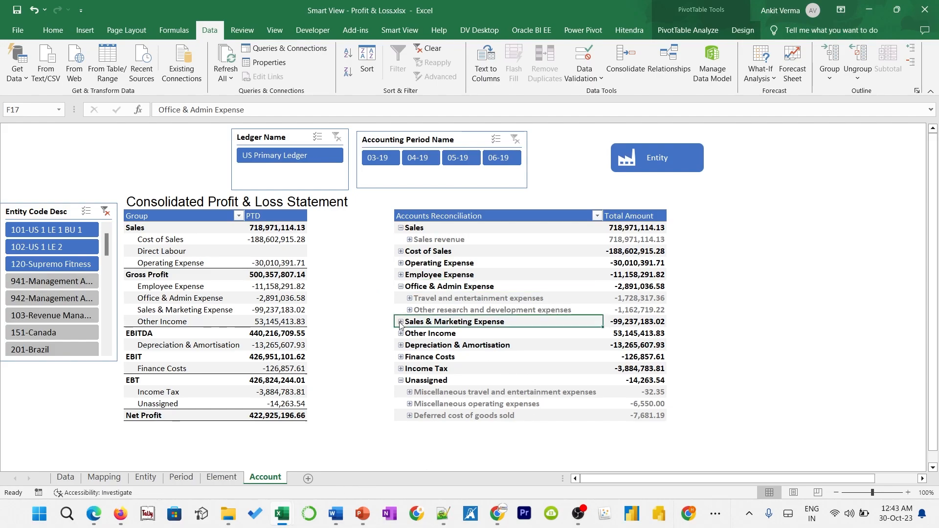
{"action": "left_click", "coordinate": [409, 346]}
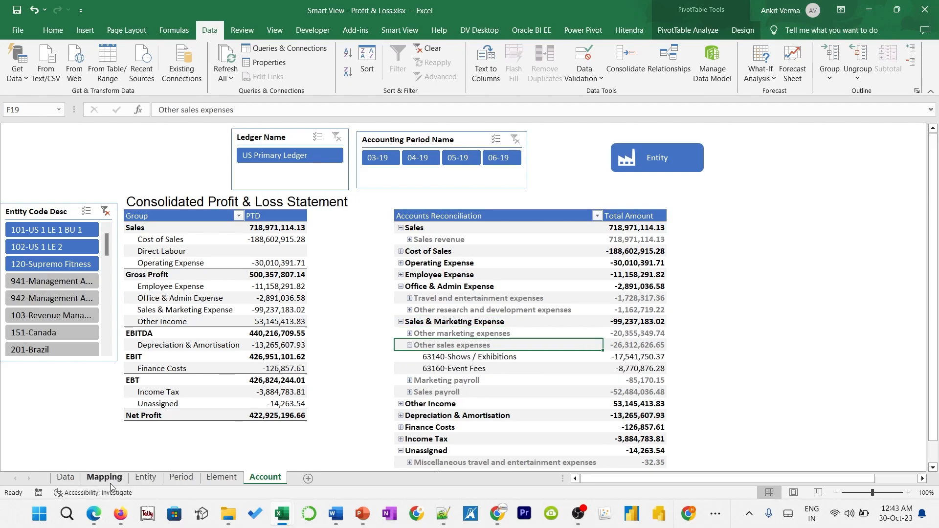
{"action": "left_click", "coordinate": [409, 345]}
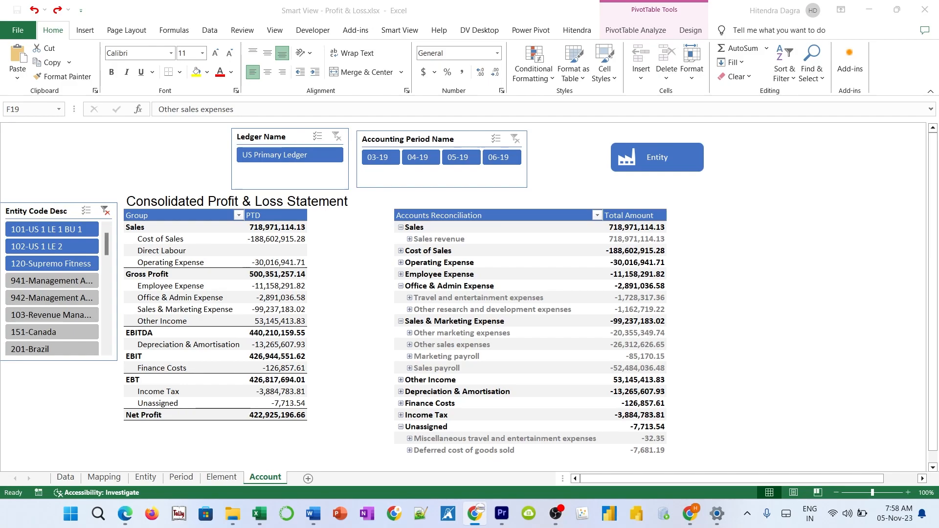
{"action": "key", "text": "alt+Tab"}
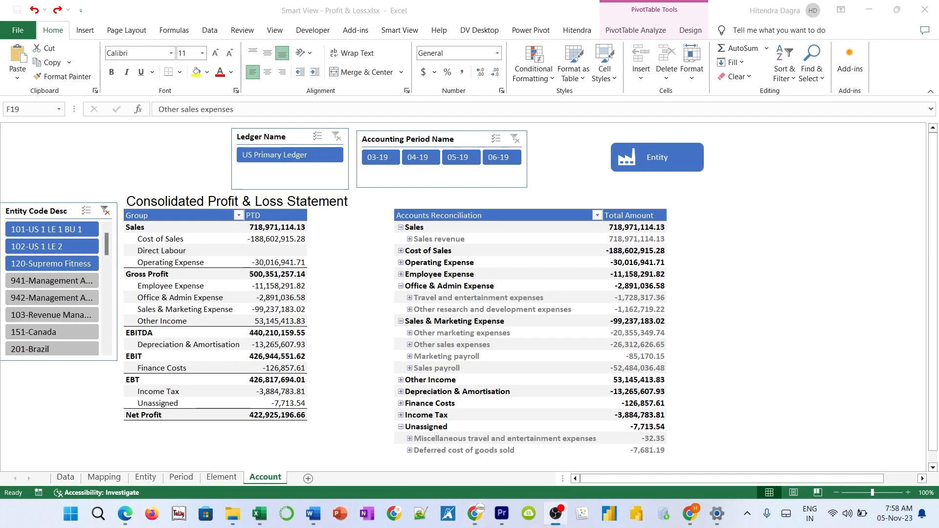